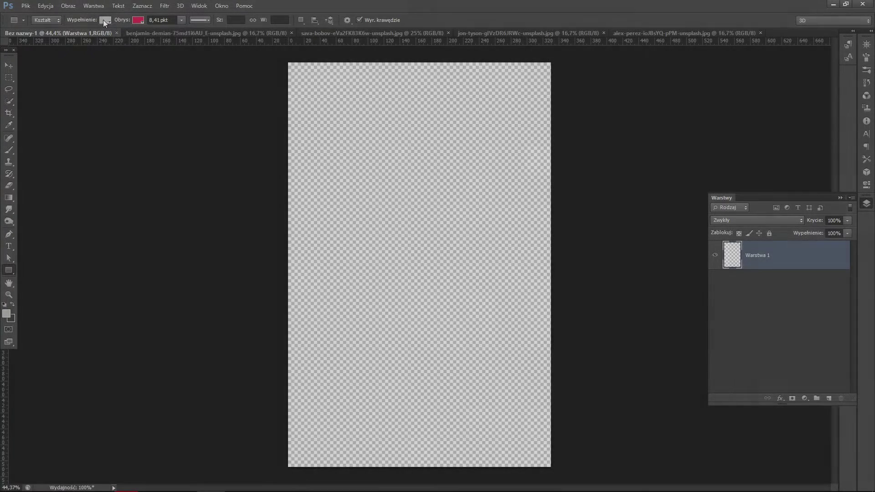
- Set the rectangle shape fill to near-black 0e0e0e
left_click(103, 20)
left_click(51, 64)
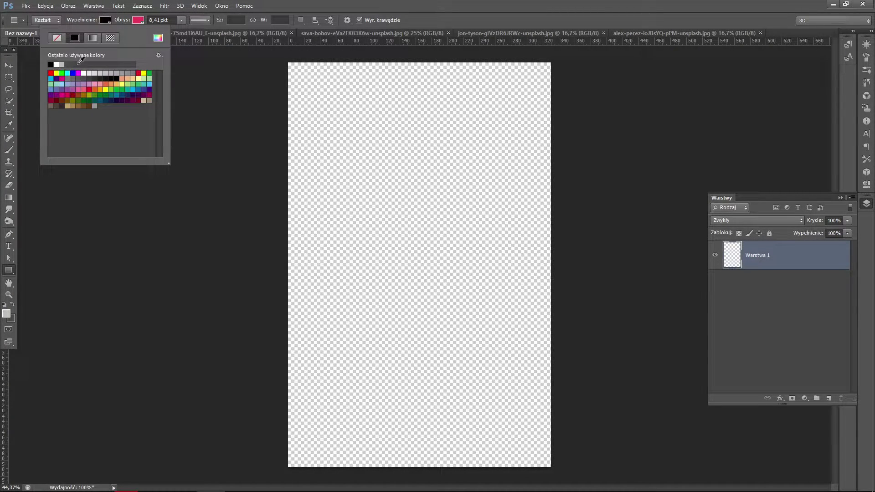
left_click(158, 38)
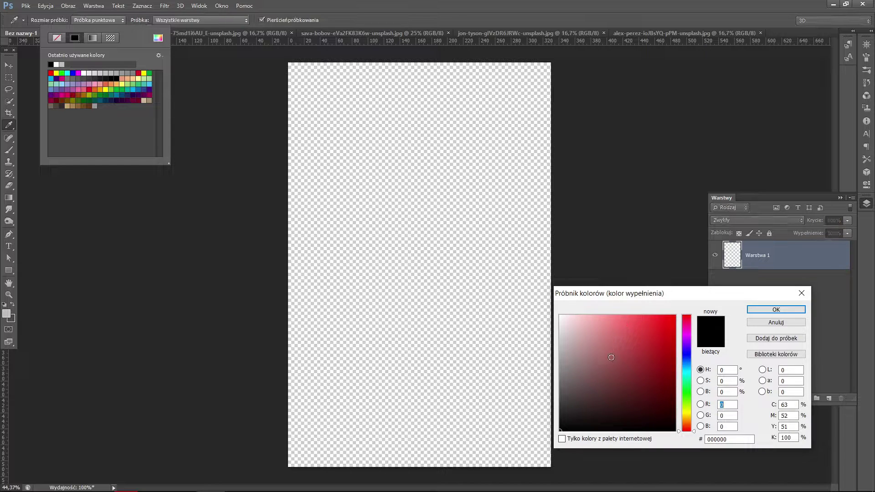
left_click_drag(566, 422, 561, 424)
left_click(753, 312)
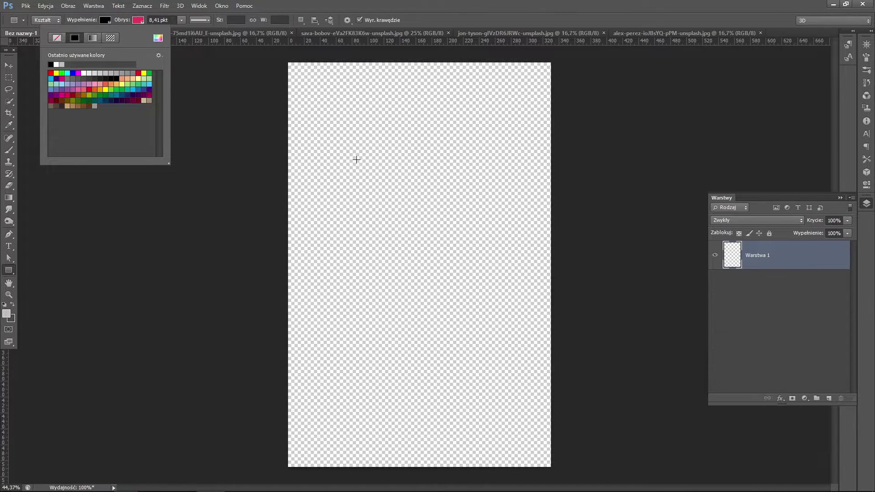
- Draw a rectangle and free-transform it to cover the whole canvas
mouse_move(366, 145)
left_mouse_down()
mouse_move(524, 396)
mouse_move(647, 490)
left_mouse_up()
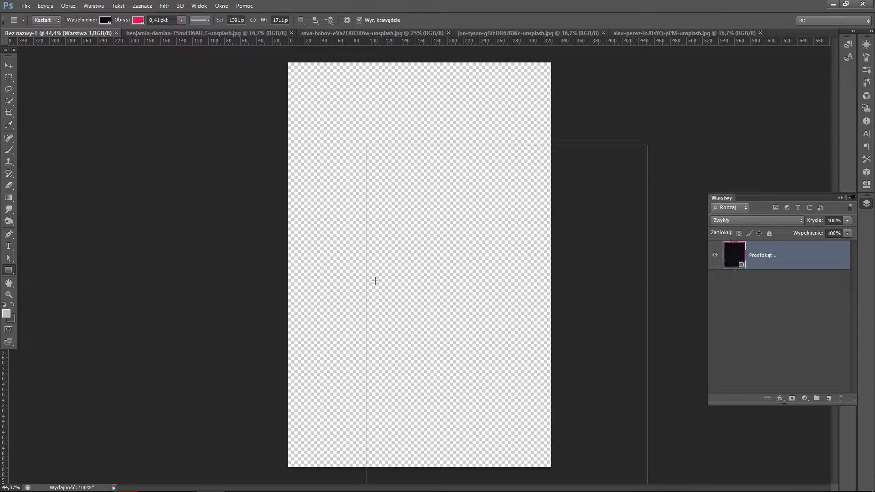
left_click(45, 5)
left_click(408, 163)
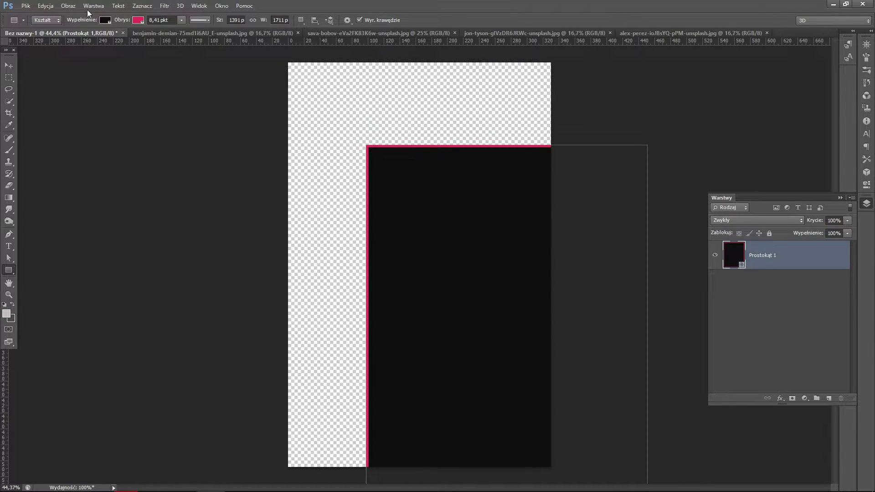
left_click(68, 6)
left_click(46, 6)
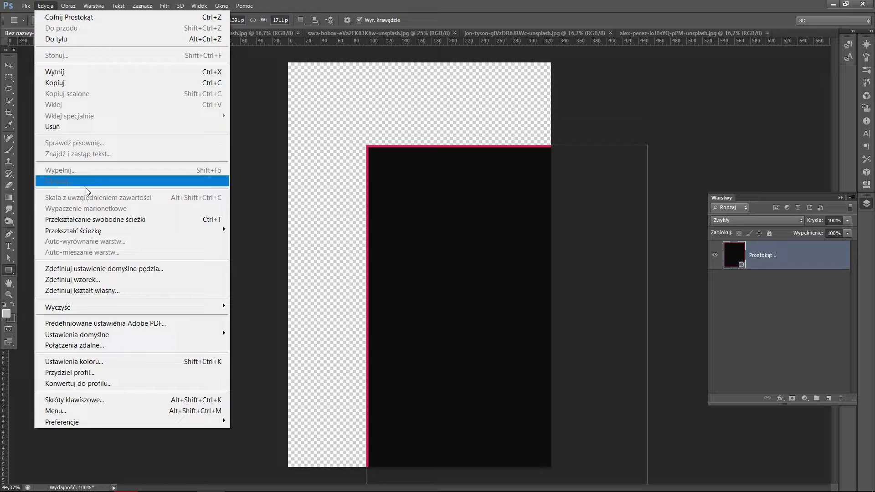
left_click(87, 221)
left_click_drag(367, 145, 206, 32)
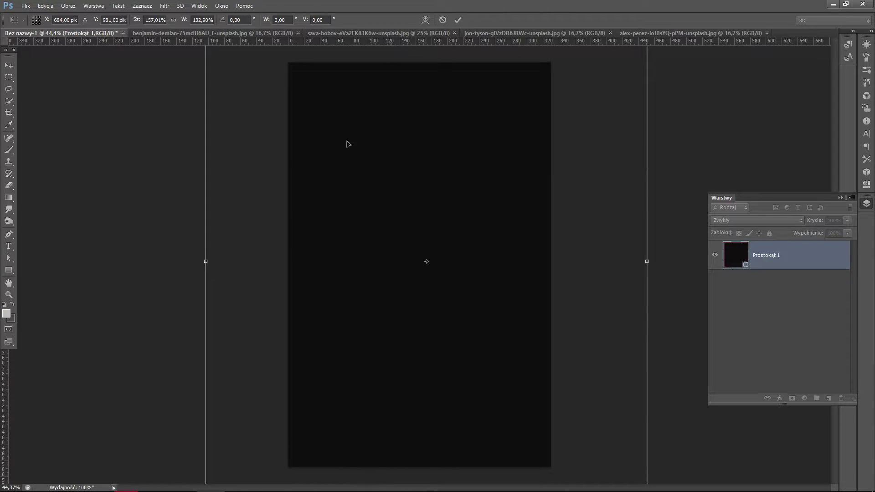
left_click(9, 66)
left_click(393, 190)
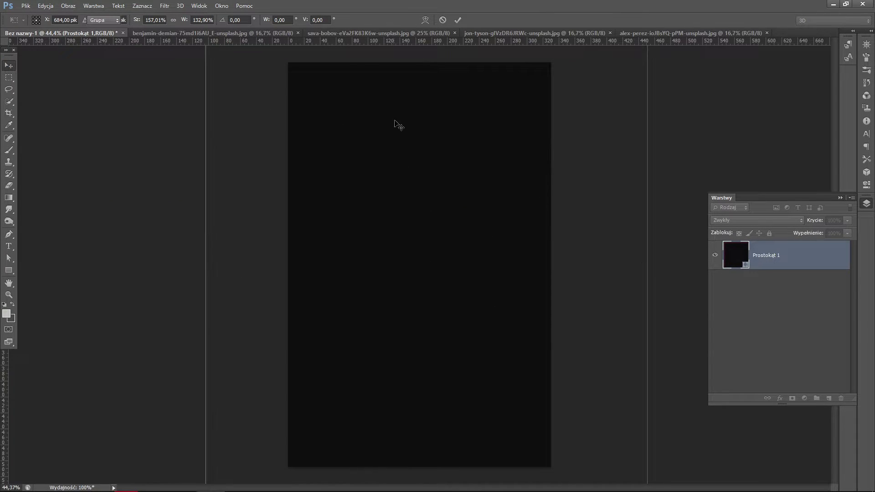
- Duplicate the scratched texture photo onto a new layer
left_click(227, 33)
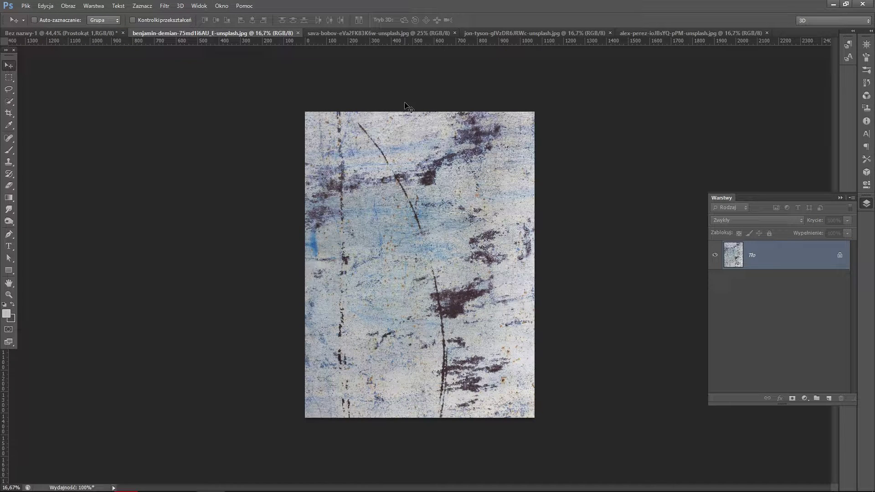
key("ctrl+a")
key("ctrl+j")
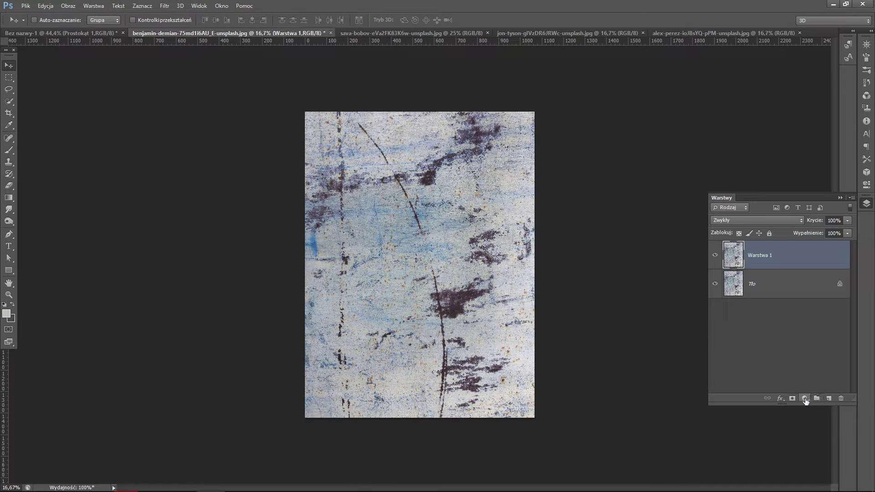
- Desaturate the texture with a Hue/Saturation layer and merge it into the texture layer
left_click(805, 399)
left_click(809, 279)
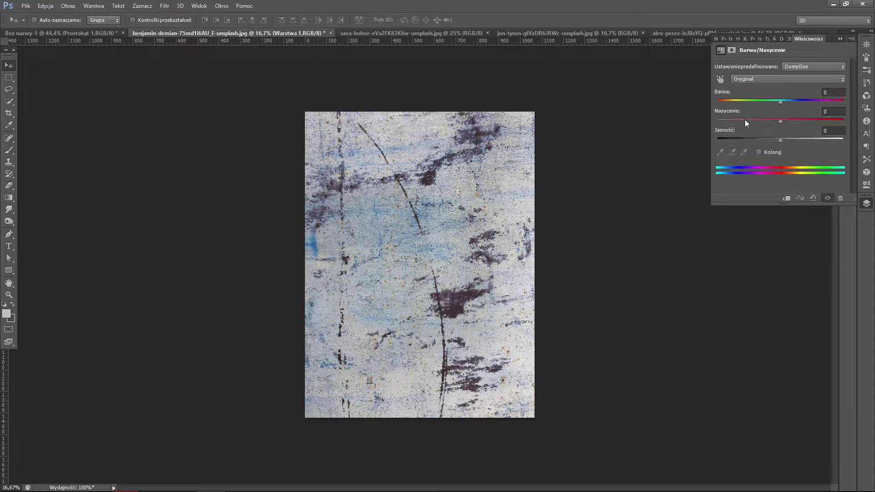
left_click_drag(745, 120, 718, 121)
left_click(865, 203)
left_click(767, 285, "ctrl")
right_click(770, 285)
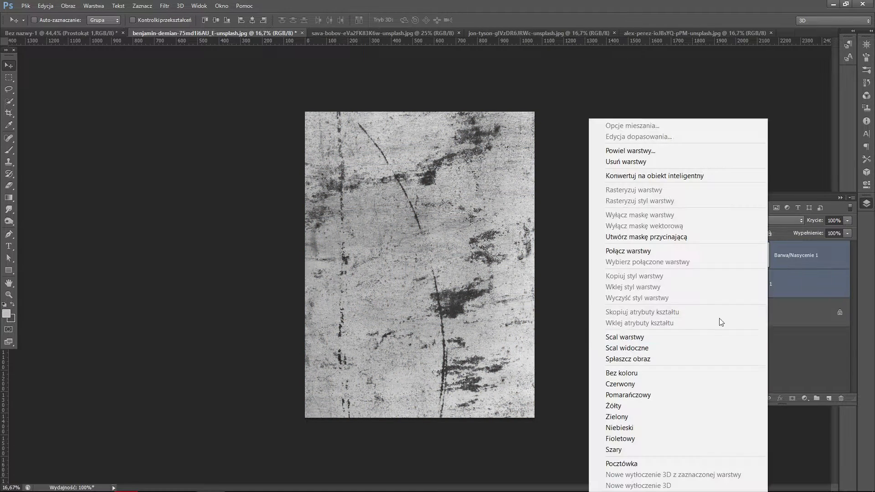
left_click(661, 337)
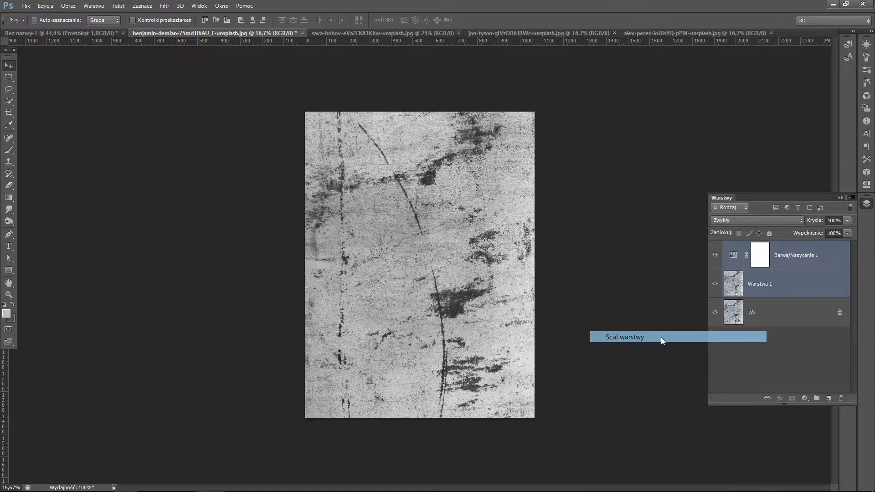
left_click(80, 33)
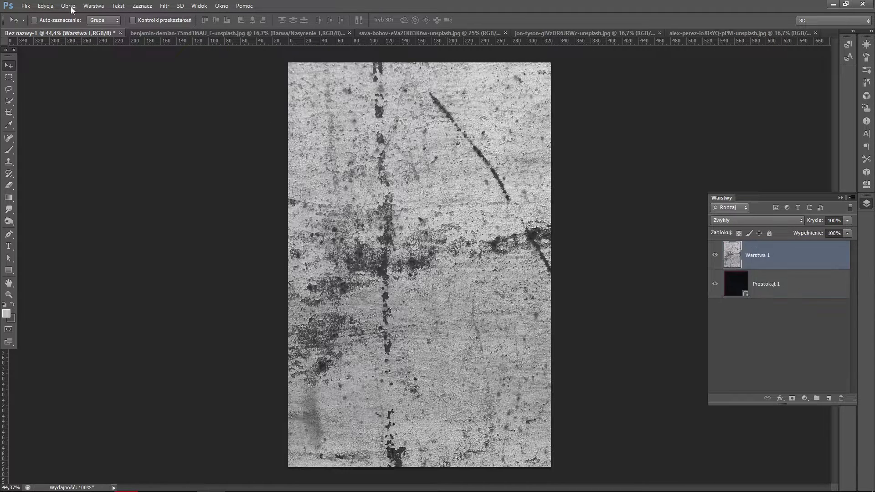
- Paste the grey texture into the poster and scale it to about 65% to span the canvas
key("ctrl+v")
left_click(45, 5)
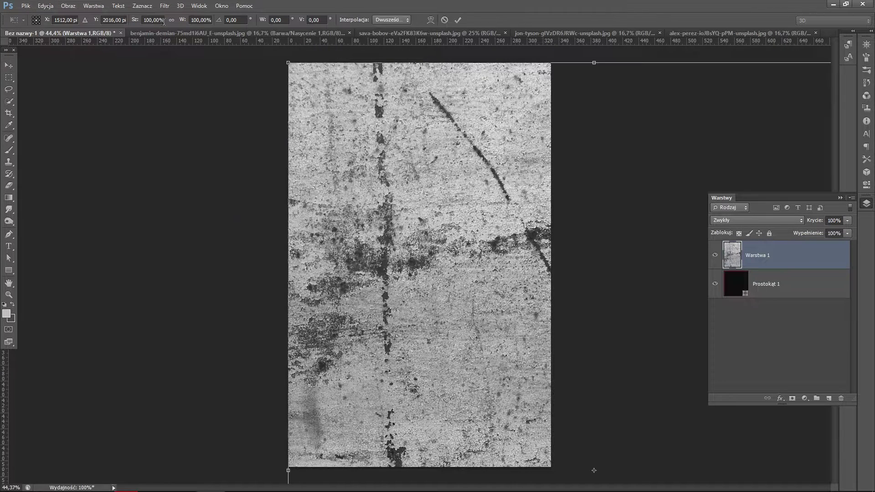
left_click(171, 21)
mouse_move(288, 62)
left_mouse_down()
mouse_move(438, 254)
mouse_move(270, 54)
left_mouse_up()
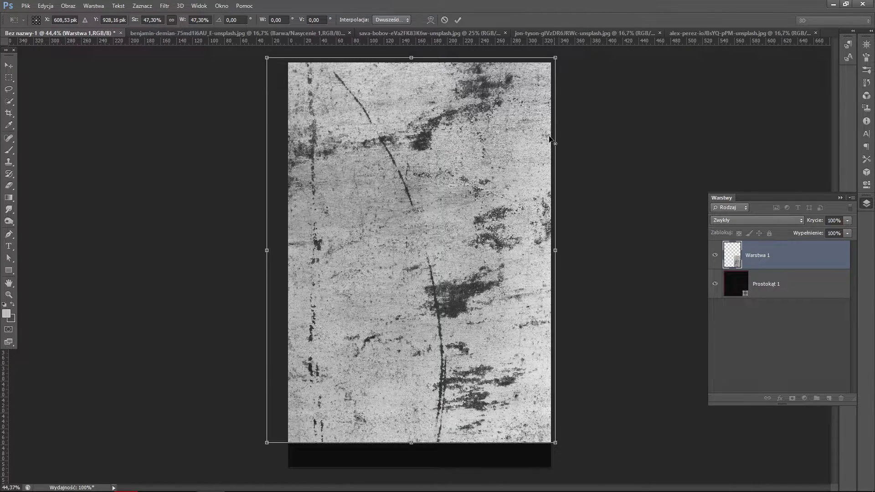
mouse_move(550, 138)
left_mouse_down()
mouse_move(542, 131)
mouse_move(523, 174)
mouse_move(542, 175)
left_mouse_up()
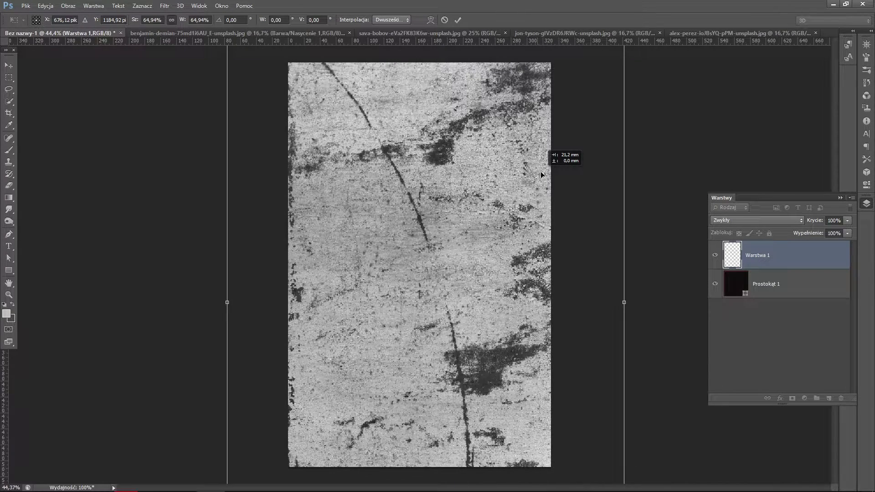
key("v")
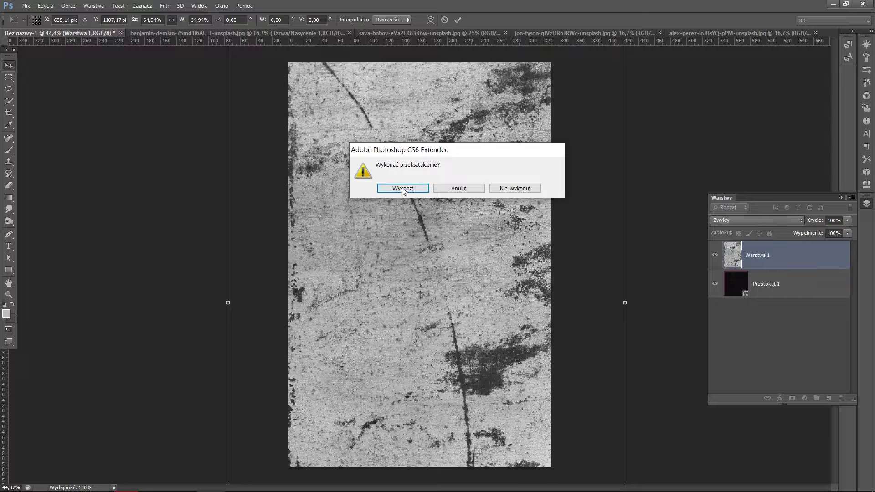
- Apply the texture transform and set its blend mode to Podziel (Divide)
left_click(403, 188)
left_click(757, 221)
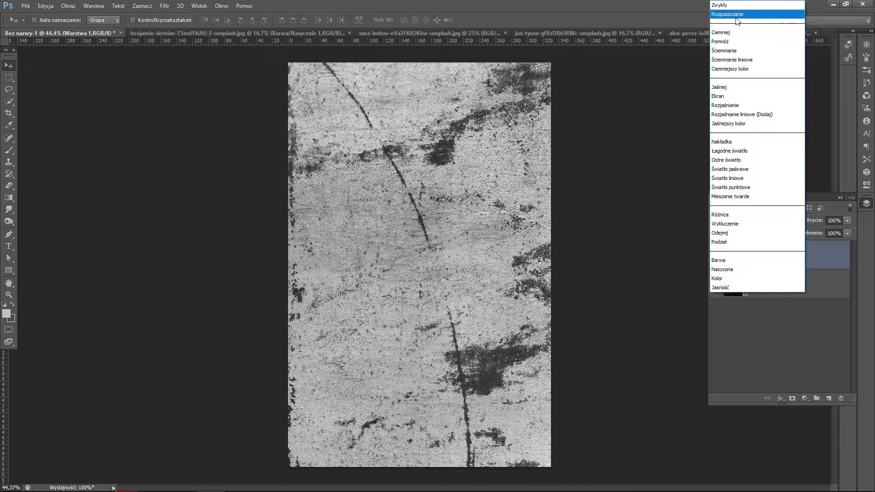
left_click(736, 15)
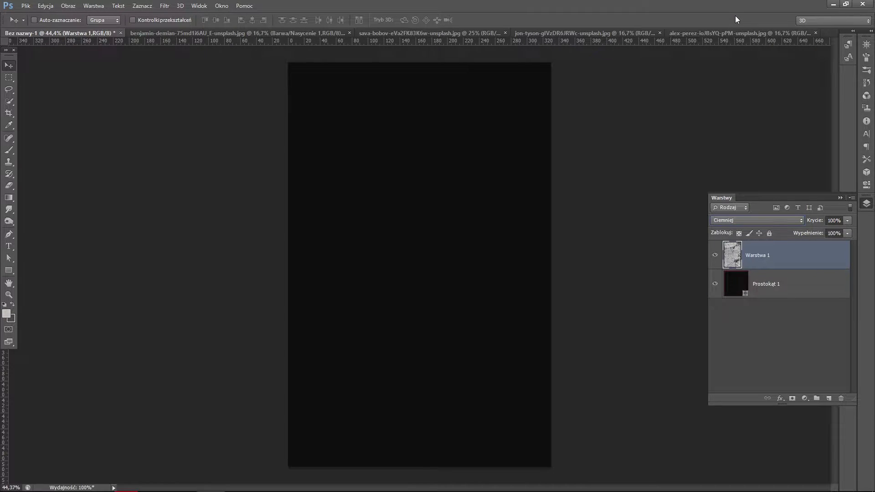
key("shift+plus")
key("shift+plus")
key("shift+plus")
key("shift+plus")
key("shift+plus")
key("shift+plus")
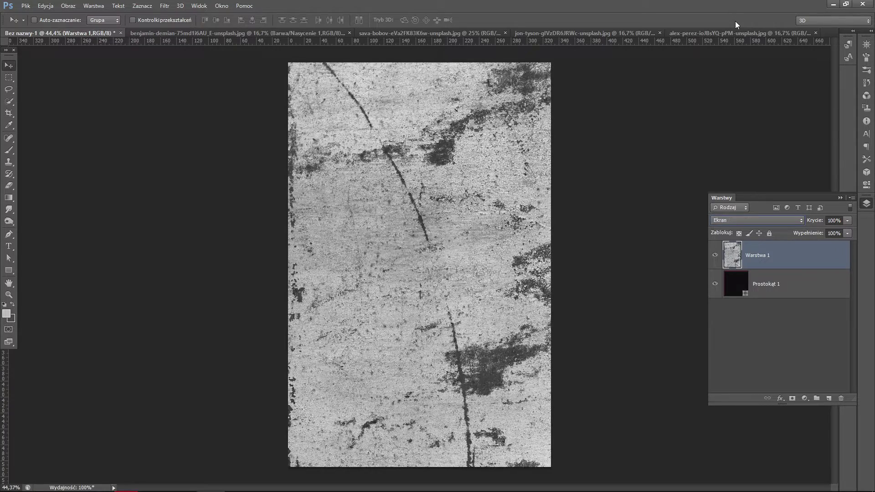
key("shift+plus")
key("shift+plus")
key("shift+plus")
key("shift+plus")
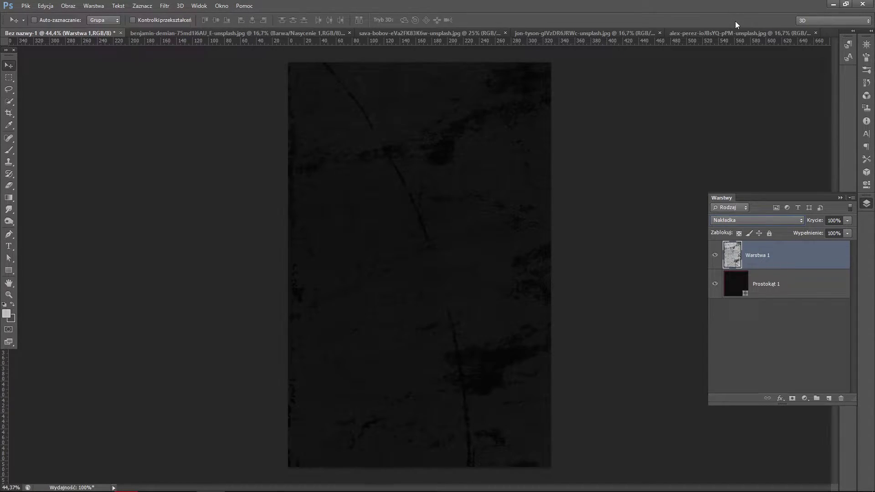
key("shift+plus")
key("shift+plus")
key("shift+plus")
key("shift+plus")
key("shift+plus")
key("shift+plus")
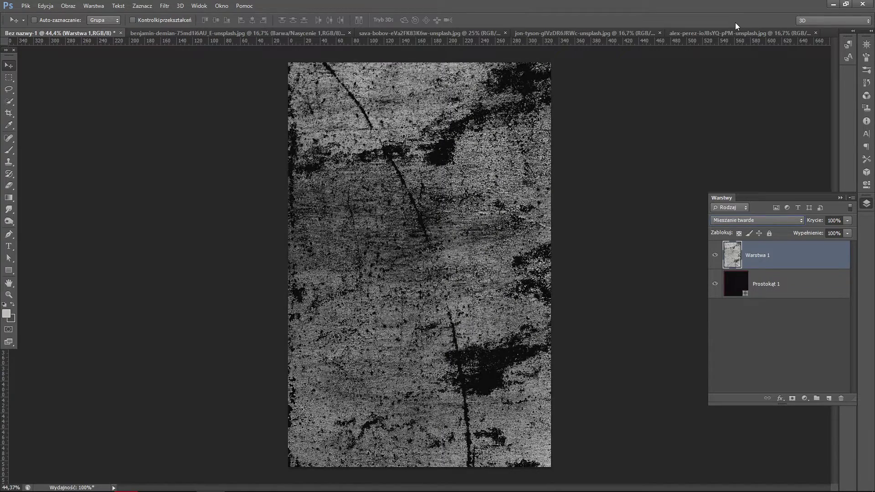
key("shift+plus")
key("shift+plus")
key("shift+plus")
key("shift+plus")
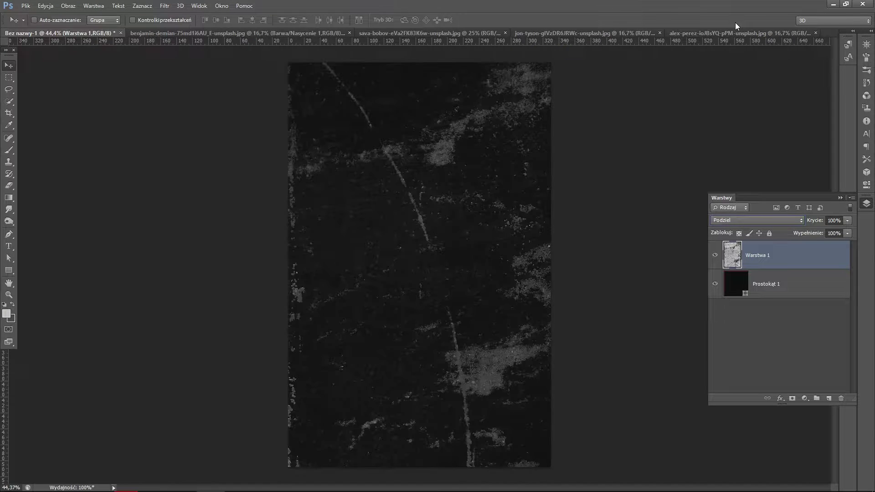
key("shift+plus")
key("shift+minus")
key("shift+plus")
key("shift+plus")
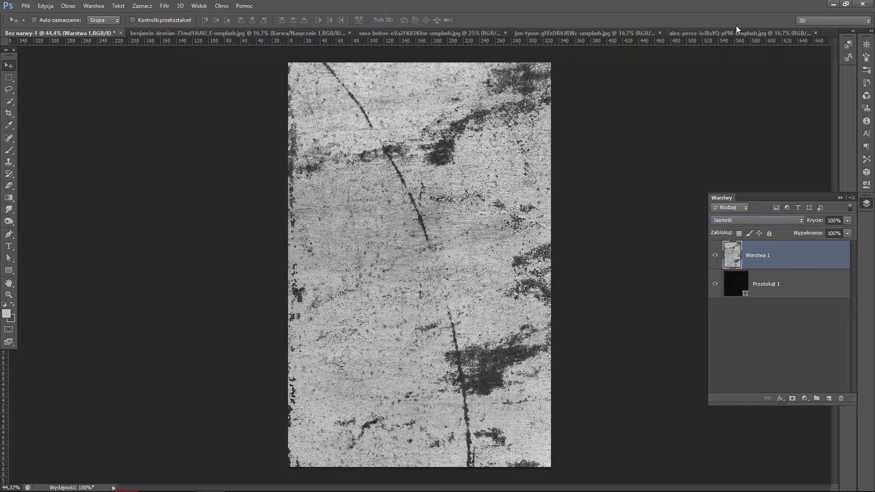
key("shift+minus")
key("shift+minus")
key("shift+minus")
key("shift+minus")
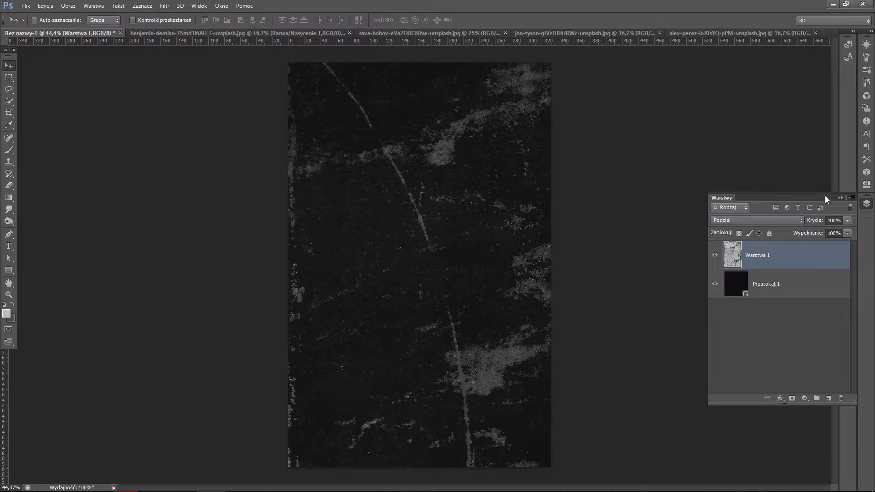
- Lower the texture layer's opacity to 6%
left_click_drag(818, 221, 776, 224)
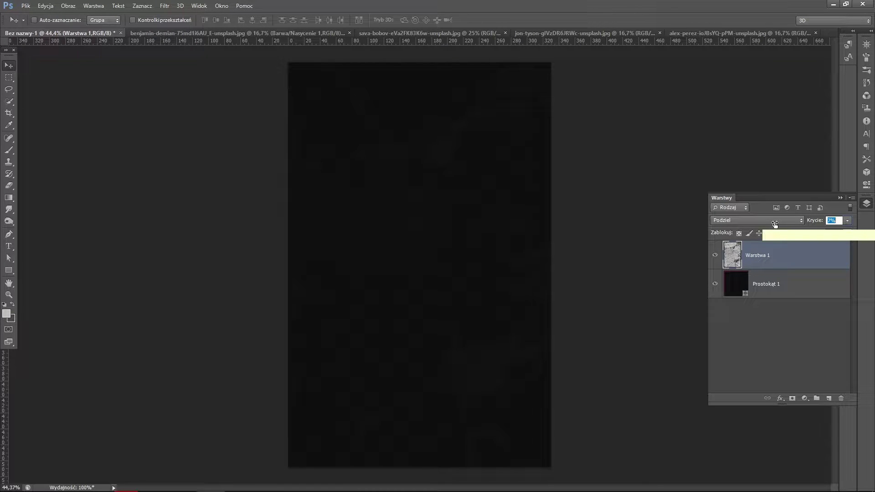
type("5")
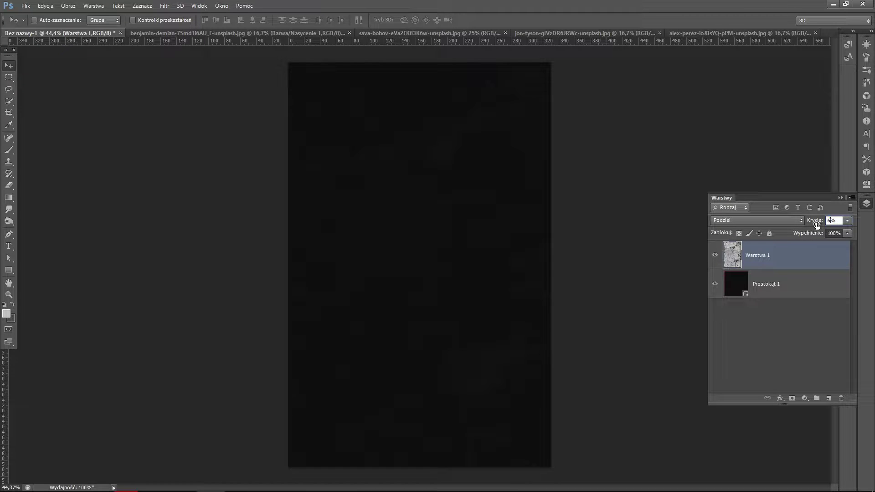
key("shift+minus")
key("shift+minus")
key("shift+minus")
left_click(8, 270)
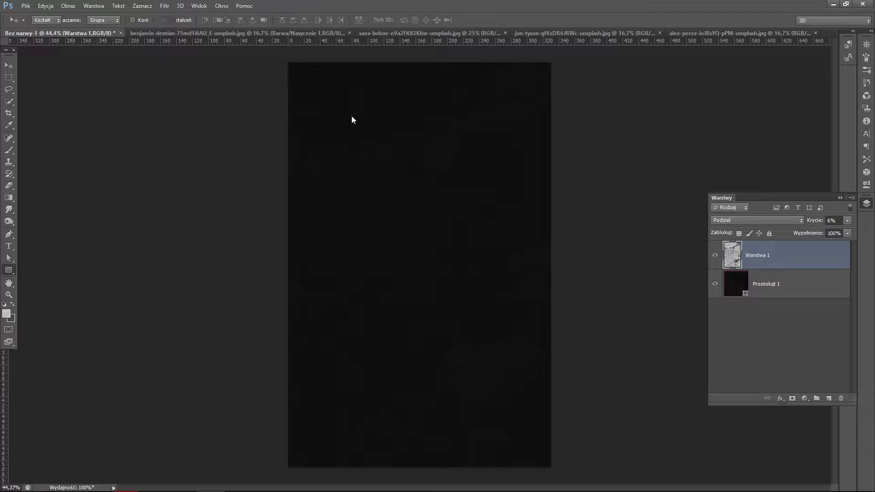
- Draw a second, smaller rectangle inside the poster with no outline stroke
left_click_drag(340, 112, 504, 377)
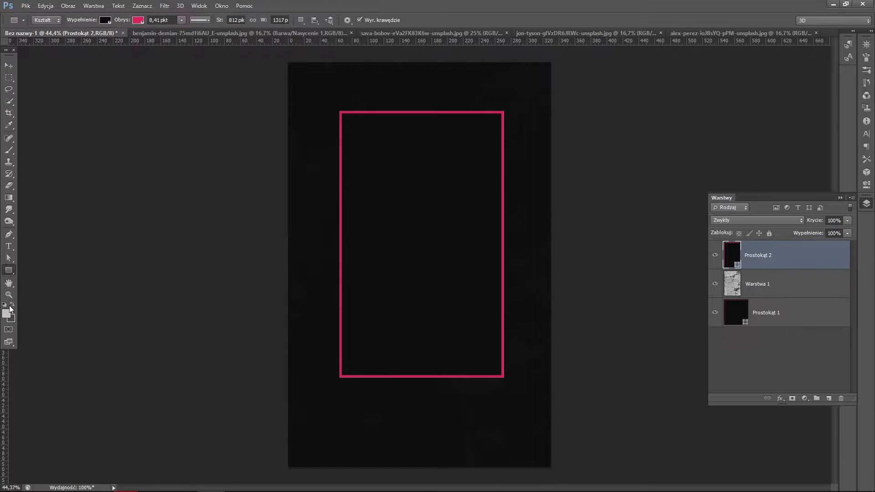
left_click(137, 20)
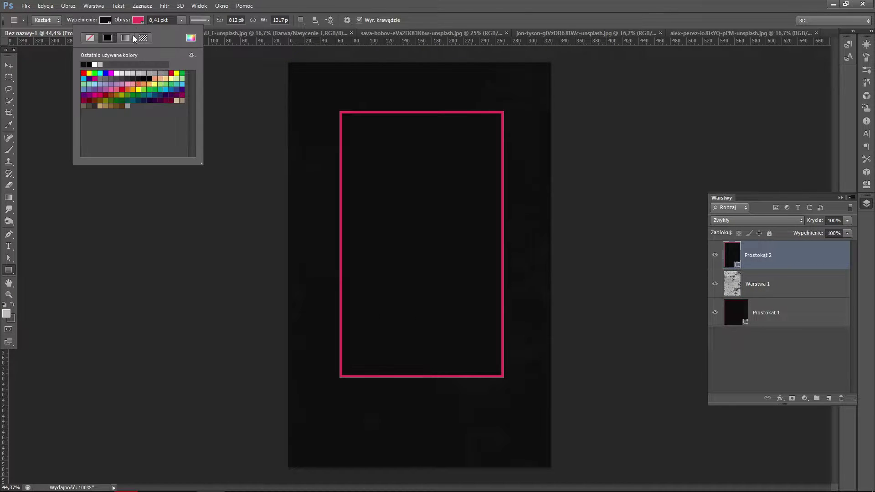
left_click(90, 39)
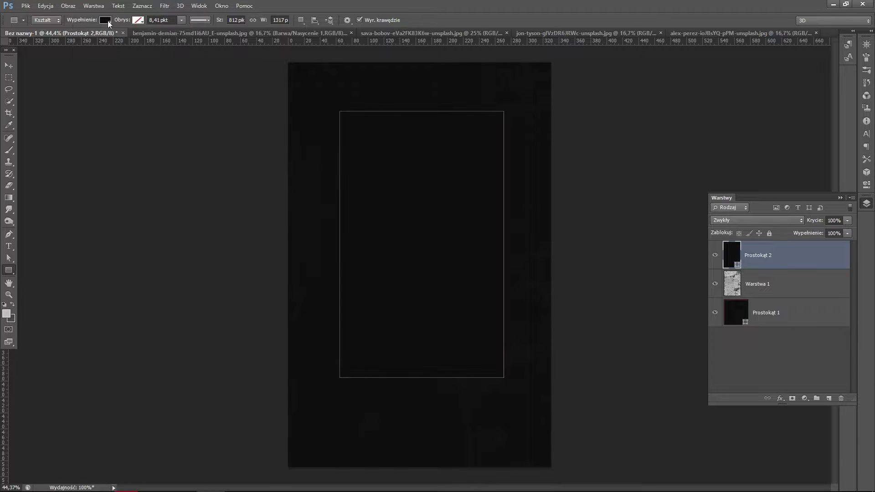
- Fill the new rectangle with pink e52d61
left_click(106, 21)
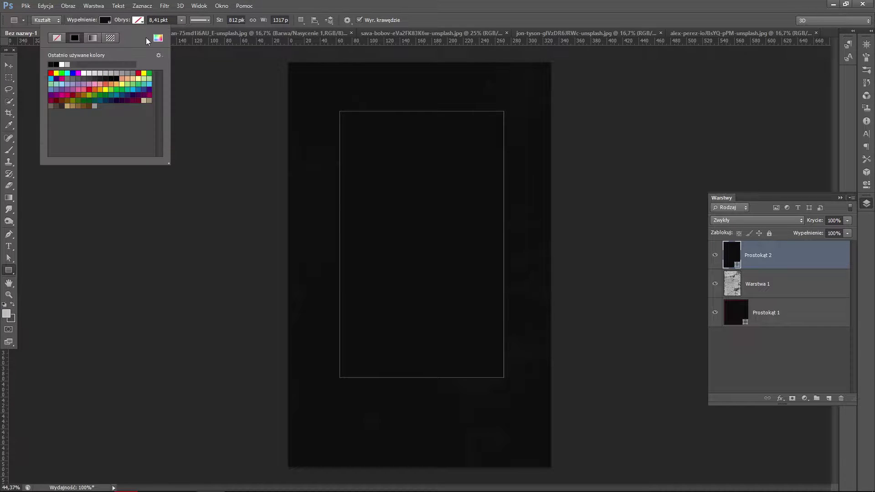
left_click(158, 38)
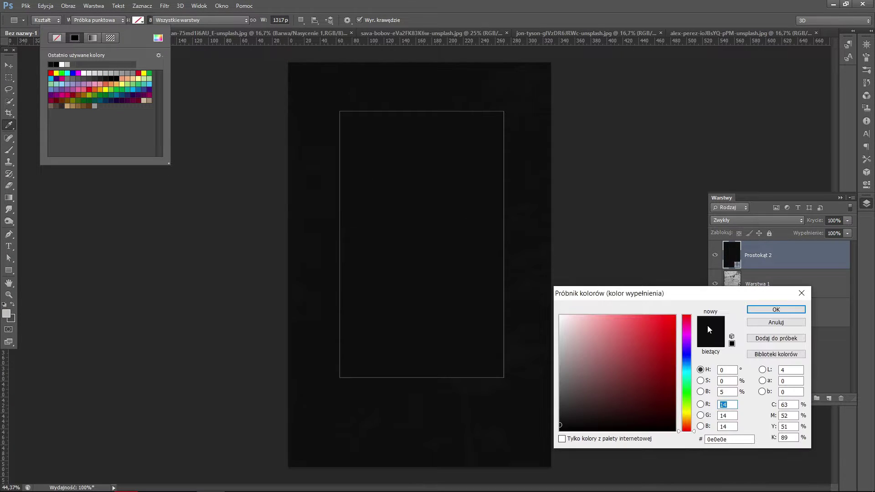
left_click_drag(685, 319, 649, 324)
left_click(652, 326)
left_click(753, 312)
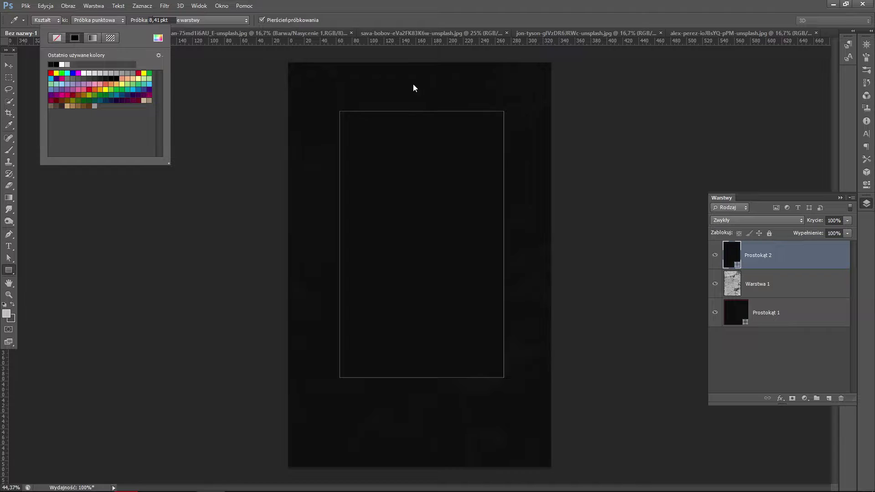
left_click(201, 6)
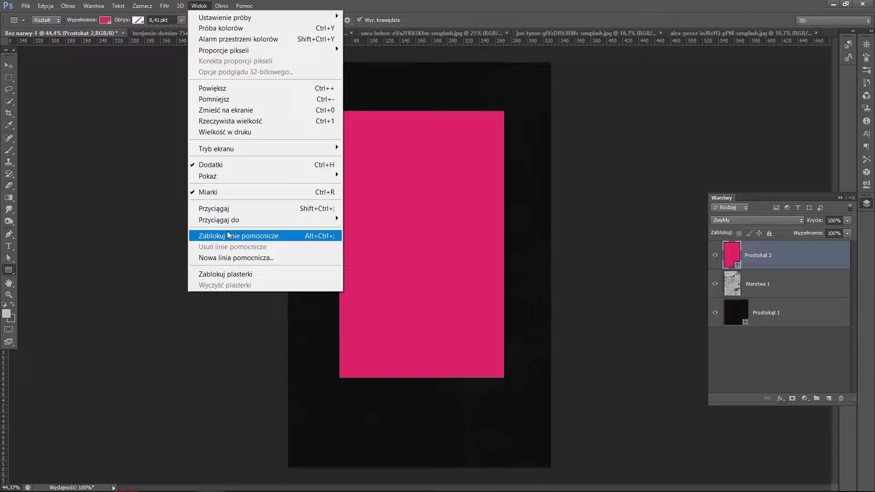
- Turn on snapping and place vertical and horizontal guides through the canvas centre
left_click(222, 209)
key("v")
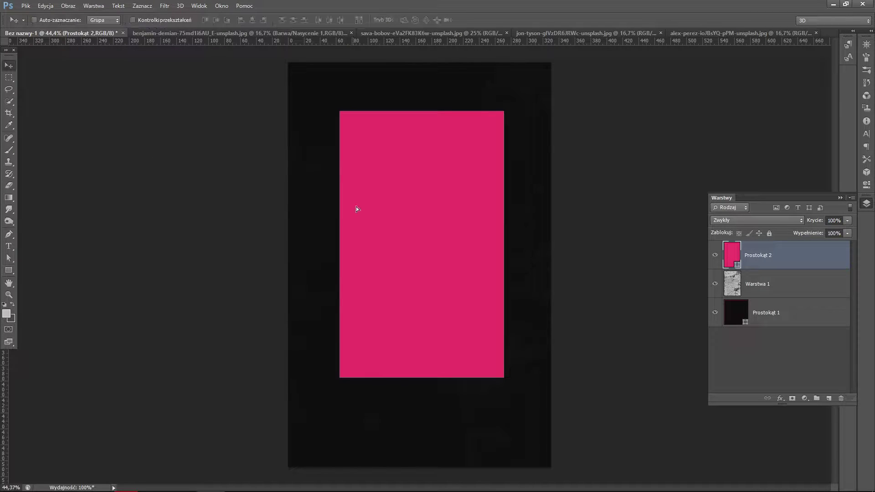
left_click_drag(357, 209, 587, 208)
left_click_drag(6, 383, 419, 367)
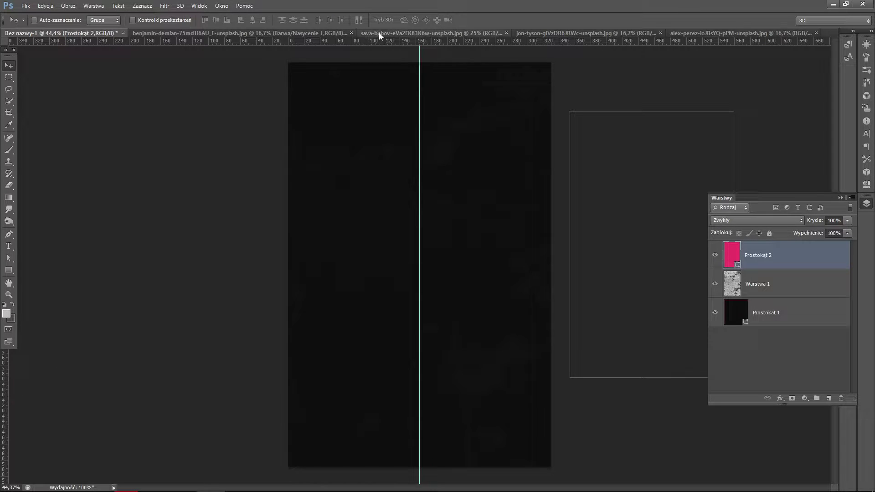
mouse_move(361, 42)
left_mouse_down()
mouse_move(431, 276)
mouse_move(432, 264)
left_mouse_up()
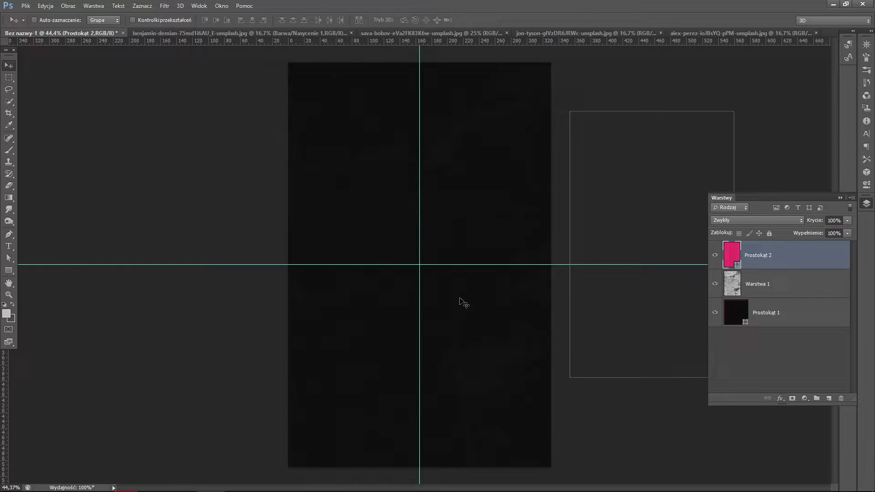
right_click(648, 209)
left_click(648, 208)
left_click_drag(421, 178, 421, 178)
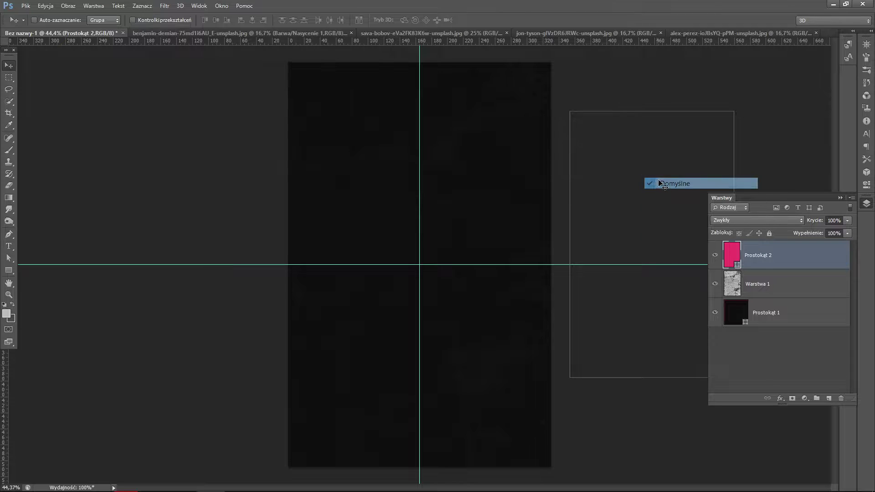
- Recentre the pink rectangle and enlarge it so only a thin dark border remains
left_click_drag(651, 209, 427, 215)
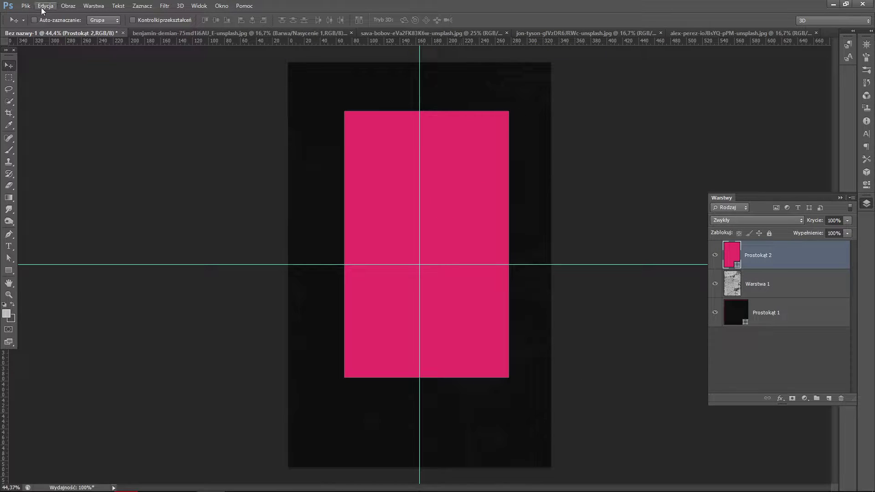
left_click(45, 6)
left_click(91, 219)
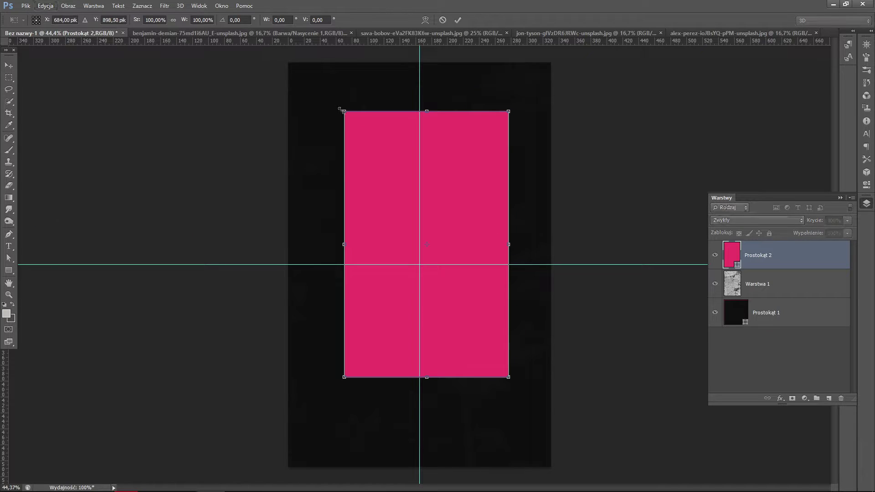
left_click_drag(343, 110, 310, 81)
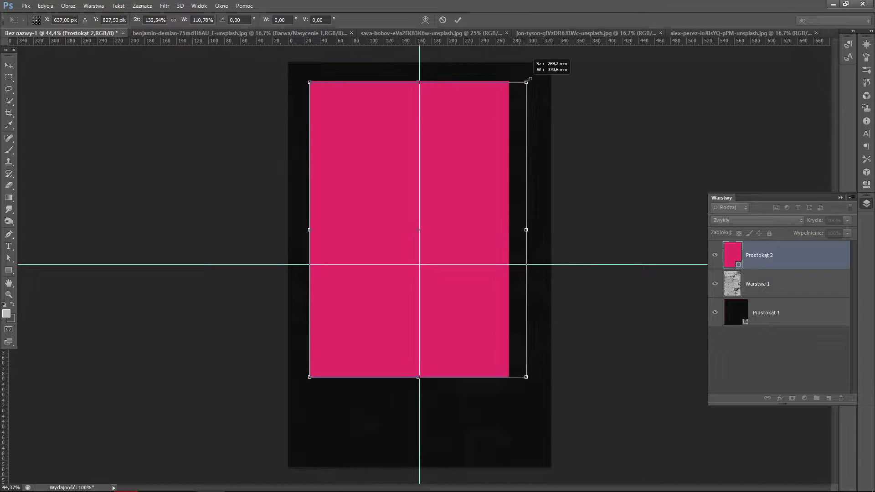
left_click_drag(509, 81, 532, 80)
left_click_drag(479, 212, 476, 237)
left_click_drag(462, 201, 478, 176)
left_click_drag(419, 386, 435, 418)
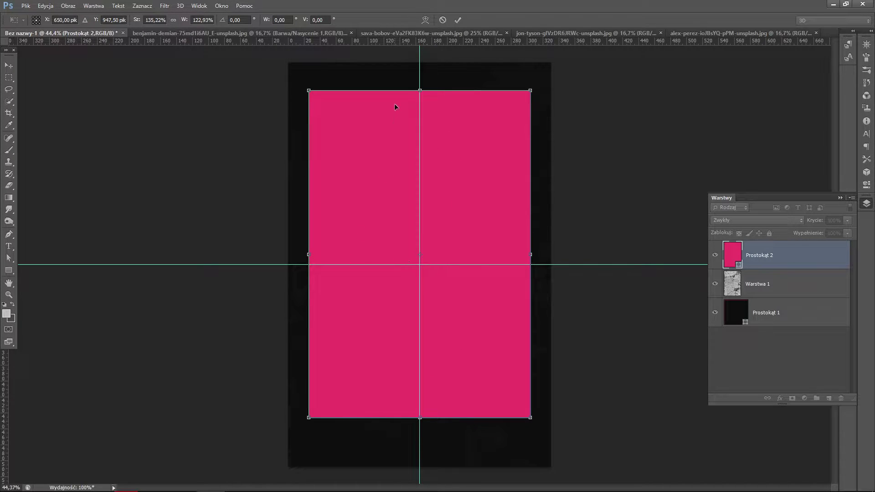
left_click(9, 66)
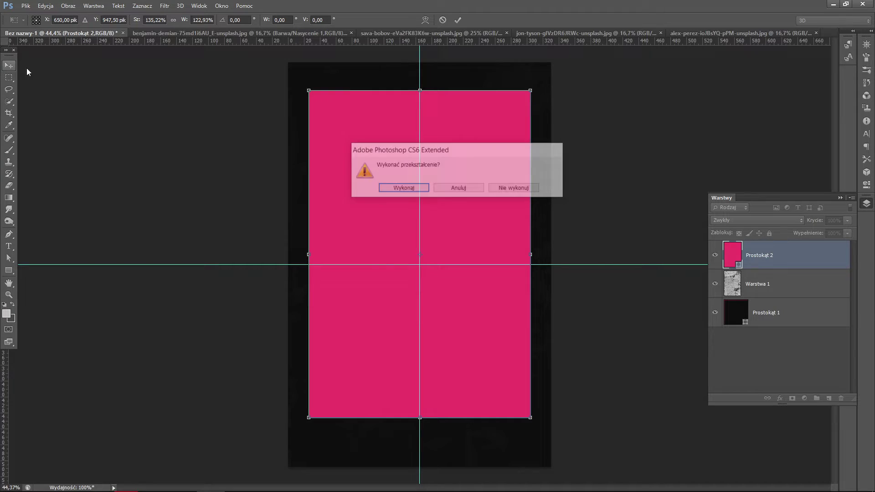
left_click(391, 188)
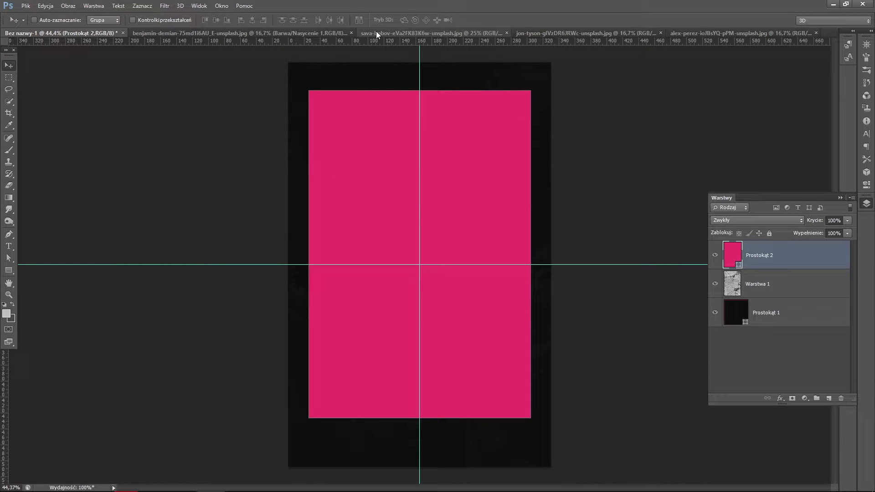
- Paste the neon street photo into the poster as a new layer
left_click(415, 35)
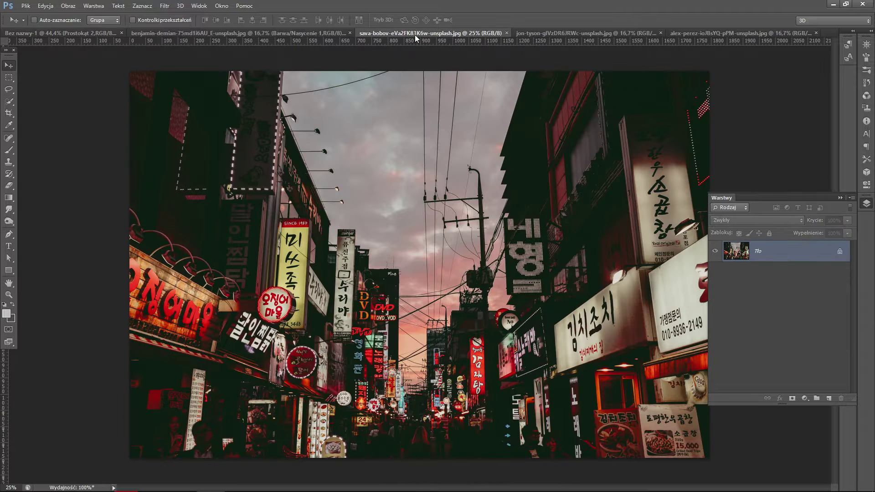
key("ctrl+a")
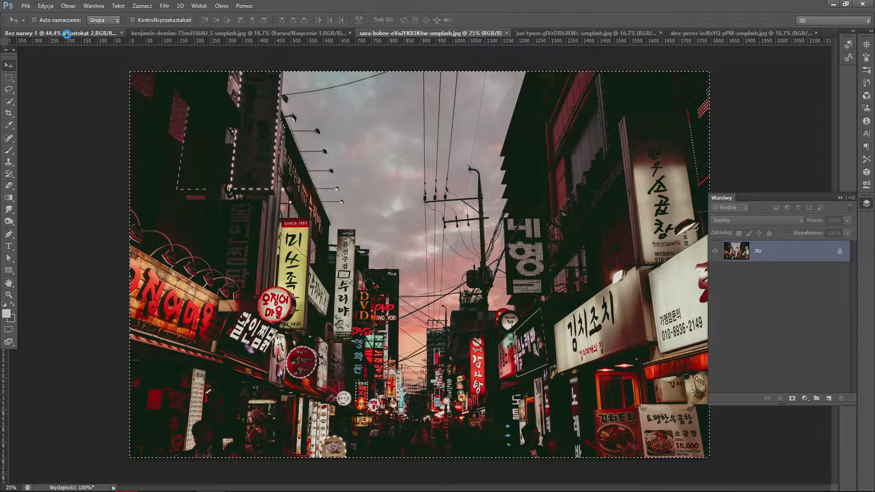
left_click(68, 34)
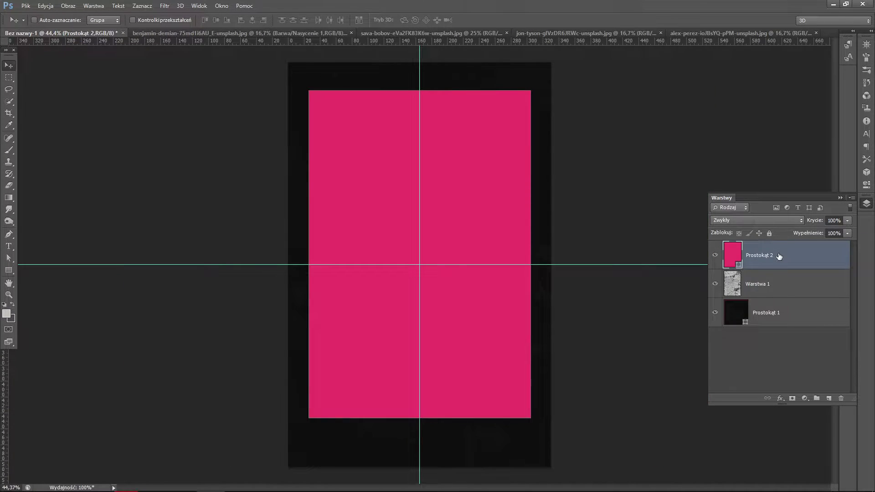
key("ctrl+v")
left_click(45, 5)
key("Escape")
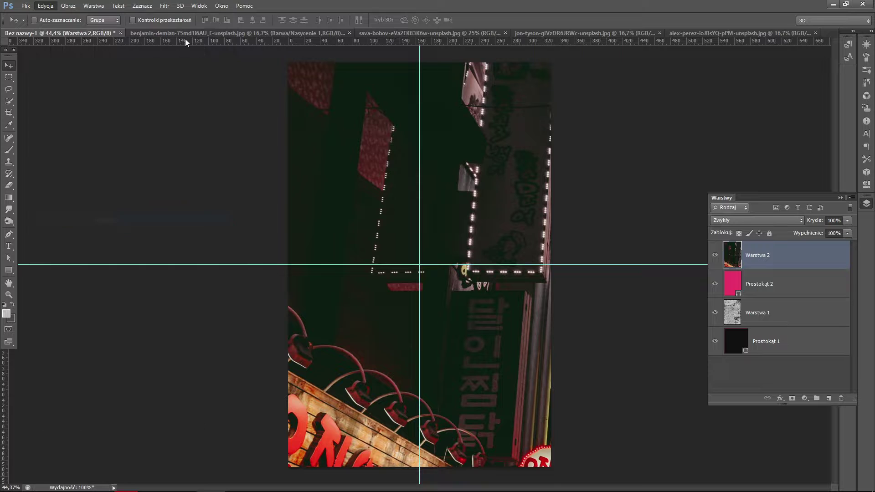
key("ctrl+t")
mouse_move(288, 63)
left_mouse_down()
mouse_move(539, 299)
mouse_move(698, 135)
mouse_move(858, 26)
left_mouse_up()
key("v")
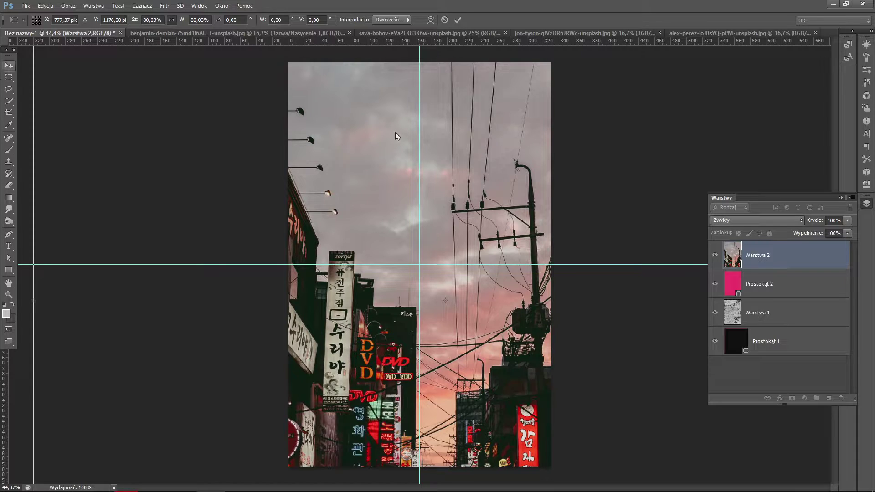
key("Return")
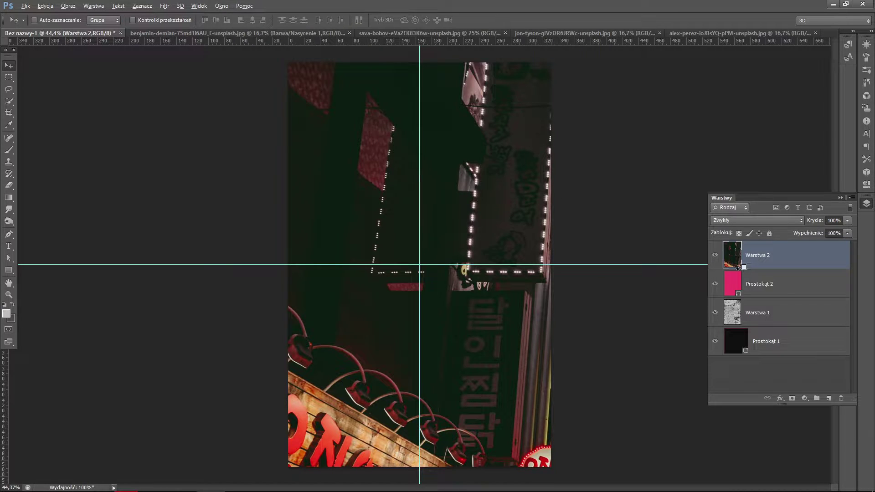
- Clip the photo to the pink rectangle and scale it to about 48.5% to fill the frame
left_click(738, 269, "alt")
left_click(45, 5)
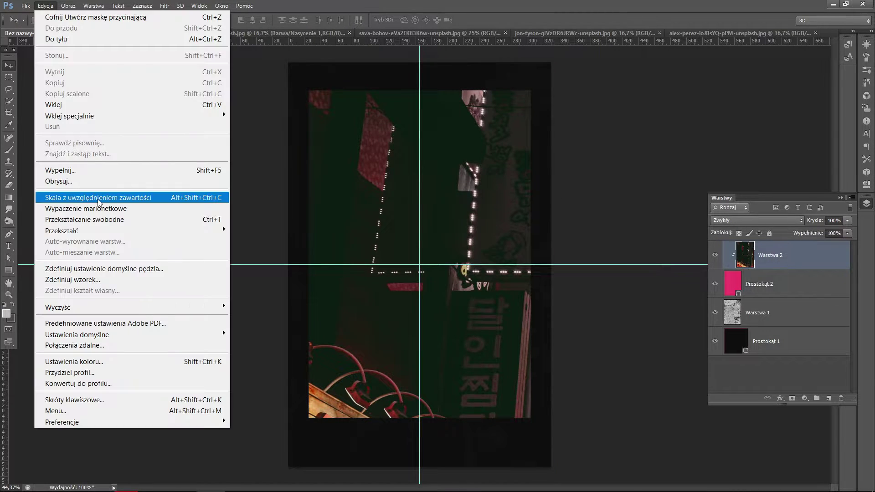
left_click(110, 219)
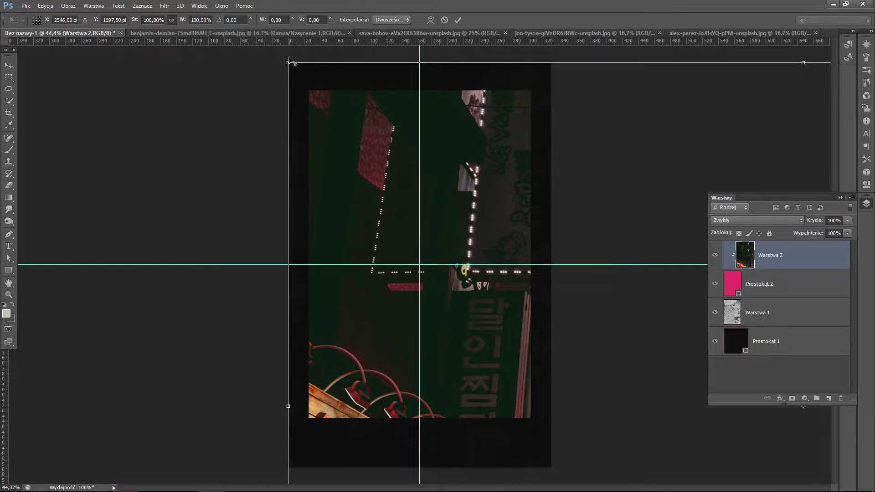
mouse_move(289, 63)
left_mouse_down()
mouse_move(448, 191)
mouse_move(690, 113)
mouse_move(774, 65)
mouse_move(685, 104)
left_mouse_up()
left_click_drag(621, 178, 612, 144)
left_click_drag(525, 183, 528, 183)
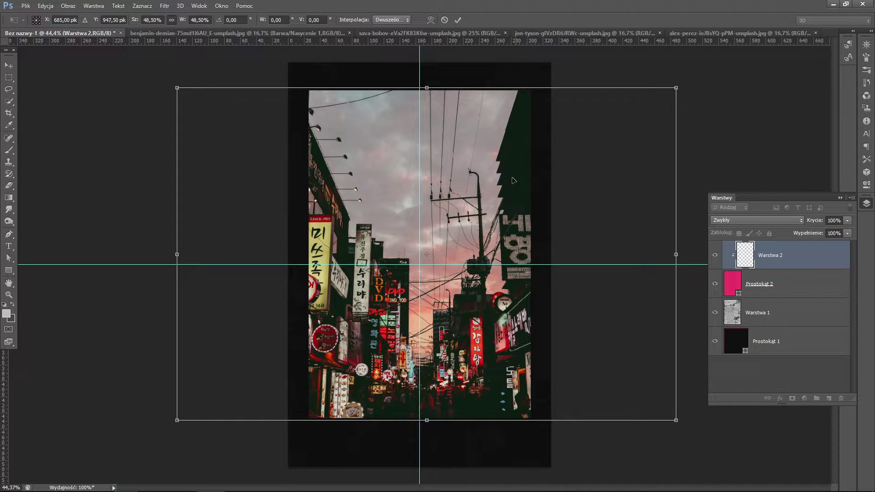
key("v")
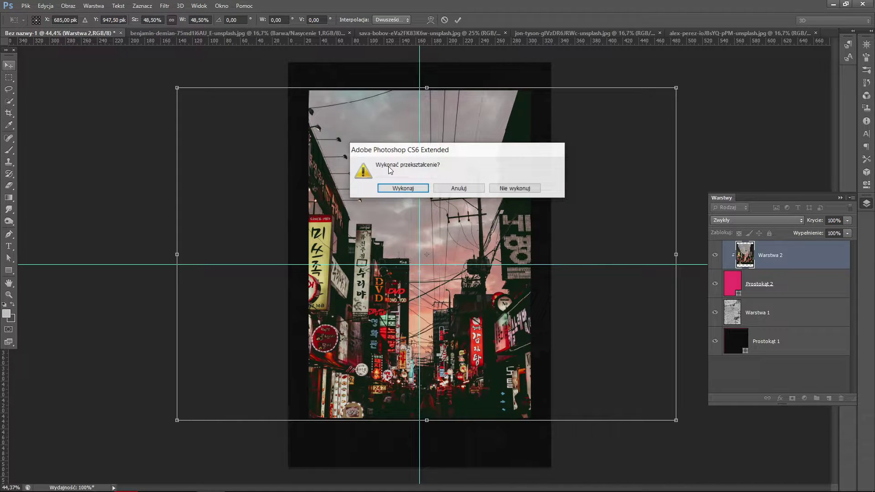
key("Return")
left_click(785, 345)
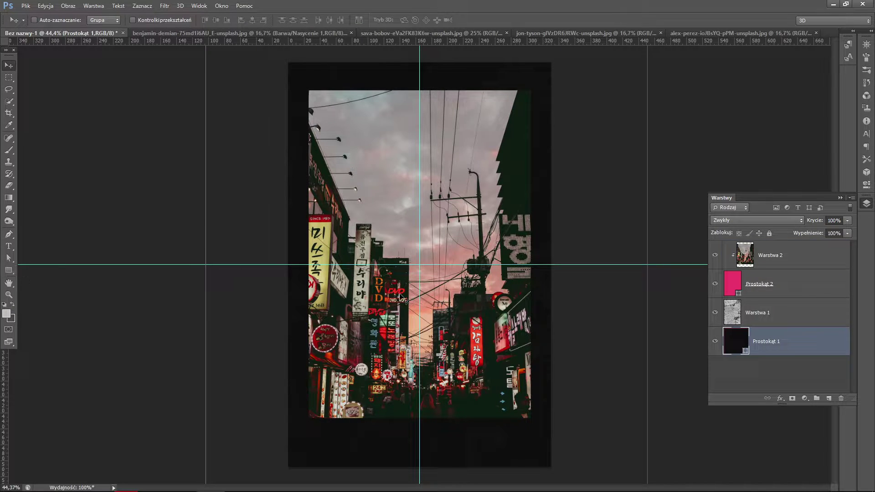
- Darken the background rectangle's fill colour slightly
left_click(798, 313)
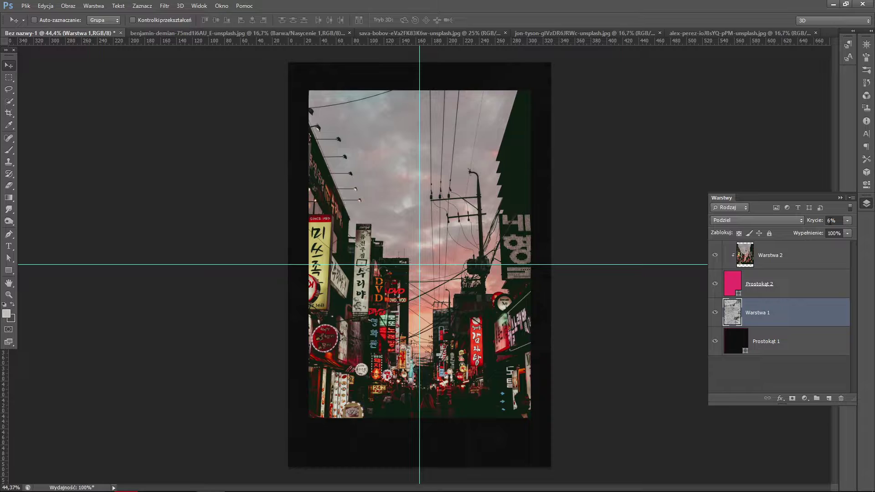
left_click(730, 332)
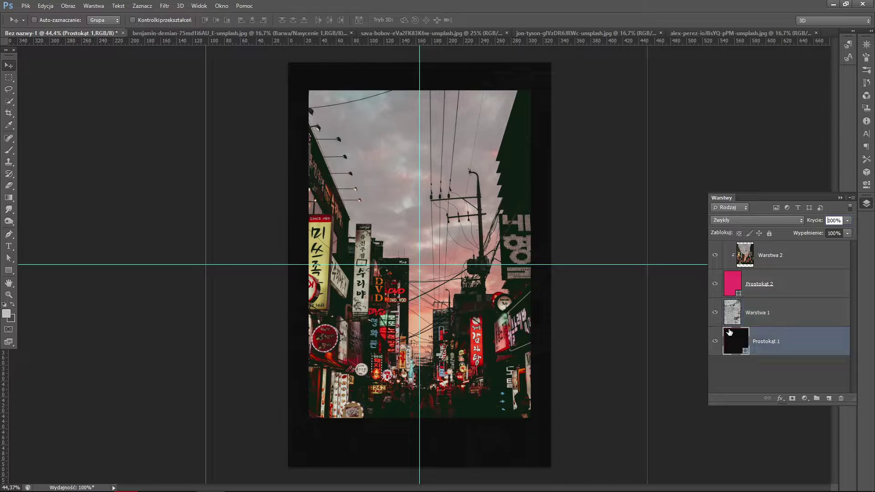
left_click(8, 270)
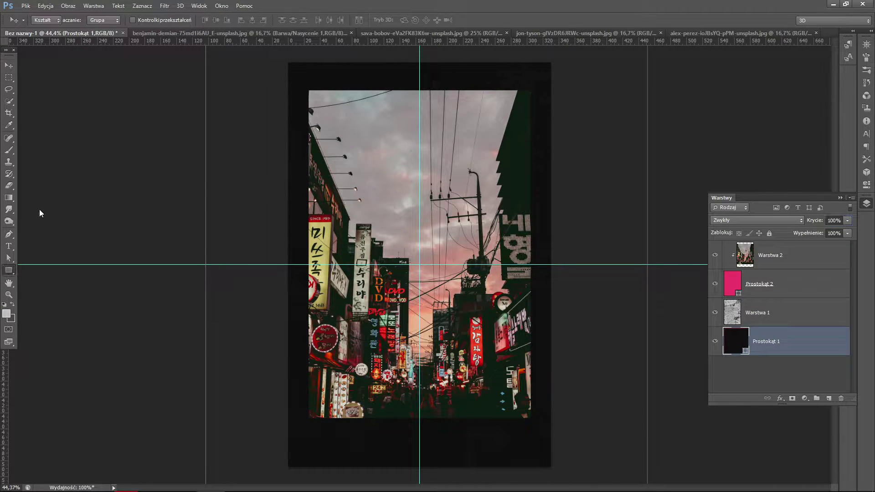
left_click(104, 21)
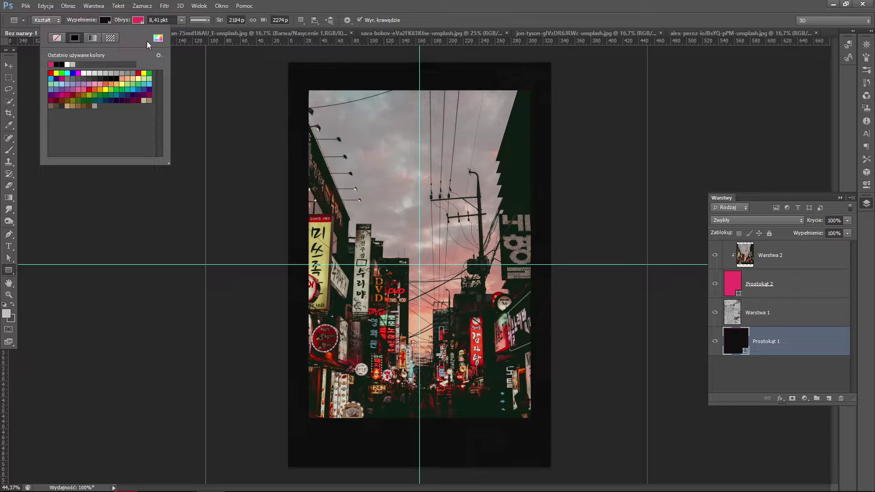
left_click(159, 38)
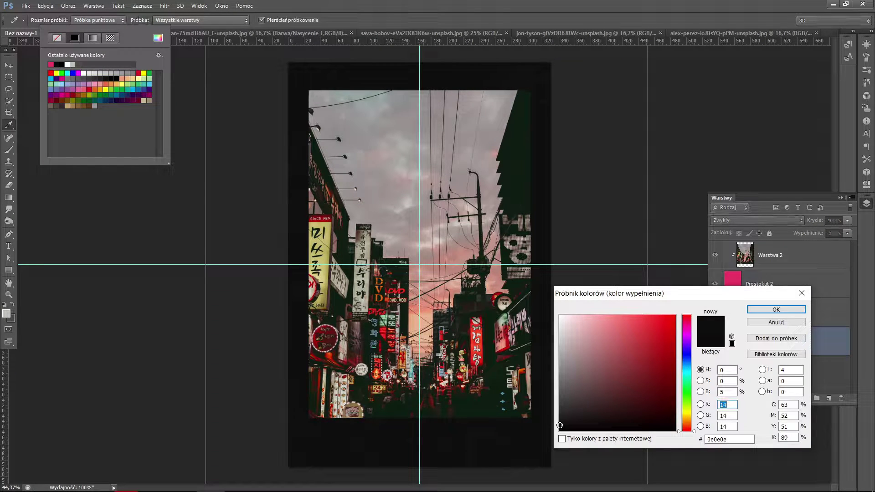
left_click_drag(559, 426, 553, 429)
left_click(776, 309)
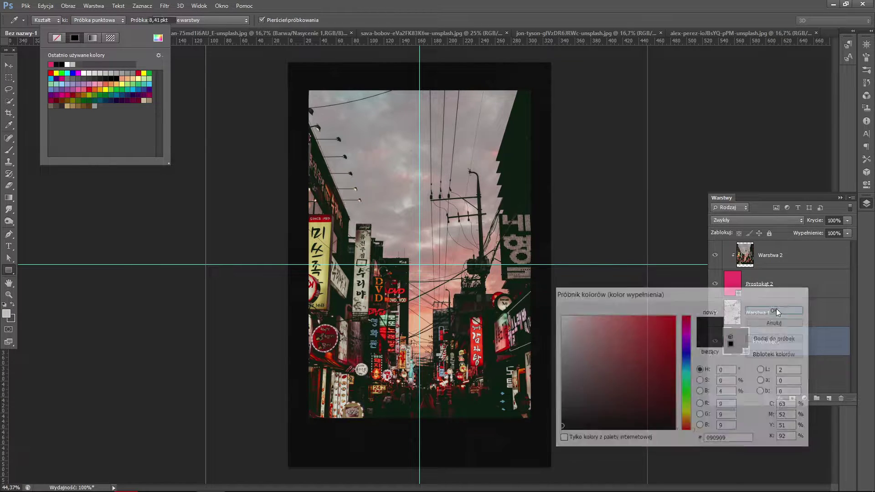
- Raise the texture layer Warstwa 1 opacity to 12%
left_click(776, 312)
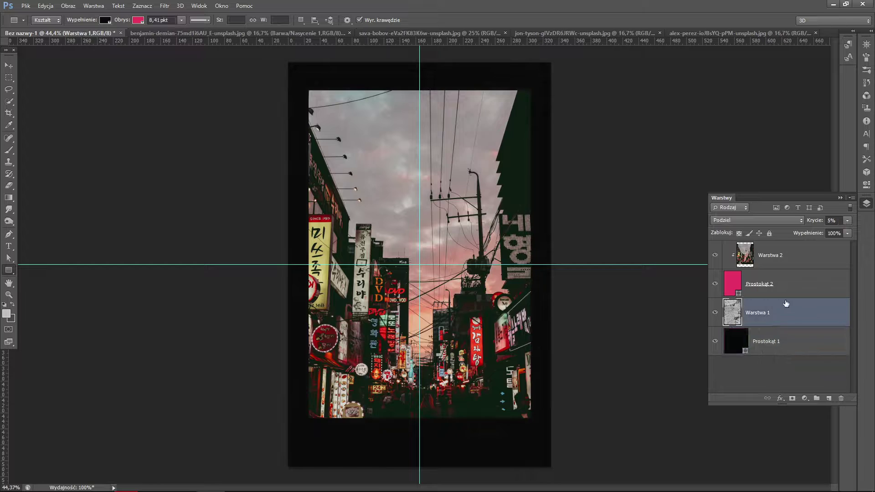
left_click(792, 289)
left_click(750, 316)
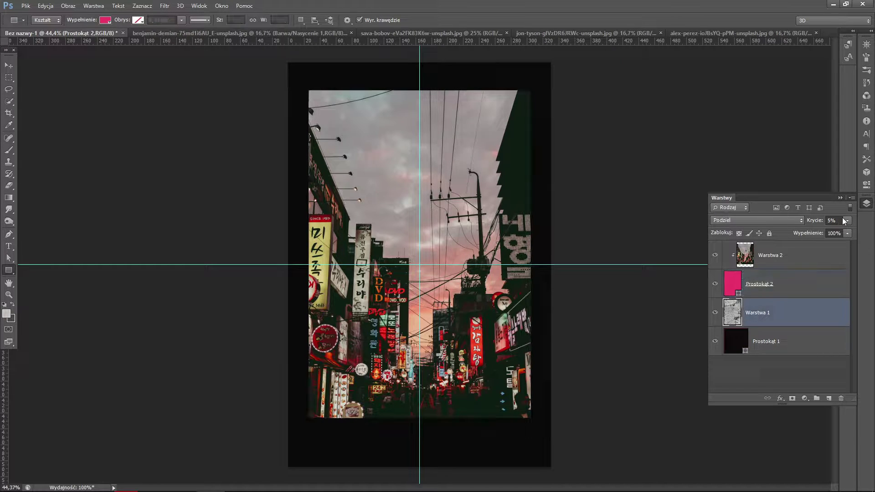
left_click_drag(814, 221, 819, 221)
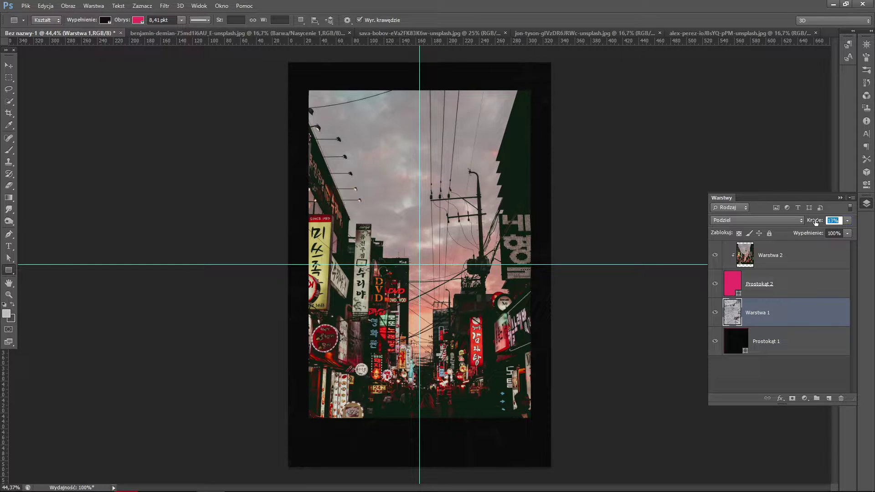
left_click_drag(815, 221, 814, 222)
left_click(784, 259)
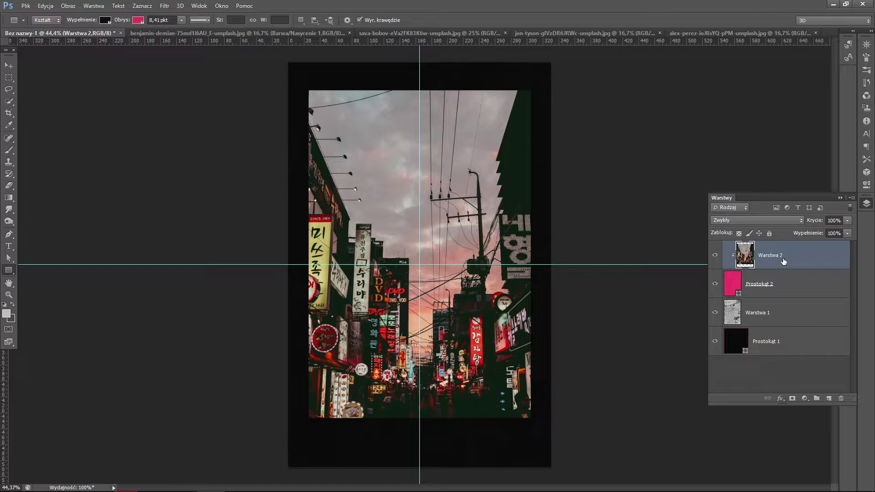
- Duplicate the street photo layer and clip the copy into the inner frame
key("ctrl+j")
left_click(747, 268, "alt")
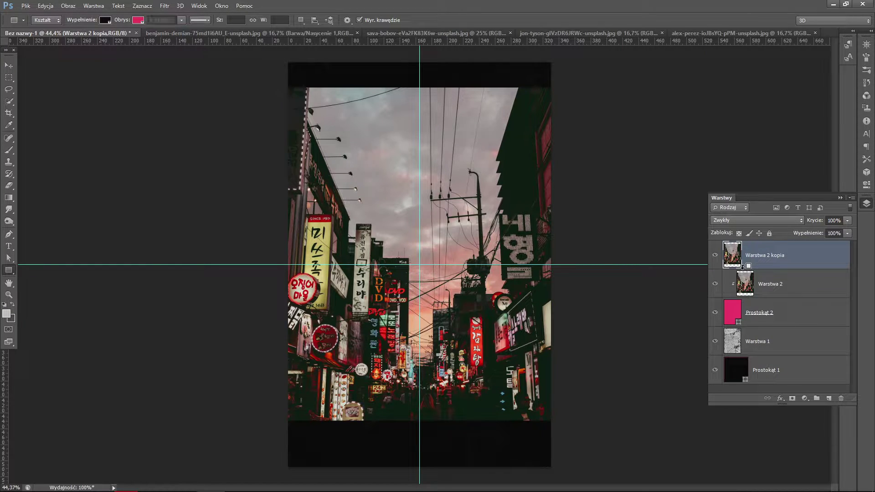
left_click(746, 268, "alt")
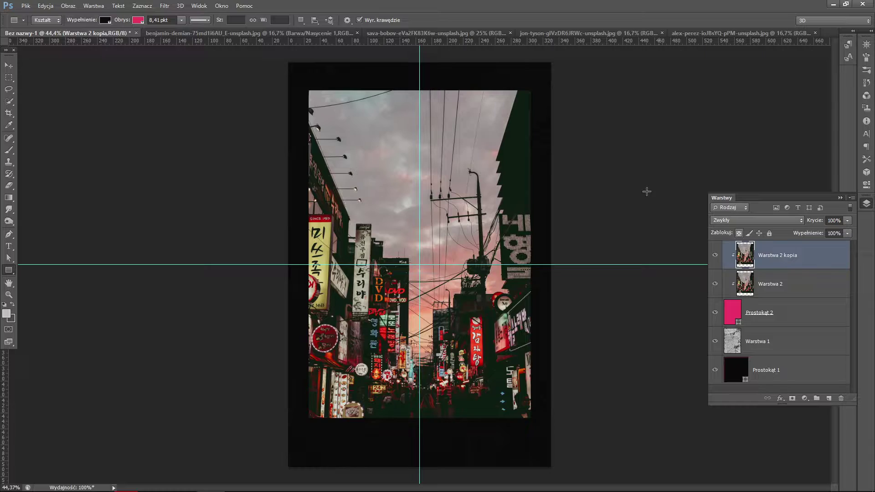
- Preview the Wzór rastra halftone filter at size 2, contrast 0, then cancel it
left_click(165, 5)
left_click(176, 50)
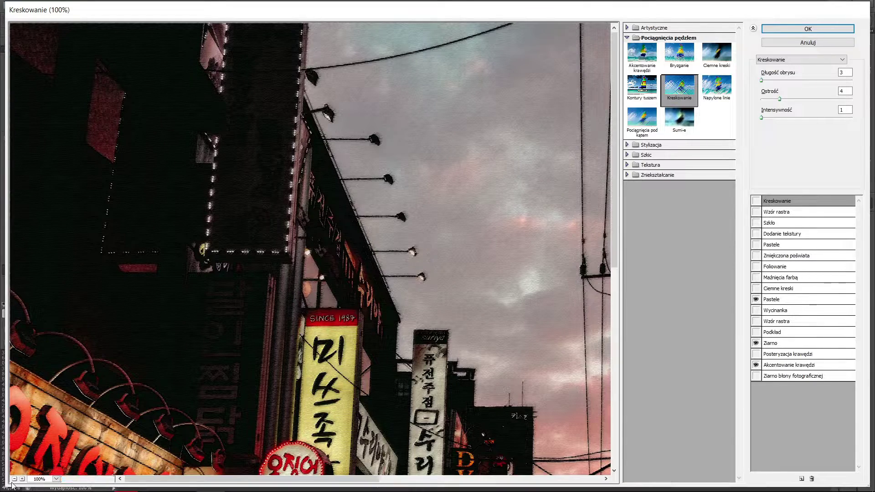
key("ctrl+minus")
left_click(757, 203, "alt")
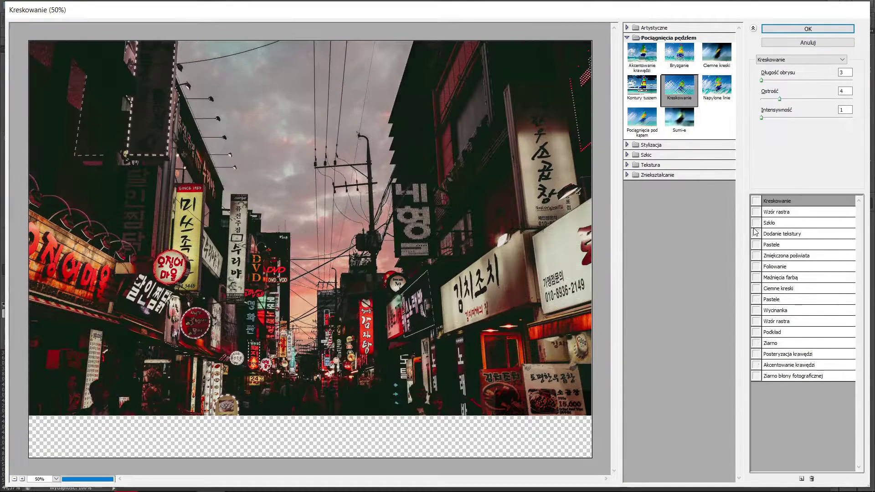
left_click(756, 201)
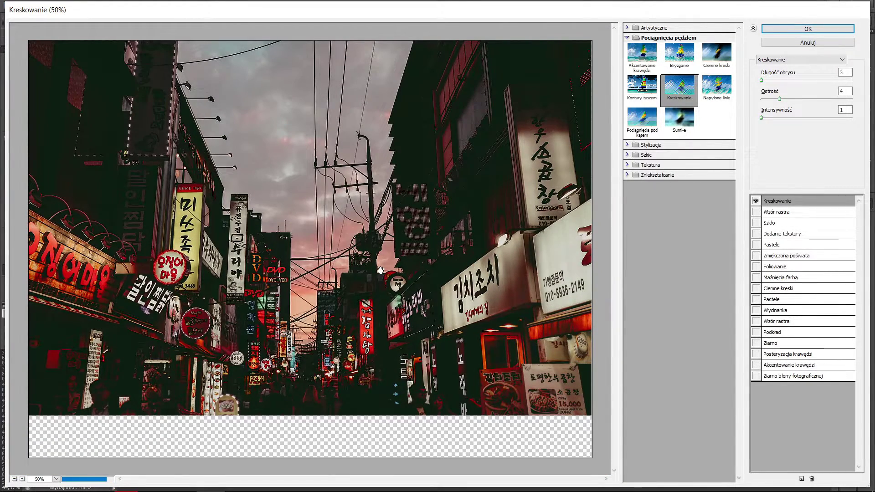
left_click(756, 212, "alt")
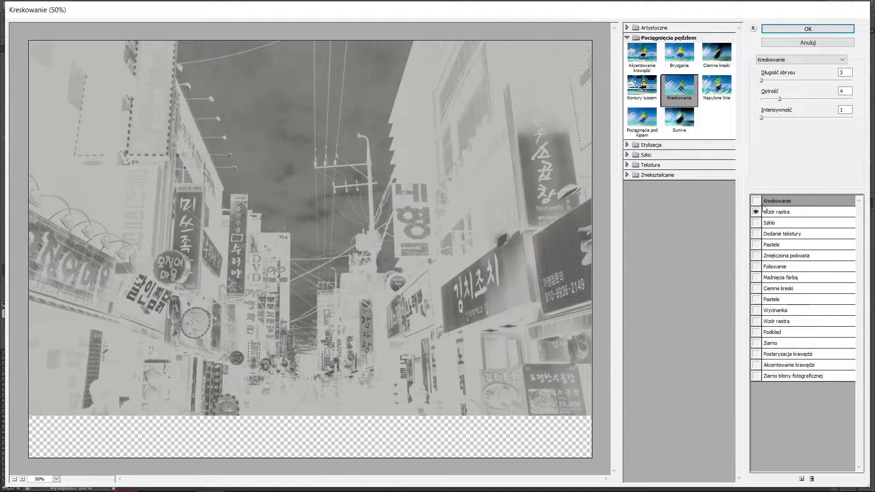
left_click(775, 212)
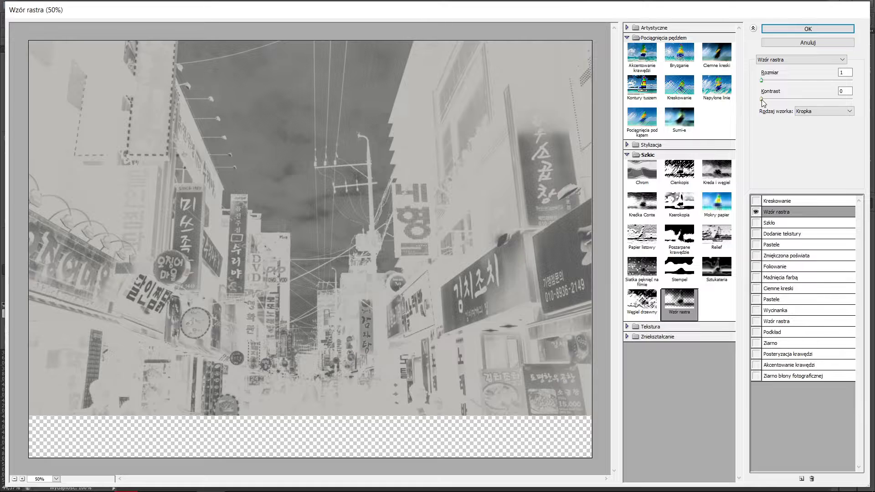
left_click(762, 99)
left_click_drag(763, 99, 768, 81)
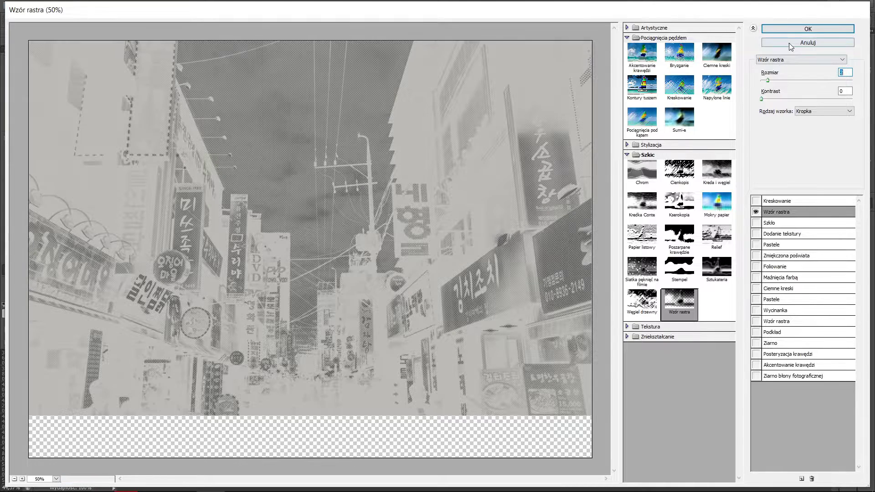
left_click(789, 43)
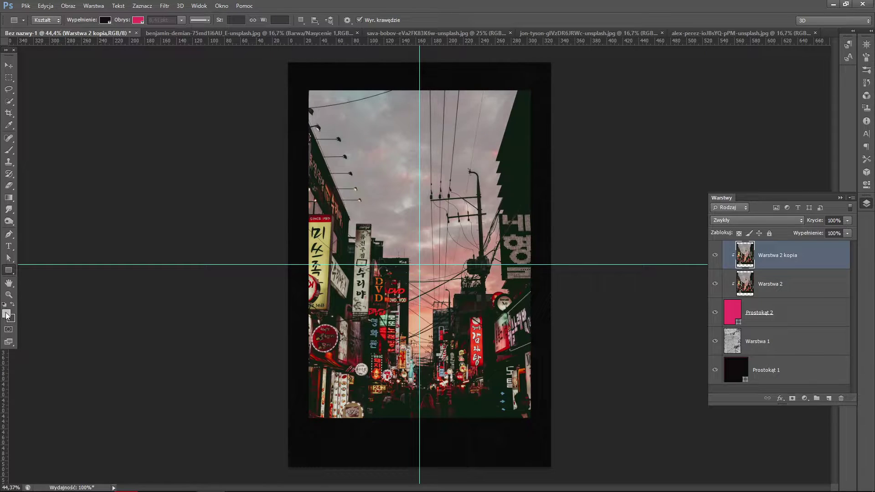
- Set the foreground colour to hot pink #ef2571
left_click(7, 314)
left_click(688, 325)
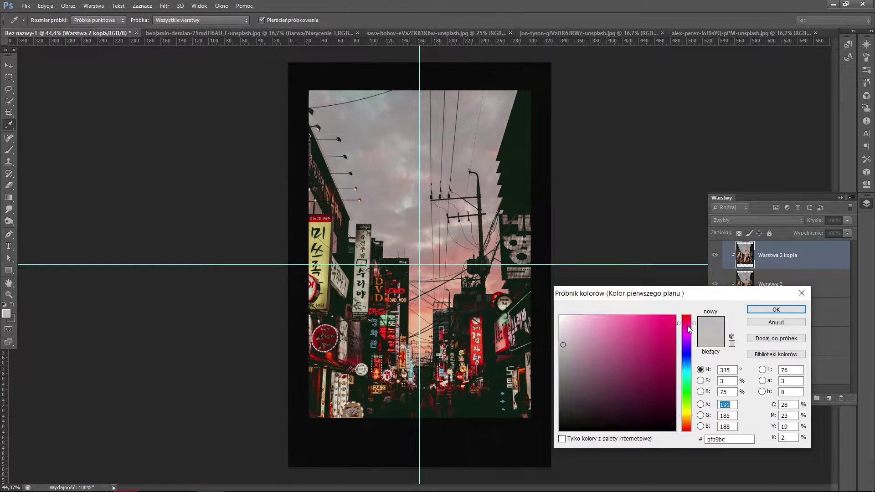
left_click(657, 322)
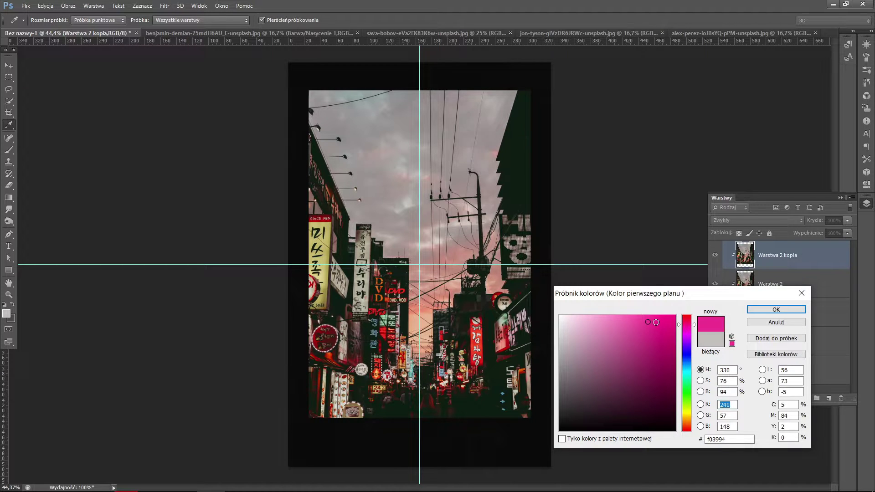
left_click(687, 326)
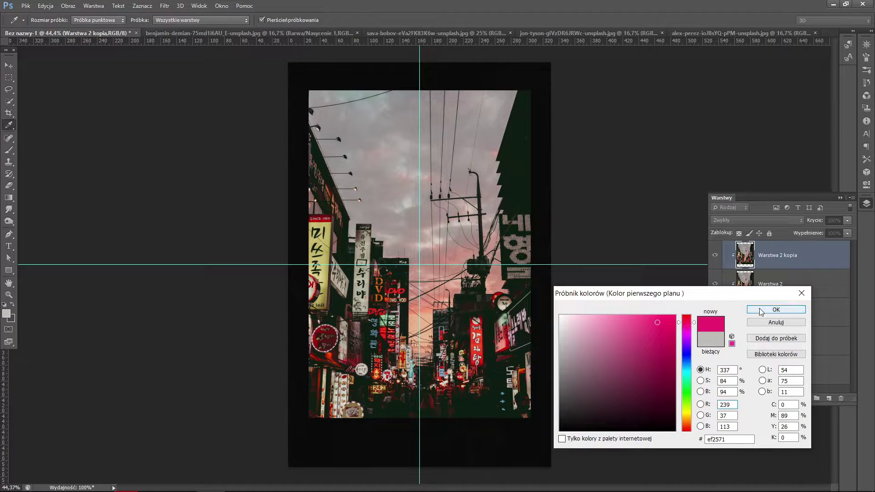
key("Return")
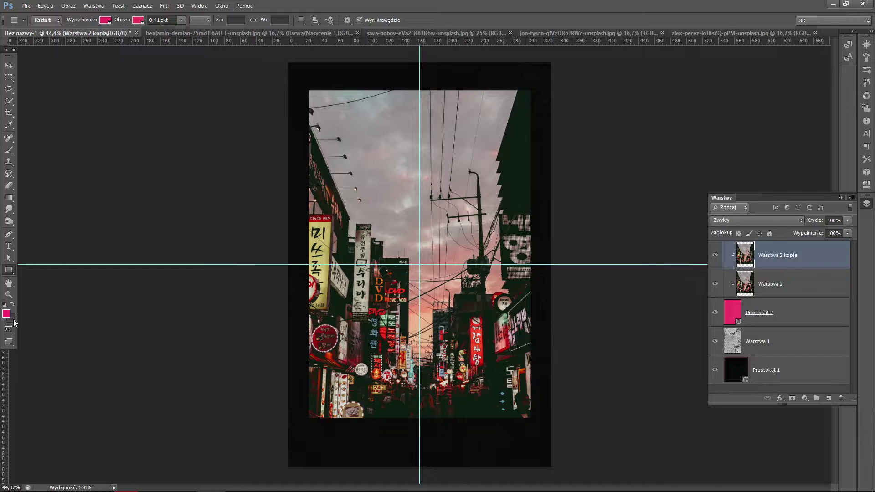
- Apply the Wzór rastra halftone filter with size 2 and contrast 0 to the photo copy
left_click(164, 5)
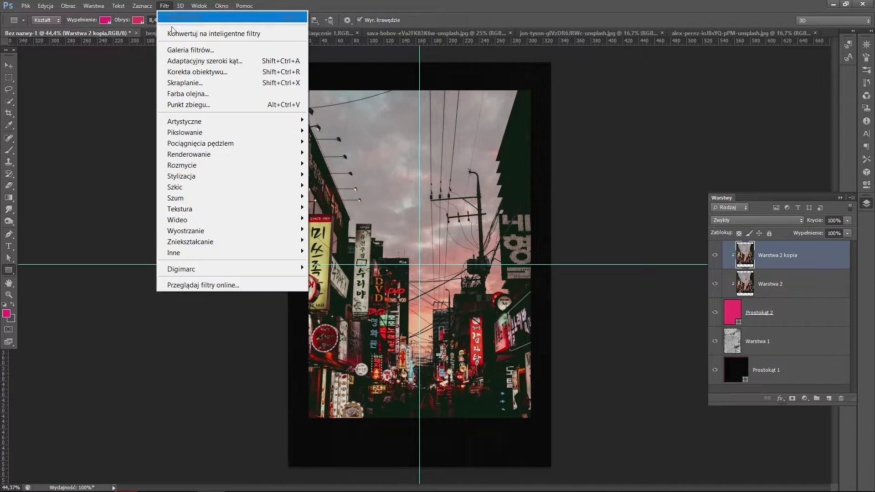
left_click(174, 52)
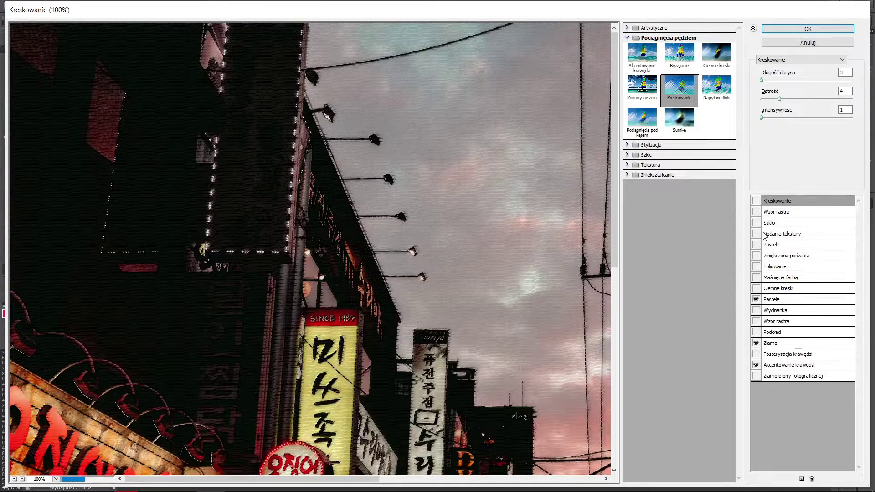
left_click(757, 212)
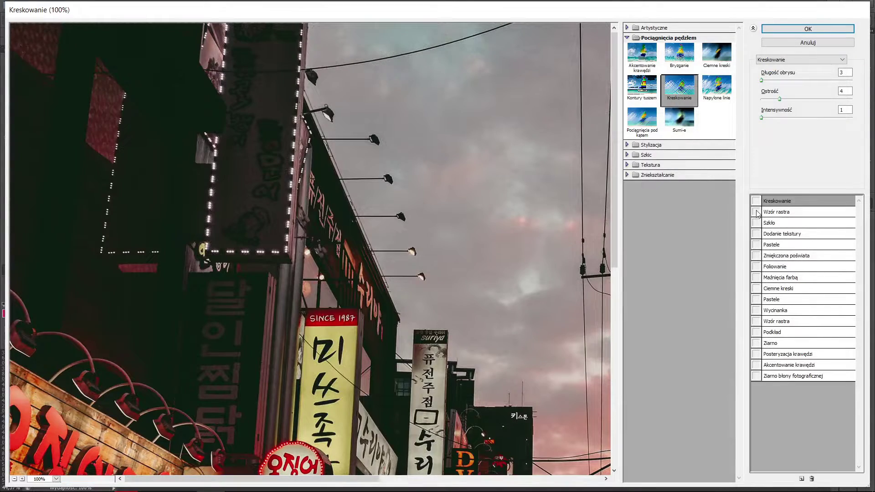
left_click(757, 212)
key("ctrl+minus")
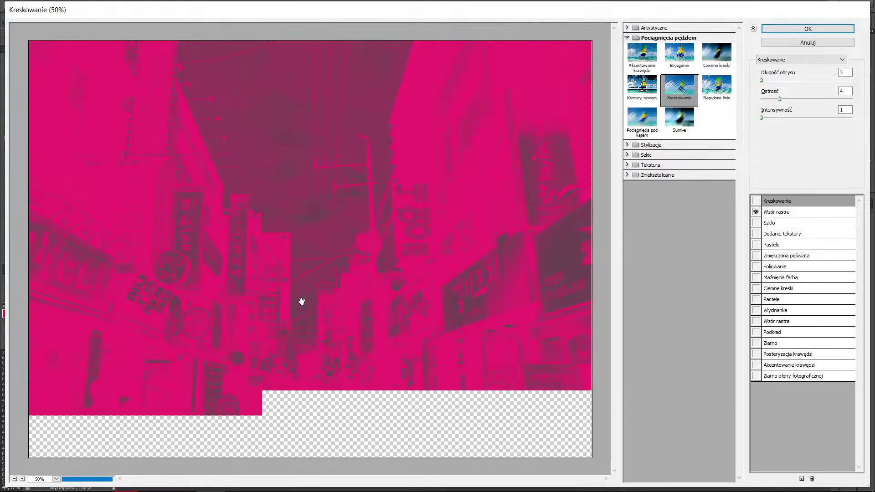
left_click(784, 212)
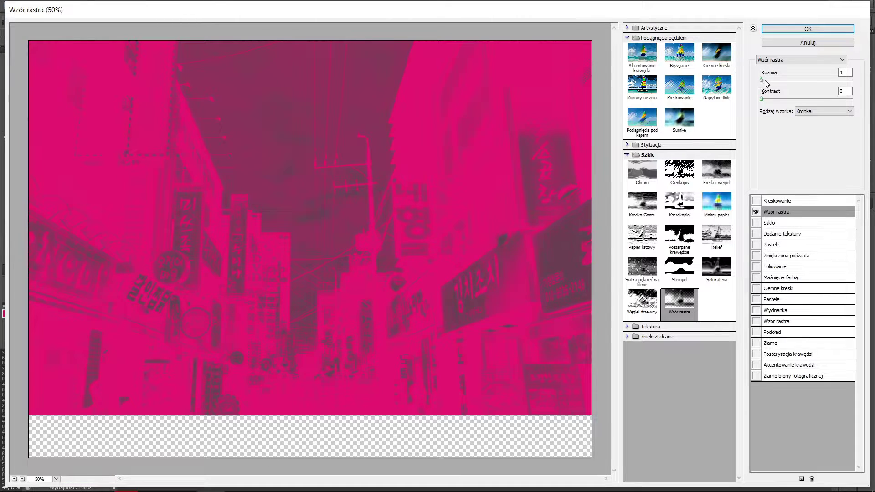
left_click(762, 81)
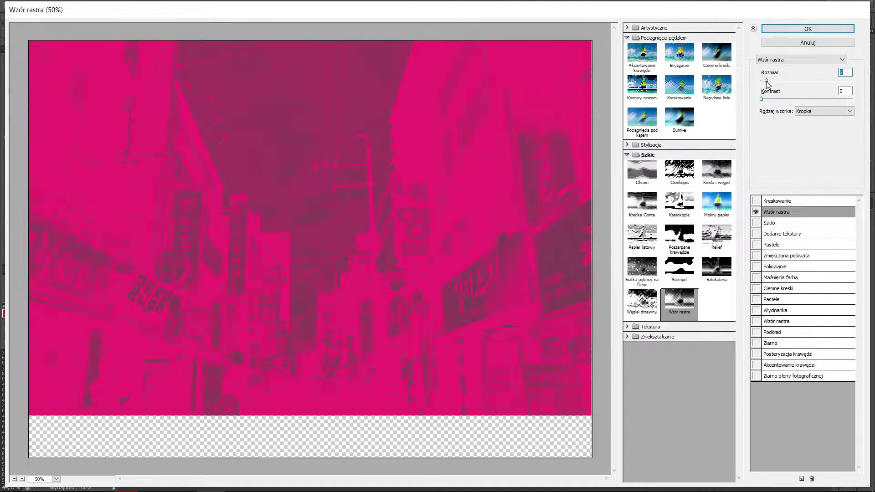
left_click_drag(765, 83, 773, 85)
left_click(811, 28)
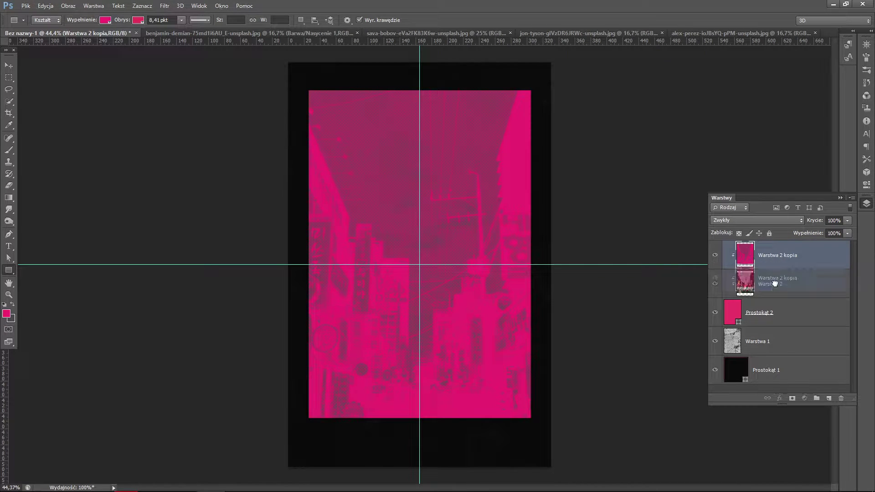
- Place the original Warstwa 2 photo above the halftone copy and adjust both layers' opacity
left_click_drag(764, 267, 775, 292)
left_click(772, 261)
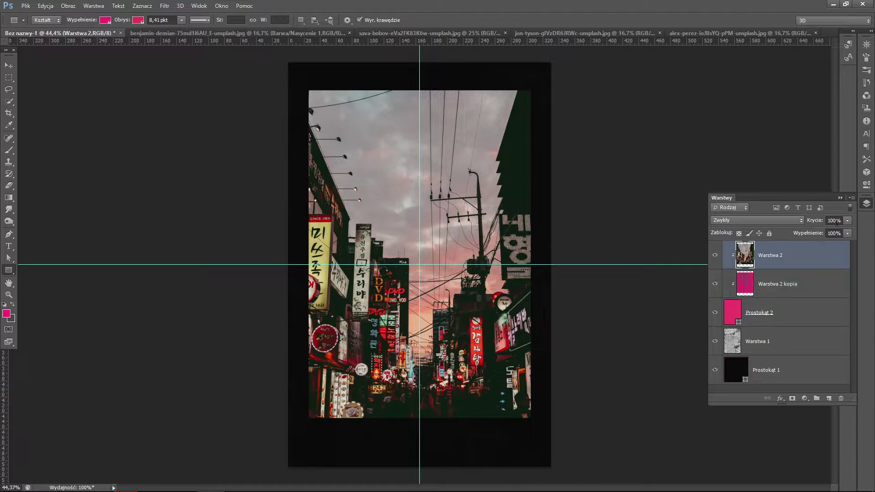
left_click(834, 220)
type("90")
type("80")
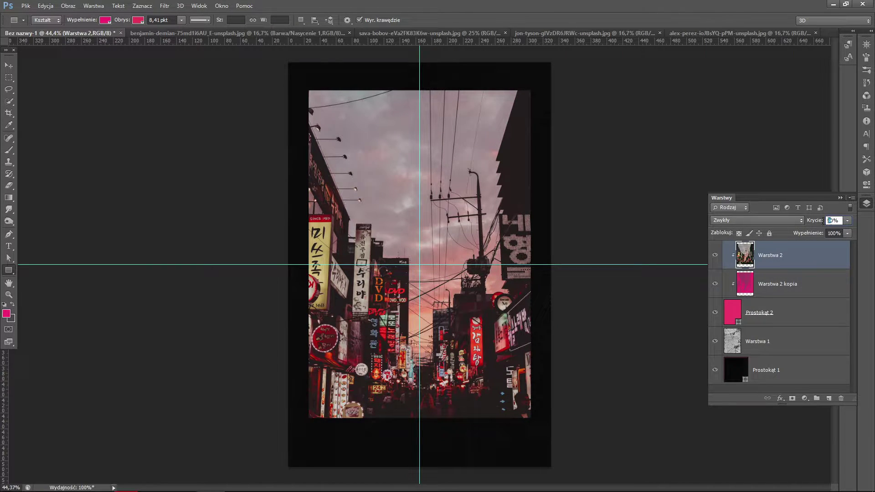
left_click(772, 287)
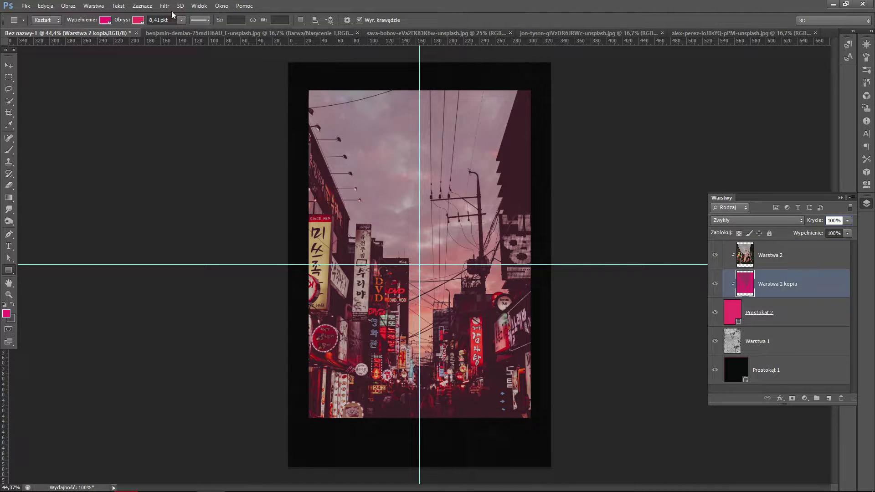
type("22")
- Move the Warstwa 2 kopia photo copy to the top of the stack and call up its Blending Options
left_click(787, 262)
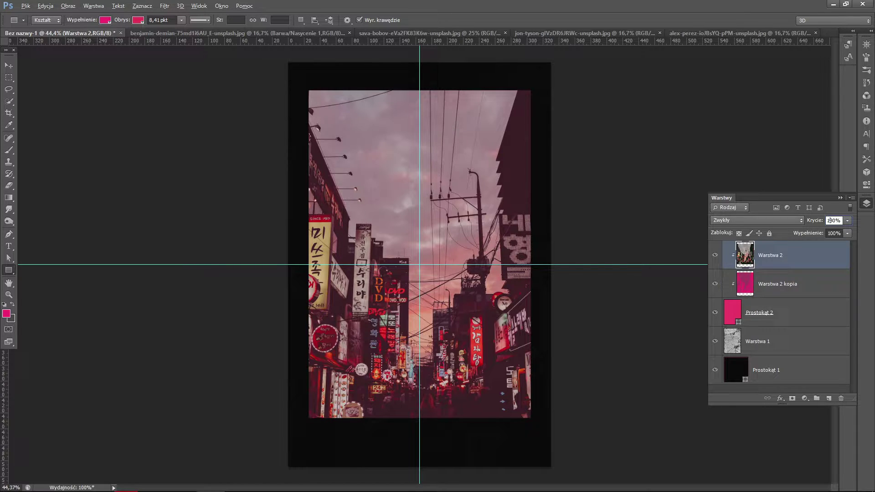
type("żż")
left_click(796, 277)
key("v")
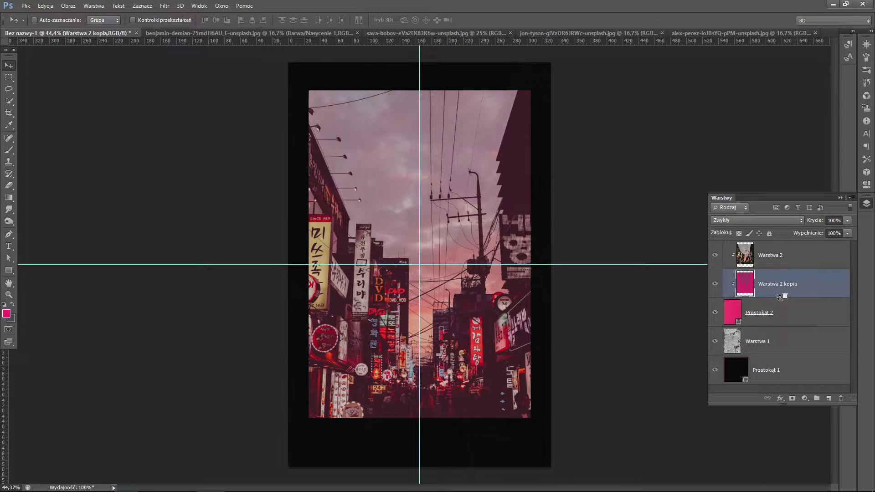
left_click_drag(779, 296, 750, 256)
right_click(750, 259)
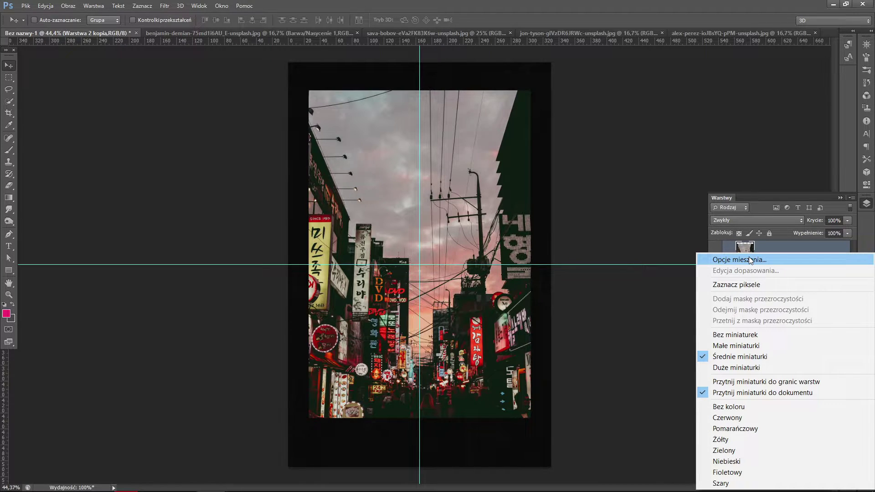
- Apply a Filter menu halftone to the photo copy, then ready Warstwa 2's opacity for editing
left_click(165, 6)
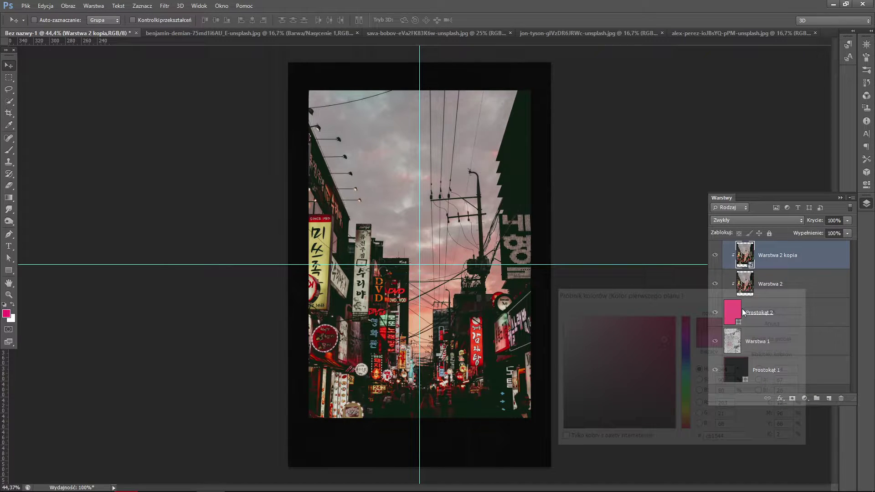
left_click(164, 5)
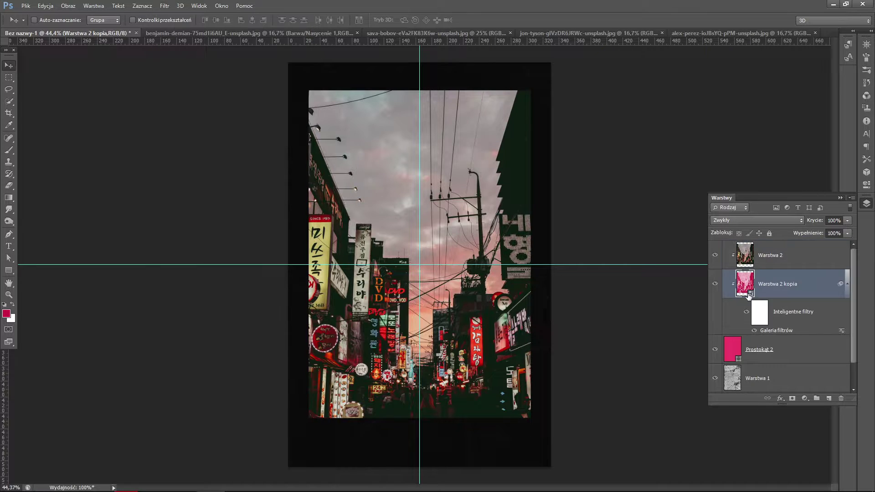
left_click(775, 256)
left_click(820, 222)
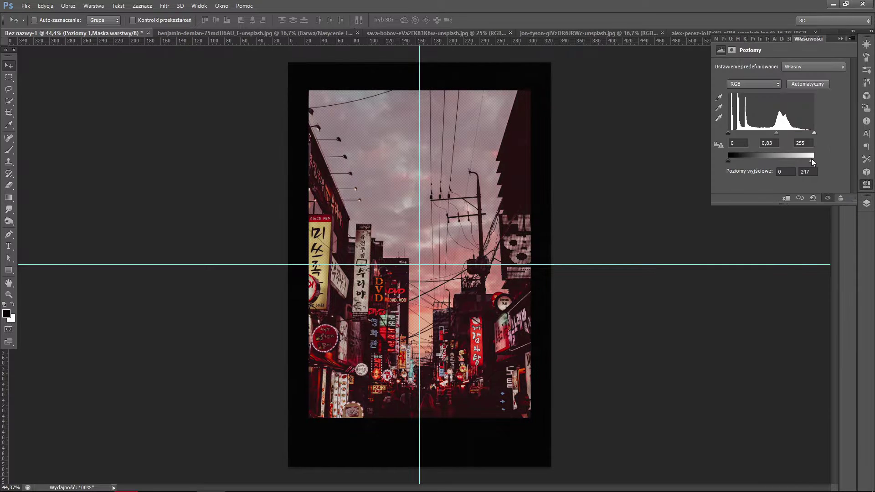
- Lower Poziomy 1's Levels output white from 247 to dim the photo's highlights slightly
left_click_drag(812, 160, 807, 158)
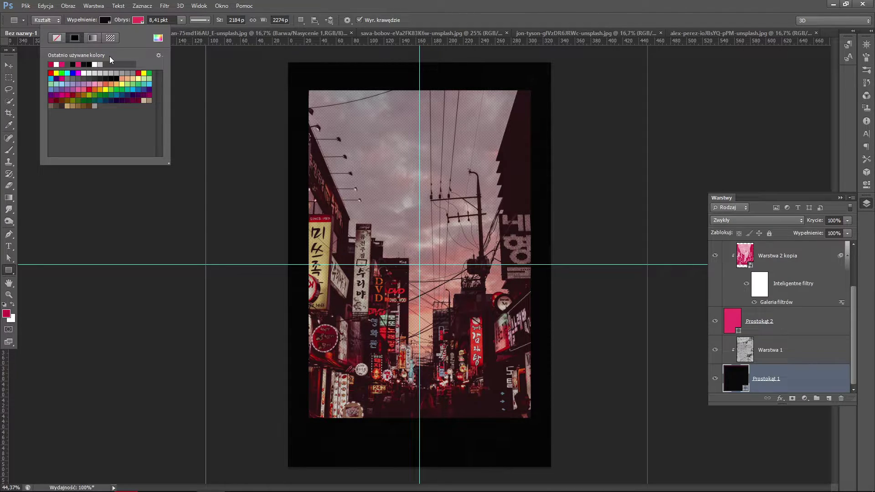
- Set the Warstwa 1 grain texture layer's opacity to 6%
left_click(82, 74)
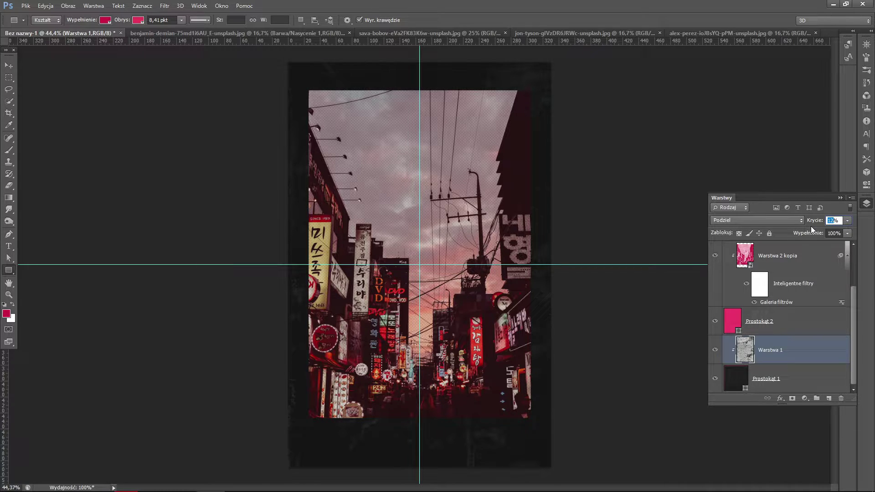
type("6")
key("Return")
- Compare with Warstwa 2 hidden, then edit Poziomy 1 to midtone 0.85 and output white 235
key("v")
scroll(542, 161, "up", 2)
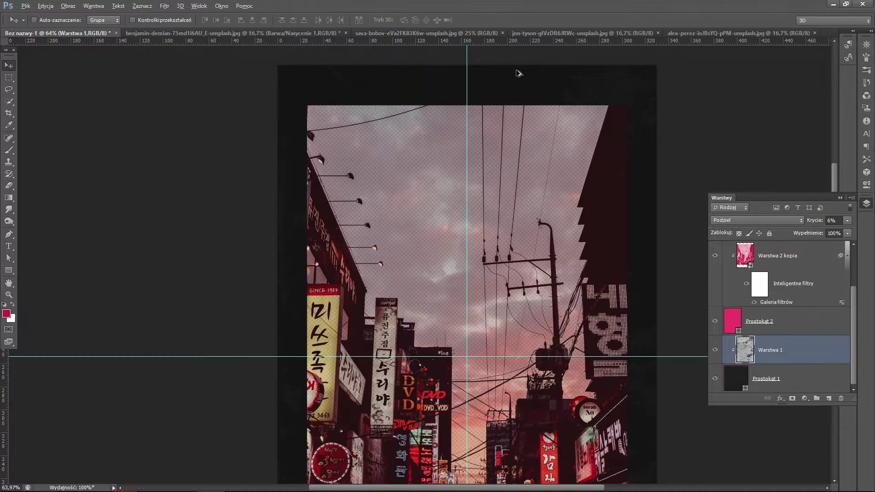
scroll(555, 153, "down", 3)
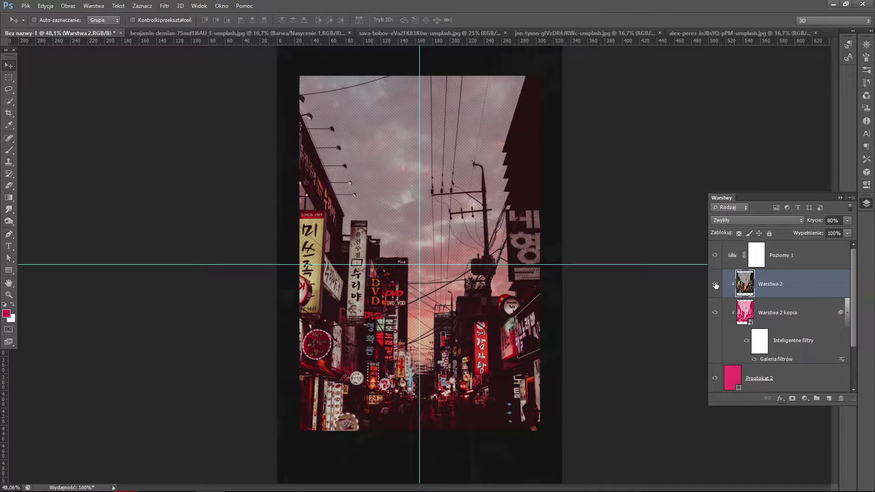
left_click(715, 284)
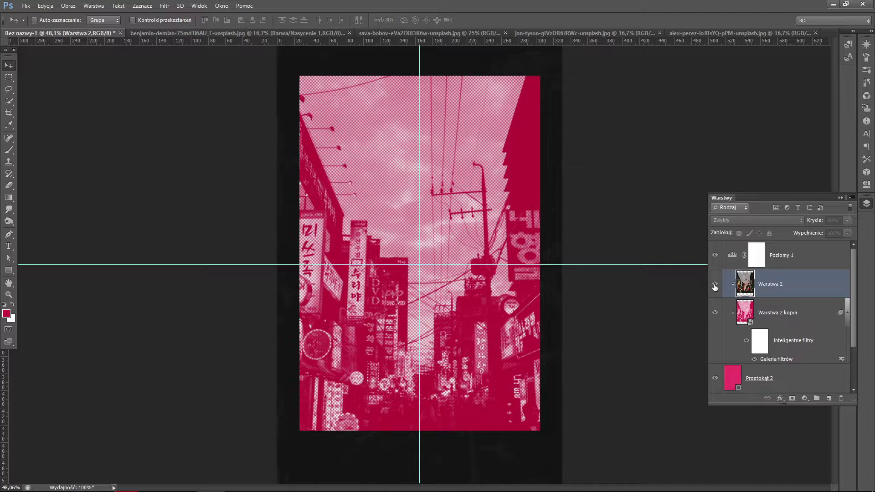
left_click(715, 284)
double_click(732, 255)
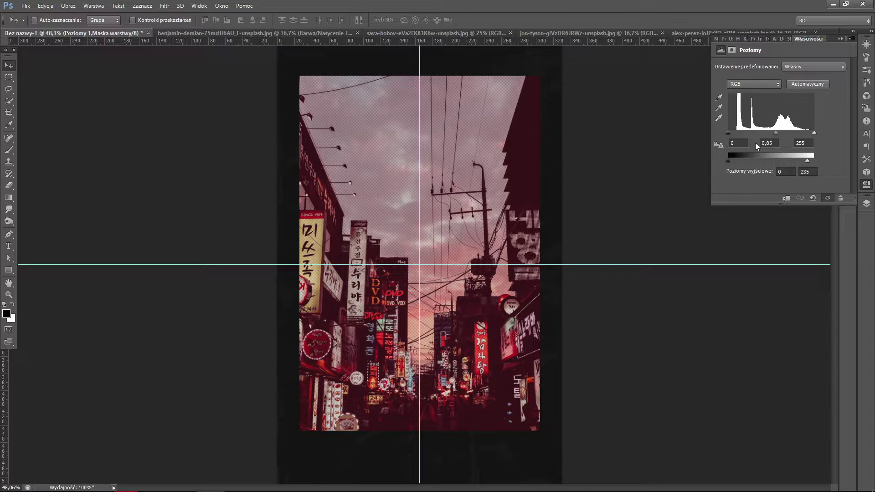
key("F7")
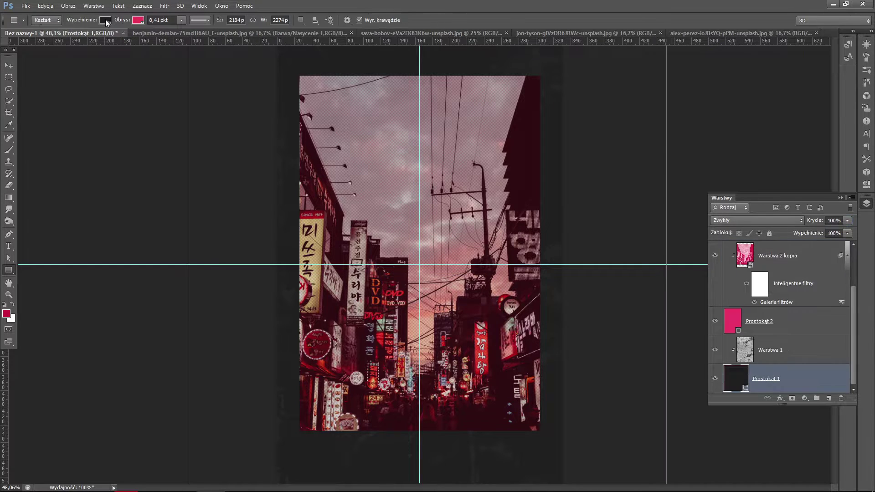
- Change the Prostokąt 1 border rectangle's fill to near-black #0f0f0f
left_click(106, 20)
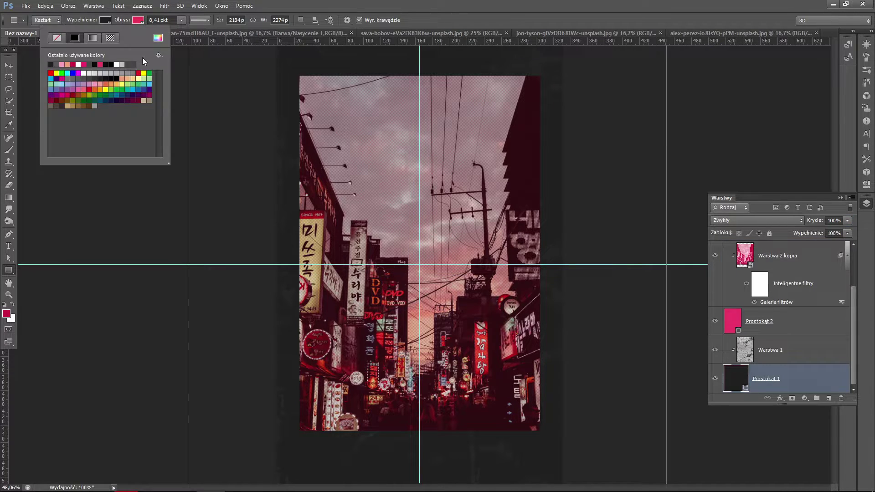
left_click(157, 39)
left_click(770, 308)
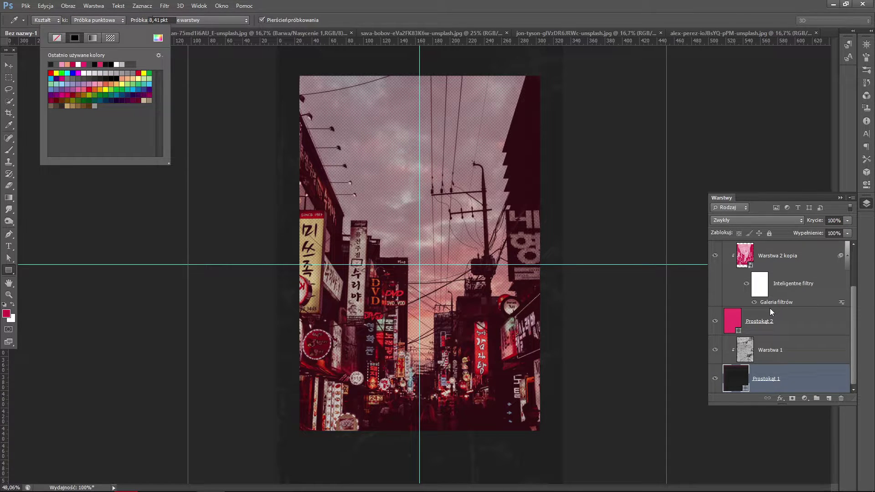
left_click(157, 38)
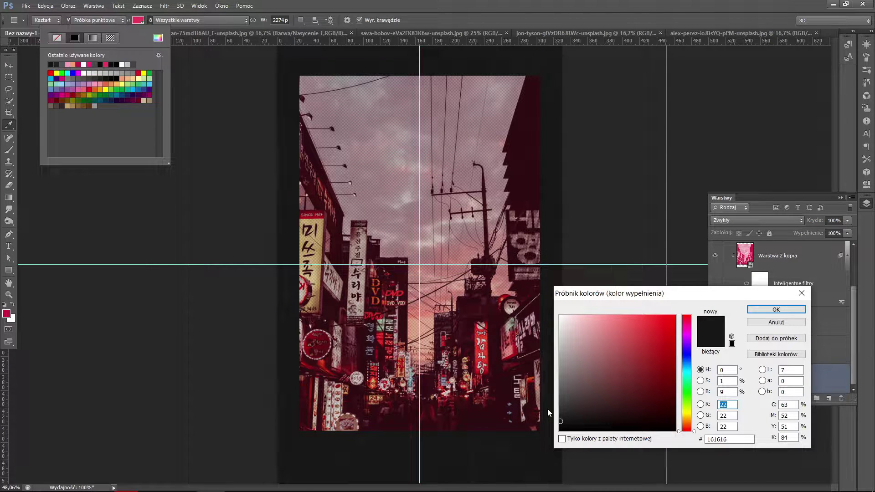
left_click(780, 309)
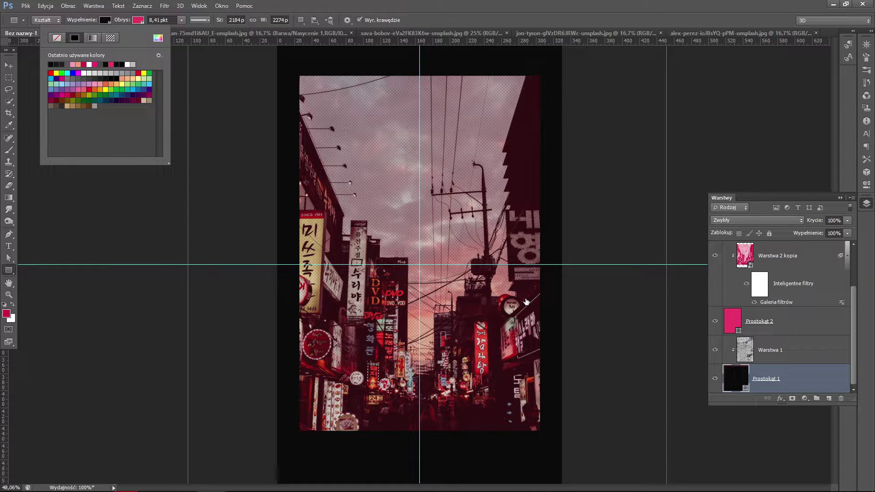
double_click(736, 378)
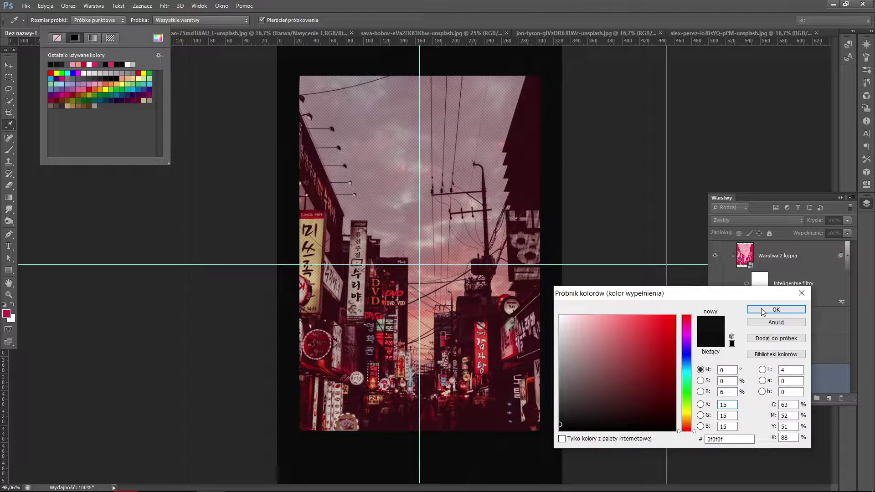
left_click(762, 310)
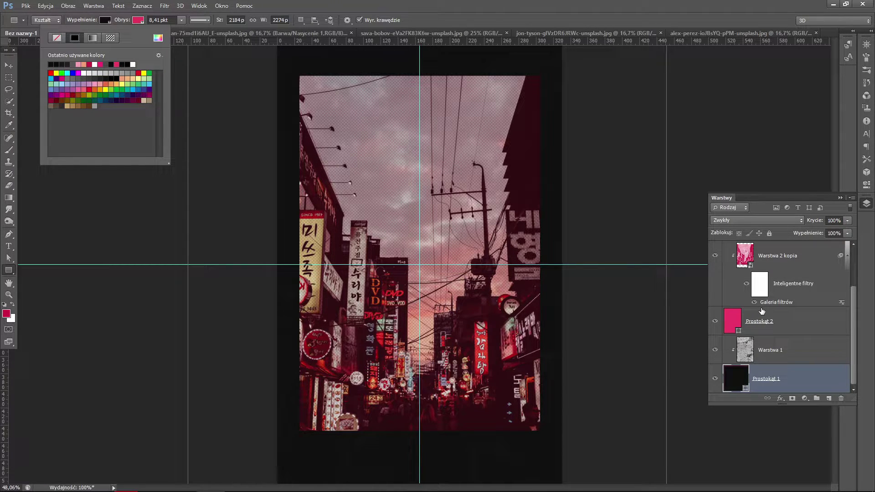
scroll(762, 311, "up", 2)
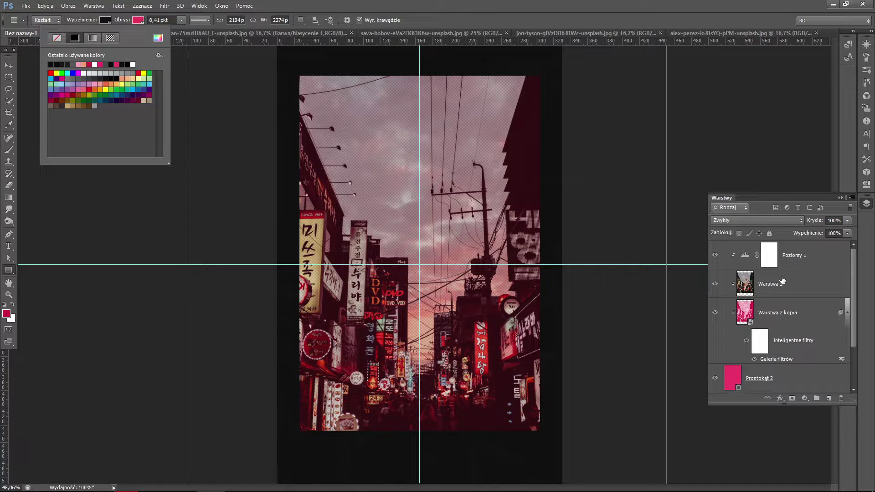
- Add a Photo Filter adjustment layer using the Sepia preset
left_click(784, 259)
left_click(805, 398)
left_click(805, 311)
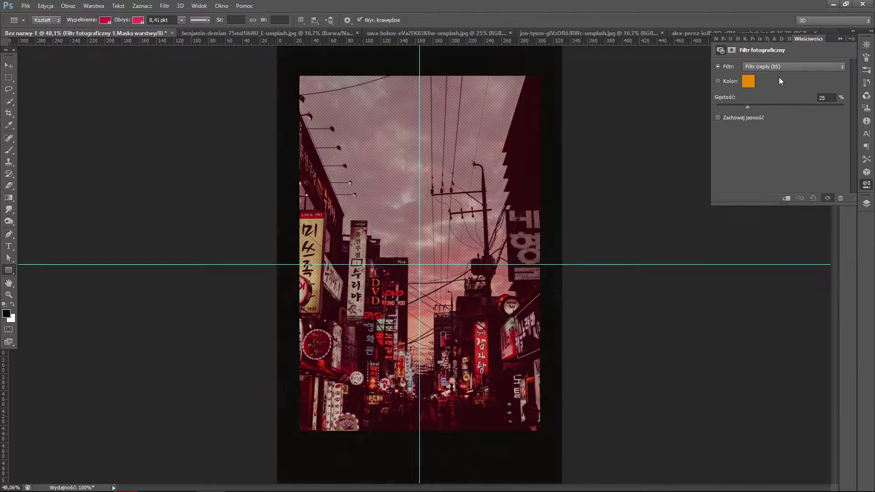
left_click(779, 67)
left_click(762, 196)
left_click(867, 204)
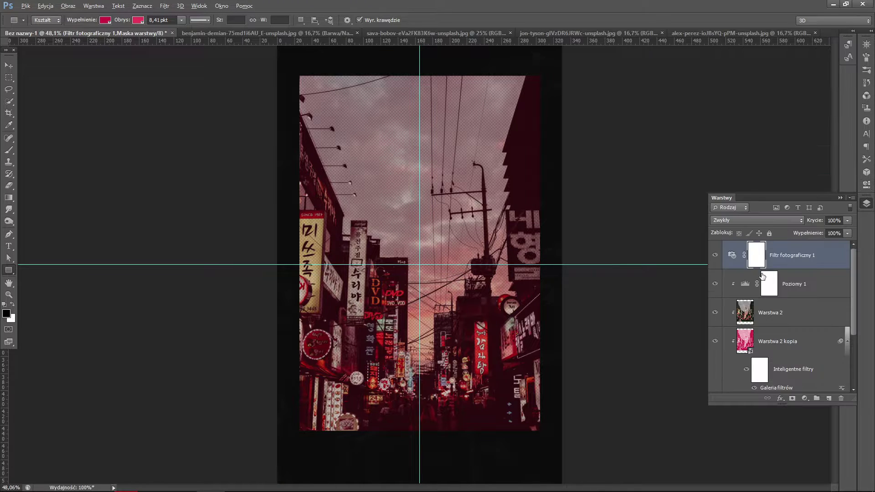
- Enable Preserve Luminosity, set density around 72%, and move the filter below Poziomy 1
double_click(735, 254)
left_click(734, 119)
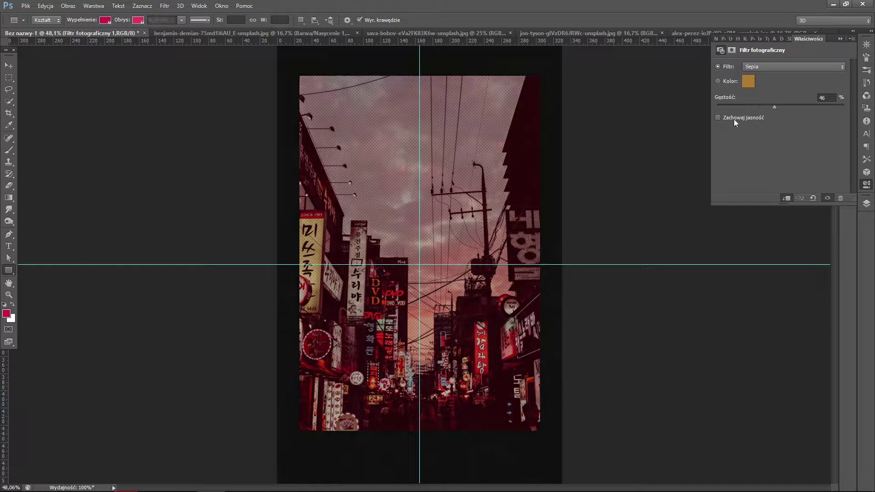
left_click_drag(750, 107, 803, 106)
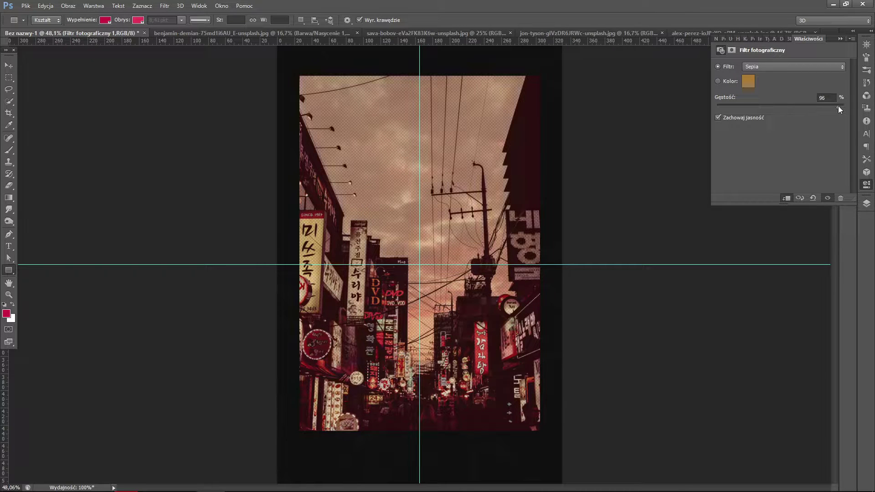
left_click_drag(815, 106, 807, 107)
left_click(867, 204)
left_click_drag(798, 262, 795, 284)
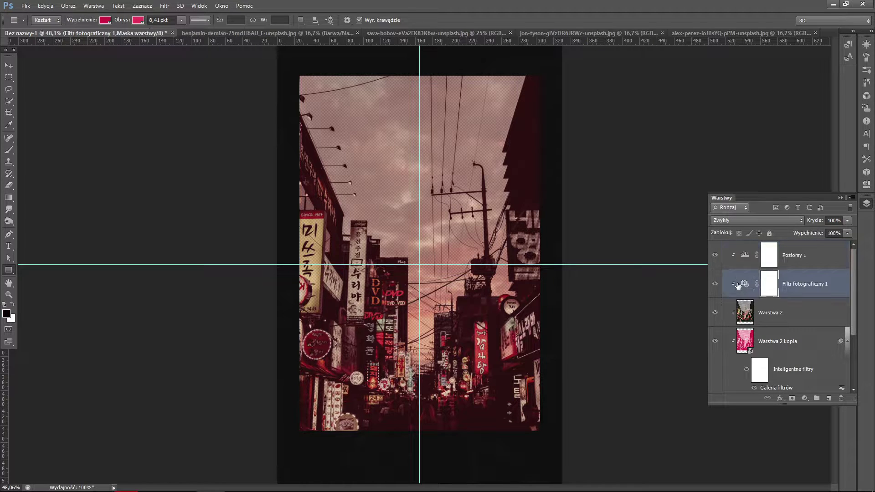
- Fine-tune the Sepia filter density to about 69% with Preserve Luminosity kept on
double_click(745, 282)
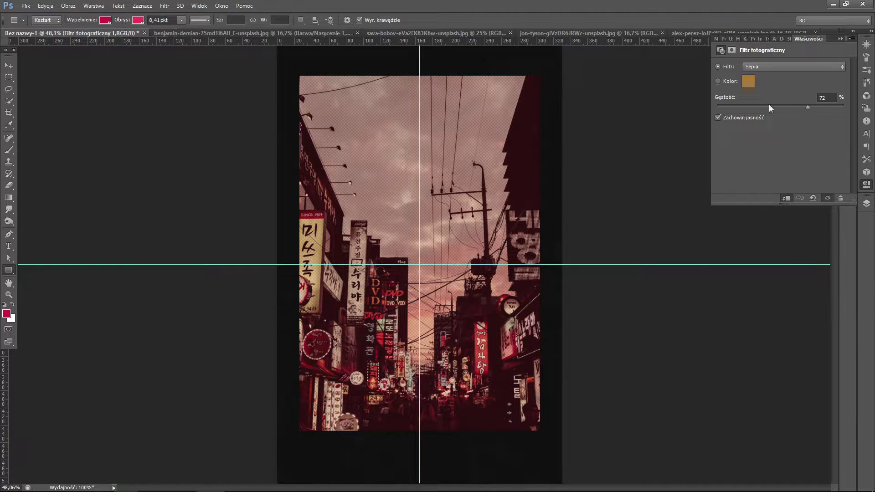
mouse_move(774, 108)
left_mouse_down()
mouse_move(717, 108)
mouse_move(829, 103)
mouse_move(795, 105)
left_mouse_up()
left_click(750, 119)
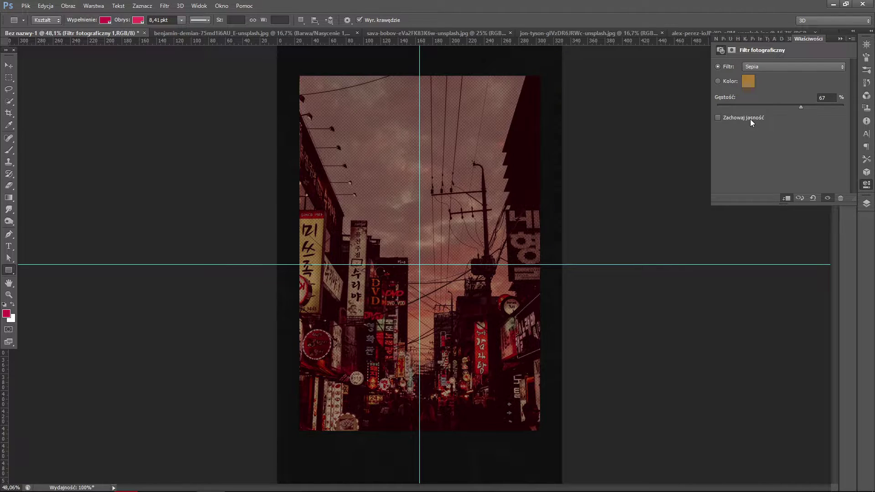
left_click(750, 119)
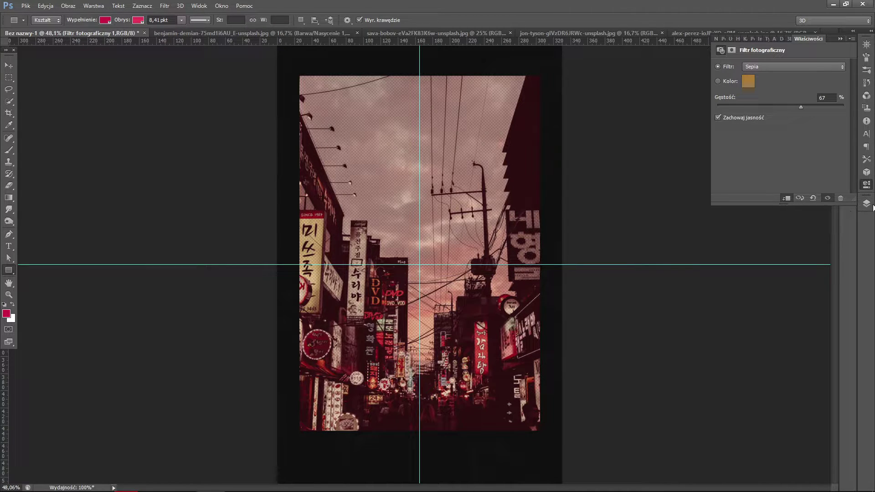
left_click_drag(810, 107, 805, 106)
left_click(866, 204)
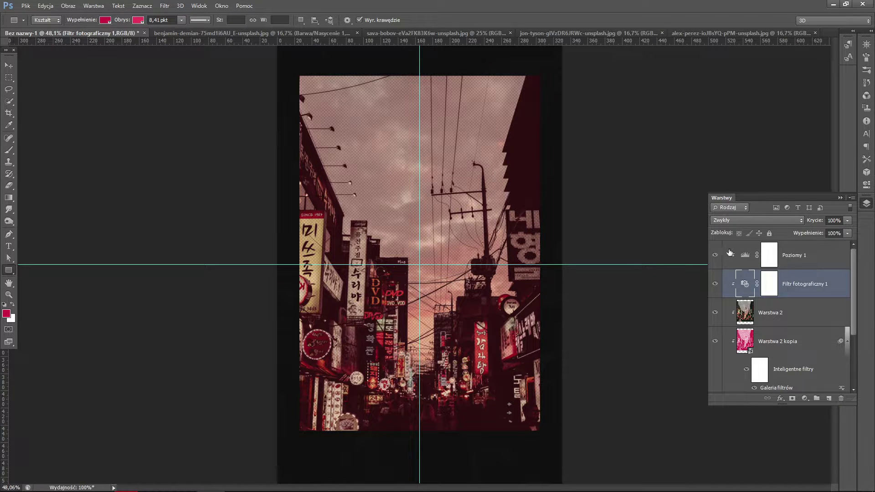
- Toggle Poziomy 1, Warstwa 2 and Warstwa 2 kopia visibility to compare the result
left_click(715, 254)
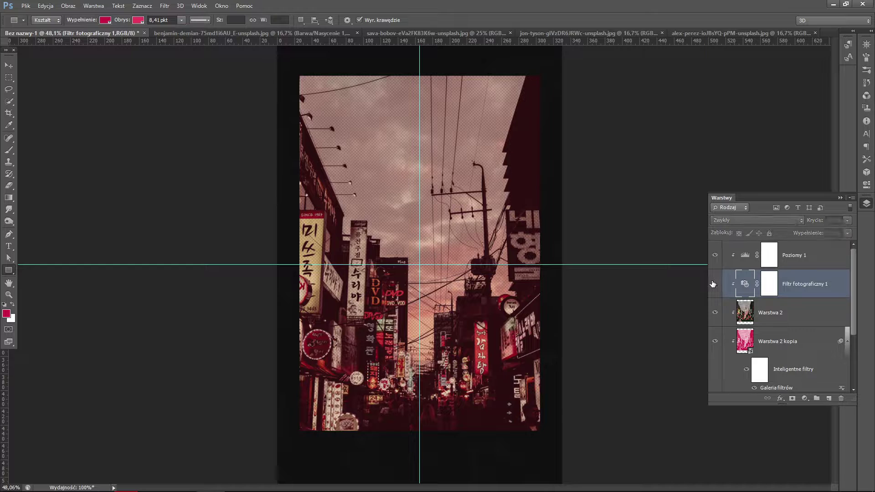
left_click(716, 312)
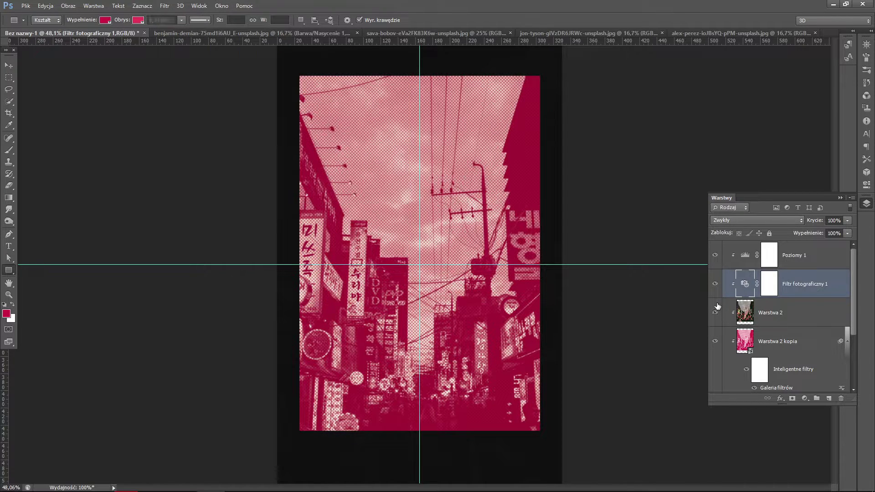
left_click(715, 312)
left_click(716, 340)
left_click(715, 341)
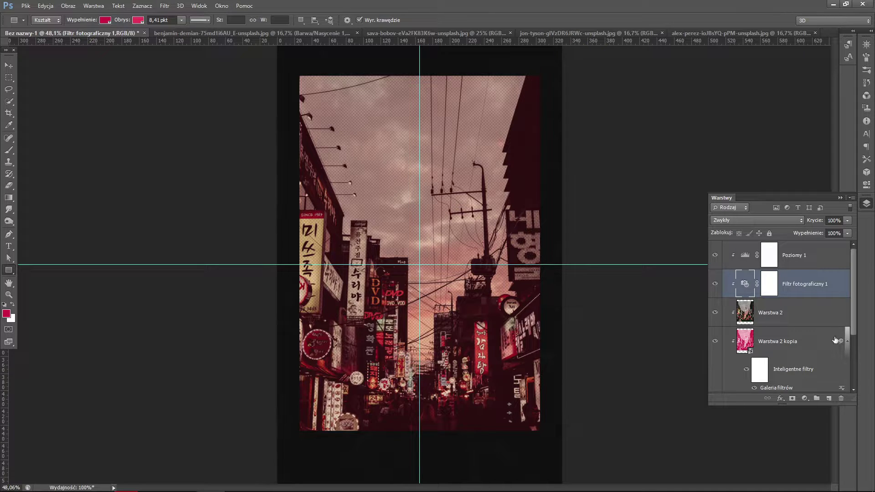
scroll(837, 340, "down", 3)
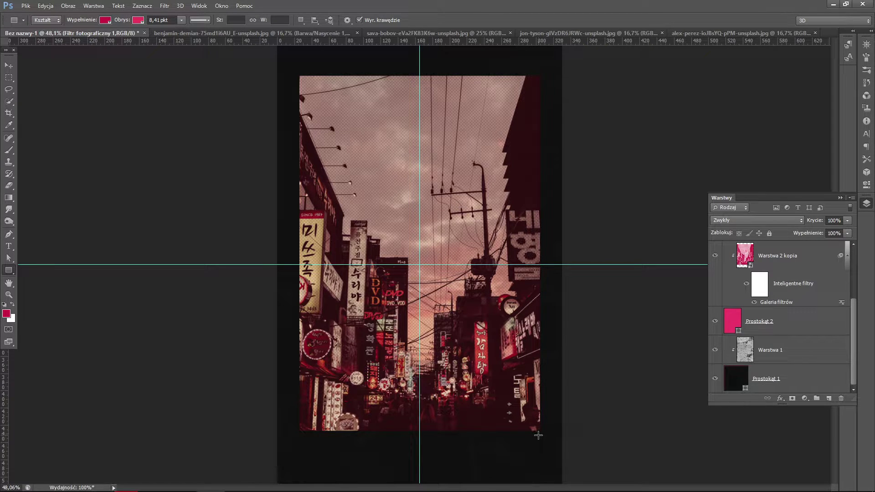
- Browse the fractal, line-pattern, street-photo and grunge texture documents, then return to Bez nazwy-1
left_click(703, 35)
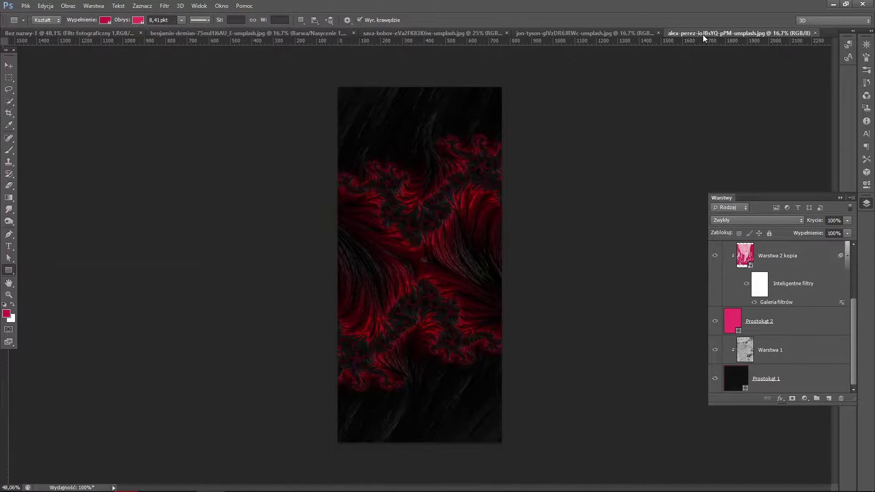
left_click(561, 32)
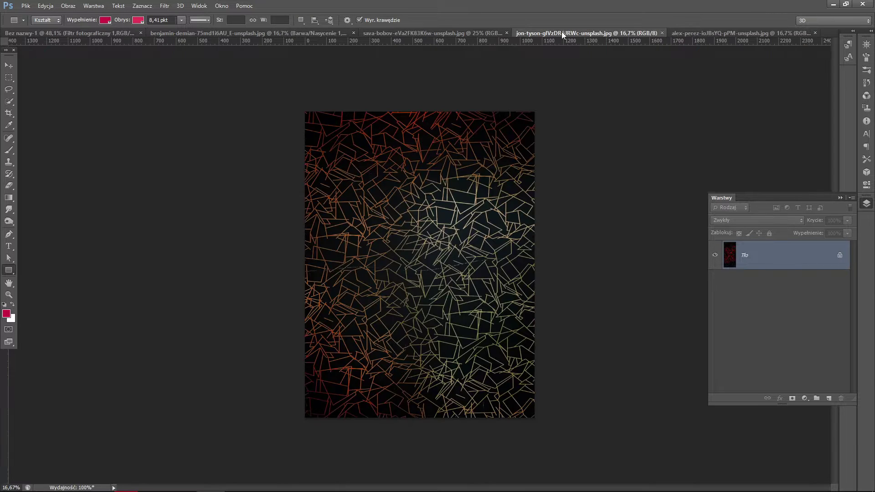
left_click(459, 35)
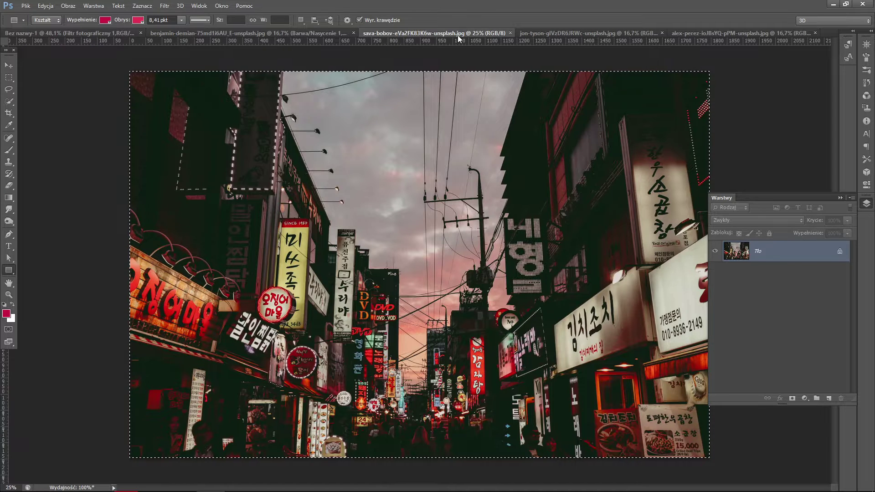
left_click(289, 36)
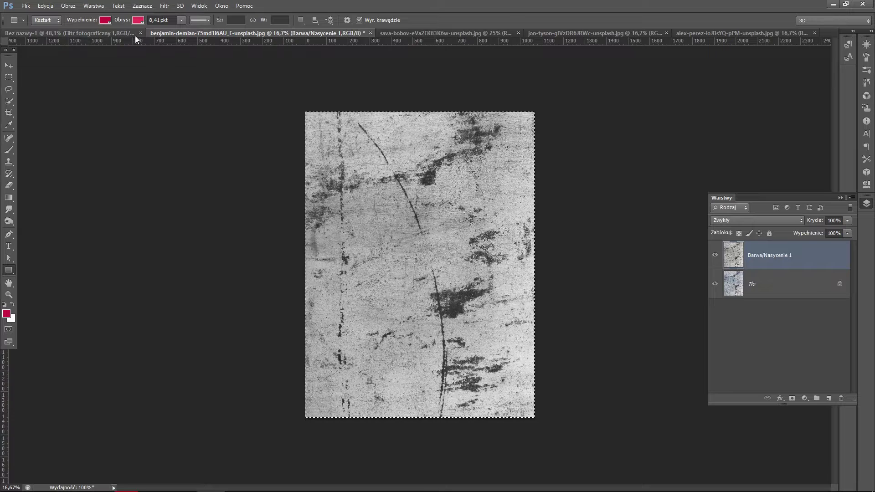
left_click(102, 31)
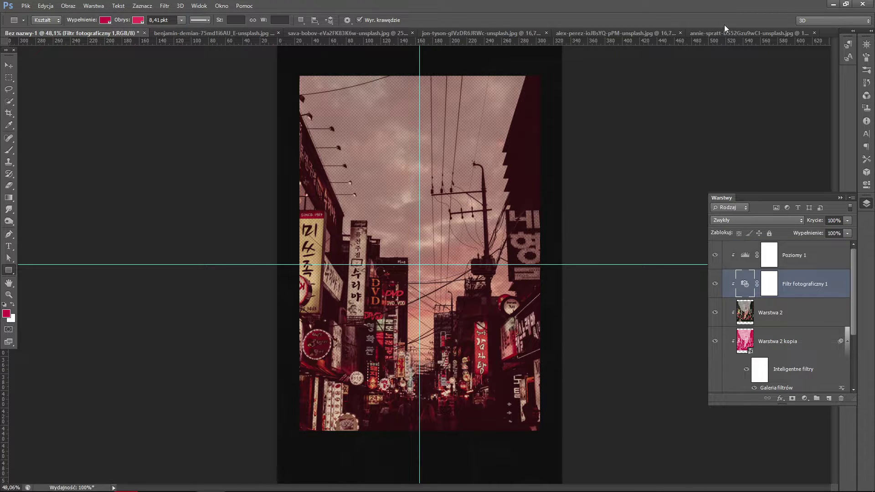
- In the Kodak film-strip image, marquee-select the top KODAK border including its sprocket holes
left_click(714, 34)
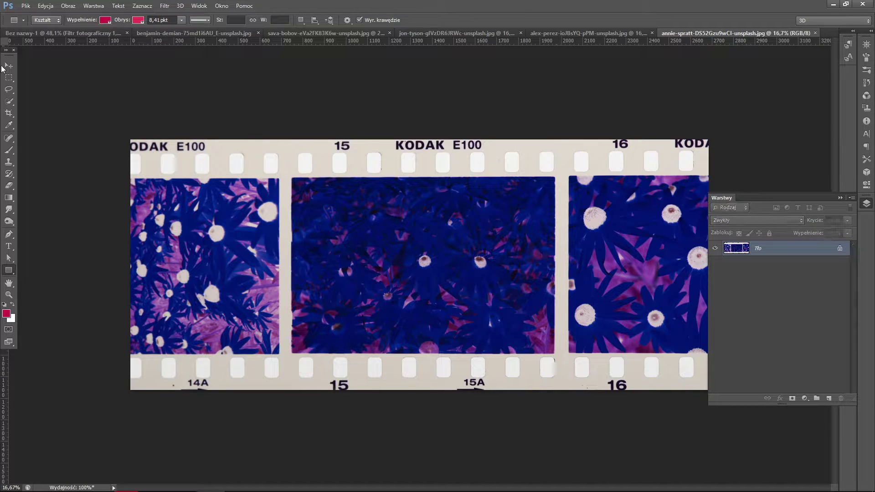
left_click(8, 77)
left_click_drag(127, 136, 795, 174)
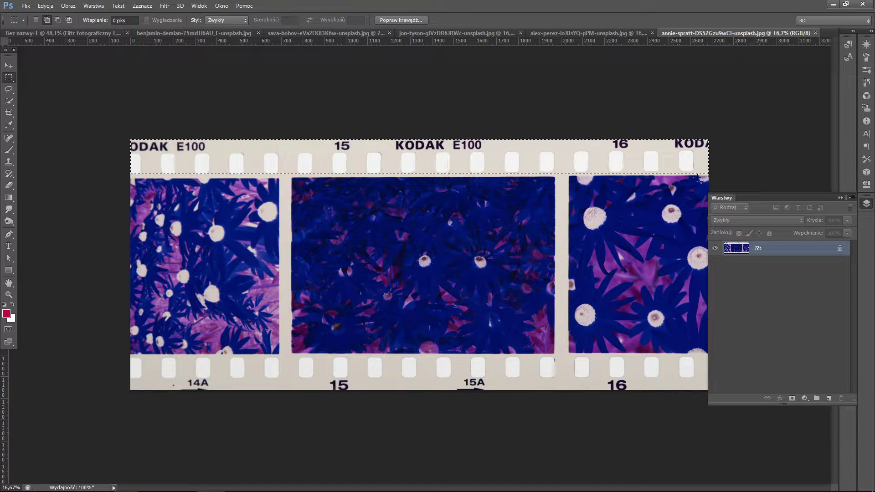
scroll(711, 169, "up", 1)
scroll(748, 141, "up", 1)
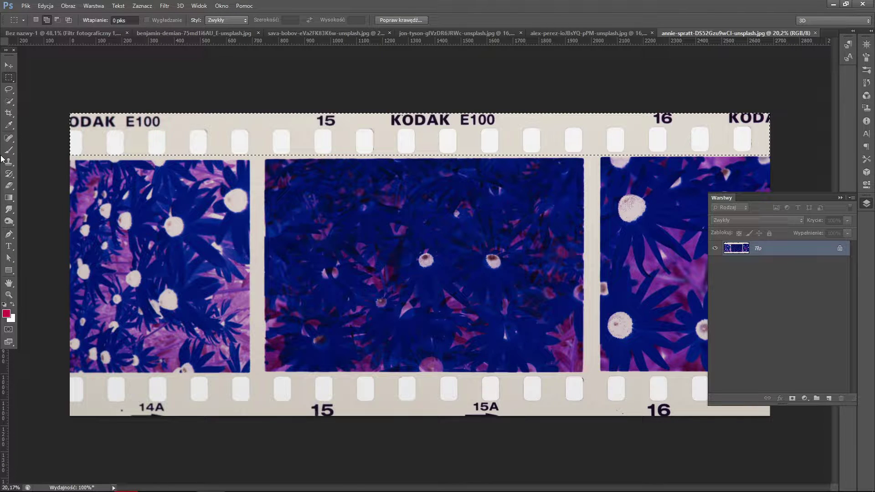
mouse_move(2, 159)
left_mouse_down()
mouse_move(25, 161)
mouse_move(11, 157)
left_mouse_up()
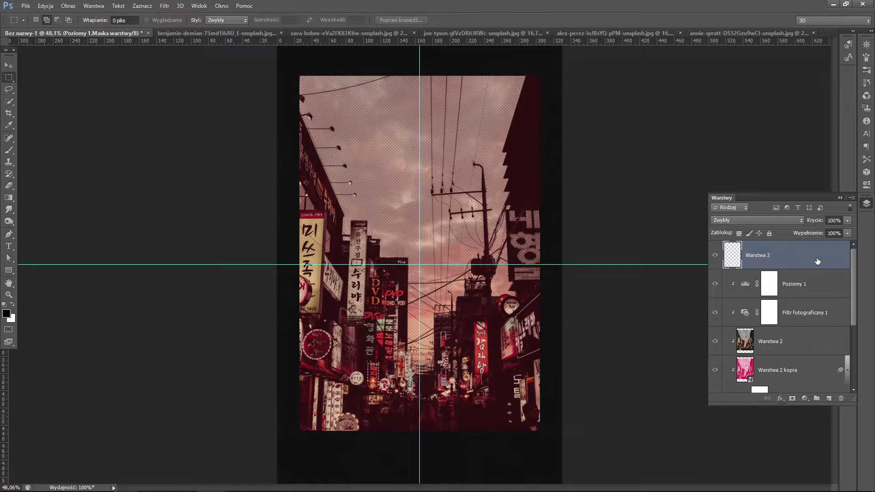
- Paste the film strip into Warstwa 3, scale it to about 21% and rotate it upright along the right edge
key("ctrl+v")
key("ctrl+t")
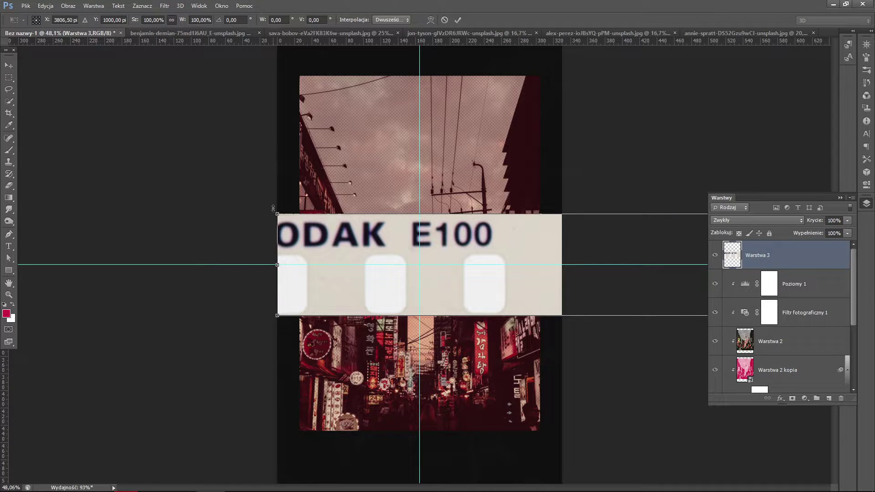
mouse_move(273, 208)
left_mouse_down()
mouse_move(488, 251)
mouse_move(749, 138)
left_mouse_up()
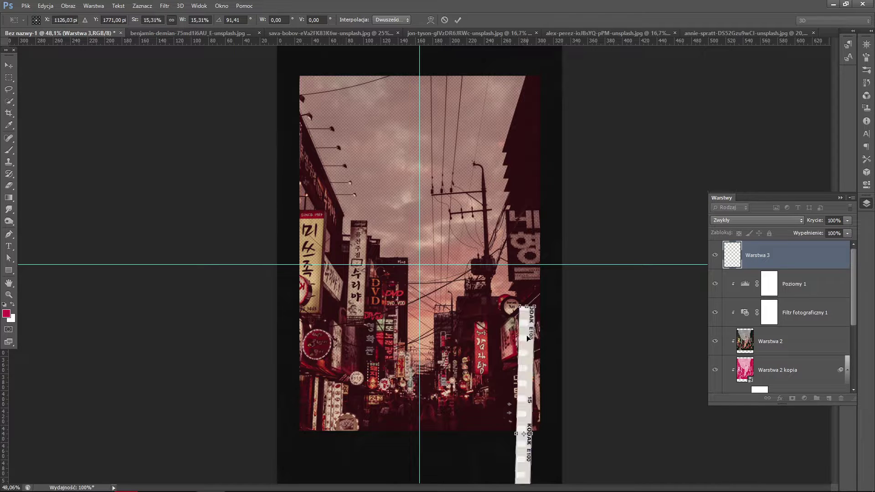
left_click_drag(527, 336, 576, 158)
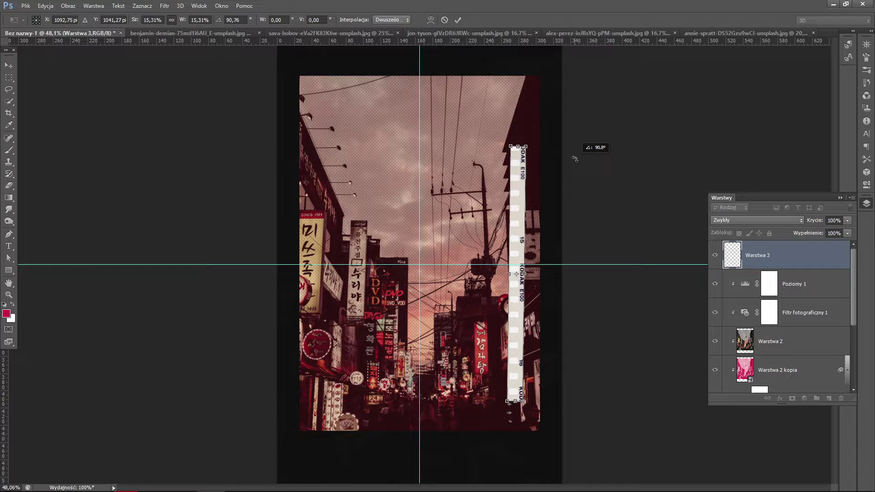
left_click_drag(526, 147, 542, 74)
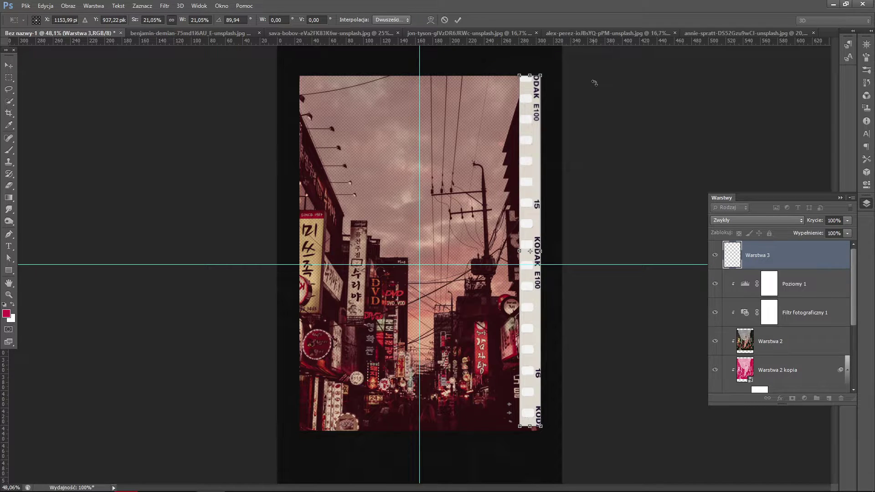
left_click_drag(594, 83, 611, 72)
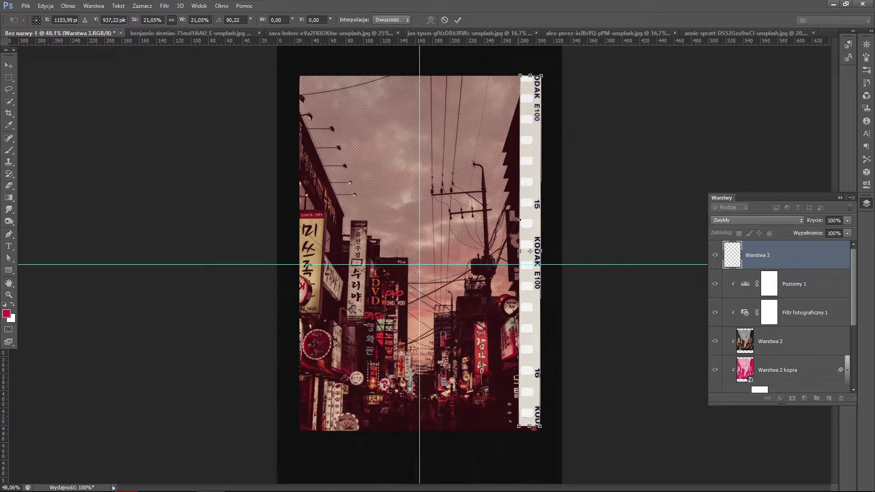
- Free-transform the Kodak strip: rotate it upright, shrink it, and move it beside the photo's right edge
left_click(46, 5)
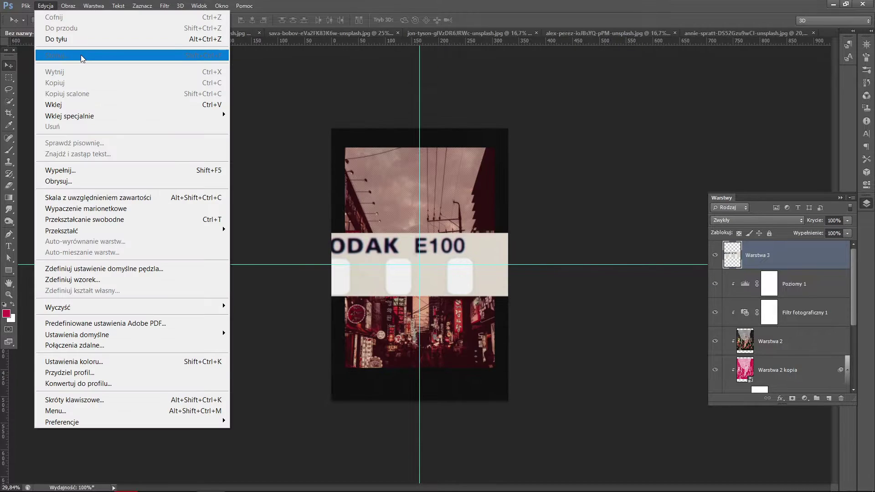
left_click(91, 219)
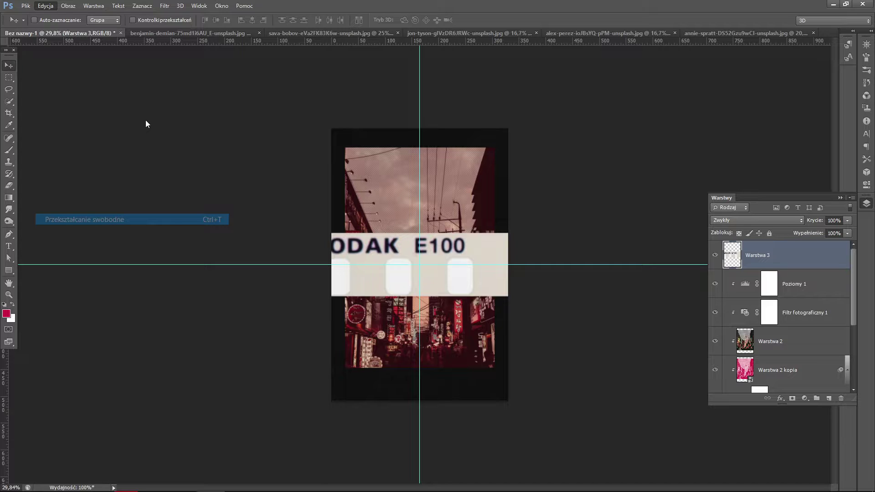
left_click_drag(510, 172, 498, 324)
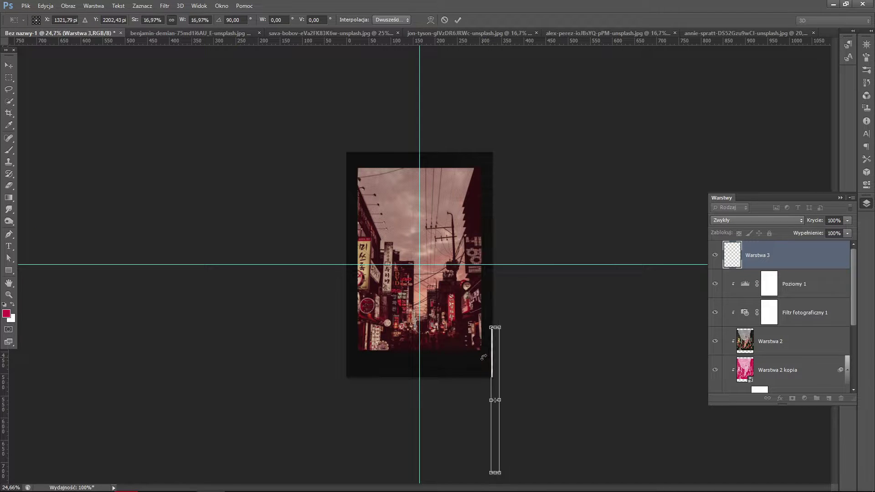
left_click_drag(492, 358, 481, 252)
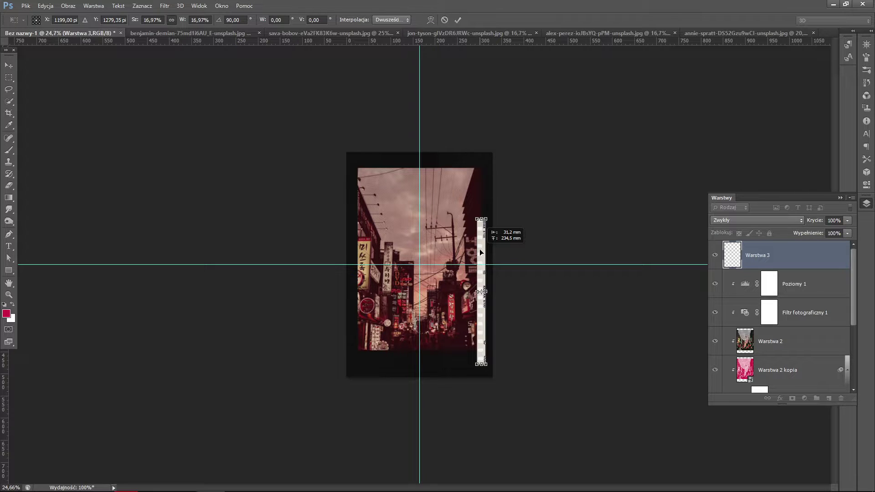
- Scale the upright strip to span the photo's full height and commit the transform
key("ctrl+0")
left_click_drag(531, 178, 534, 93)
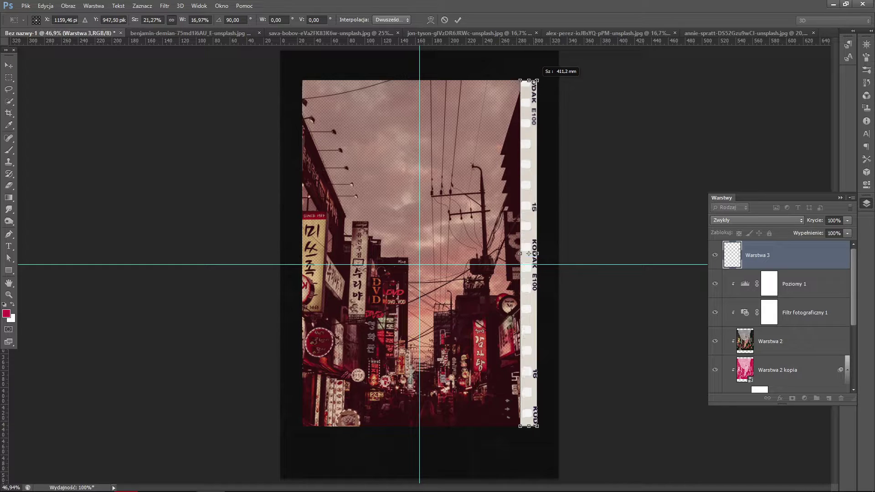
key("ctrl+z")
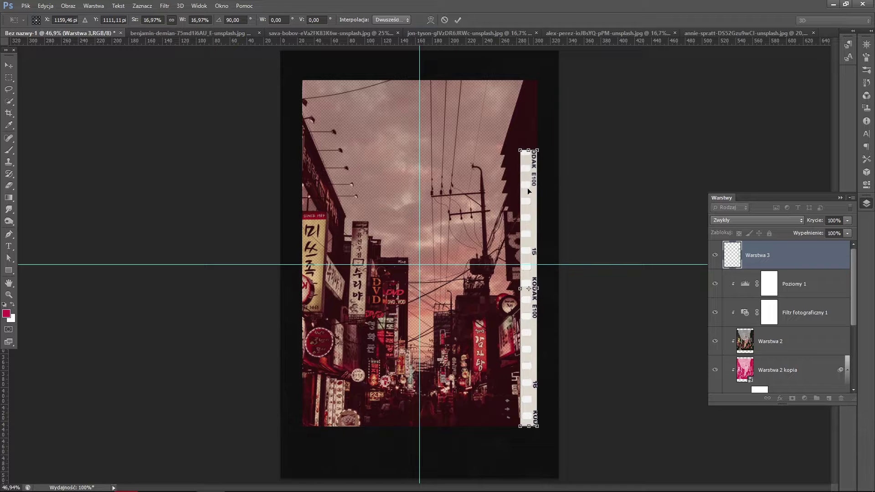
left_click_drag(528, 191, 520, 112)
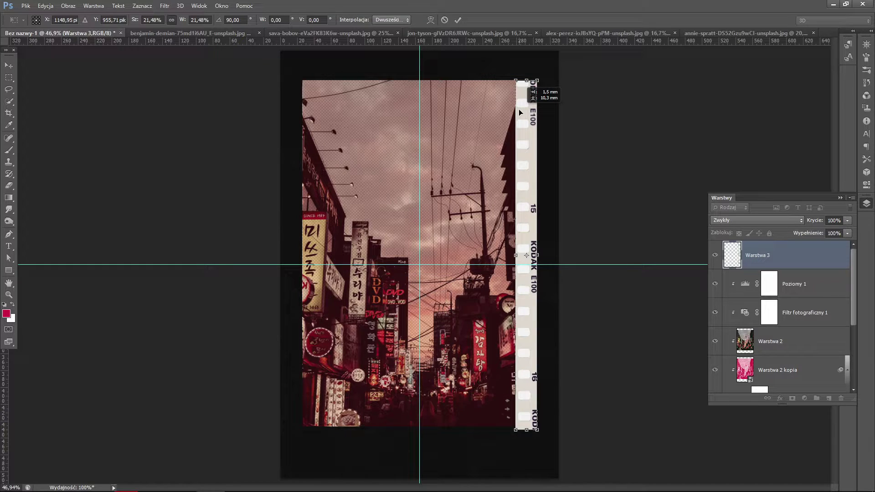
left_click_drag(518, 407, 527, 412)
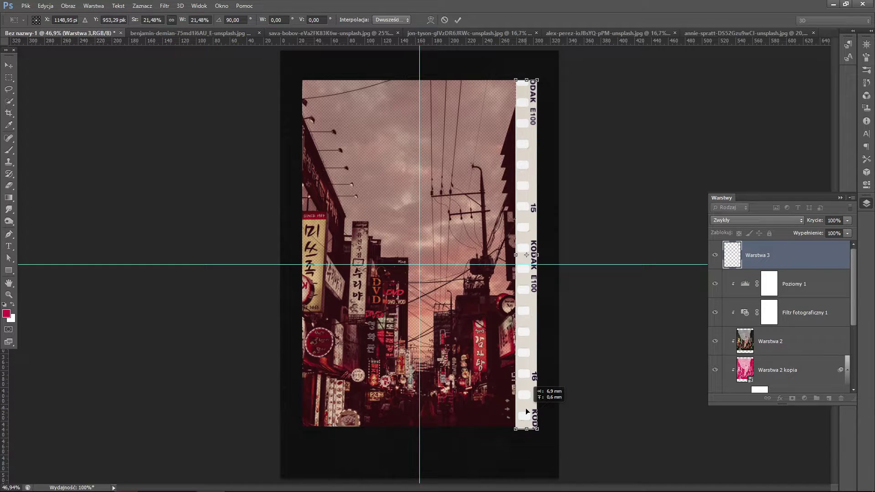
left_click_drag(526, 409, 534, 85)
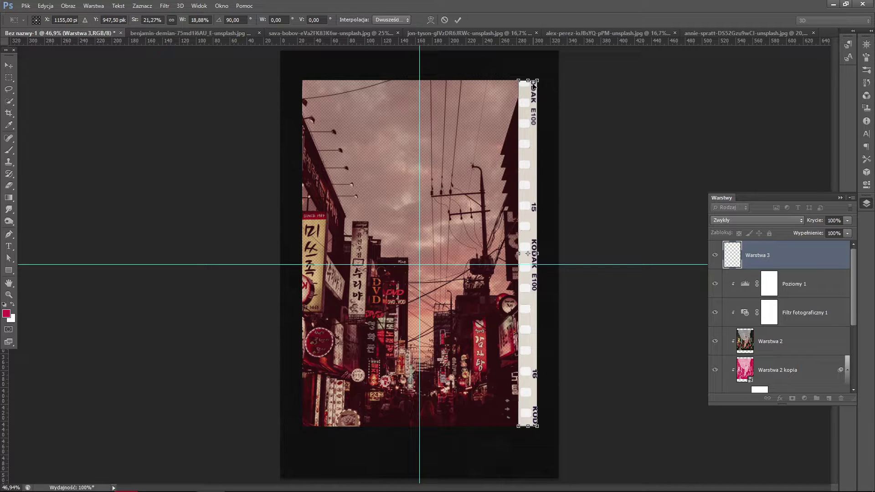
left_click(12, 70)
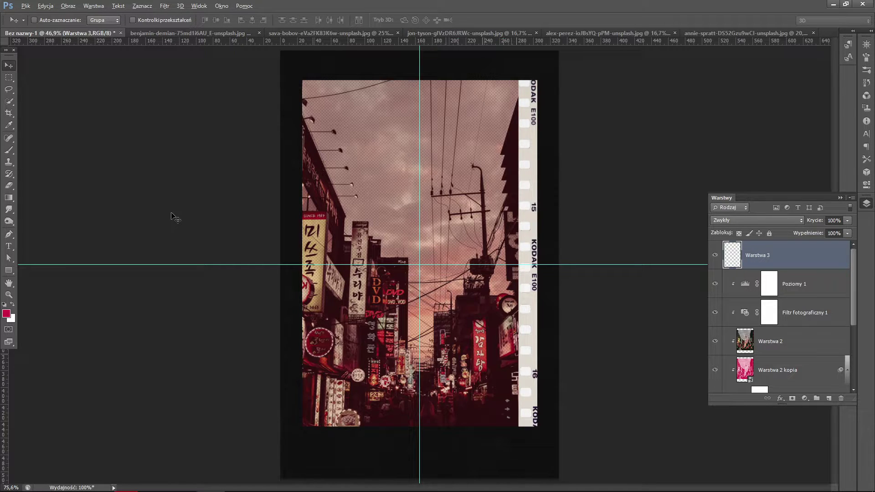
- Select the strip's sprocket holes with the Magic Wand at tolerance 20
key("w")
scroll(467, 312, "up", 2)
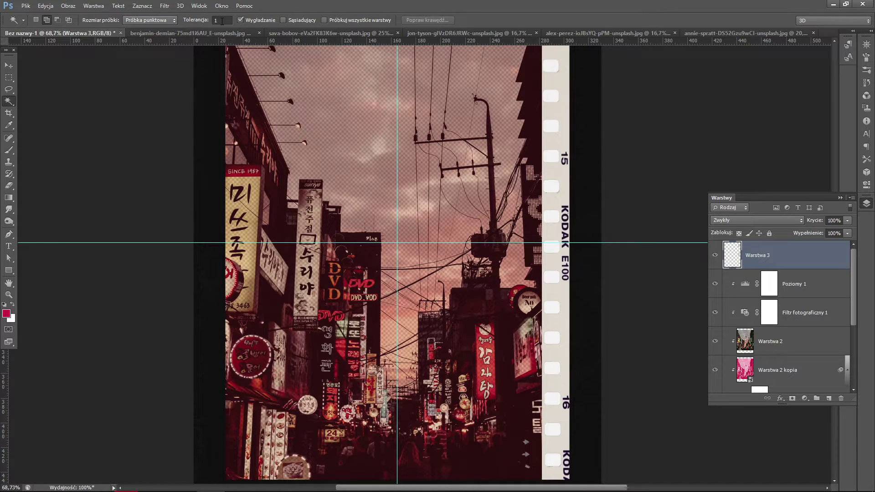
double_click(222, 21)
type("20")
left_click(554, 175)
- Delete the selected sprocket holes and clear the selection with Odznacz
scroll(562, 81, "up", 3)
key("alt+BackSpace")
right_click(474, 172)
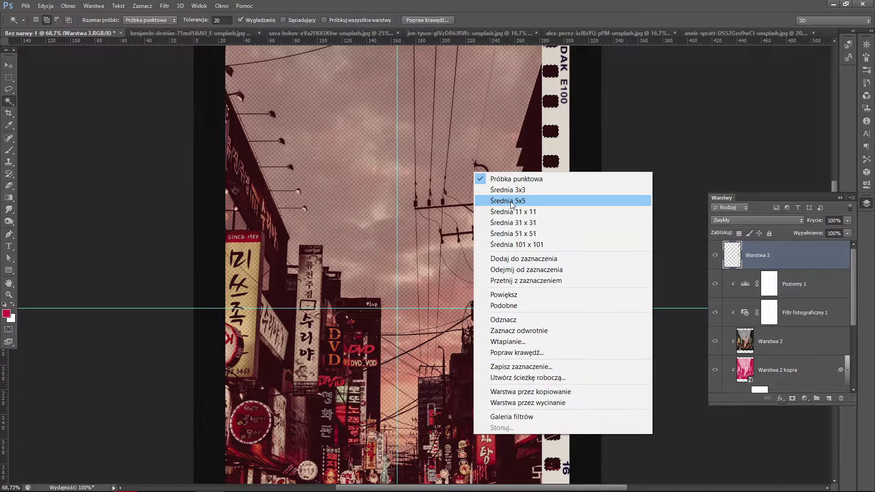
left_click(512, 324)
key("u")
scroll(638, 274, "down", 1)
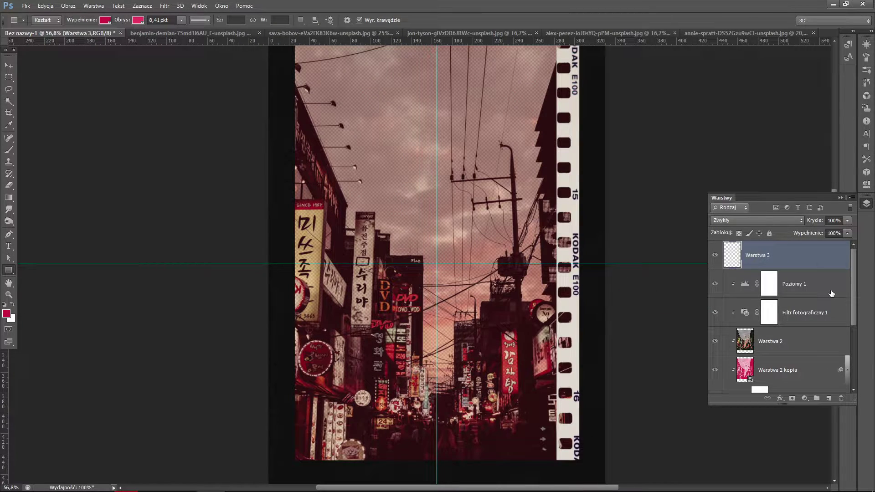
- Draw a tall rectangle above Poziomy 1 near the strip, filled with #121212
left_click(832, 293)
left_click_drag(501, 183, 525, 313)
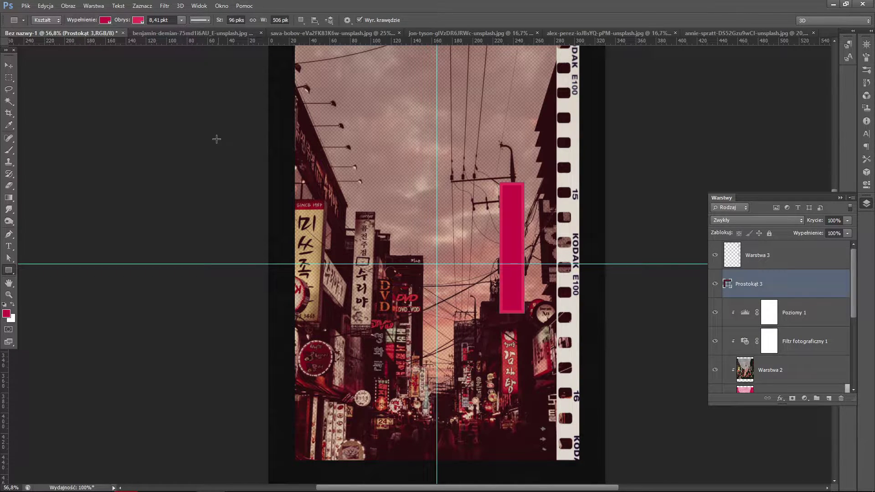
left_click(105, 19)
left_click(158, 37)
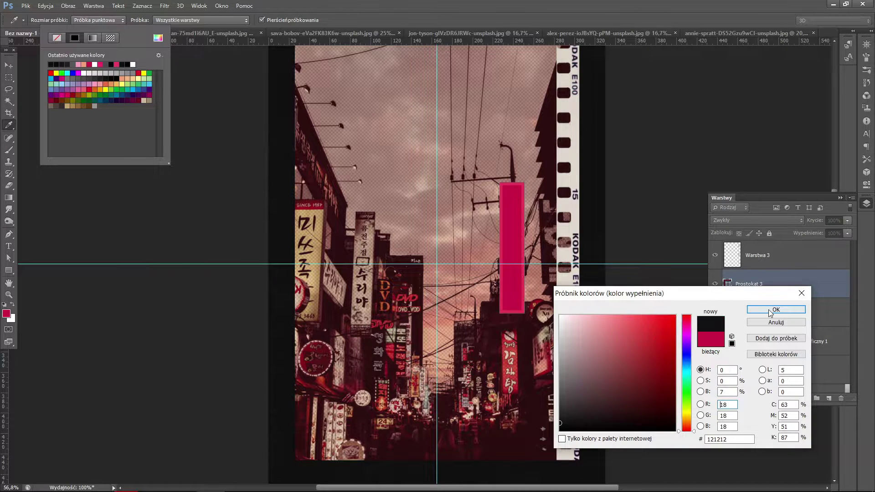
key("Return")
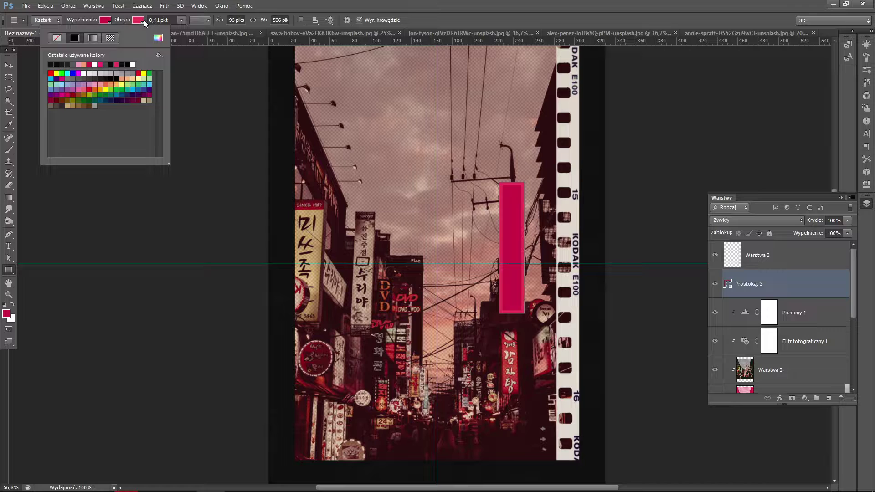
- Free-transform the dark rectangle to cover the whole film strip and commit it
left_click(45, 6)
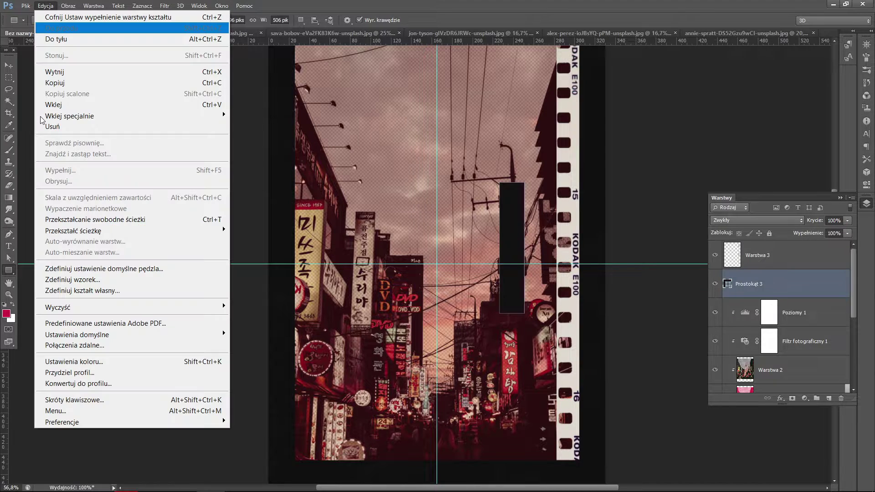
left_click(51, 218)
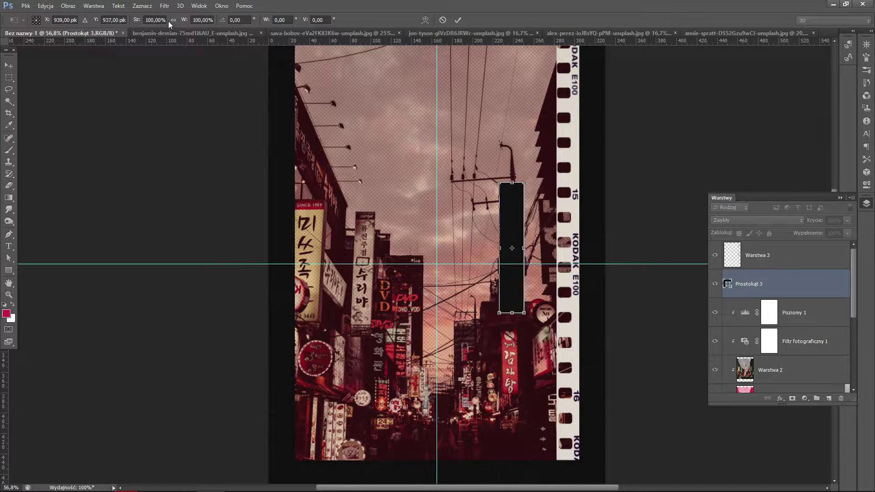
left_click(173, 20)
left_click_drag(524, 184, 568, 323)
scroll(606, 342, "up", 2)
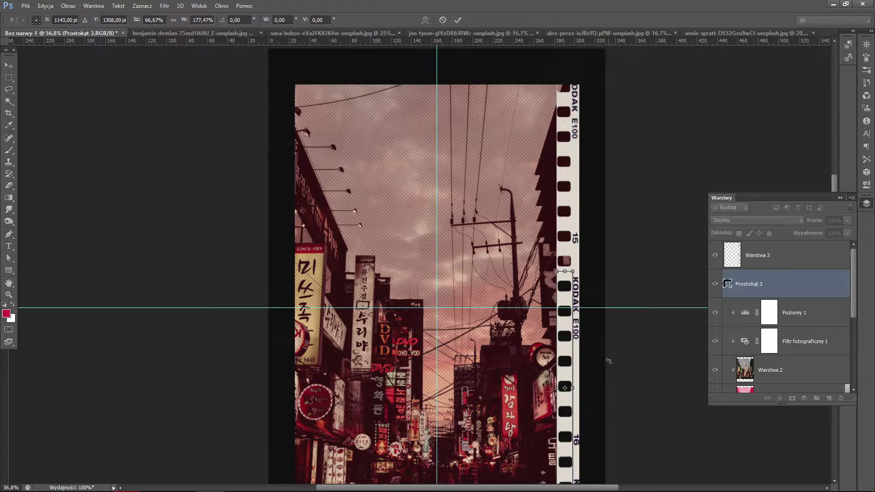
scroll(606, 356, "up", 1)
left_click_drag(577, 281, 583, 165)
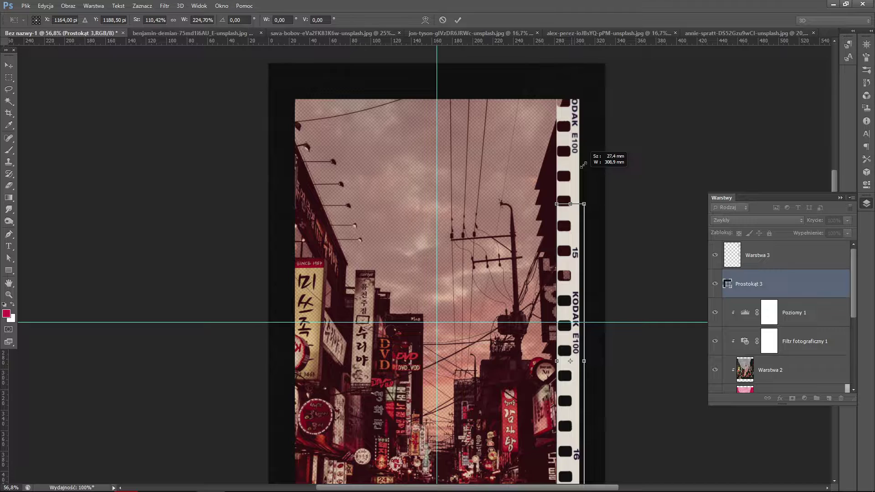
key("Return")
scroll(572, 109, "down", 1)
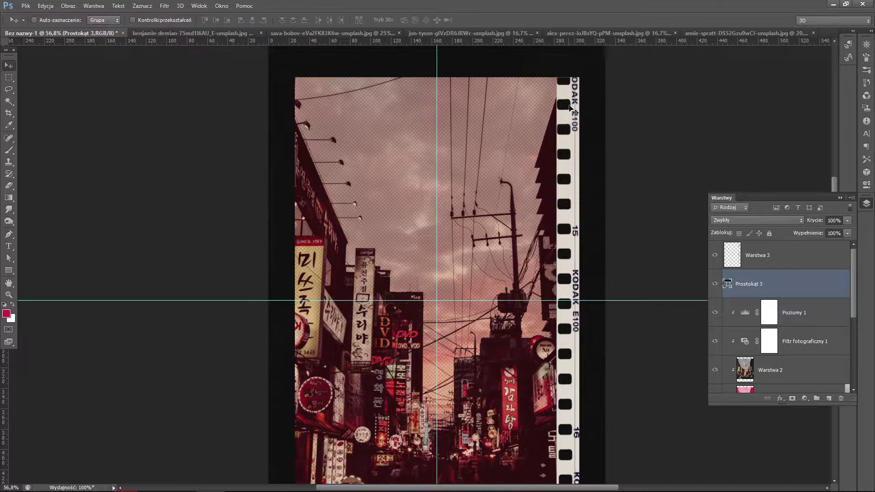
left_click(804, 262, "shift")
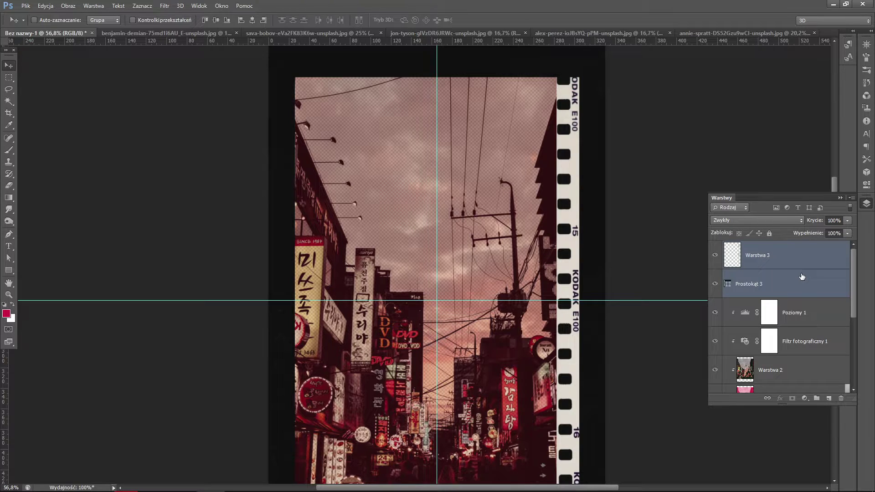
- Select the Warstwa 3 film-strip layer and try the Ściemnianie blend mode
left_click(802, 277)
scroll(547, 238, "down", 1)
right_click(582, 238)
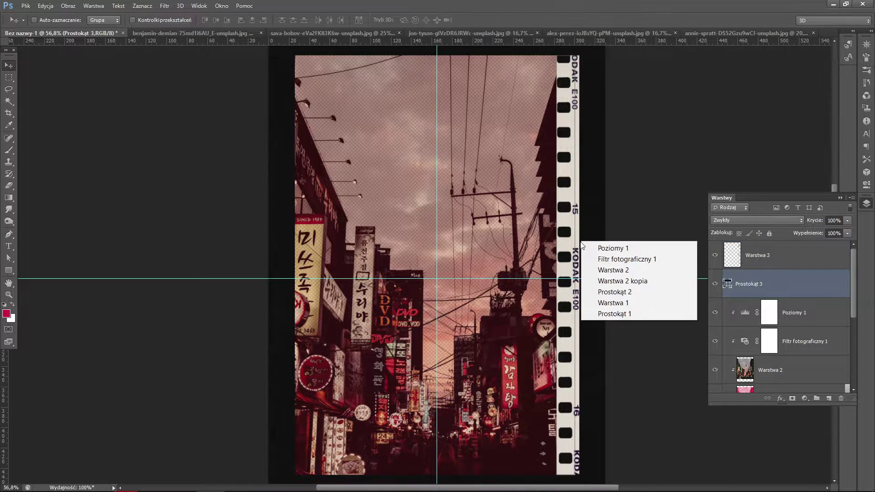
left_click(602, 250)
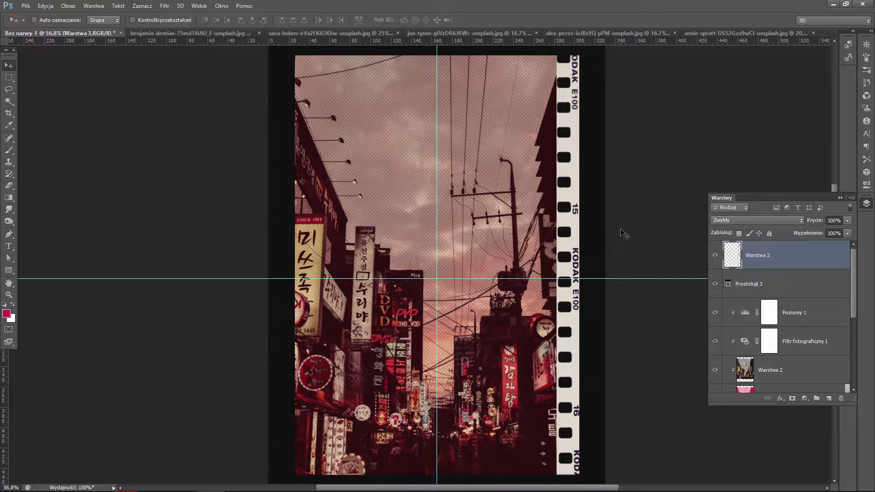
left_click(753, 221)
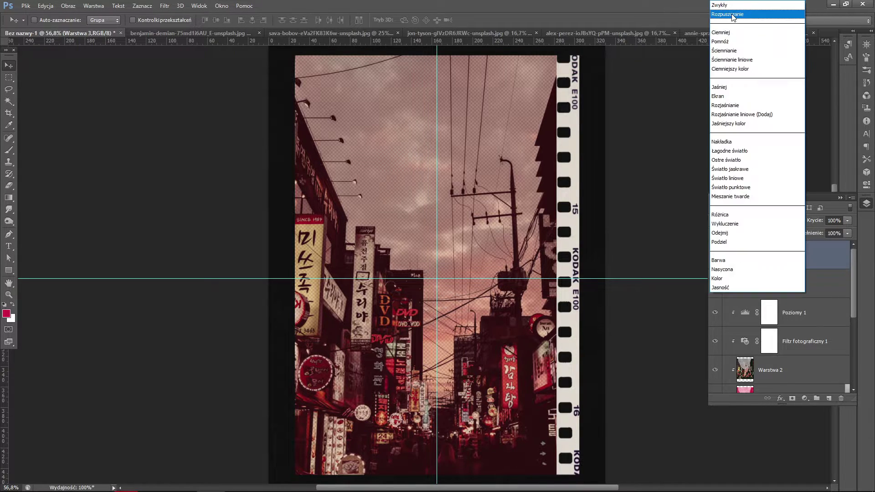
key("Down")
key("Down")
key("Down")
key("Return")
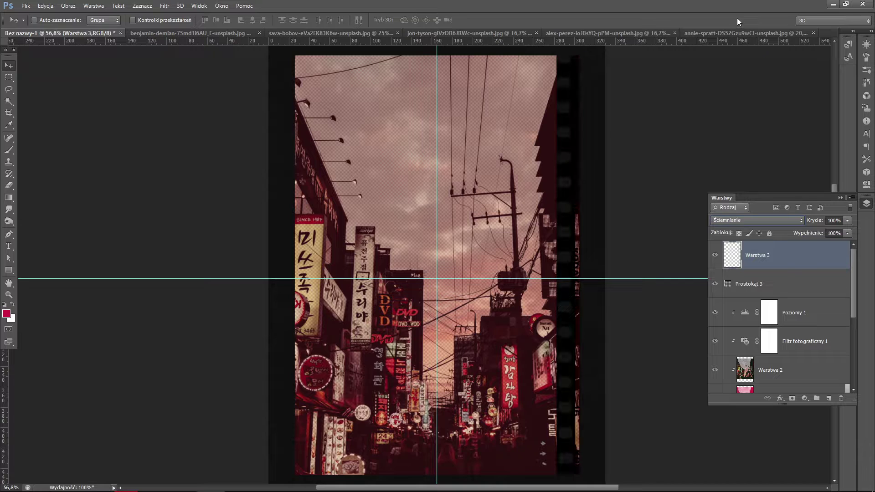
- Cycle through Nakładka, Ostre światło and Wykluczenie, settling on Światło liniowe
key("Down")
key("Down")
key("Down")
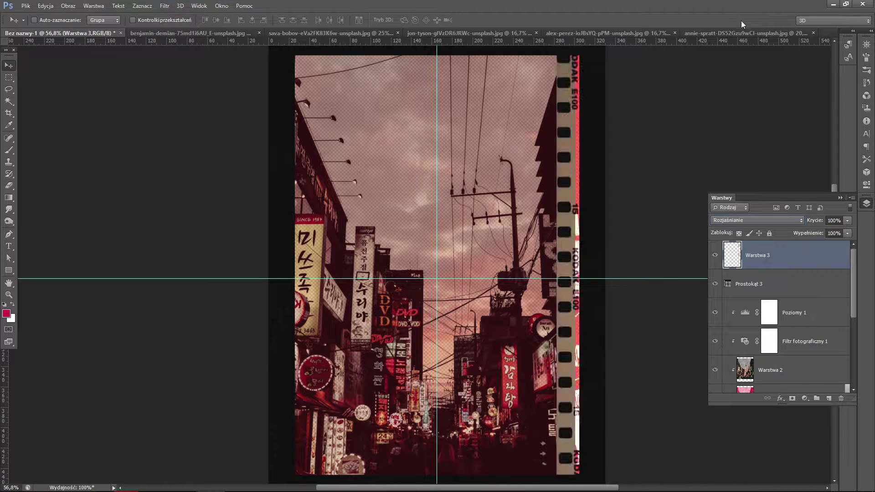
key("Down")
key("Down")
key("Down")
key("Down")
key("Down")
key("Down")
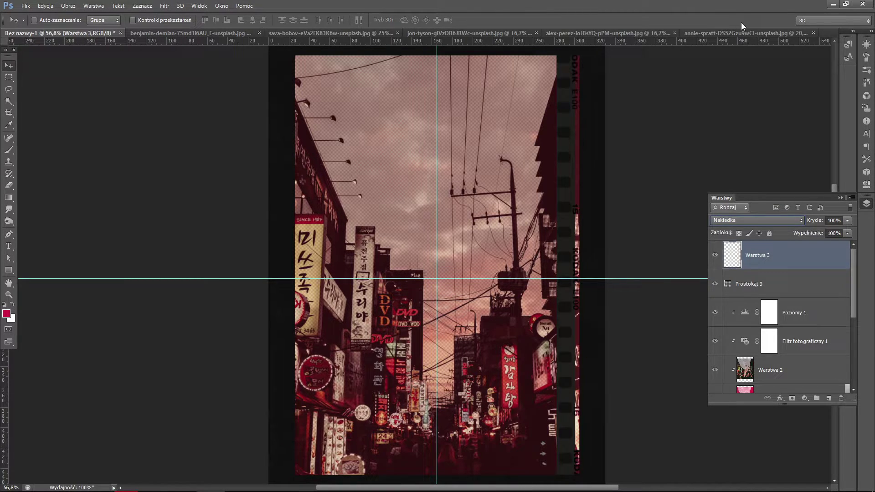
key("Down")
key("Down")
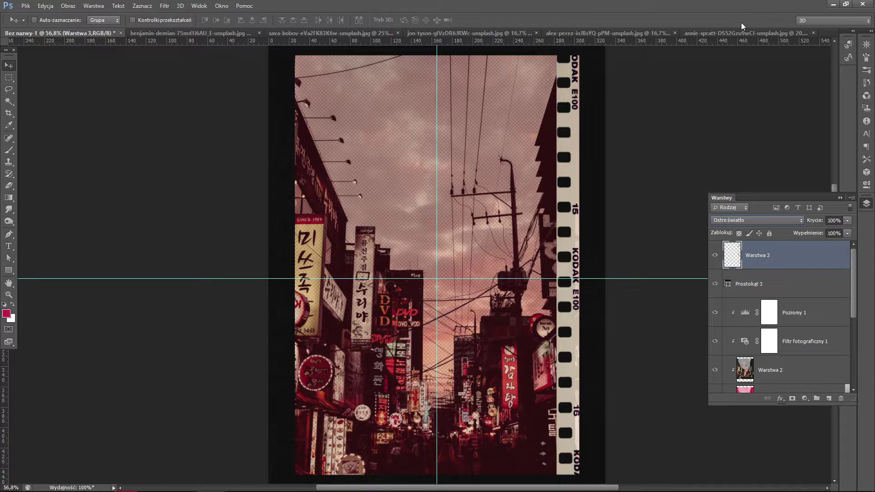
key("Down")
key("Down")
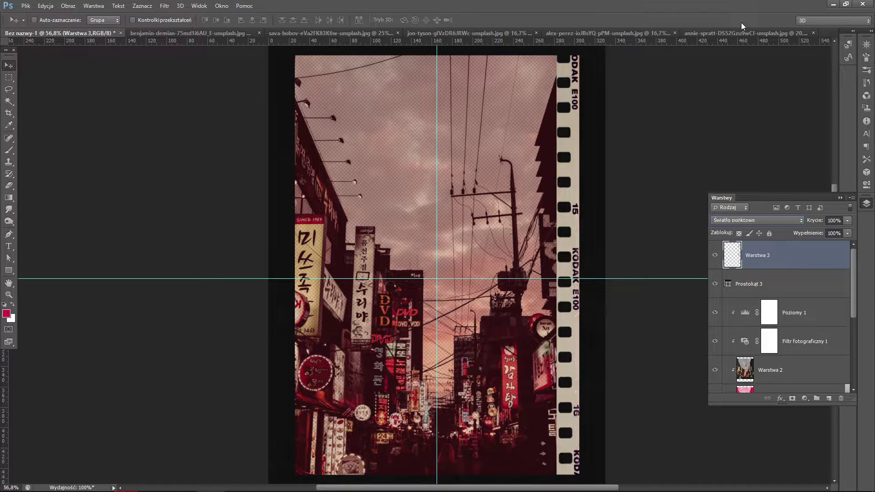
key("Down")
key("Down")
key("Down")
key("Down")
key("Down")
key("Down")
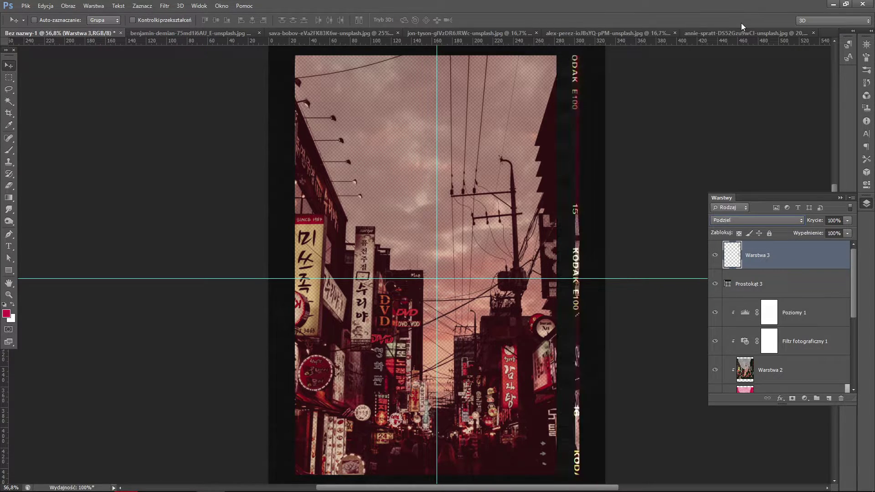
key("Down")
key("Down")
key("Down")
key("Down")
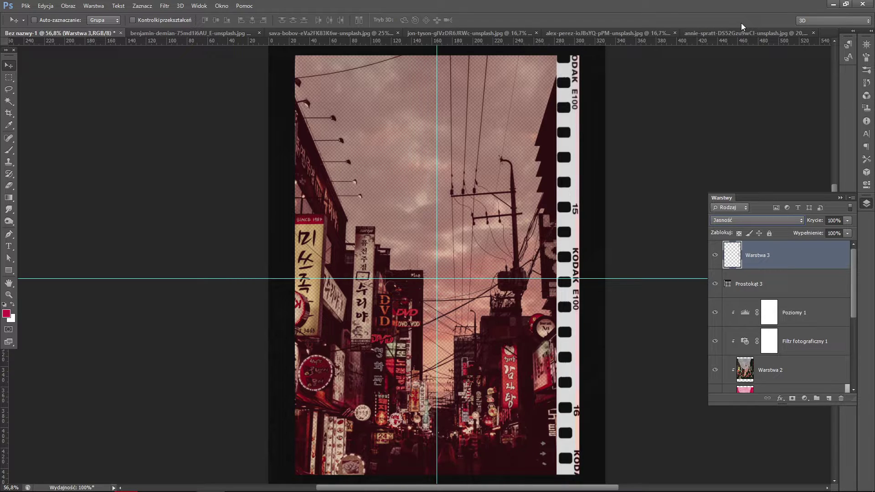
key("Up")
key("Up")
key("Up")
key("Up")
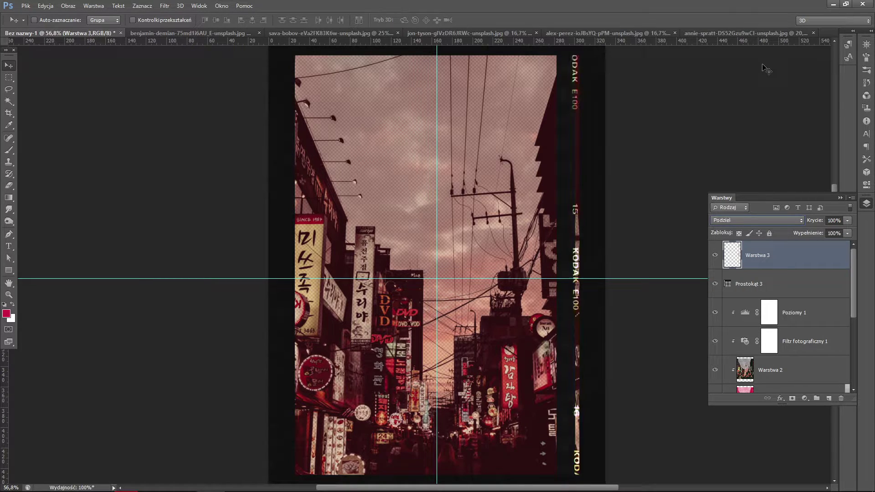
key("Up")
key("Up")
key("Up")
key("Up")
key("Up")
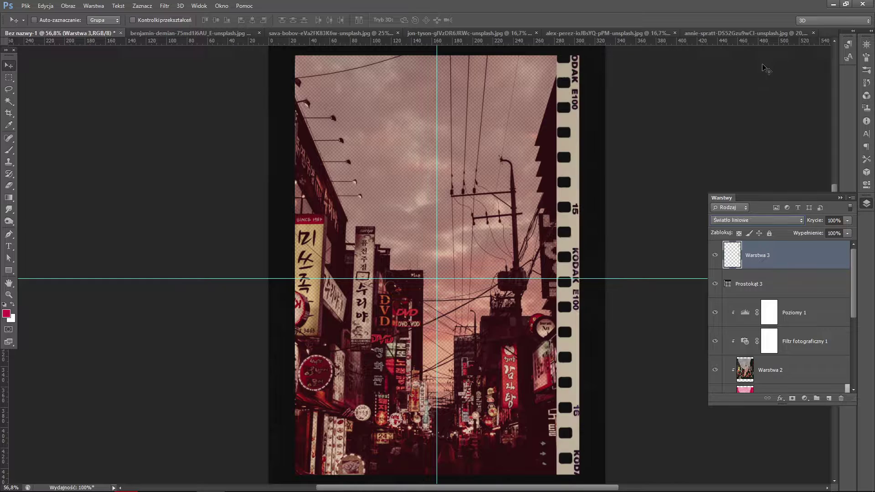
key("Up")
- Set Warstwa 3 to Światło punktowe and widen Prostokąt 3 to about 124%
key("Down")
key("Up")
key("Down")
left_click(778, 288)
left_click(46, 5)
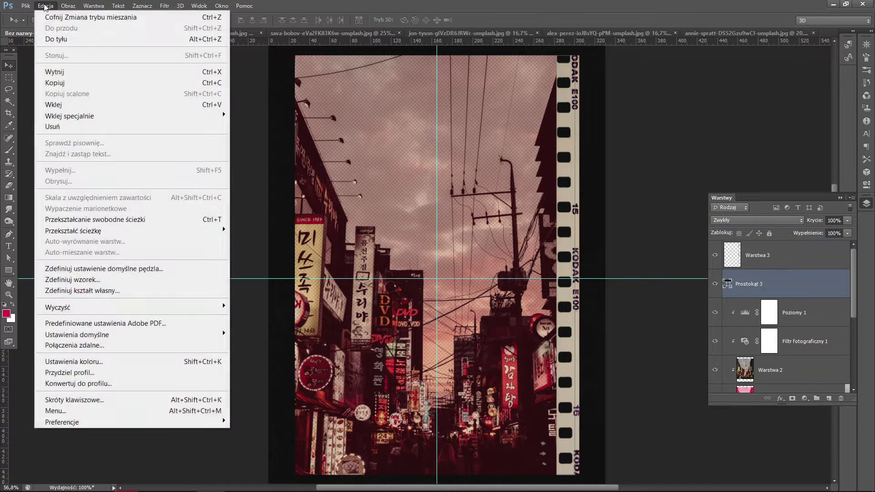
left_click(45, 6)
left_click(91, 219)
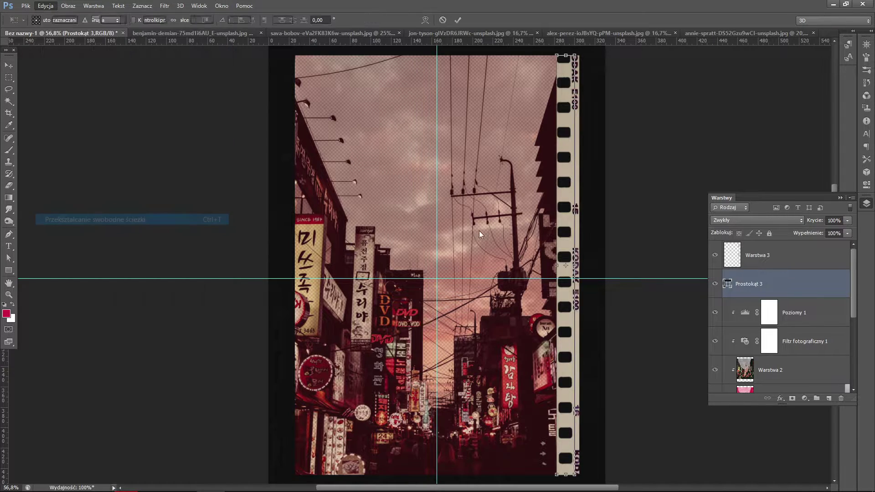
left_click_drag(575, 274, 580, 268)
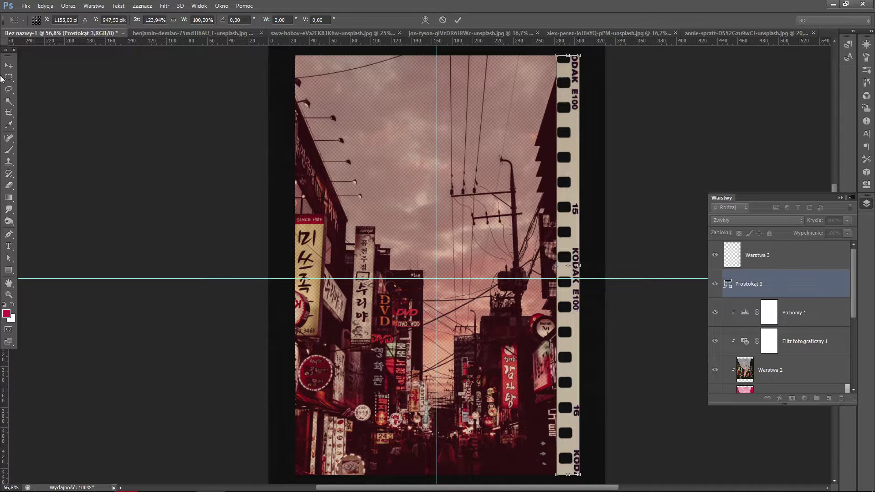
left_click(7, 66)
left_click(396, 195)
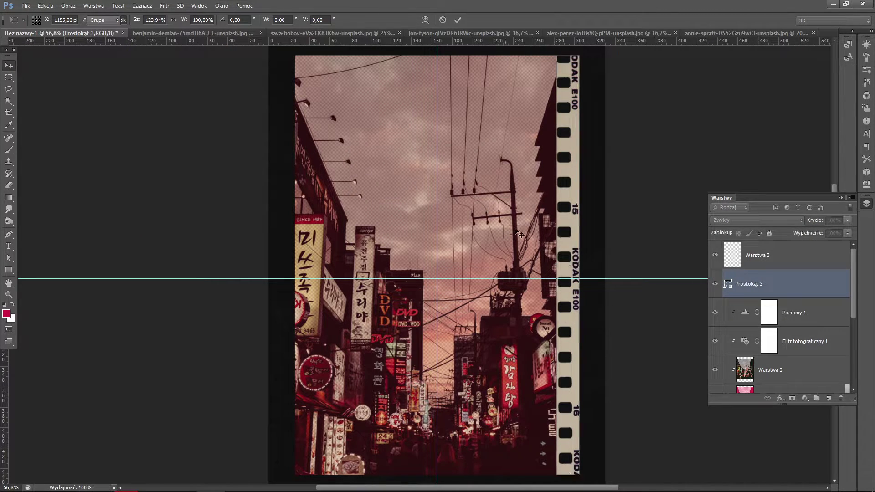
- Duplicate Warstwa 3, flip the copy horizontally, and place it on the photo's left edge
left_click(760, 255)
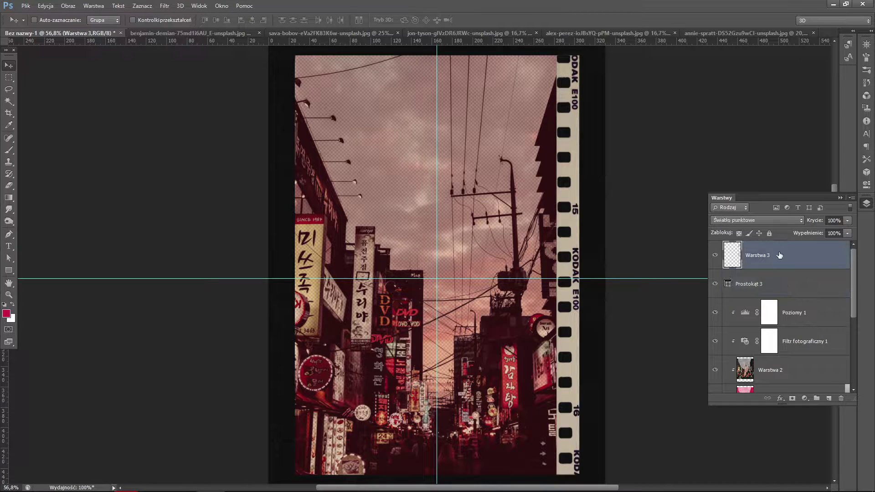
key("ctrl+j")
left_click(45, 5)
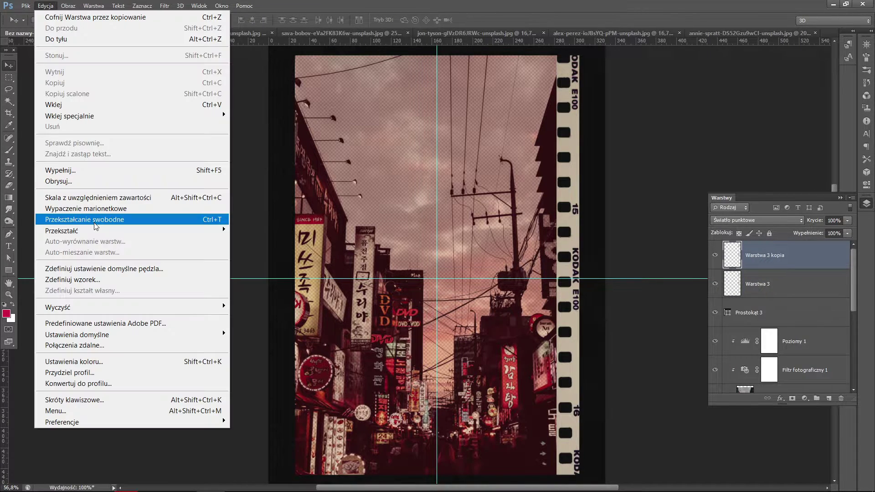
mouse_move(61, 231)
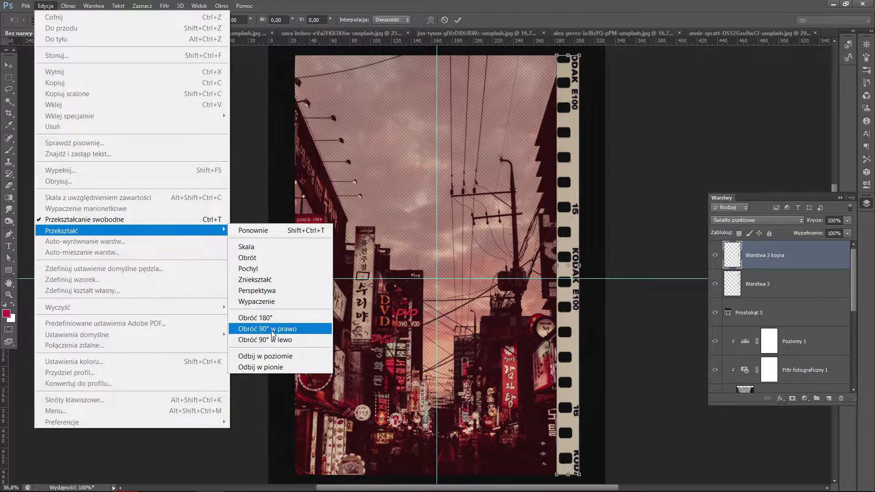
left_click(264, 356)
left_click_drag(570, 250, 316, 250)
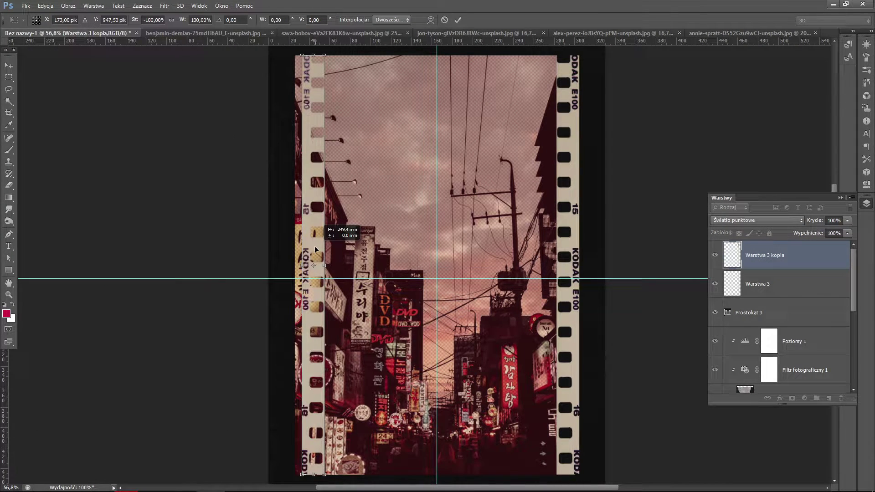
left_click_drag(315, 250, 309, 250)
key("Return")
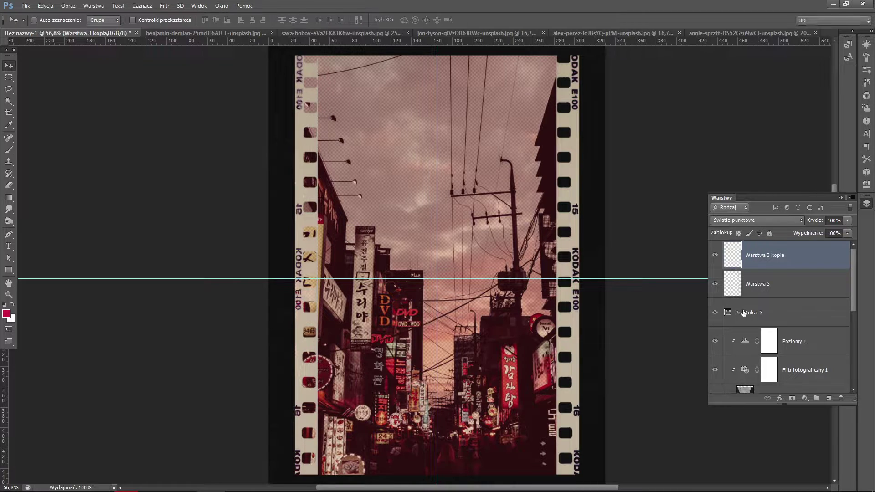
- Duplicate Prostokąt 3, move the copy above Warstwa 3, and flip it to the left edge
left_click(744, 313)
key("ctrl+j")
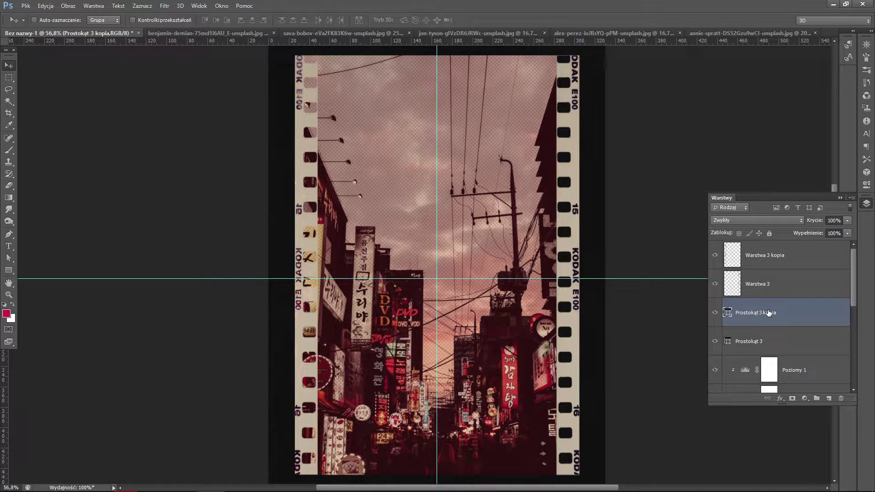
left_click_drag(769, 313, 769, 284)
left_click(46, 6)
left_click(96, 220)
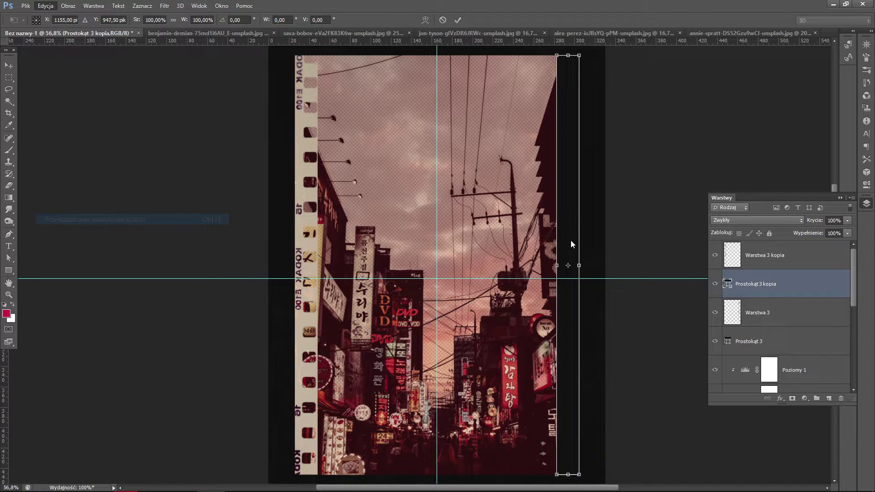
key("v")
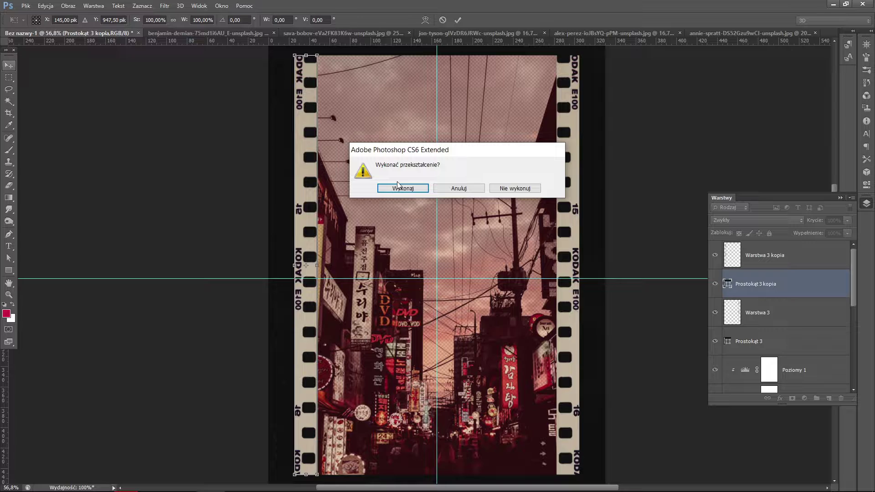
left_click(397, 187)
key("ctrl+0")
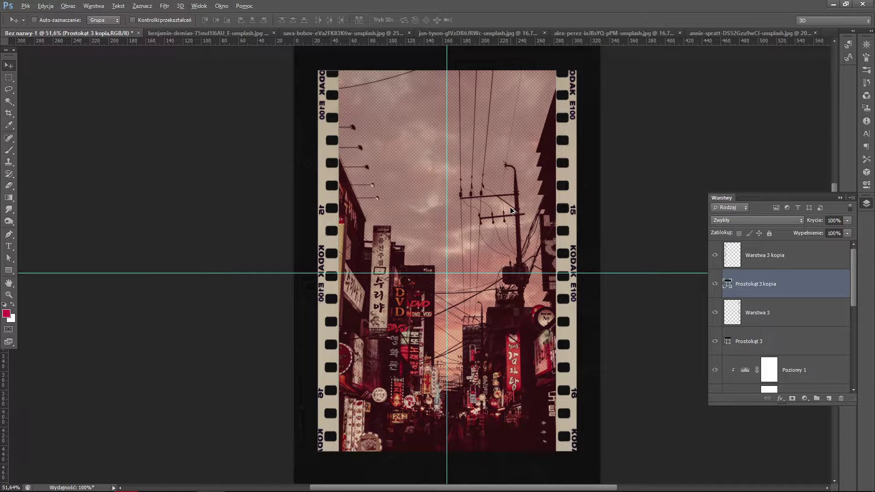
- Drag the Poziomy 1 Output Levels white slider down to 206 to dim the photo
scroll(510, 207, "down", 1, "alt")
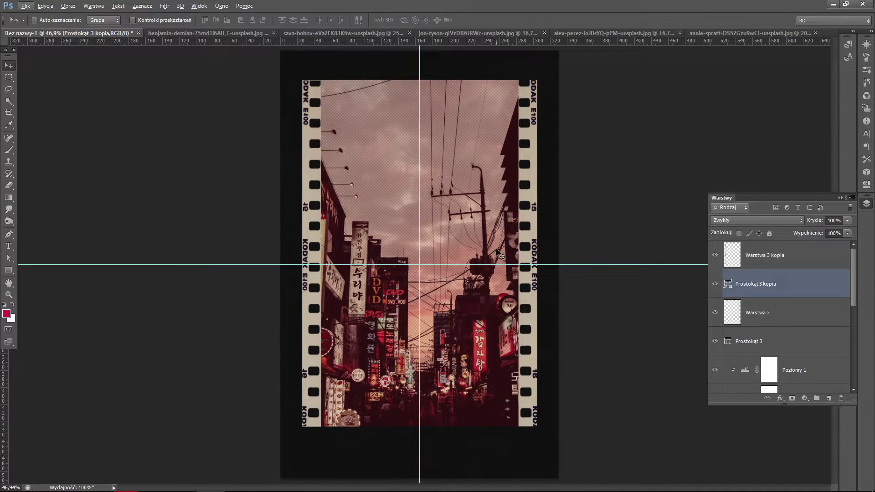
scroll(501, 255, "up", 1, "alt")
scroll(758, 324, "down", 1)
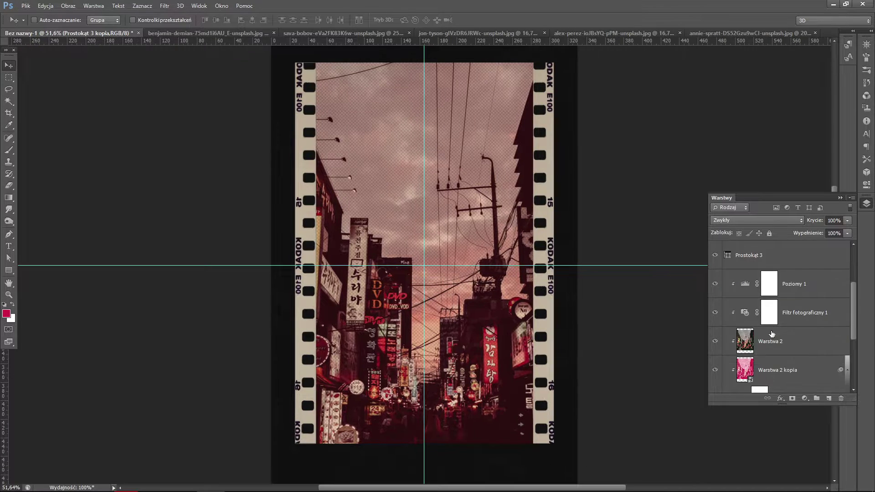
double_click(770, 283)
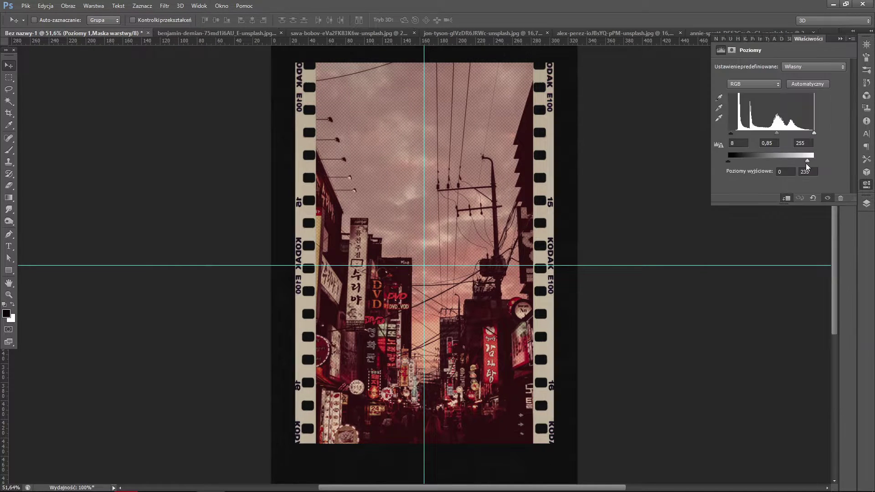
left_click_drag(807, 162, 796, 162)
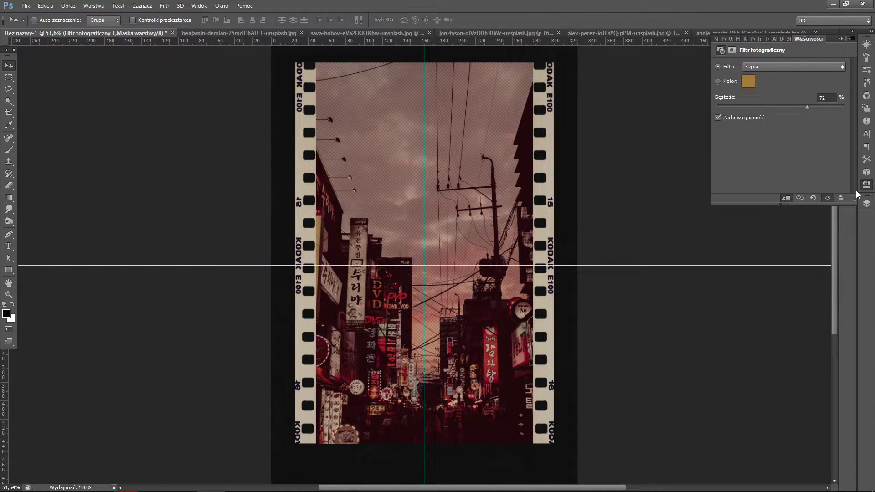
left_click(867, 204)
left_click(805, 399)
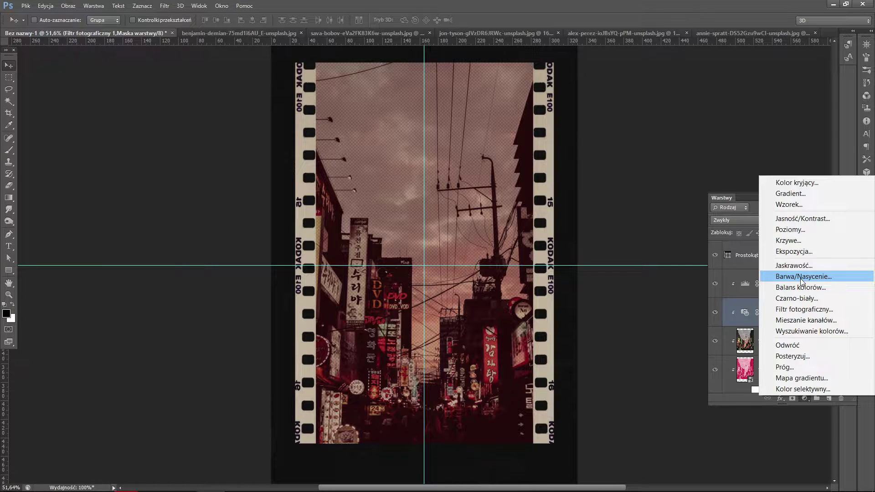
- Add a Barwa/Nasycenie 1 layer with boosted saturation, placed below Filtr fotograficzny 1
left_click(802, 276)
double_click(768, 320)
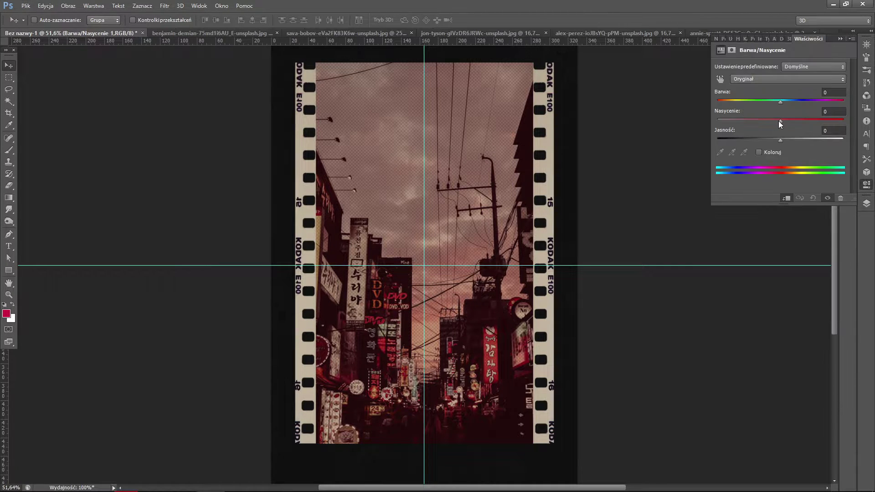
left_click_drag(780, 121, 789, 121)
key("F7")
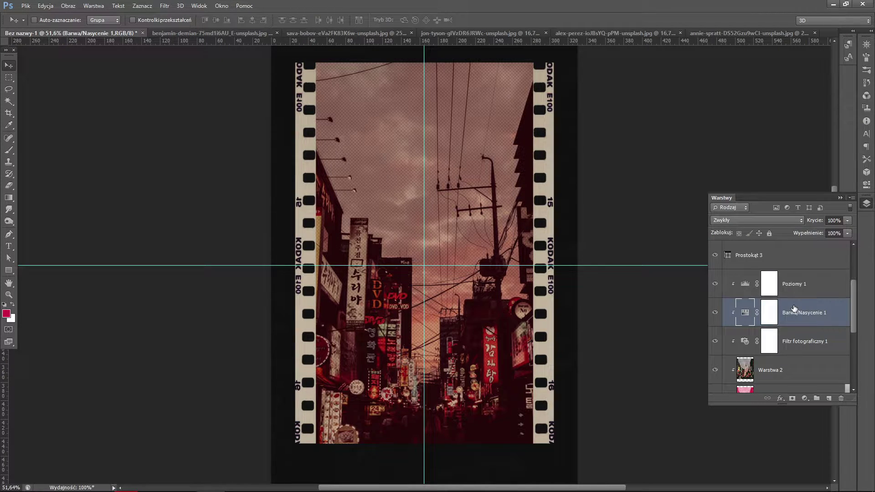
mouse_move(794, 309)
left_mouse_down()
mouse_move(790, 350)
mouse_move(787, 271)
mouse_move(791, 314)
left_mouse_up()
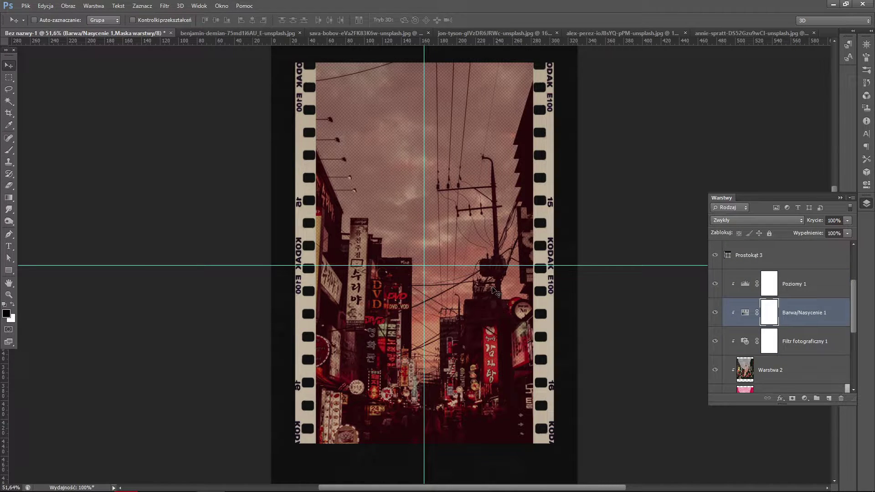
scroll(416, 286, "up", 3)
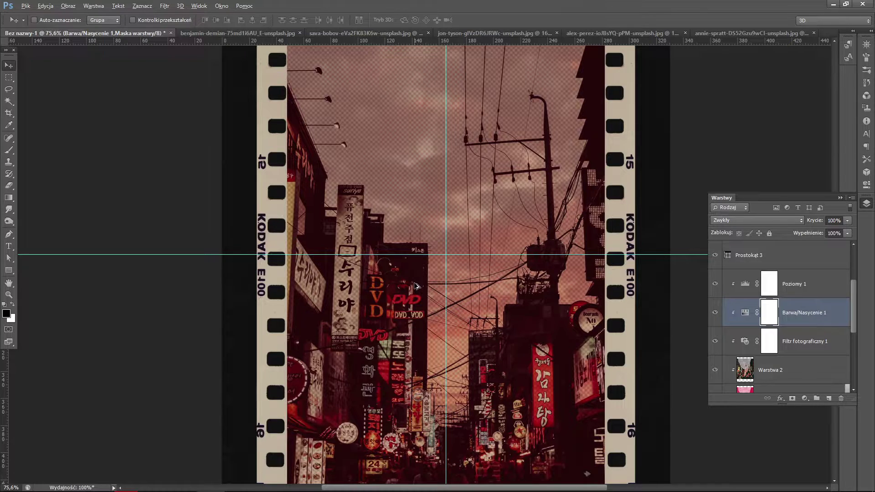
scroll(445, 279, "down", 3)
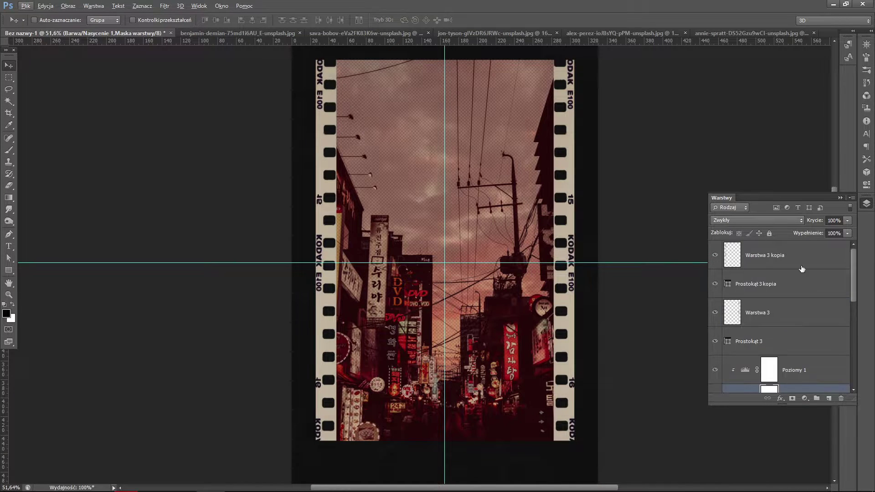
- Select Warstwa 3 kopia and find the noise filters, backing out of noise reduction
left_click(785, 264)
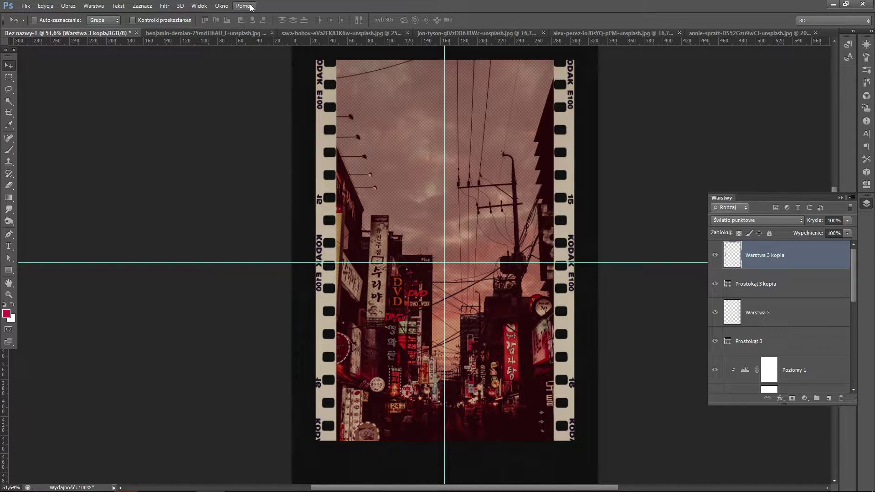
left_click(165, 6)
mouse_move(175, 198)
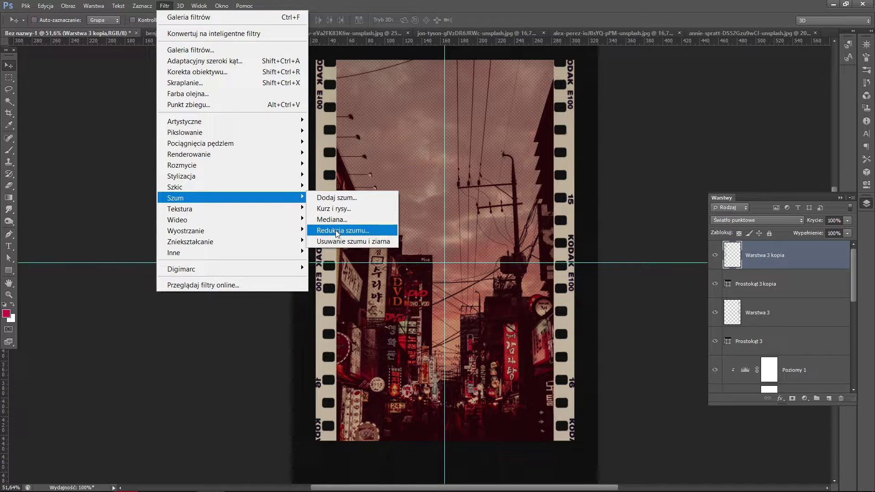
left_click(335, 231)
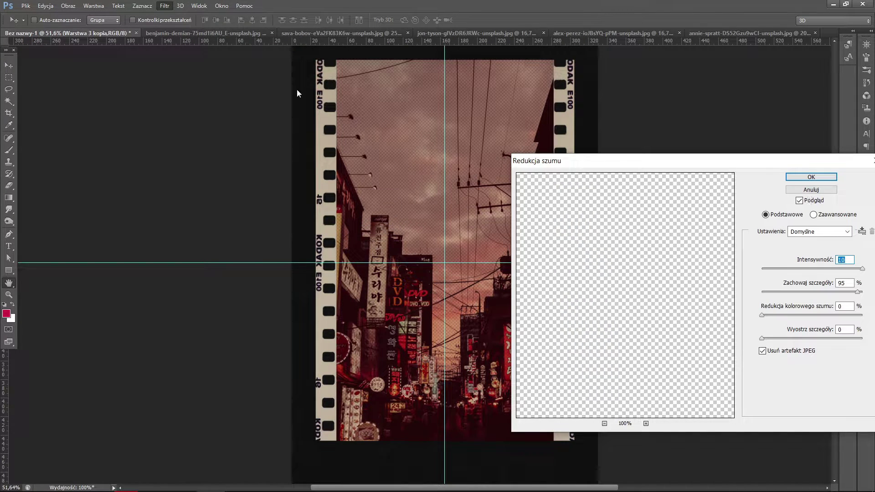
left_click(806, 191)
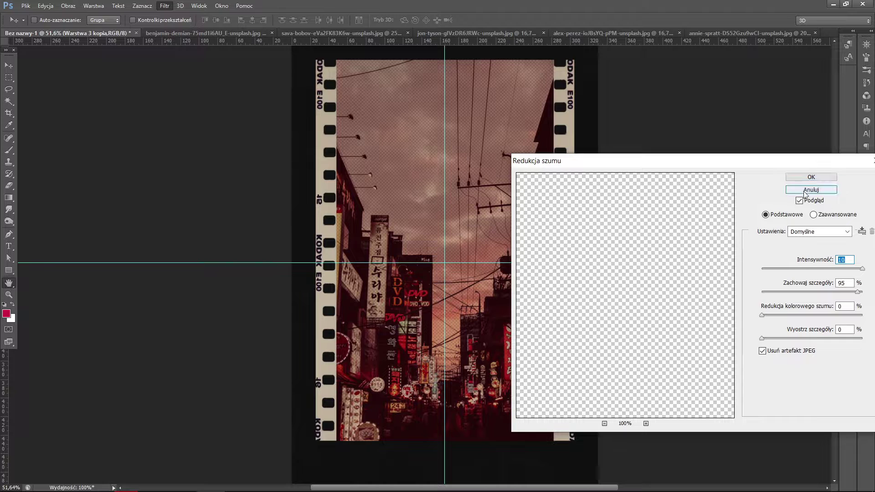
left_click(806, 190)
left_click(165, 6)
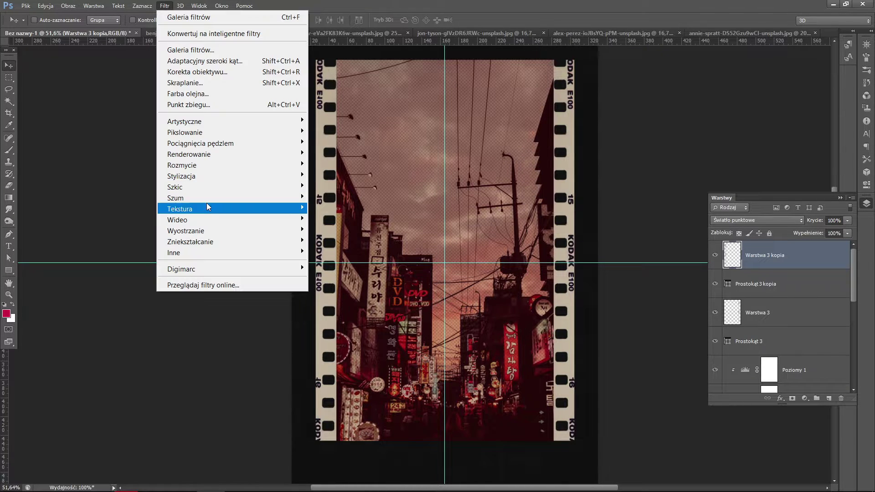
- Apply Dodaj szum with Wartość 10, Jednolite and Monochromatyczny to the strip copy
left_click(349, 199)
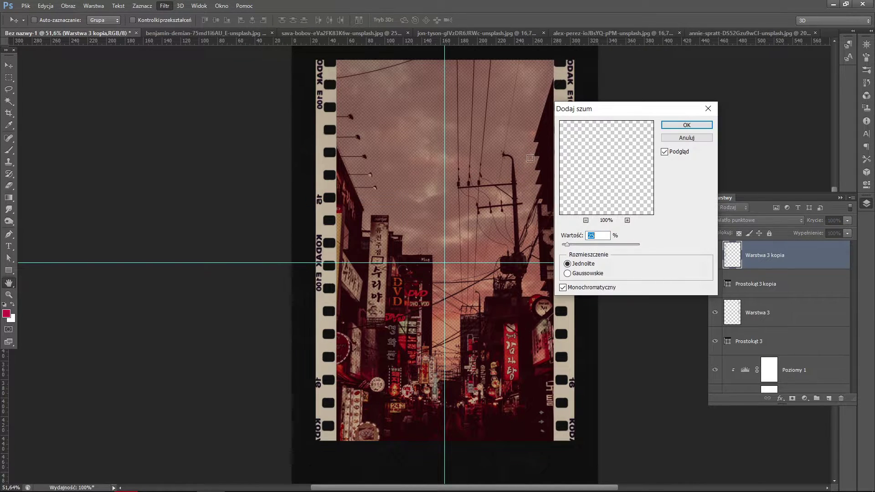
left_click_drag(578, 106, 592, 122)
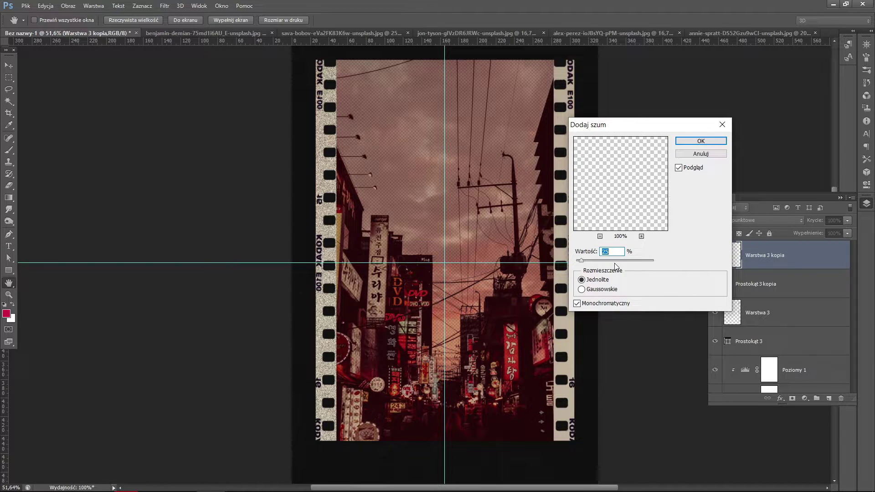
type("5")
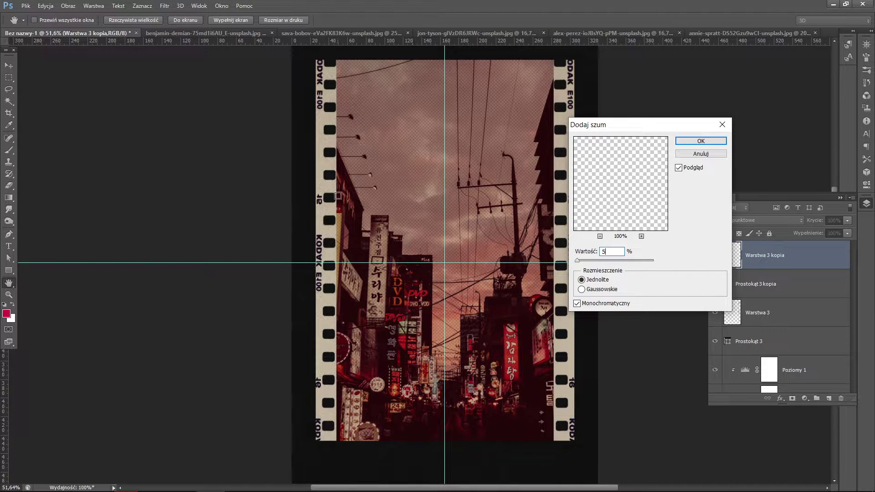
key("BackSpace")
type("10")
type("6")
type("5")
left_click(702, 140)
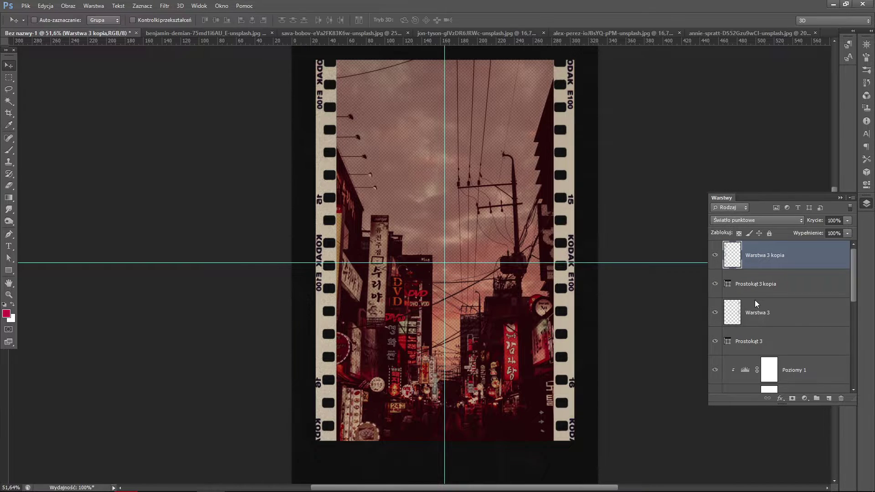
left_click(758, 315)
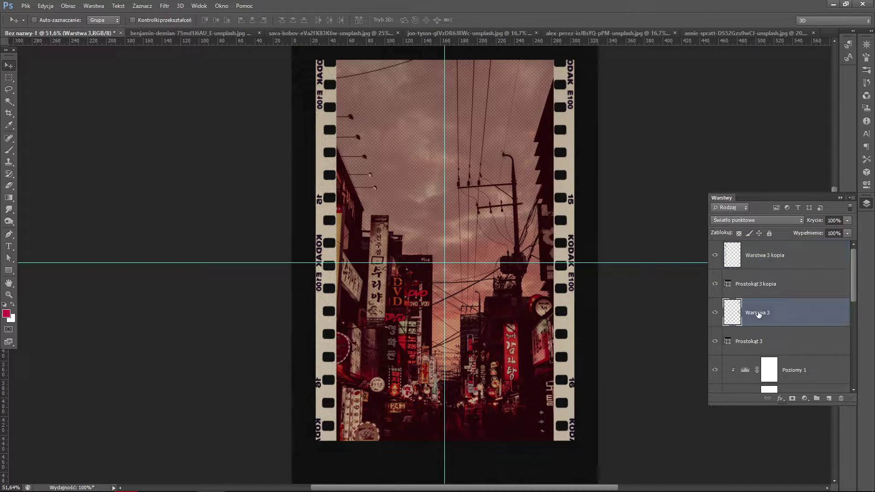
- Pick the right strip's layer Warstwa 3 from the canvas and drag it slightly downward
left_click(164, 6)
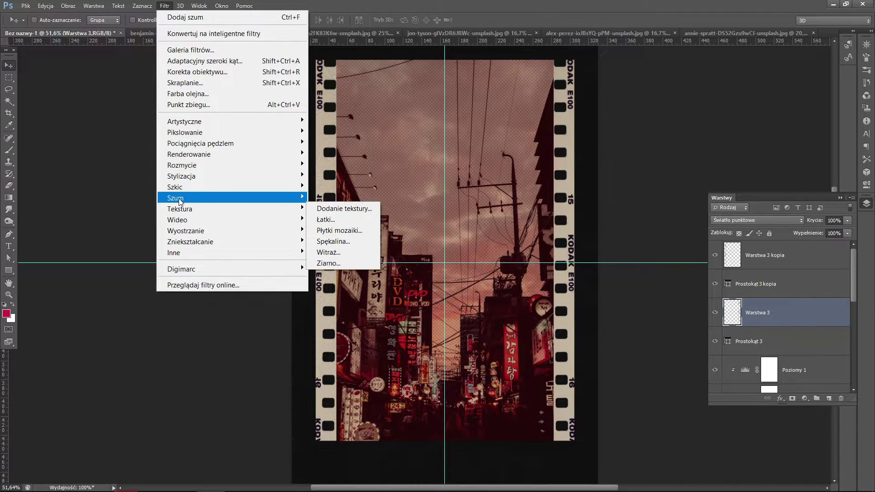
mouse_move(176, 198)
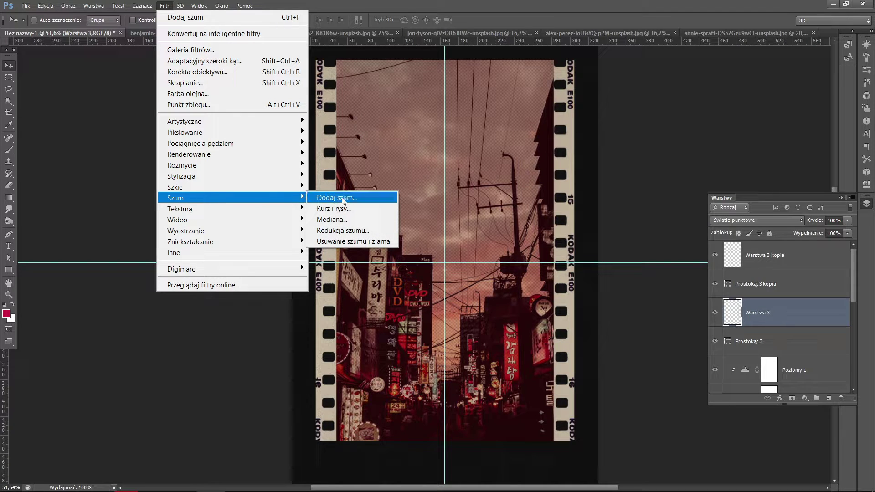
left_click(509, 190)
key("alt+bracketleft")
key("alt+bracketleft")
key("alt+bracketleft")
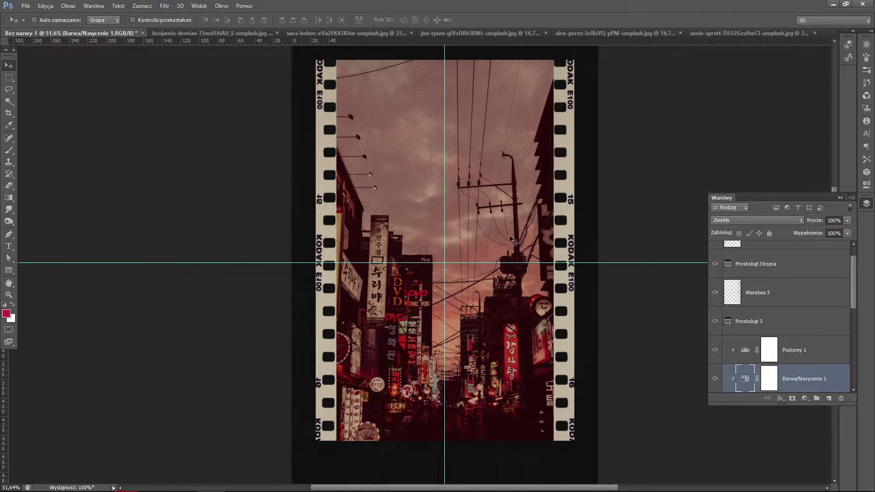
right_click(565, 257)
left_click(588, 260)
mouse_move(586, 249)
left_mouse_down()
mouse_move(588, 304)
mouse_move(586, 252)
mouse_move(572, 255)
left_mouse_up()
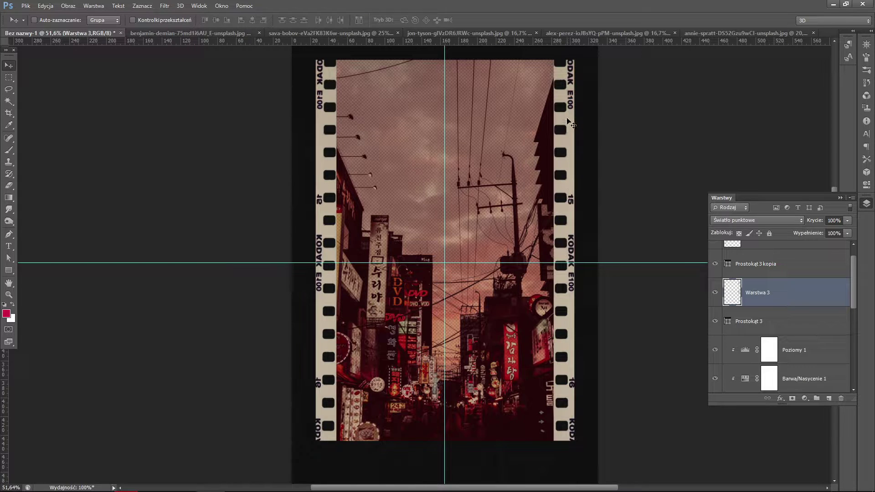
left_click(46, 6)
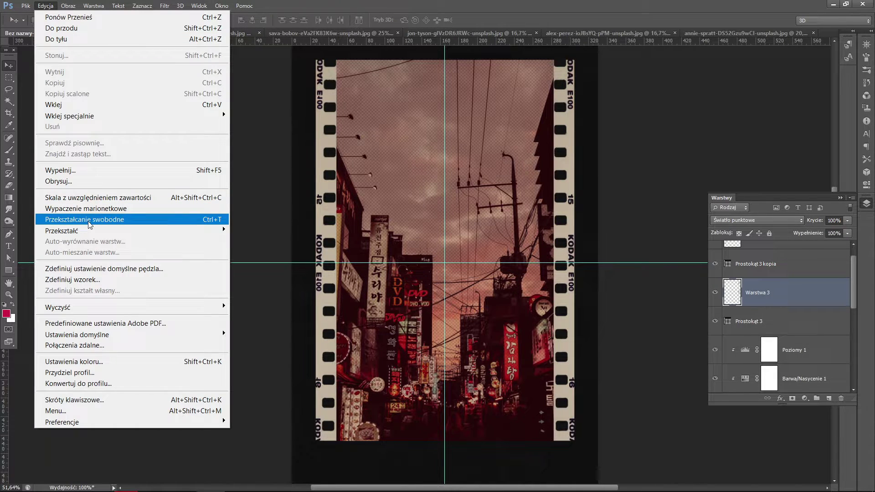
- Move the right strip up about 35 mm and marquee-select its KODAK E100 section
key("Escape")
left_click_drag(608, 283, 606, 245)
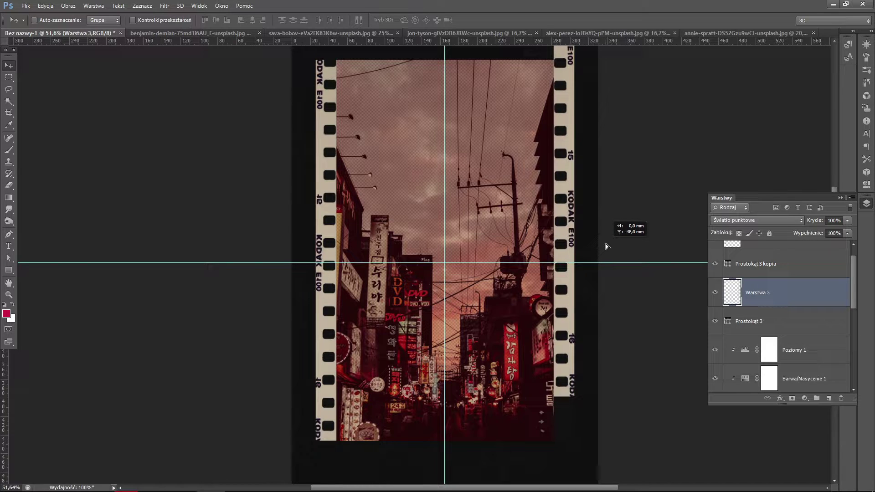
left_click(9, 77)
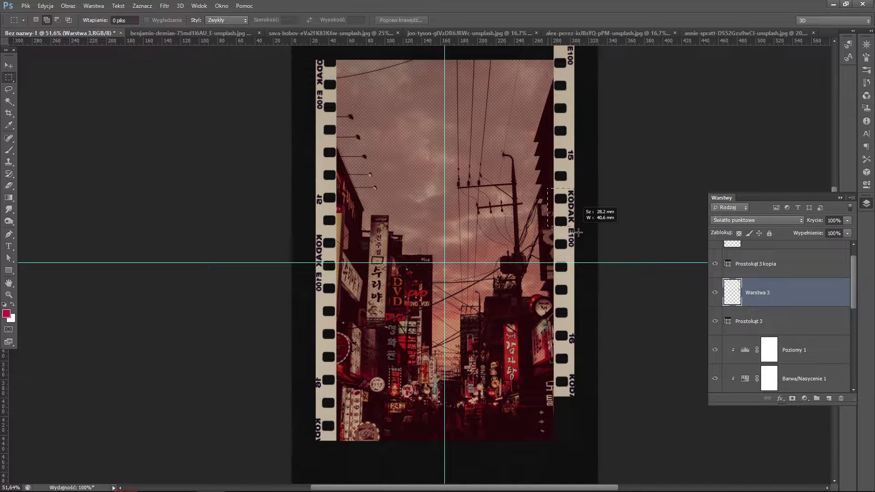
left_click_drag(549, 189, 587, 254)
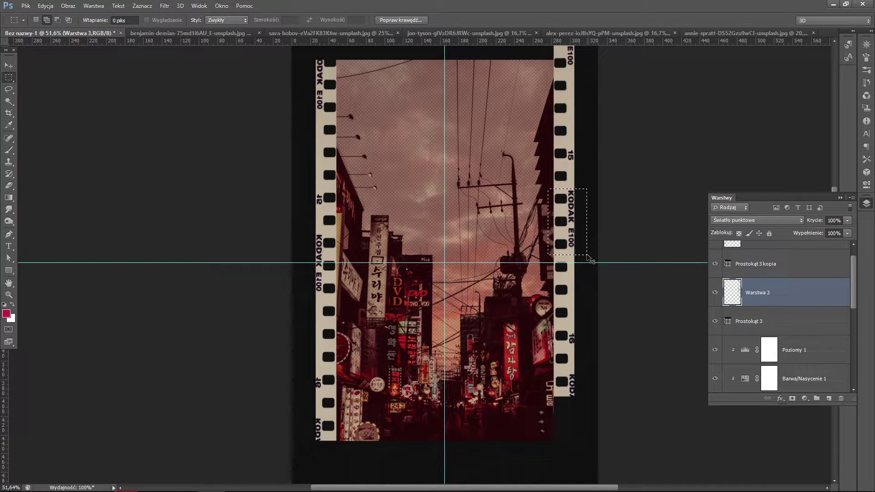
left_click(9, 65)
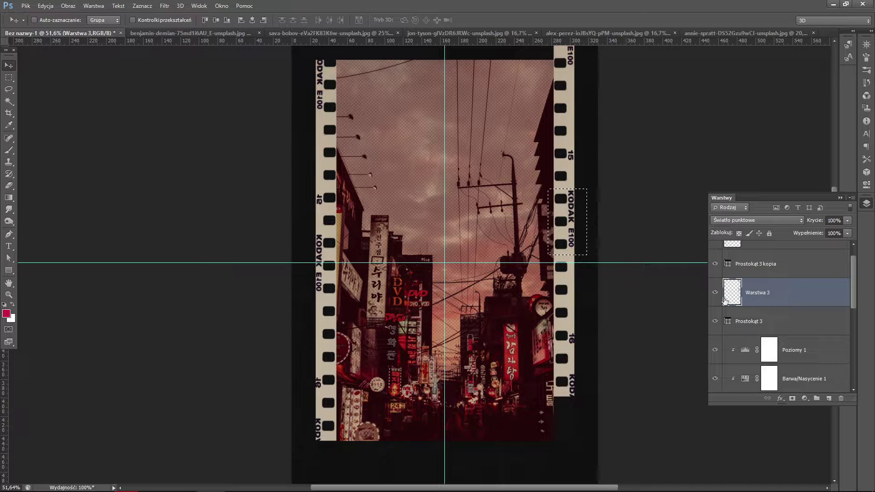
key("ctrl+j")
mouse_move(578, 222)
left_mouse_down()
mouse_move(587, 428)
mouse_move(583, 342)
mouse_move(572, 328)
mouse_move(581, 343)
left_mouse_up()
scroll(587, 427, "up", 5)
mouse_move(581, 343)
left_mouse_down()
mouse_move(589, 265)
mouse_move(573, 267)
left_mouse_up()
scroll(577, 280, "up", 3)
scroll(578, 281, "up", 3)
scroll(573, 267, "down", 3)
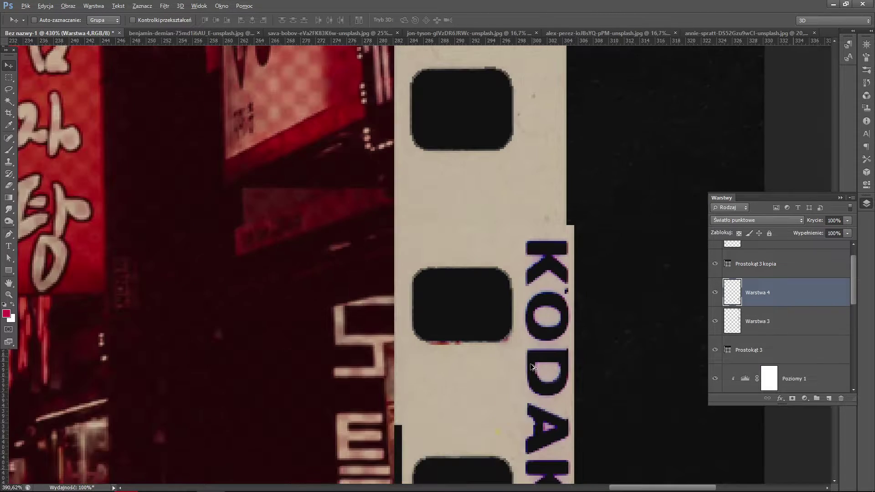
scroll(525, 377, "down", 3)
scroll(525, 379, "down", 2)
scroll(525, 379, "down", 2)
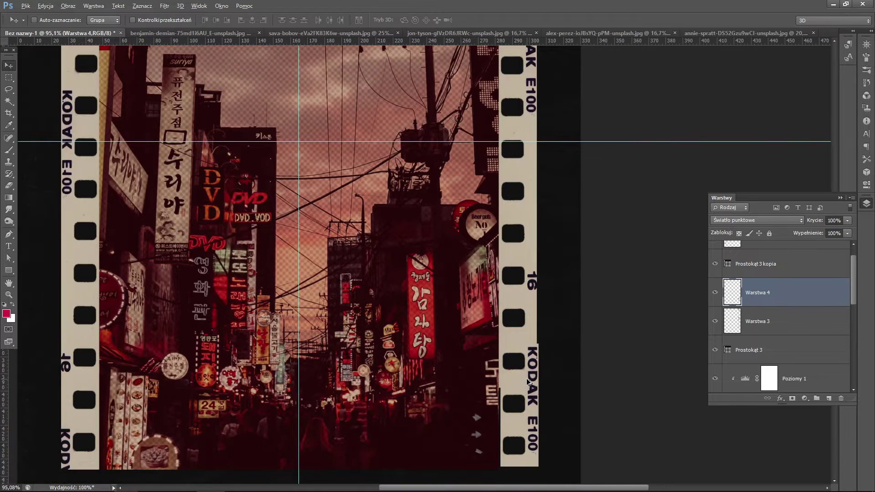
key("ctrl+e")
- Copy the selected strip piece to a new layer and drag it down toward the strip's end
scroll(538, 429, "down", 1)
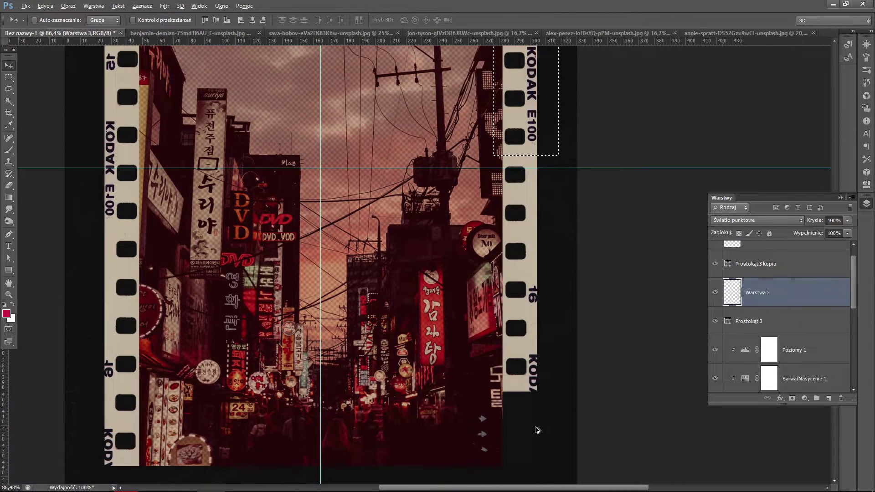
scroll(538, 430, "down", 1)
scroll(538, 430, "up", 1)
scroll(538, 430, "up", 1)
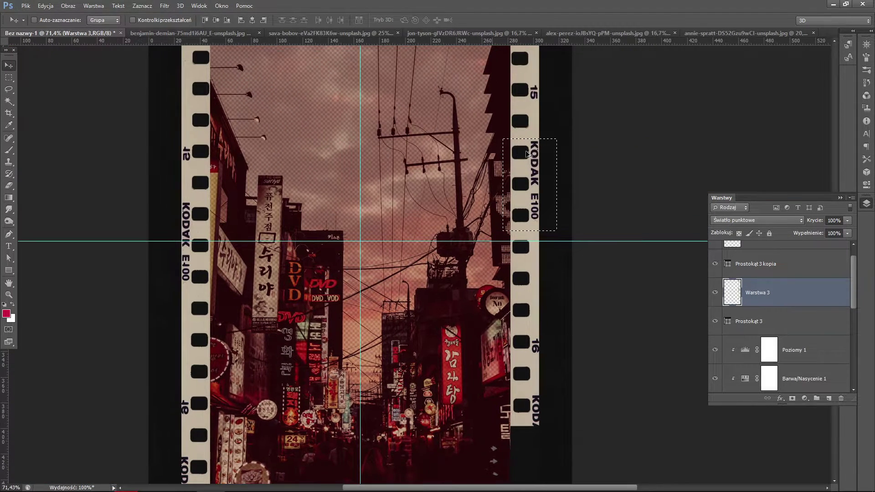
scroll(706, 297, "up", 1)
left_click(715, 293)
left_click(716, 293)
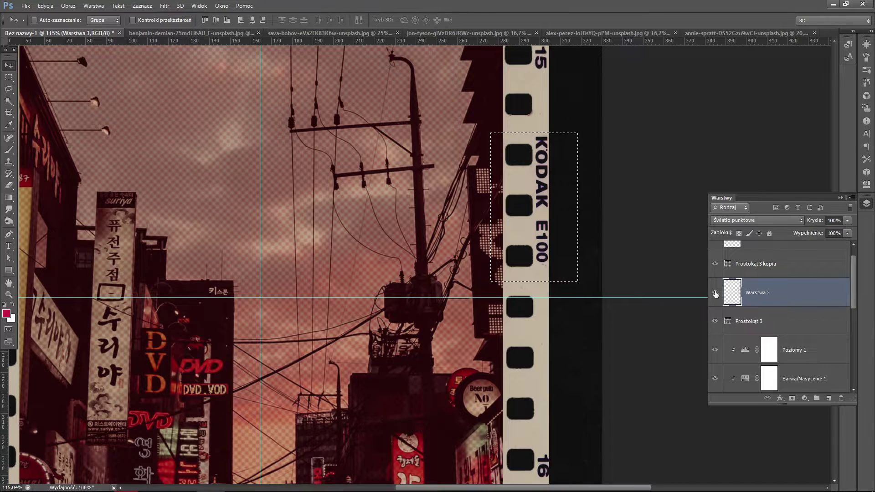
left_click(715, 293)
key("ctrl+j")
left_click_drag(574, 214, 573, 327)
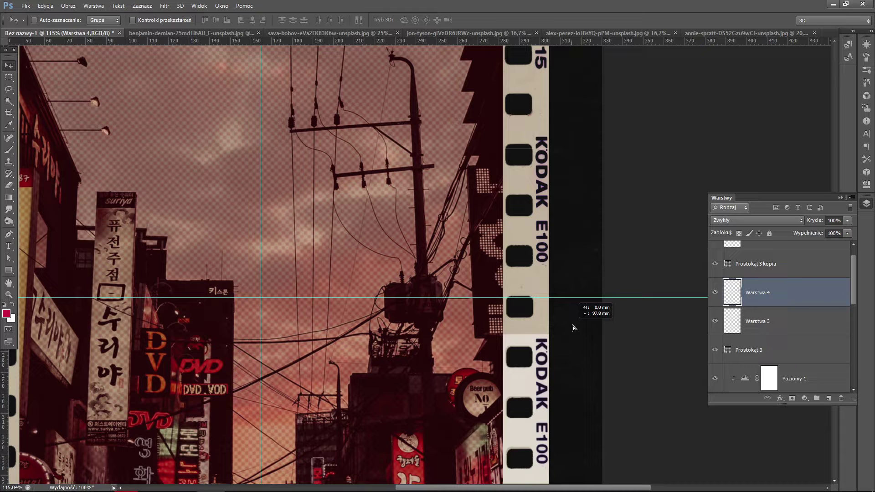
- Delete the misplaced copied strip piece
scroll(574, 328, "down", 3)
scroll(568, 196, "down", 3)
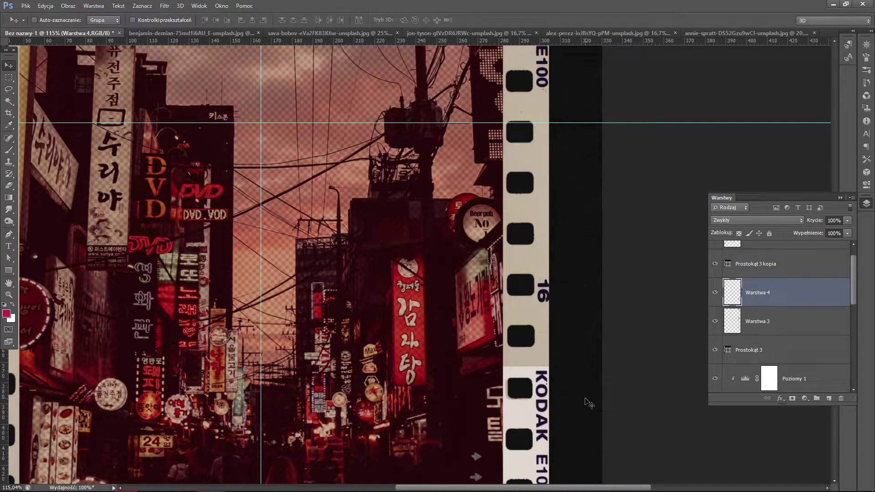
scroll(593, 404, "down", 2)
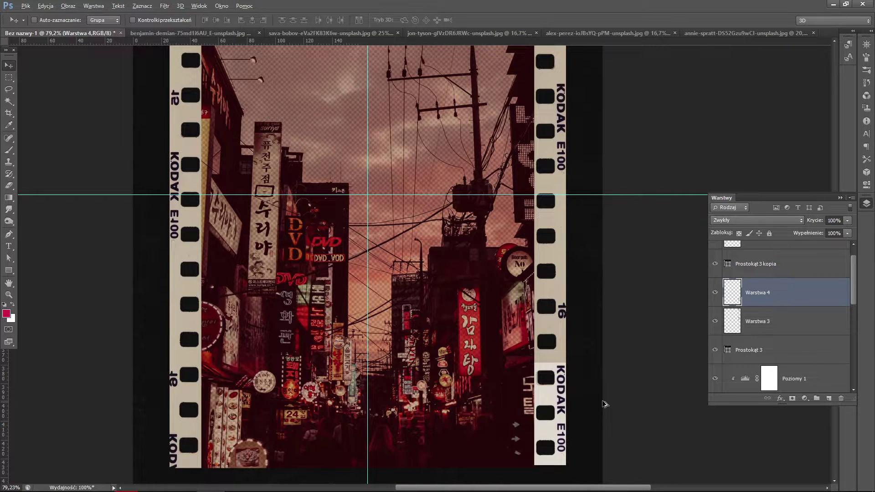
key("Delete")
- Marquee-select a new section of the right film strip and copy it to Warstwa 4
scroll(604, 404, "down", 1)
scroll(614, 403, "down", 3)
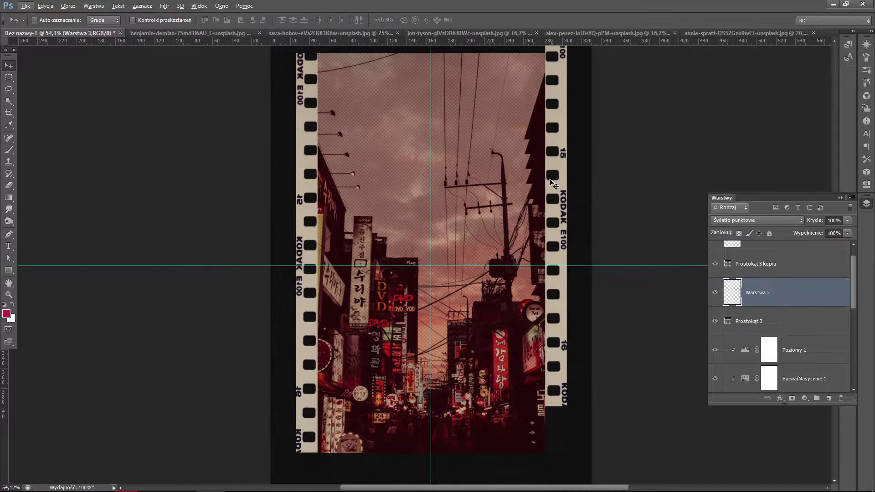
scroll(568, 235, "up", 2)
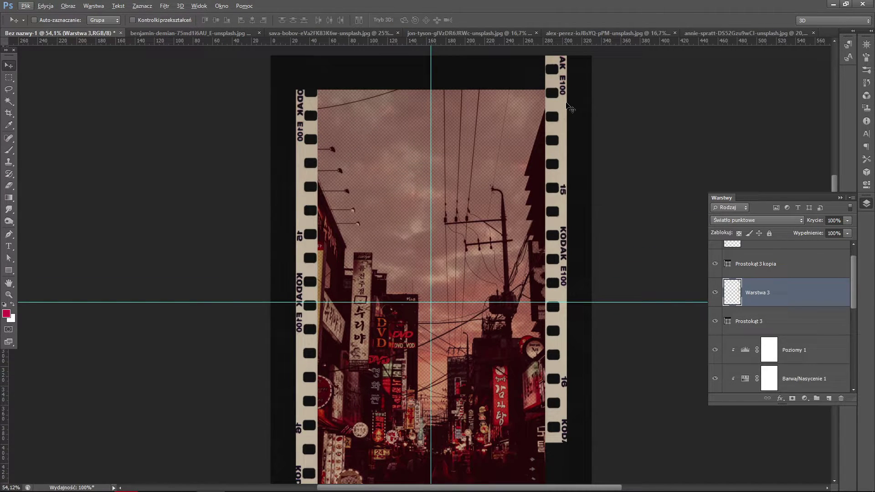
scroll(565, 163, "down", 1)
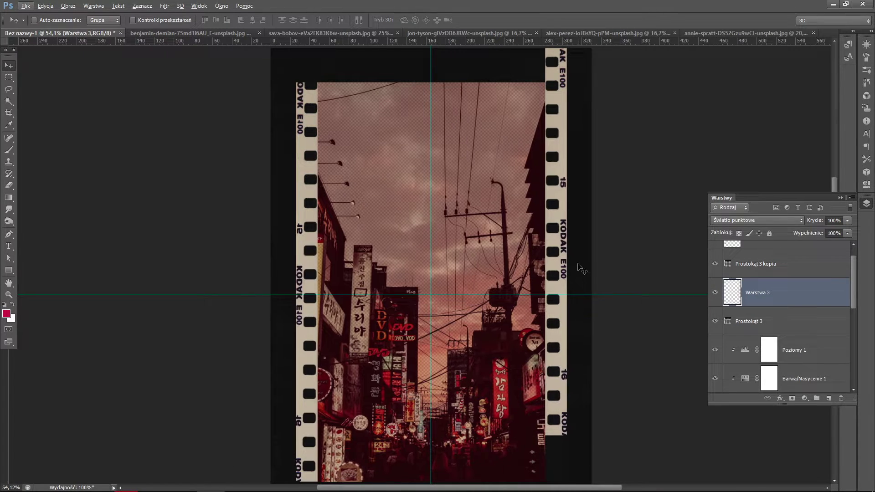
scroll(561, 228, "right", 5)
scroll(561, 228, "down", 4)
scroll(538, 192, "up", 4)
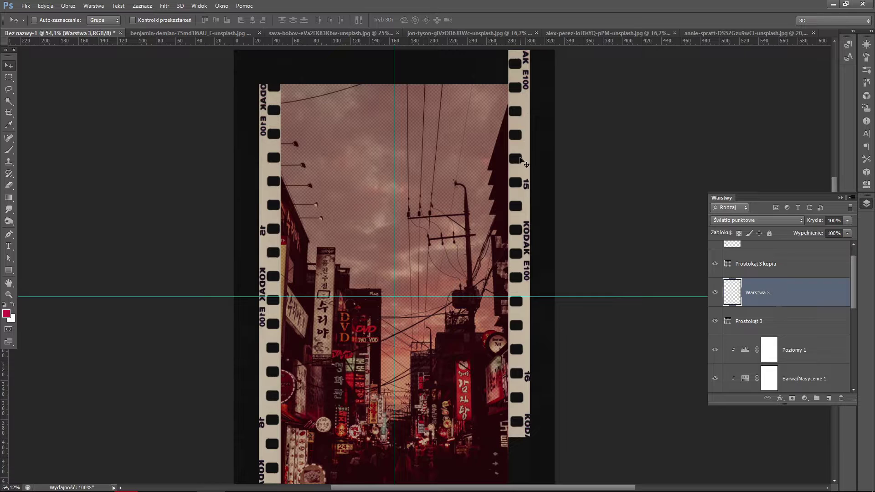
scroll(522, 162, "down", 5)
key("m")
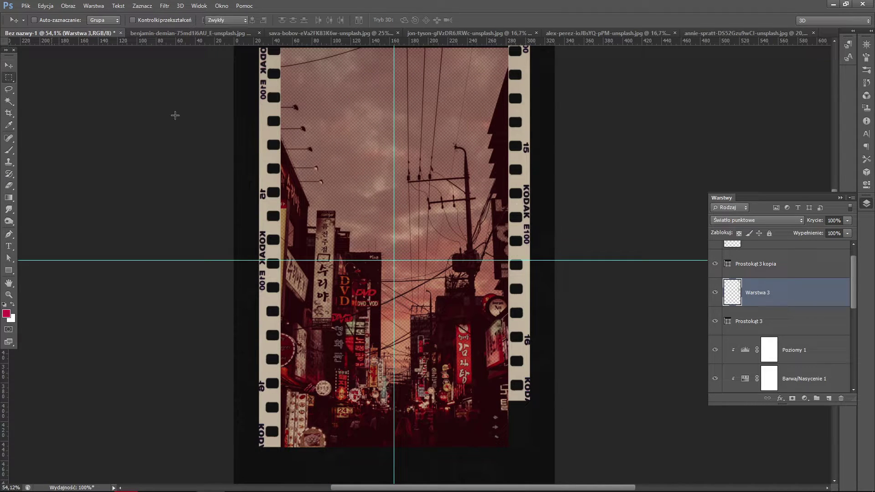
left_click_drag(508, 254, 544, 328)
scroll(517, 245, "up", 2)
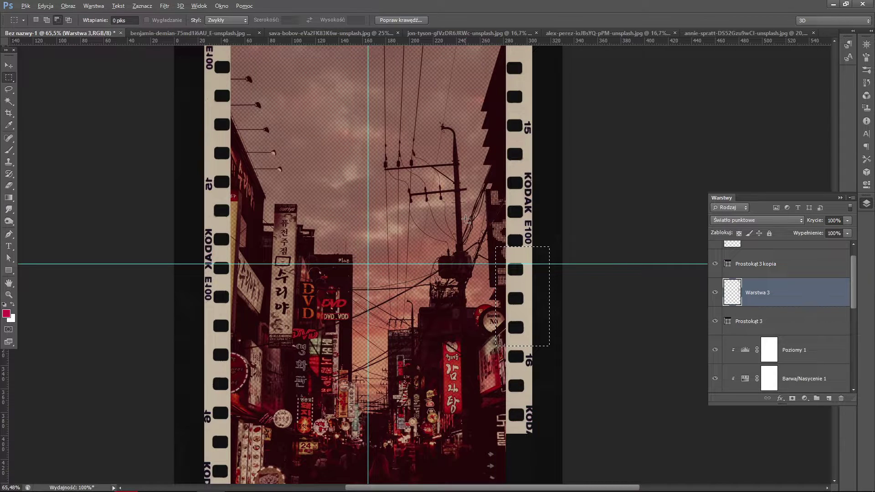
key("ctrl+j")
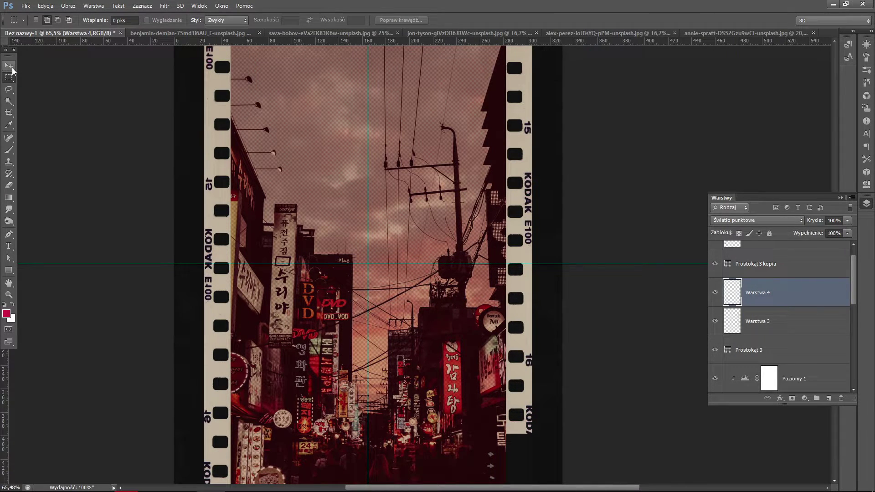
- Drag the Warstwa 4 strip piece down the right edge and nudge it until sprocket holes align
left_click(9, 66)
left_click_drag(518, 226, 561, 287)
scroll(561, 280, "down", 2)
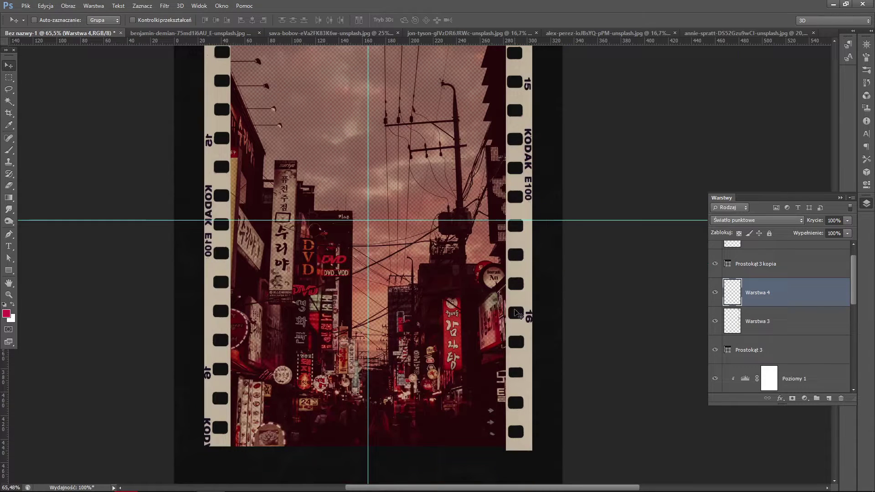
scroll(517, 313, "up", 5)
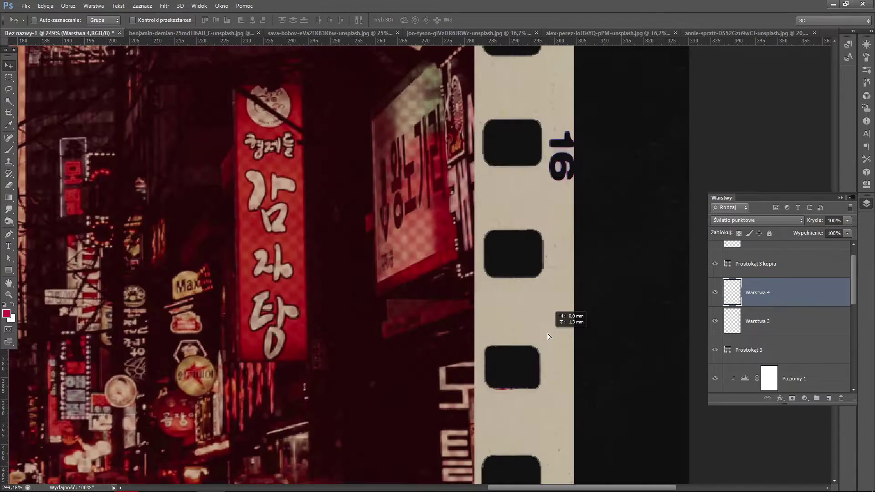
left_click_drag(548, 335, 548, 329)
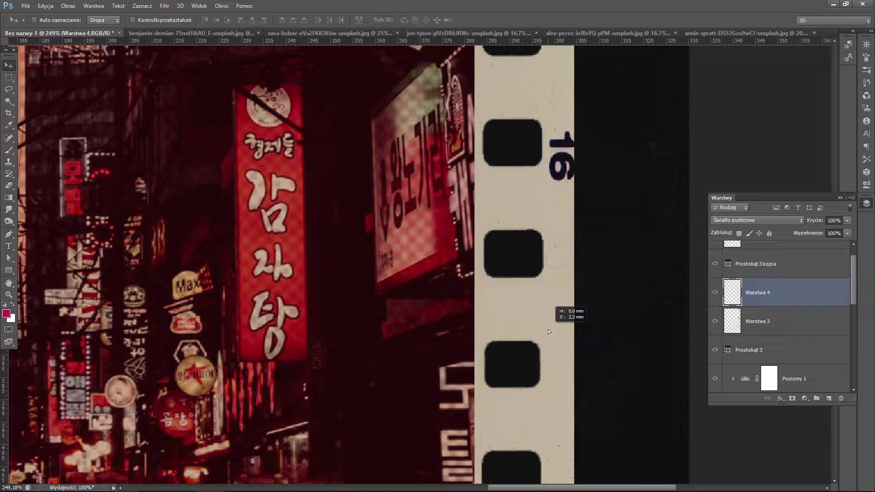
left_click_drag(548, 331, 548, 333)
scroll(609, 348, "down", 6)
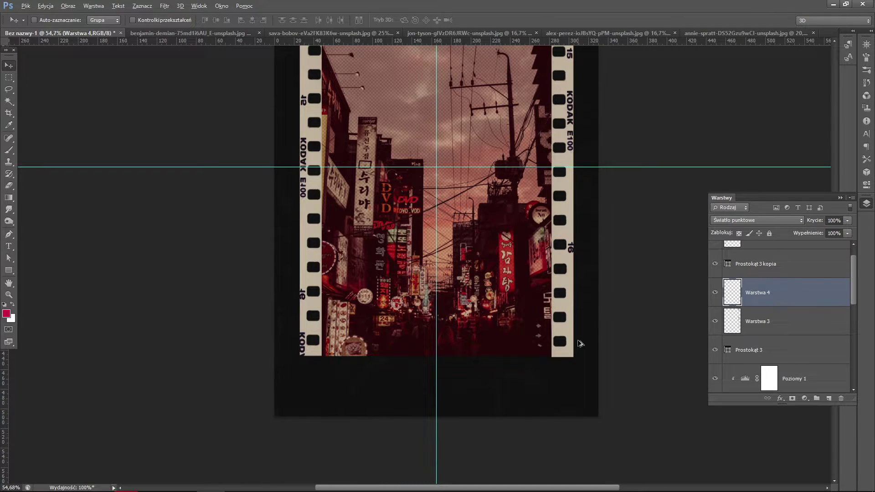
scroll(580, 344, "down", 1)
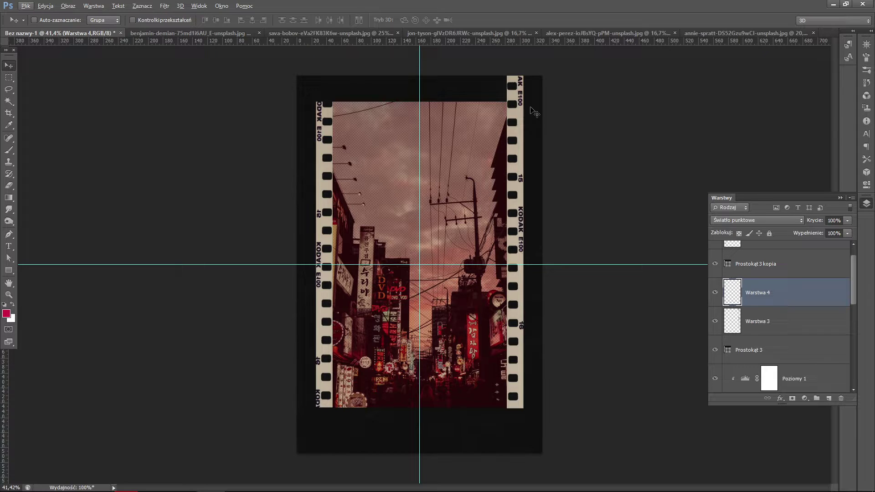
- Make test marquee selections above and below the right strip, then deselect
scroll(534, 112, "up", 3)
key("alt+bracketleft")
key("m")
left_click_drag(477, 53, 633, 116)
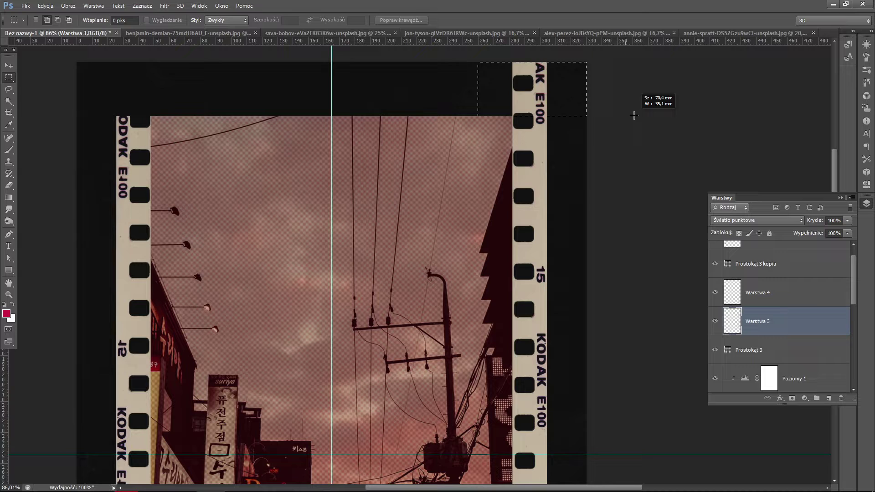
scroll(518, 137, "up", 5)
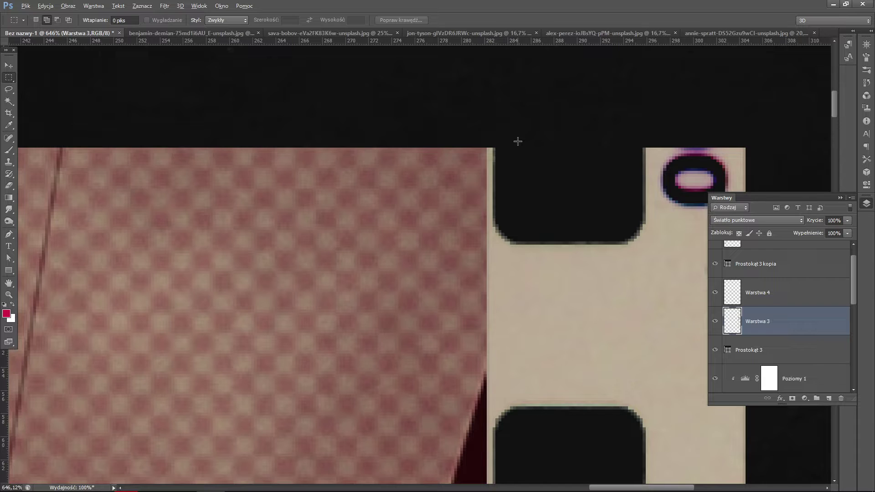
scroll(518, 141, "down", 5)
scroll(500, 372, "up", 2)
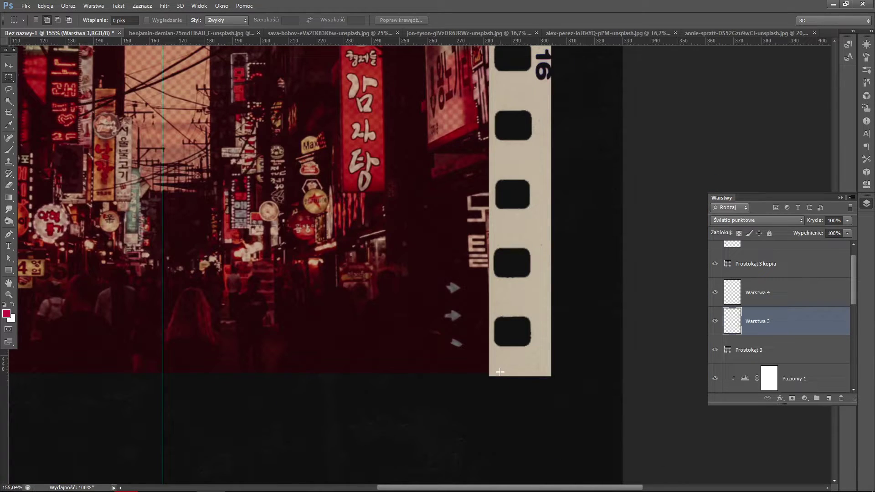
scroll(500, 372, "up", 3)
left_click_drag(357, 433, 716, 370)
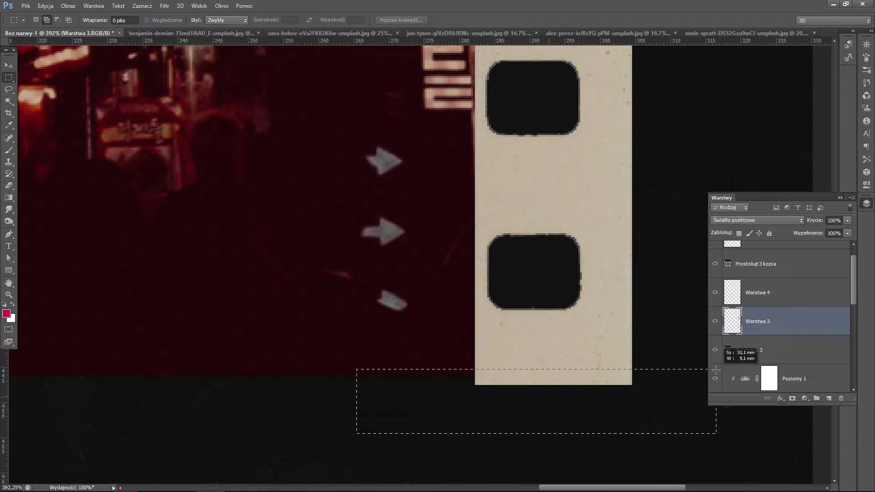
left_click_drag(716, 370, 716, 377)
left_click(764, 304)
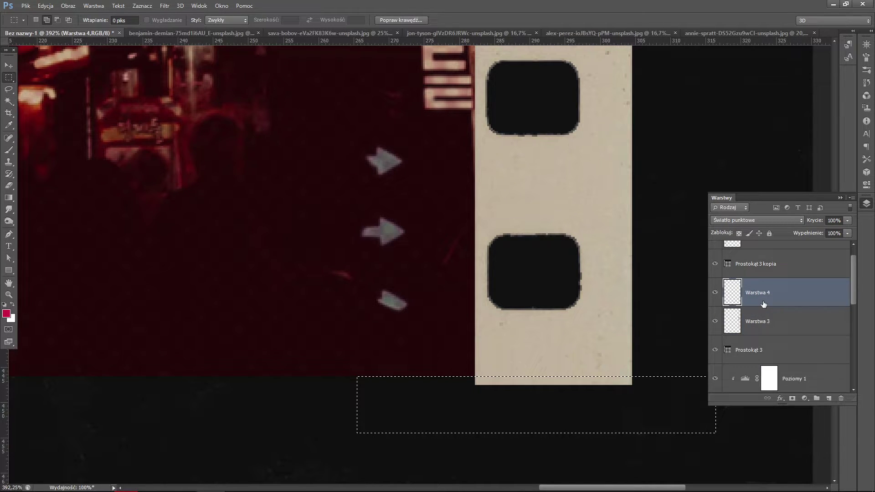
right_click(542, 243)
left_click(569, 249)
scroll(684, 426, "down", 2)
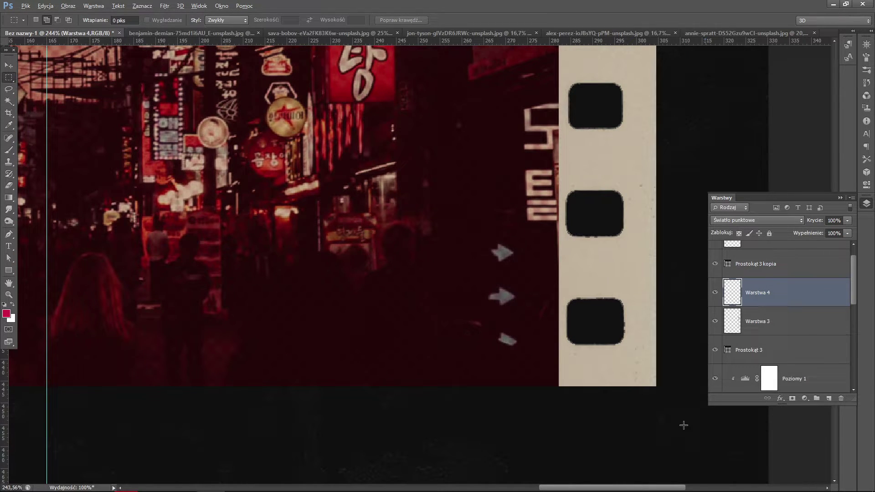
- Move the original strip layer Warstwa 3 down 13 mm and clear a test selection
scroll(501, 468, "down", 4)
scroll(501, 468, "down", 2)
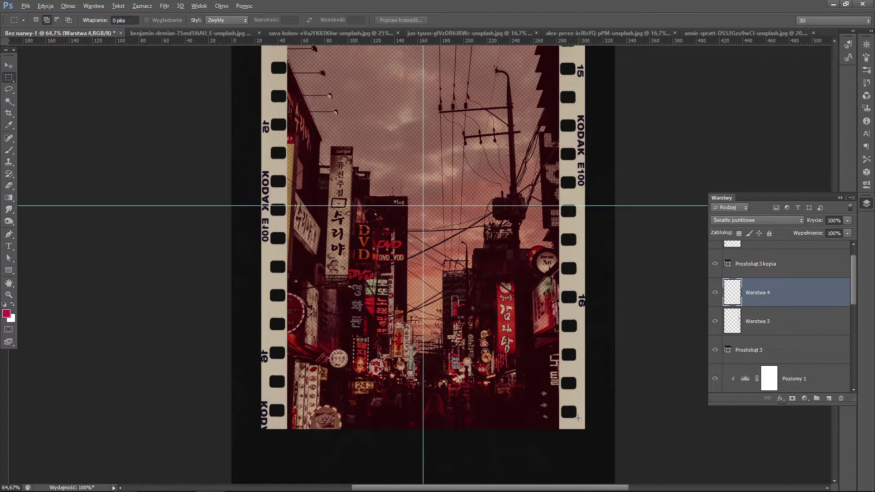
scroll(468, 448, "down", 2)
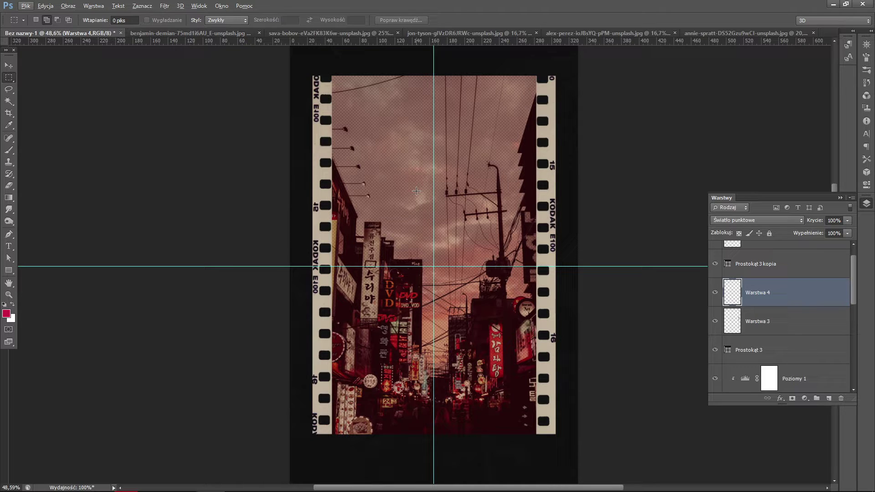
scroll(416, 191, "up", 2)
key("alt+bracketleft")
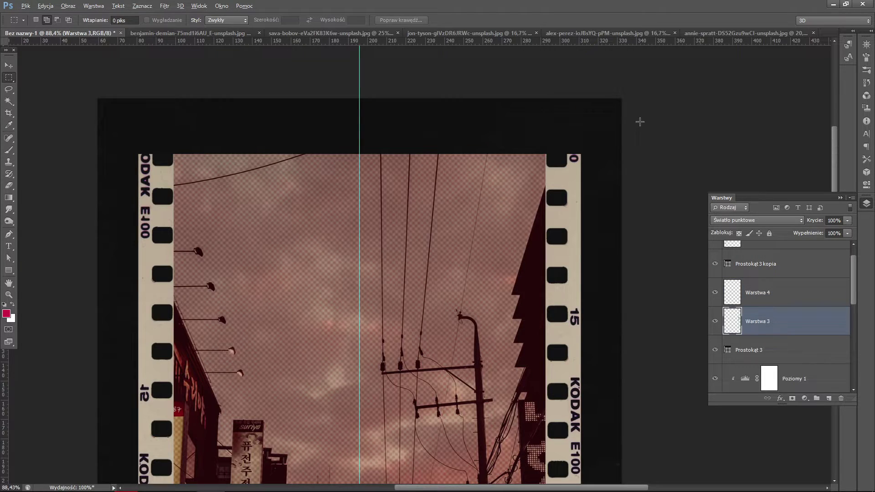
scroll(640, 122, "down", 3)
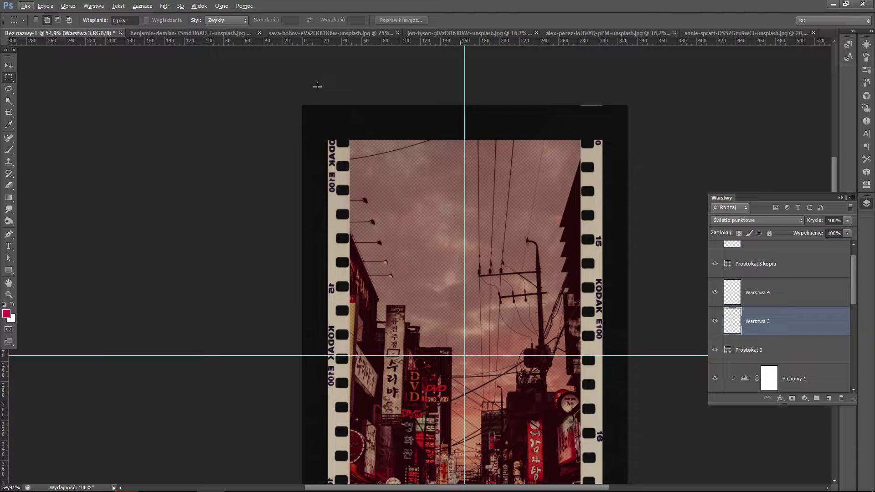
key("v")
left_click_drag(534, 177, 534, 188)
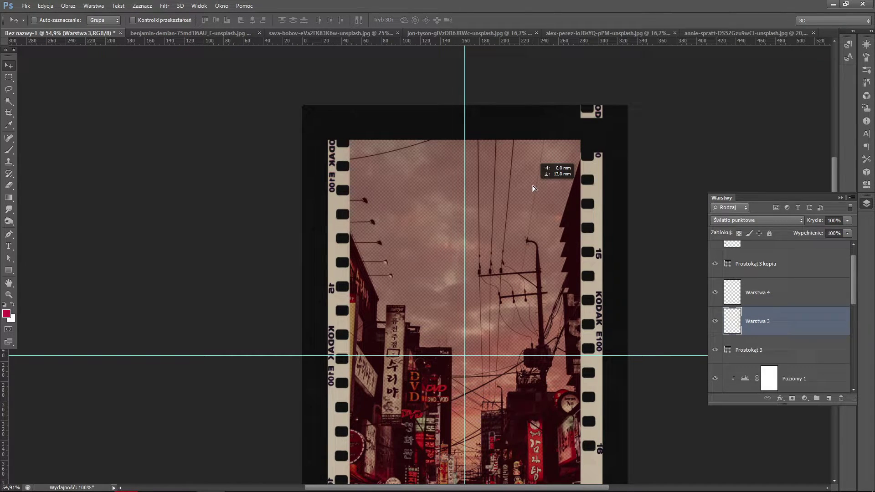
key("m")
left_click_drag(540, 123, 632, 102)
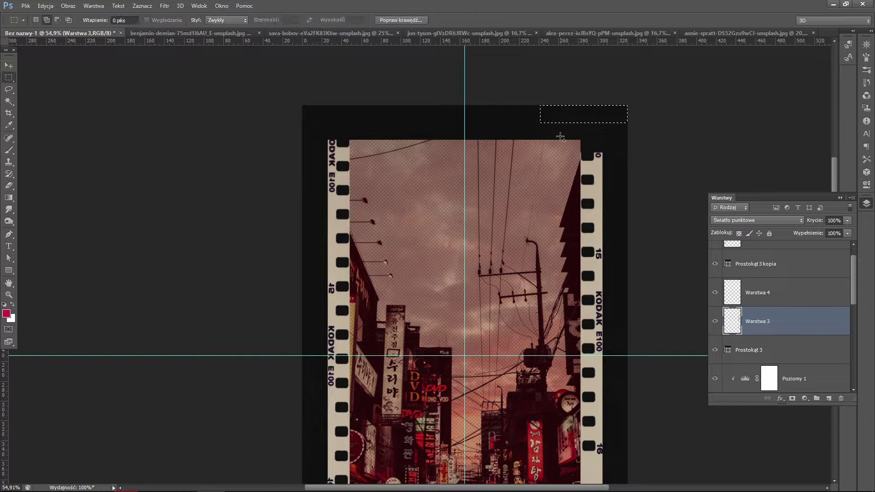
key("ctrl+d")
key("v")
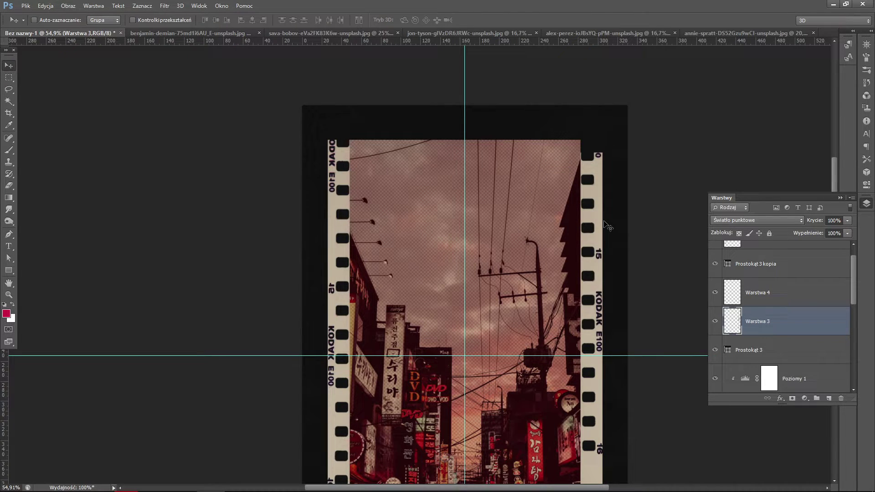
scroll(579, 131, "up", 3)
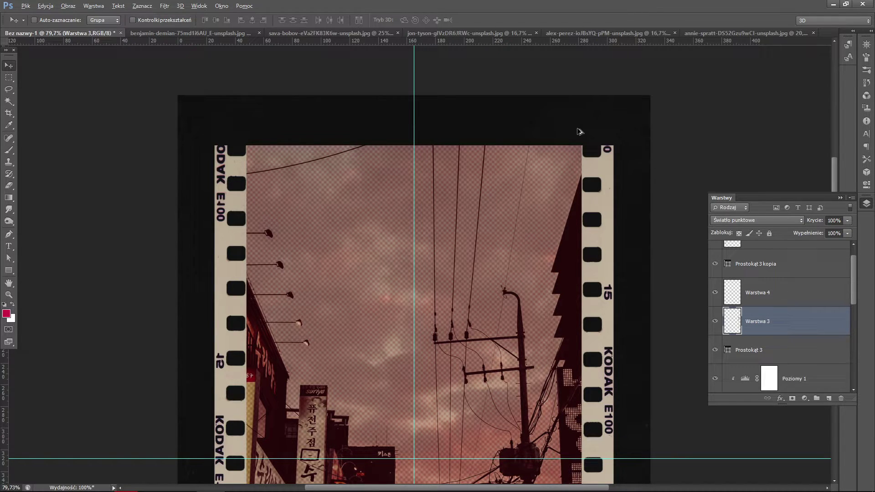
- With Warstwa 4 active, choose Filtr > Szum > Dodaj szum (Add Noise)
scroll(558, 343, "up", 10)
scroll(558, 343, "down", 8)
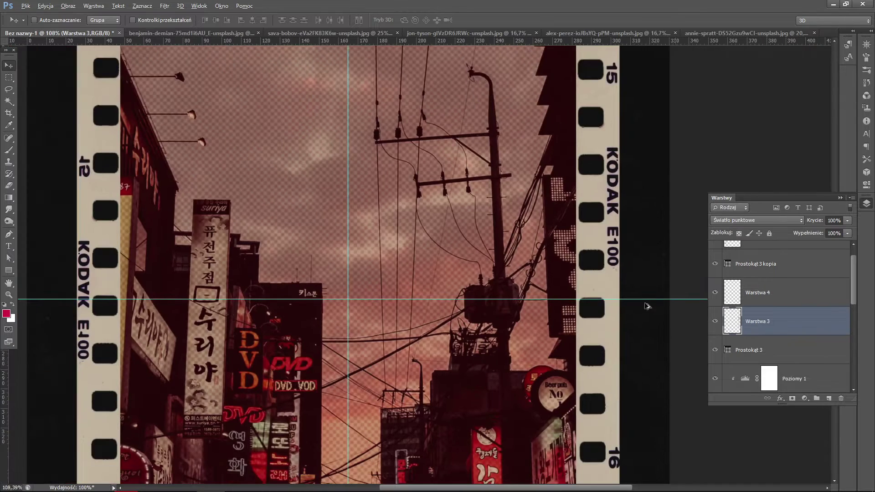
scroll(228, 313, "up", 2)
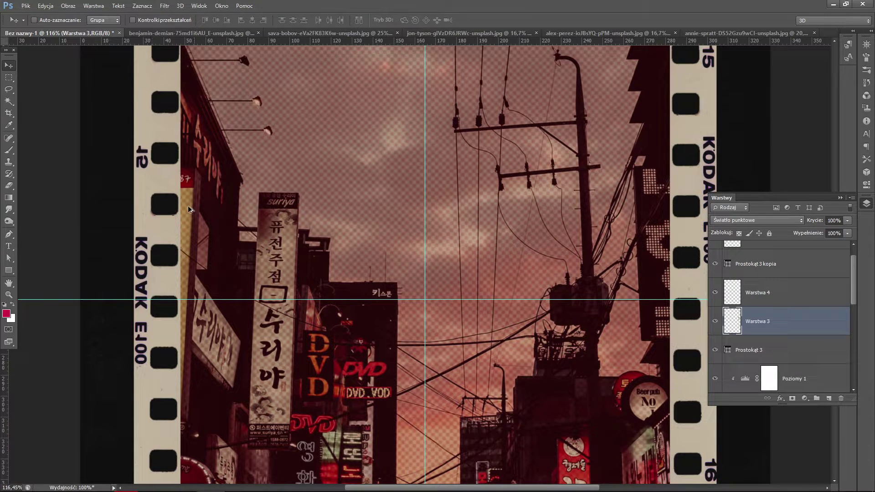
scroll(371, 240, "down", 2)
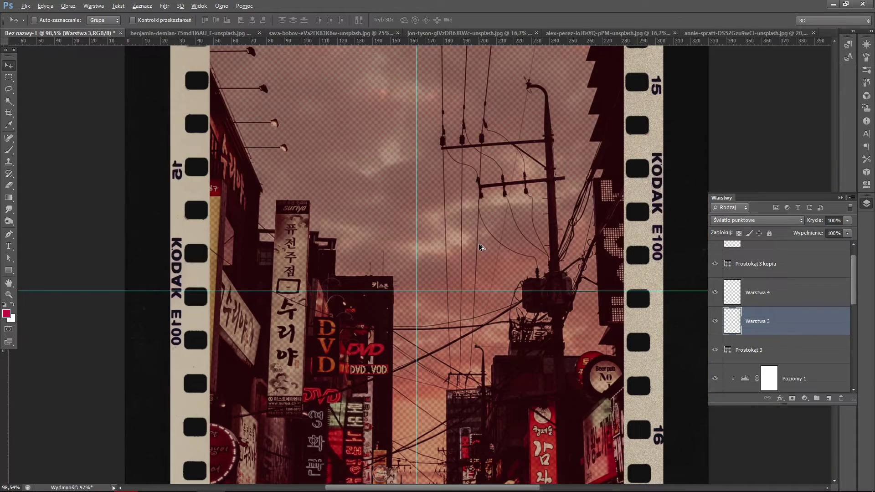
scroll(481, 247, "down", 1)
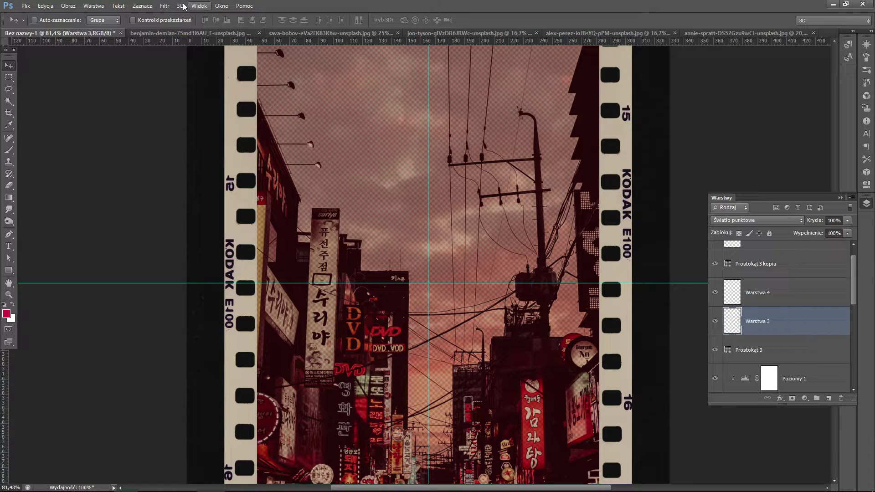
left_click(801, 302)
left_click(165, 6)
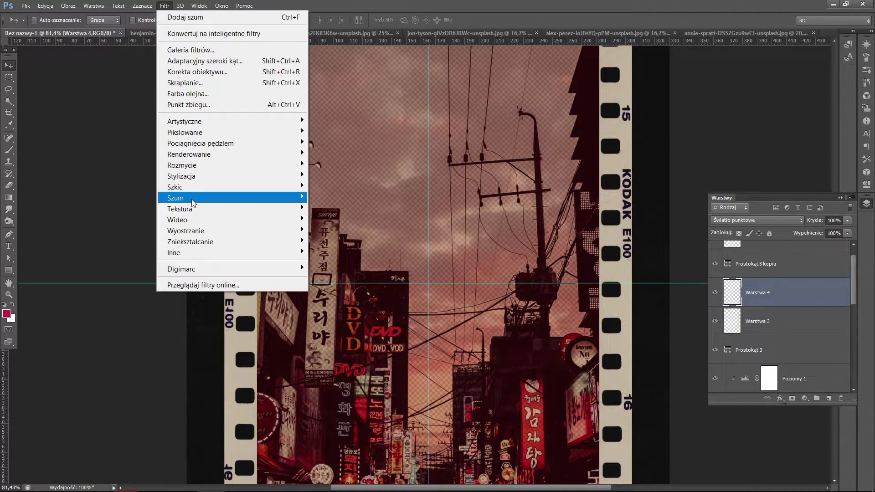
left_click(328, 199)
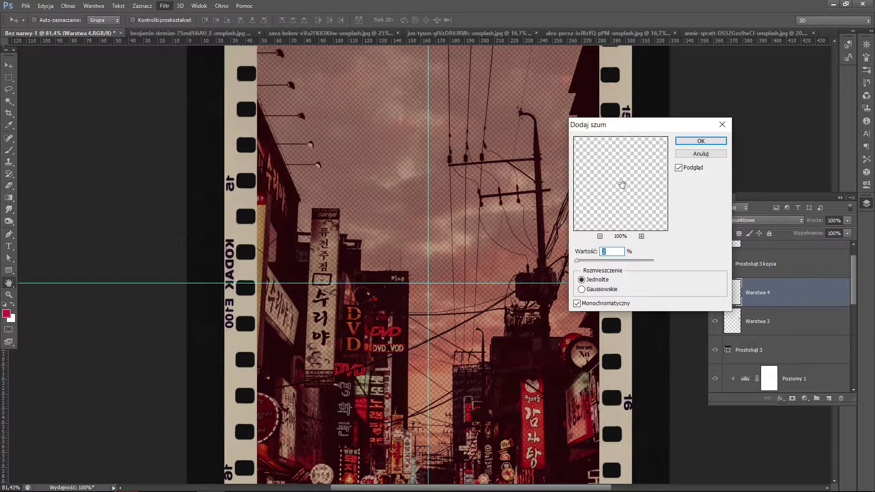
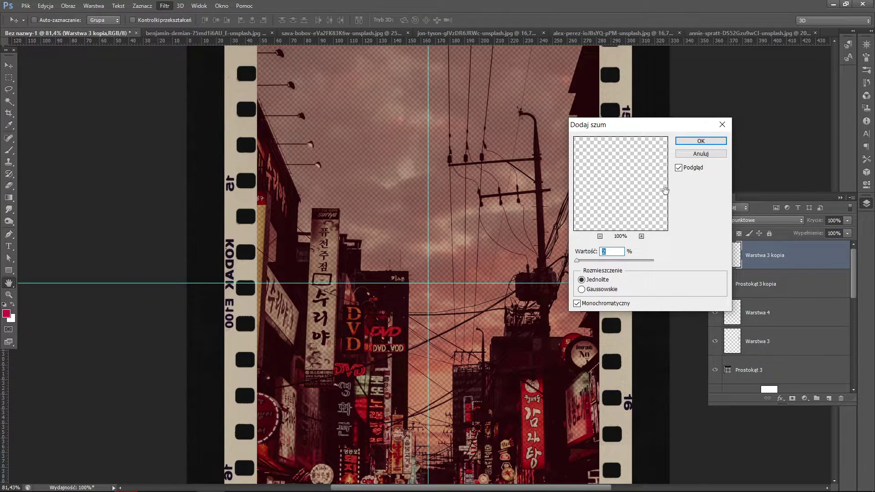
- Apply 2% uniform monochromatic noise to the texture layer
key("Return")
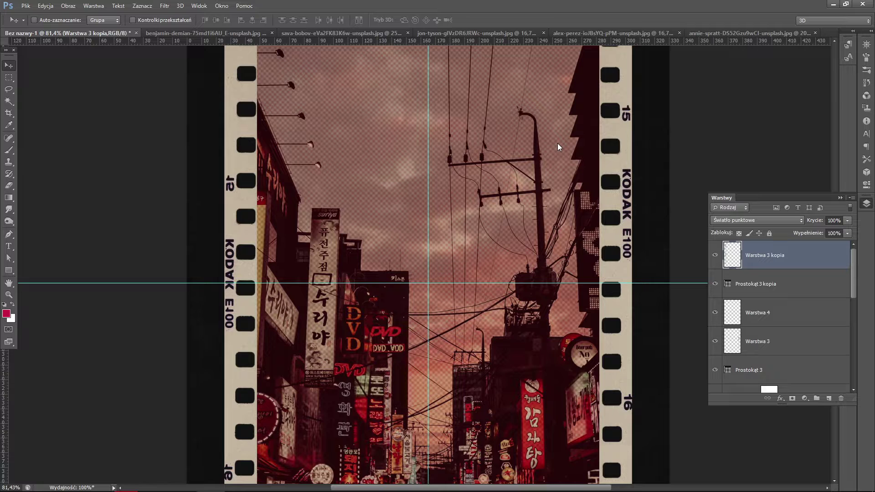
scroll(558, 144, "down", 3)
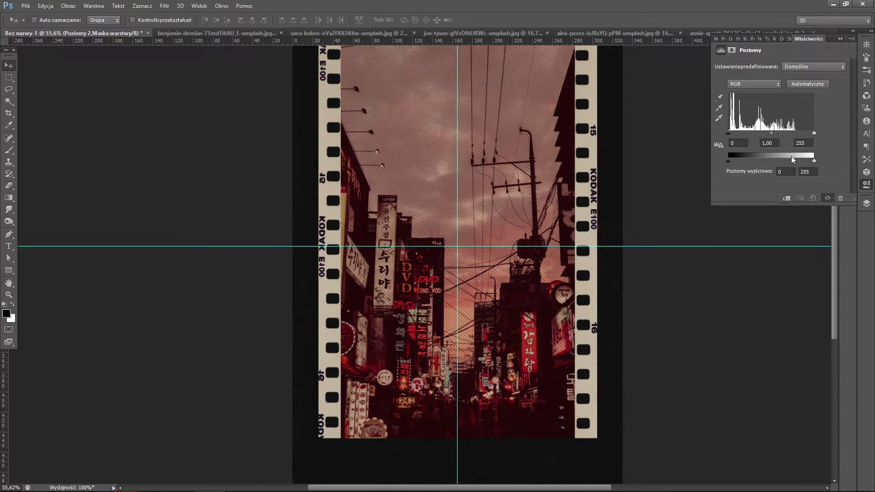
- Set the new Levels adjustment's midtone to 0,82 and output white to 247
left_click(867, 203)
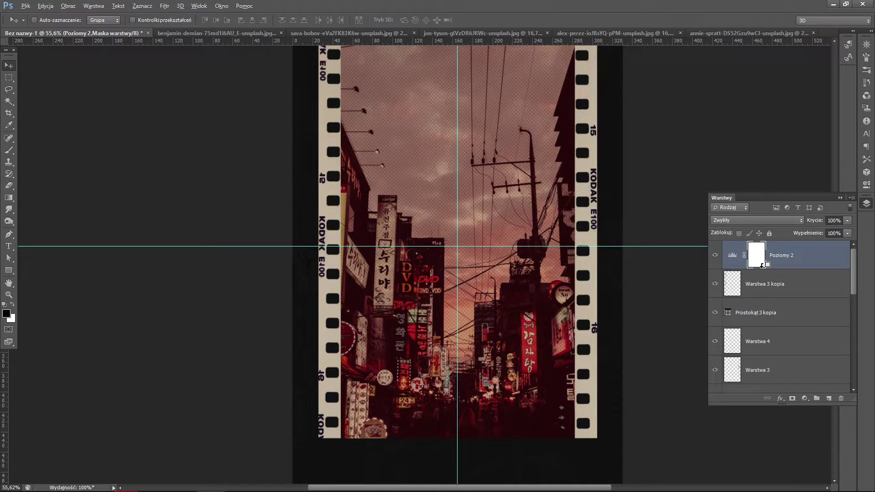
left_click(762, 264)
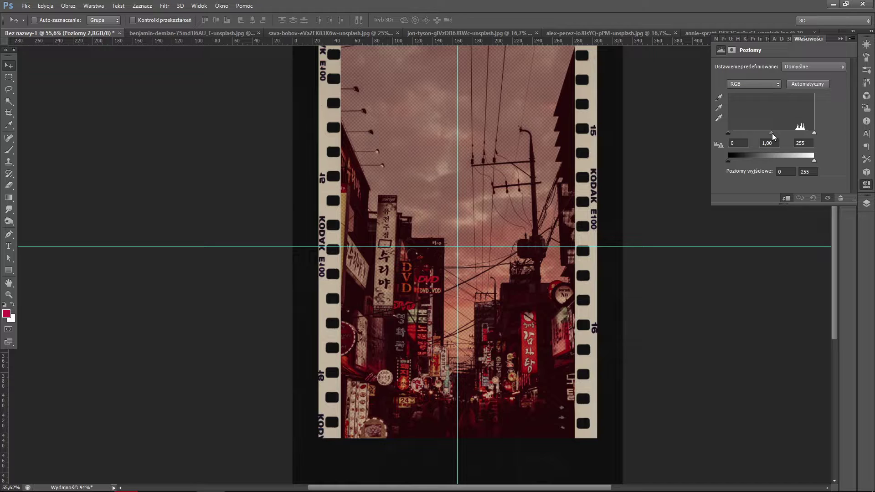
left_click_drag(772, 133, 777, 133)
left_click_drag(814, 160, 812, 162)
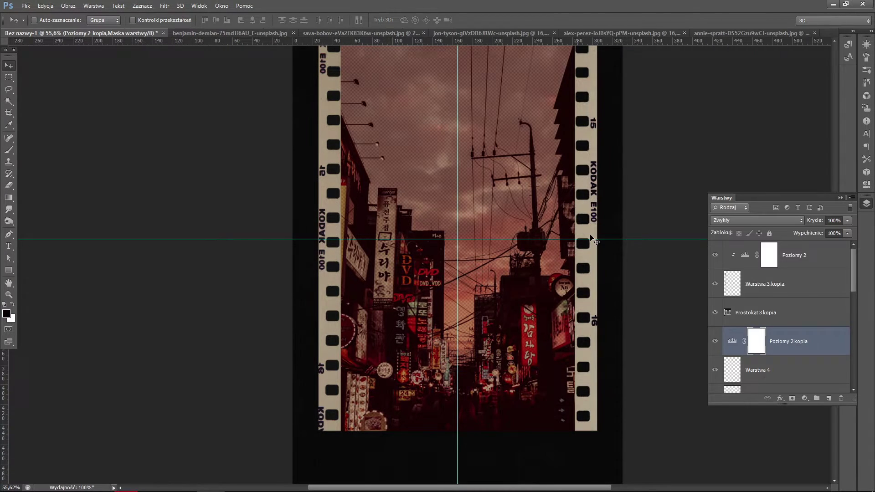
- Group the Levels copy and both texture layers as Grupa 1, clipping Levels to Warstwa 4
scroll(781, 339, "down", 2)
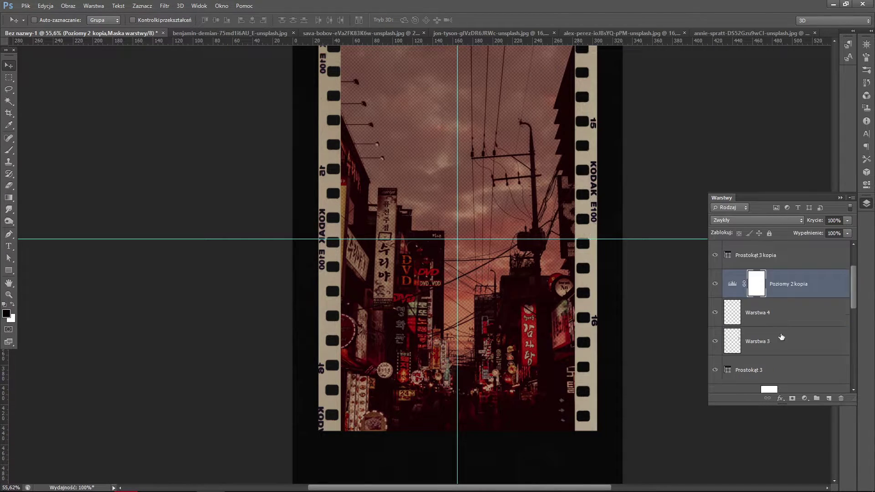
left_click(782, 337, "shift")
key("ctrl+g")
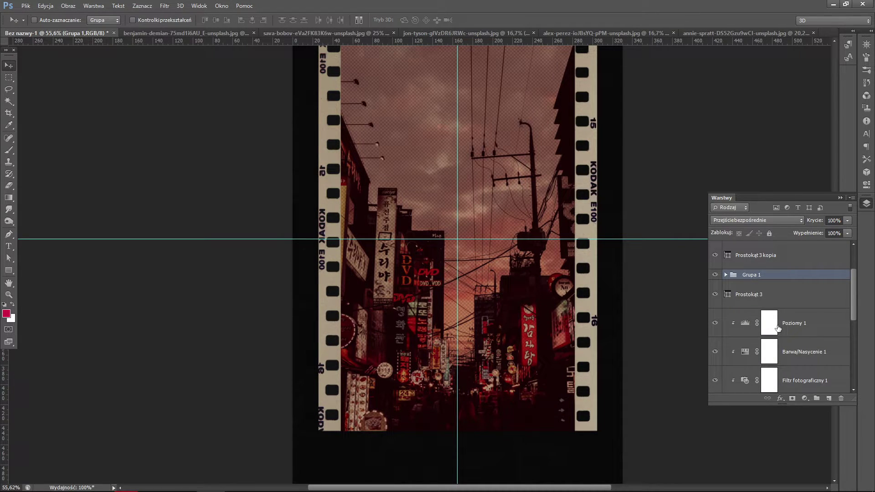
left_click(726, 275)
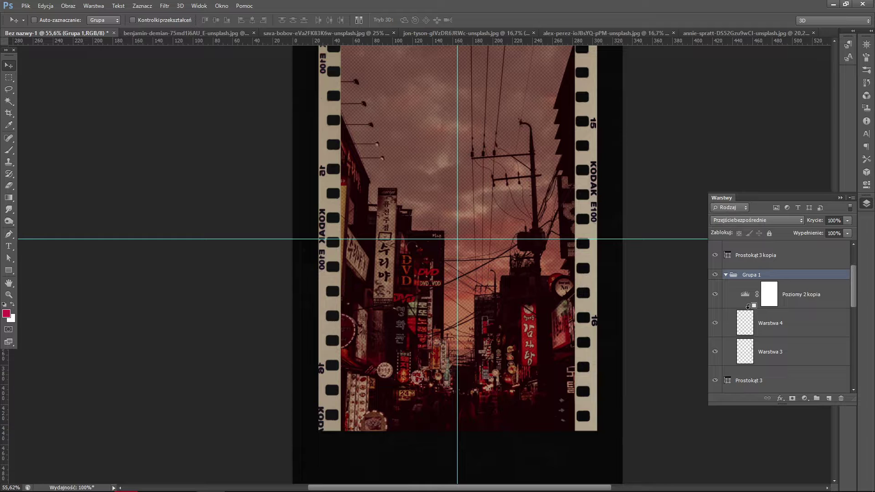
left_click(749, 305, "alt")
scroll(648, 278, "up", 1)
scroll(647, 279, "up", 1)
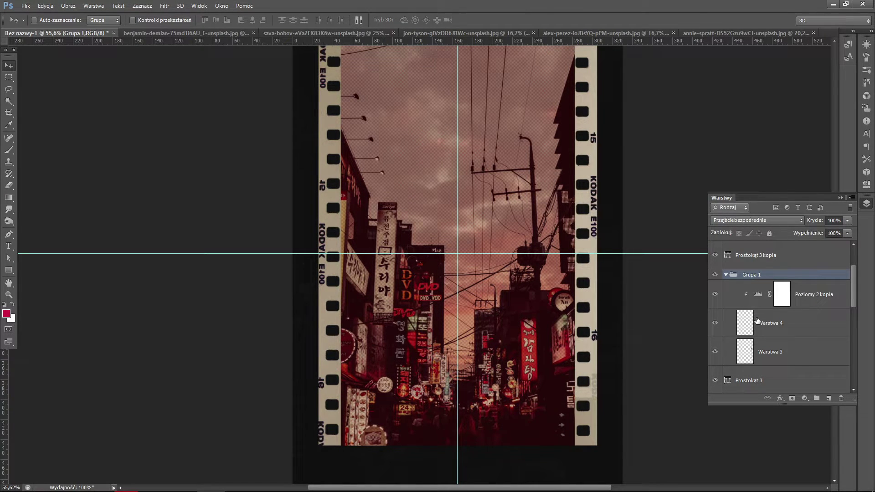
- Select Warstwa 4 and Warstwa 3 together and bring up their layer options
left_click(758, 321)
left_click(755, 339, "shift")
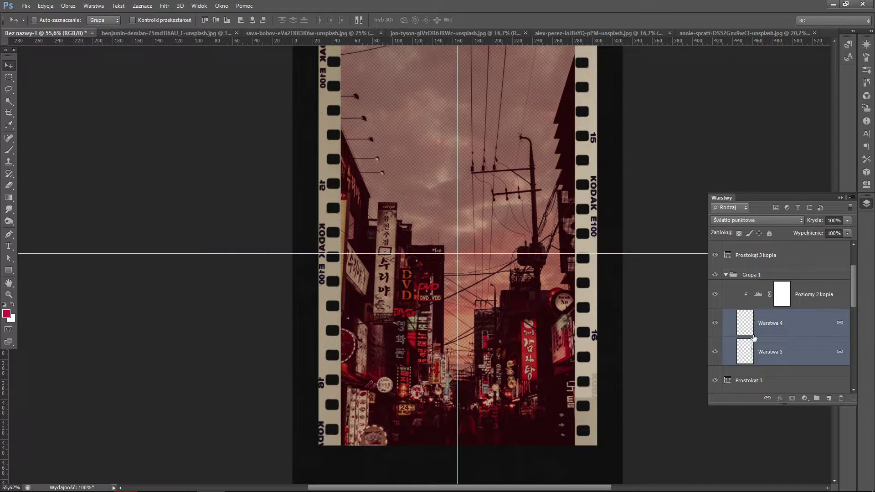
right_click(781, 343)
left_click(775, 343)
left_click(796, 345)
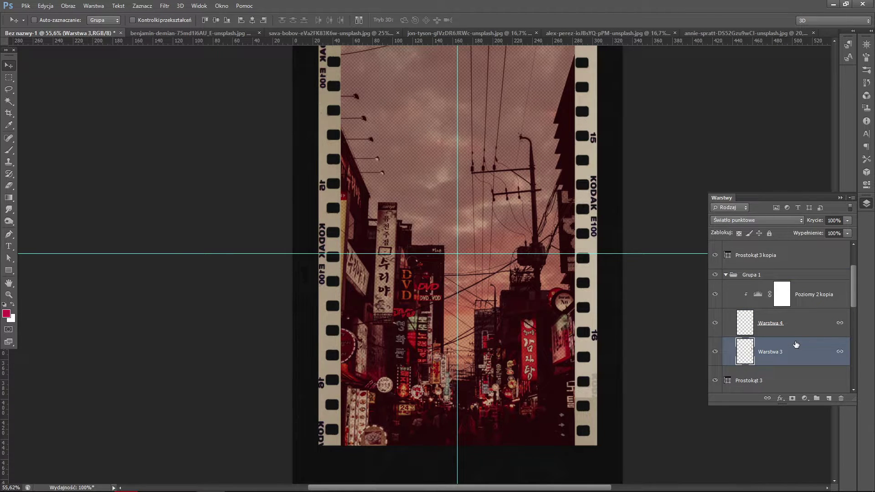
left_click(784, 323, "shift")
right_click(785, 328)
key("Escape")
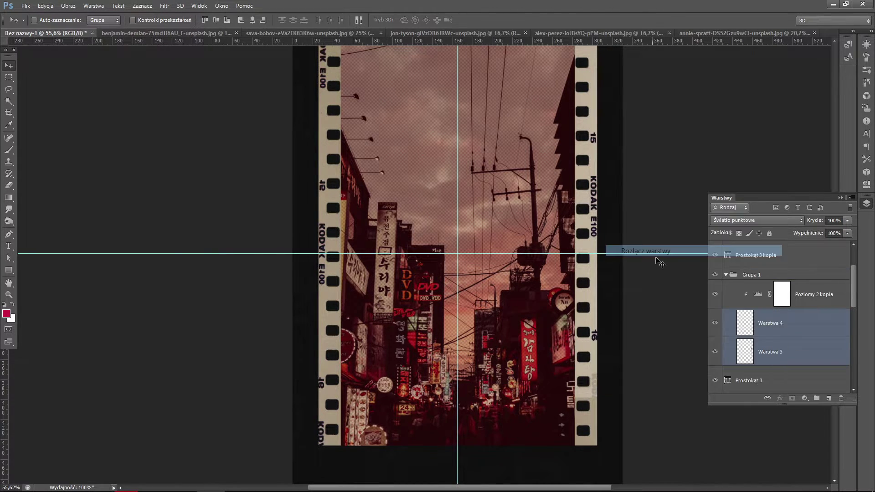
right_click(762, 332)
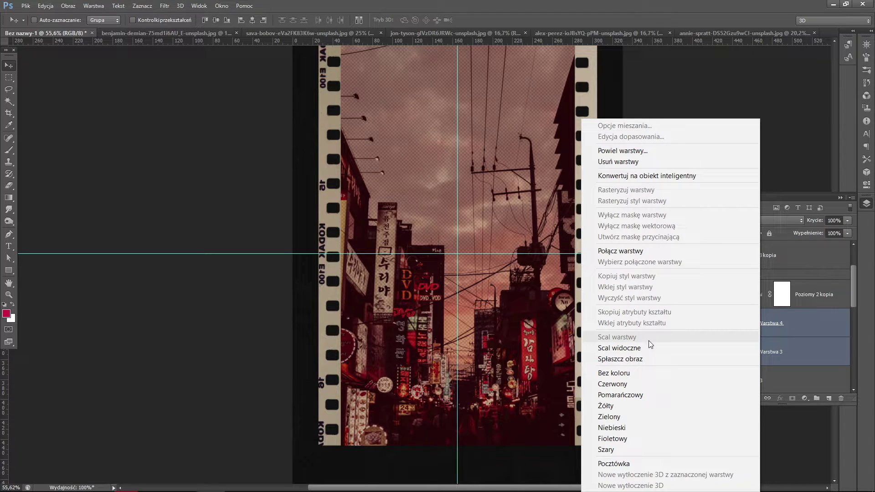
left_click(780, 350)
- Merge Warstwa 3 into Warstwa 4 and clip the Levels copy to the merged layer
left_click(781, 350, "shift")
right_click(781, 350)
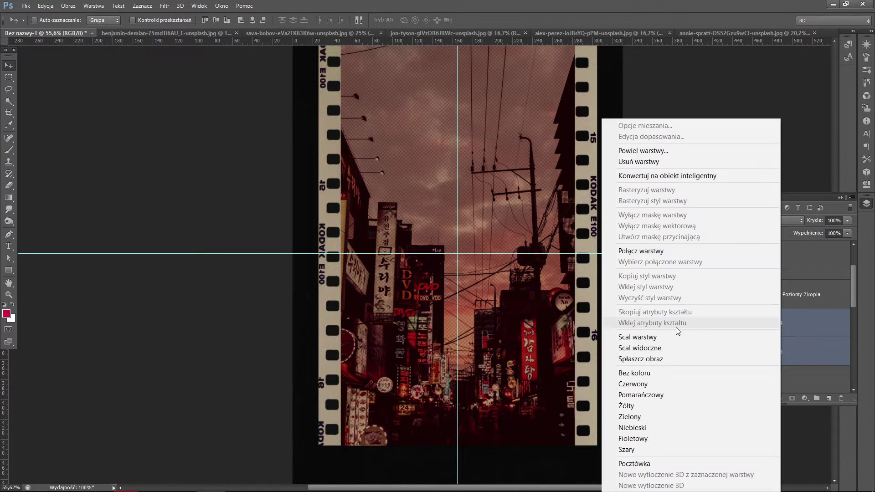
left_click(678, 337)
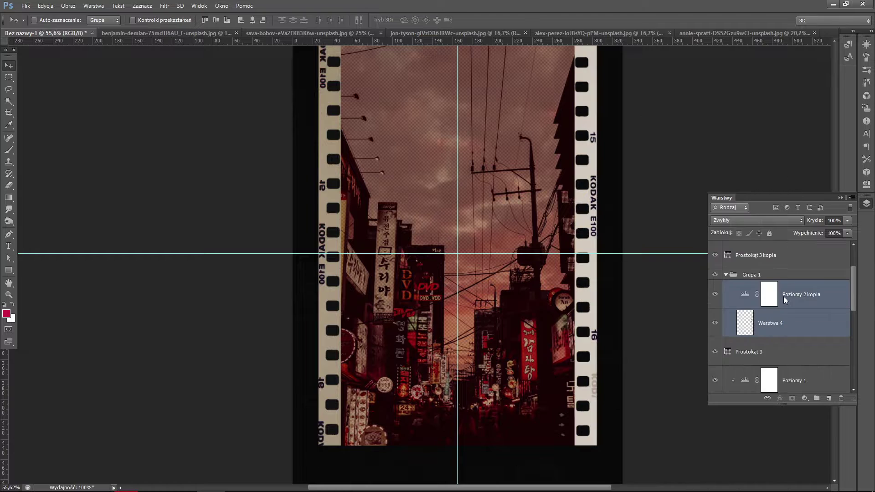
left_click(767, 310)
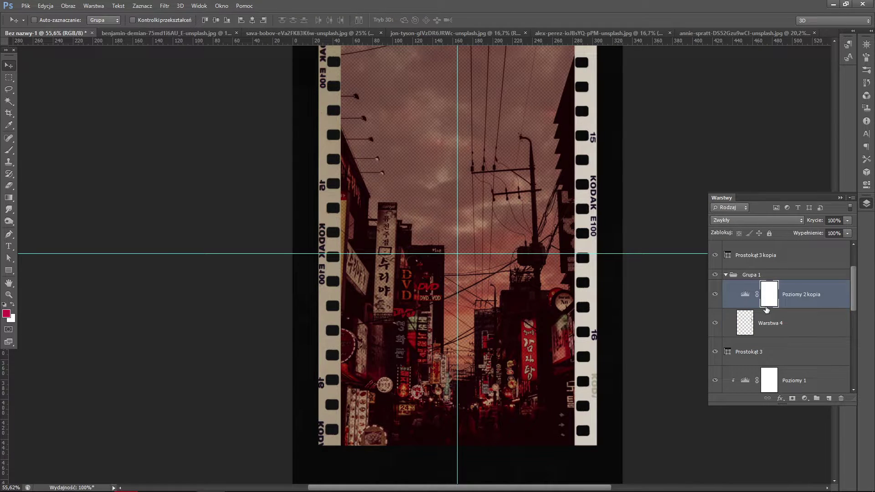
left_click(767, 309, "alt")
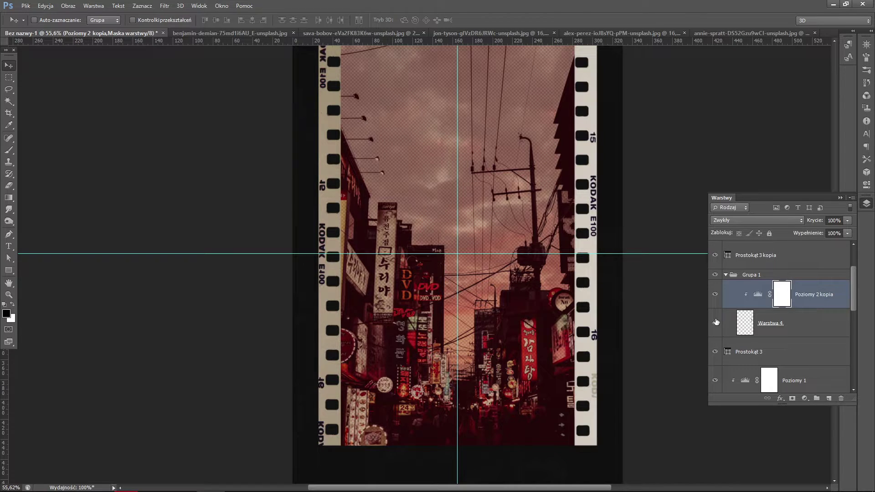
- Darken the Levels copy's midtones to 0,58 and undo the texture merge
double_click(757, 296)
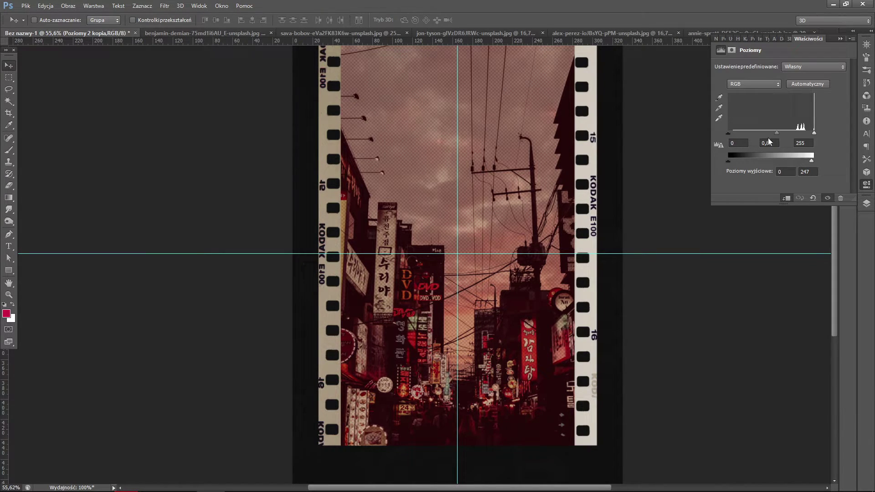
left_click_drag(777, 134, 785, 133)
left_click(867, 203)
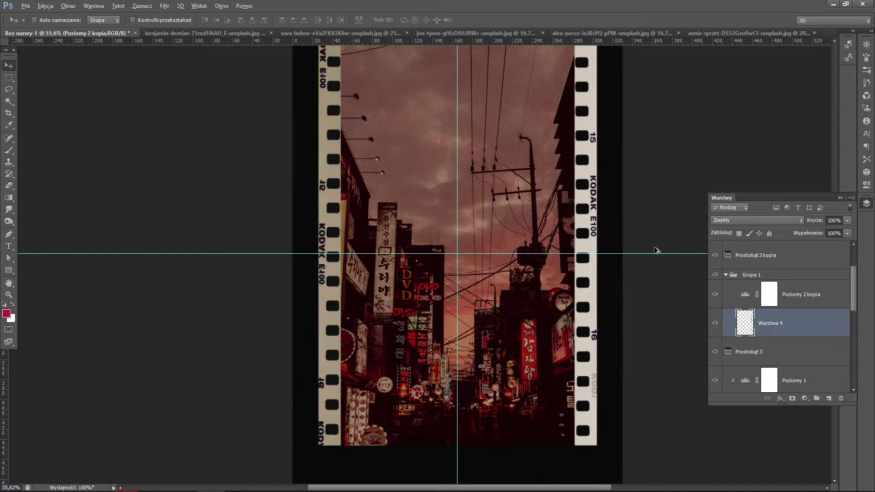
key("ctrl+alt+z")
key("ctrl+alt+z")
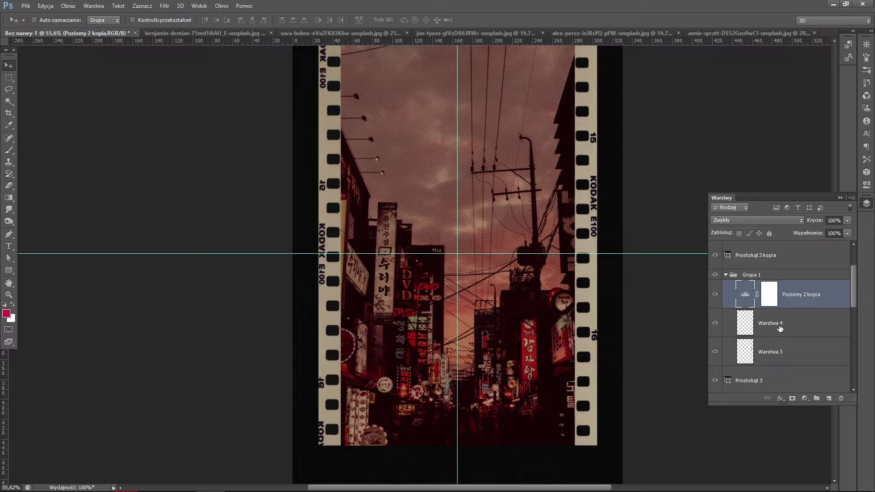
- Clip the Levels copy to Warstwa 4 and place a duplicate Levels above Warstwa 3
left_click(734, 322)
left_click(716, 350)
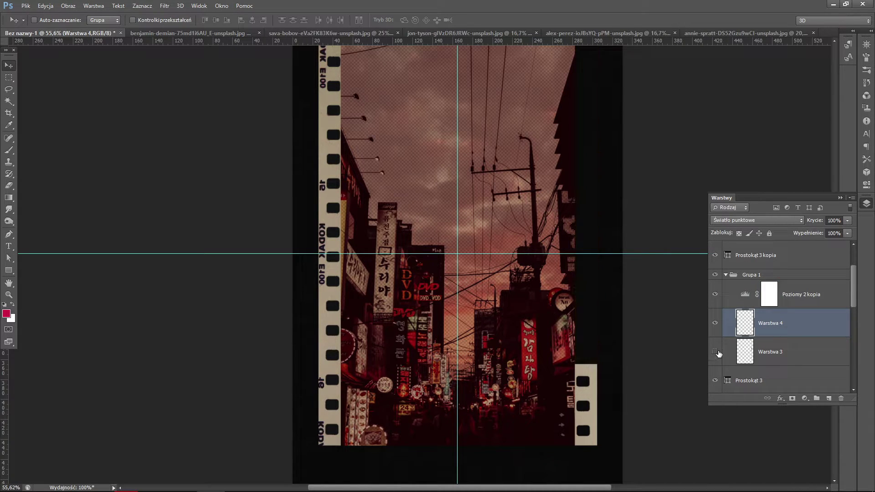
left_click(715, 324)
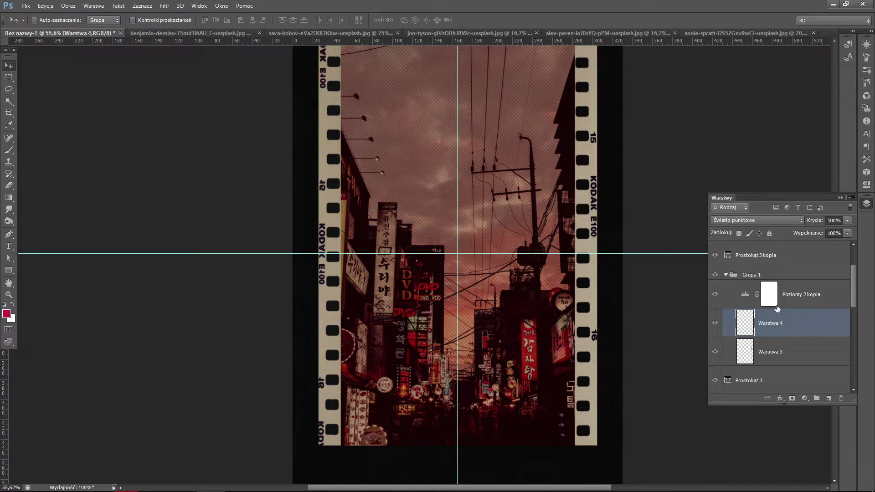
left_click(804, 296)
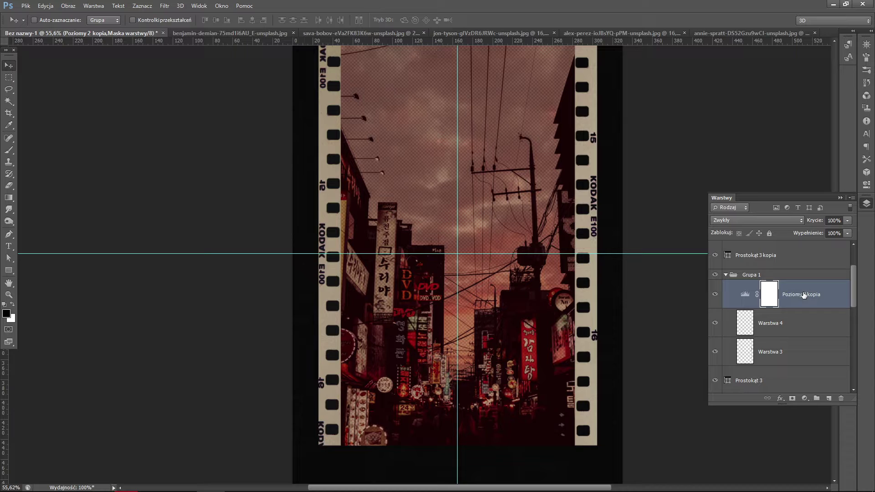
left_click(757, 309, "alt")
key("ctrl+j")
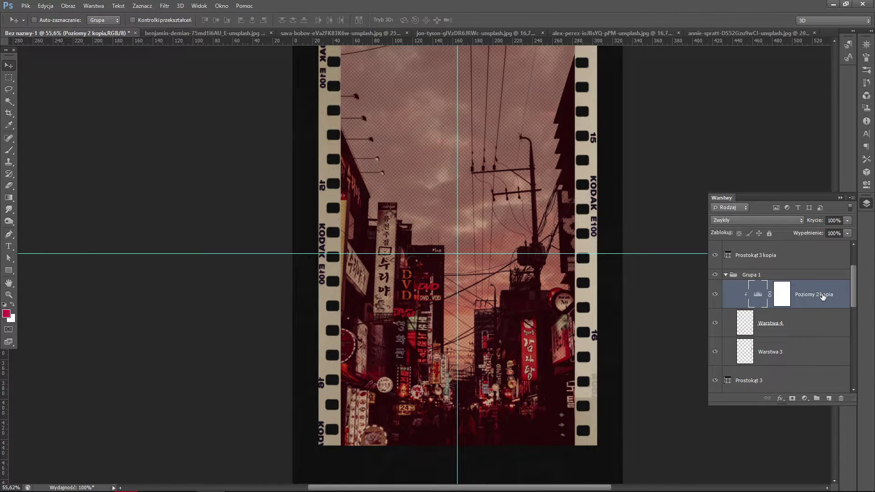
left_click_drag(816, 296, 805, 361)
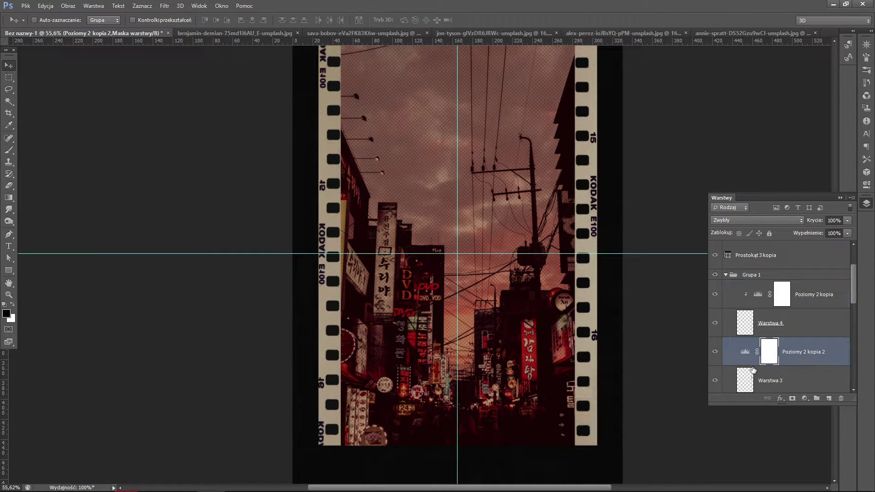
- Clip the duplicate Levels to Warstwa 3
left_click(746, 366, "alt")
scroll(606, 380, "down", 1)
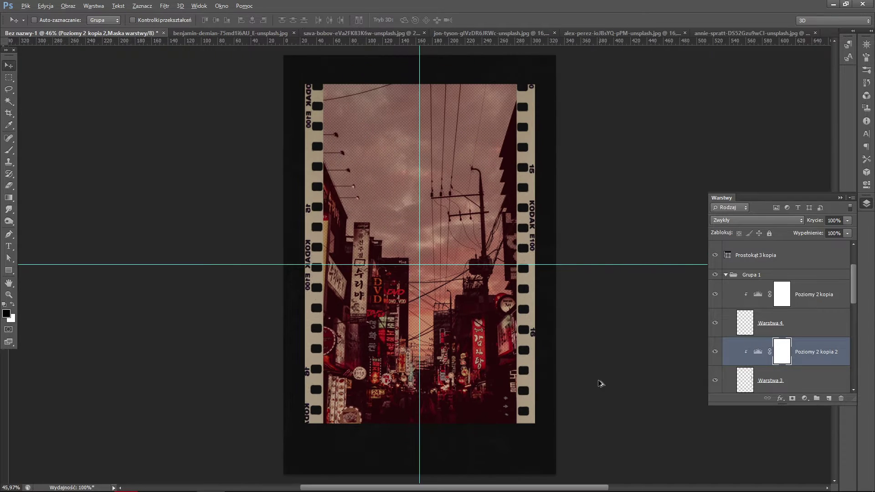
scroll(399, 119, "up", 2)
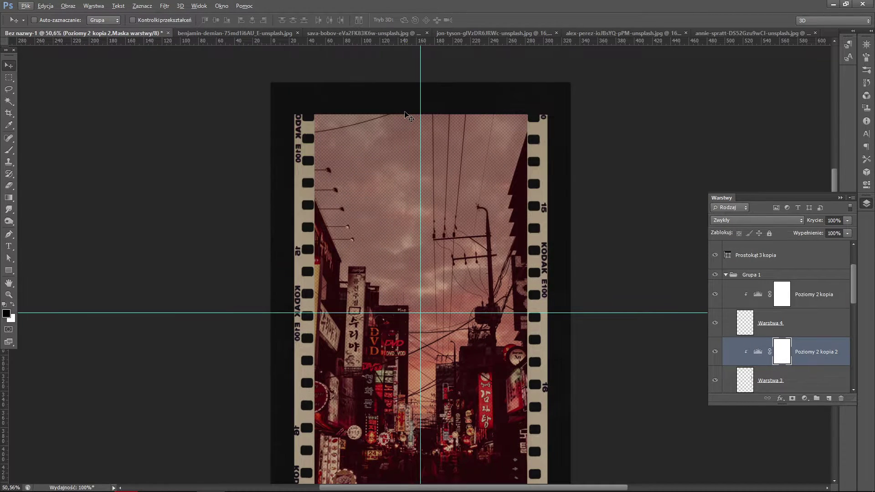
scroll(405, 114, "down", 3)
scroll(405, 114, "down", 1)
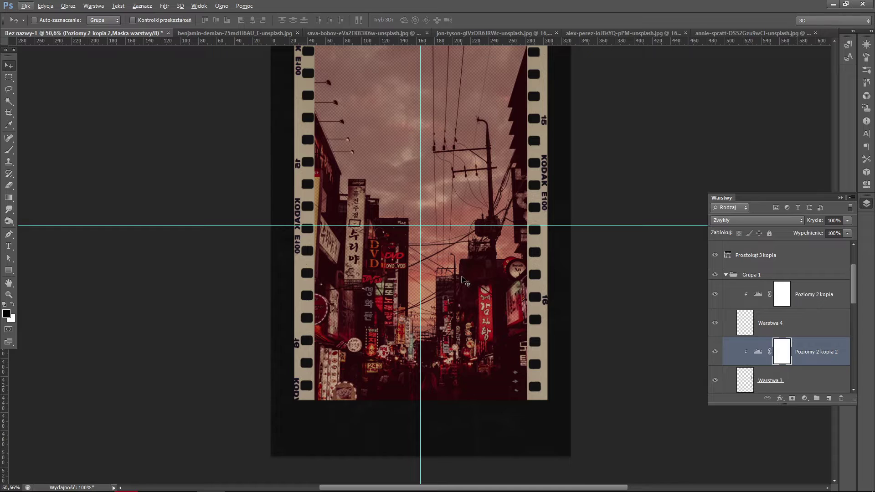
scroll(410, 305, "up", 2)
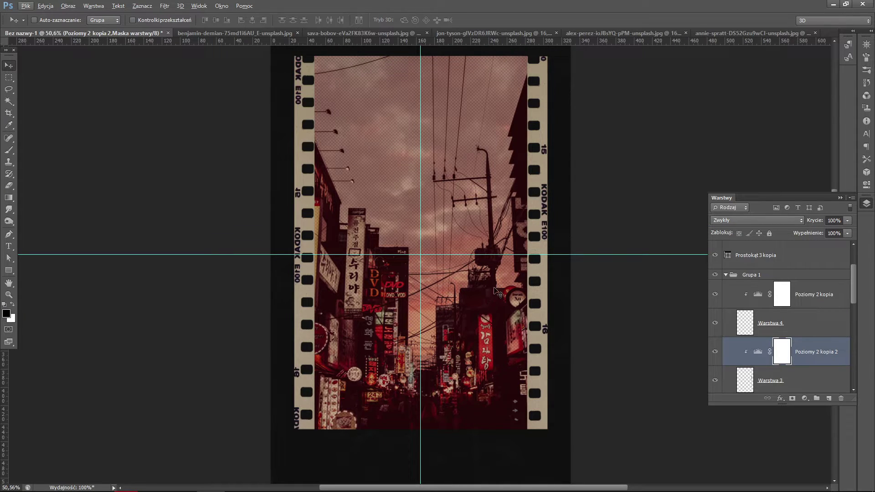
scroll(462, 201, "up", 1)
scroll(593, 240, "up", 1)
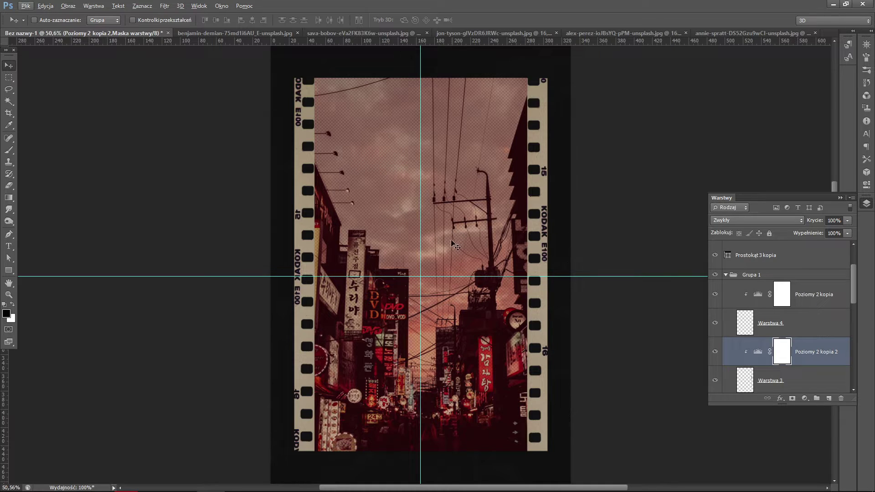
scroll(406, 84, "up", 1)
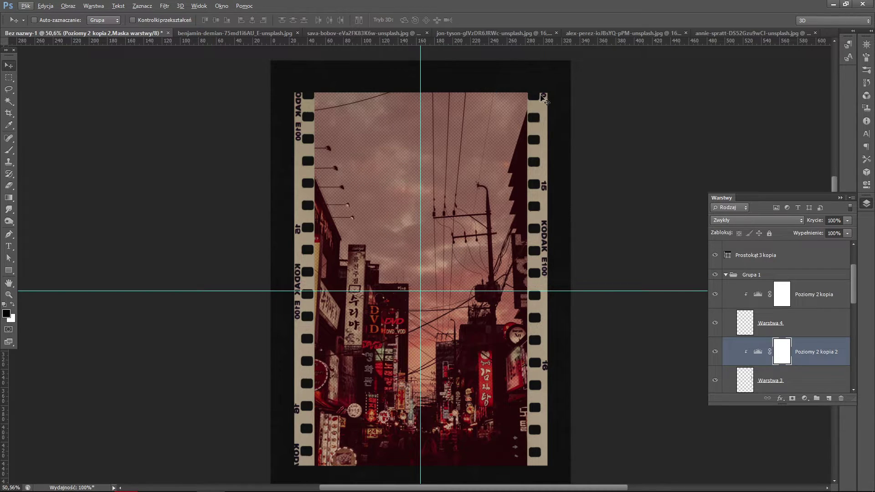
scroll(501, 110, "down", 10)
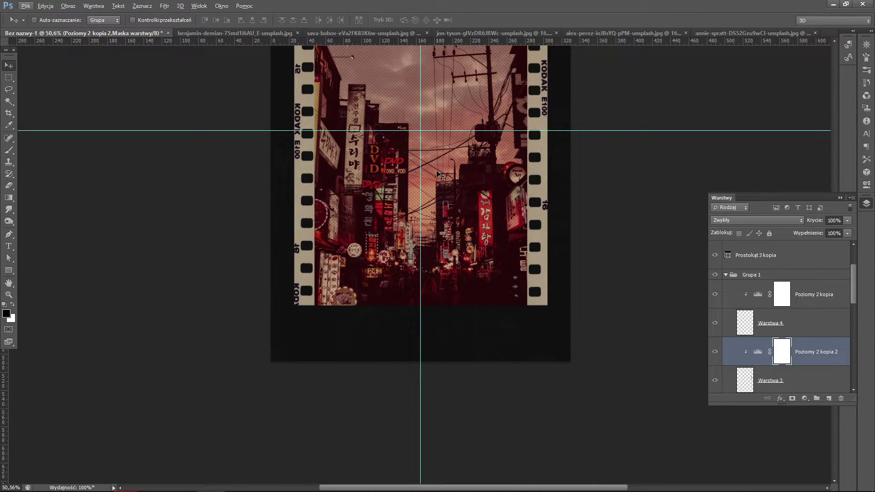
- Make the Poziomy 2 adjustment layer active and reset colours to default black and white
left_click(793, 255)
scroll(789, 260, "up", 2)
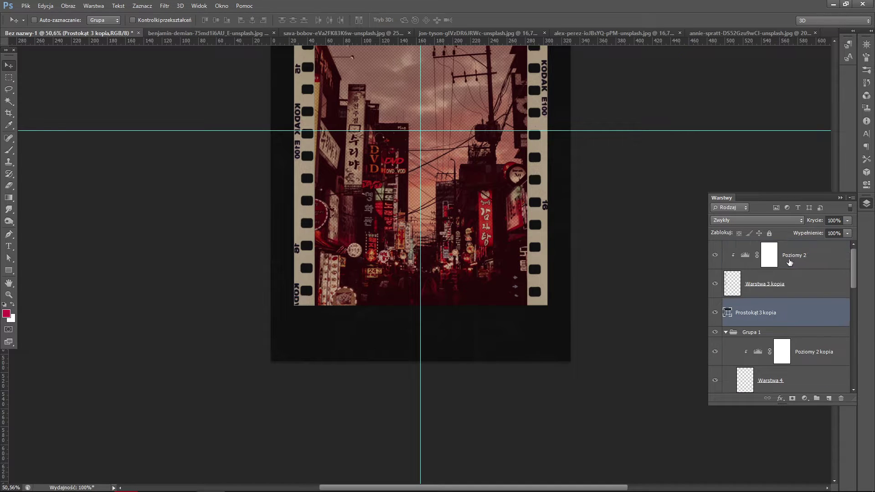
left_click(805, 255)
key("d")
scroll(461, 238, "up", 3, "alt")
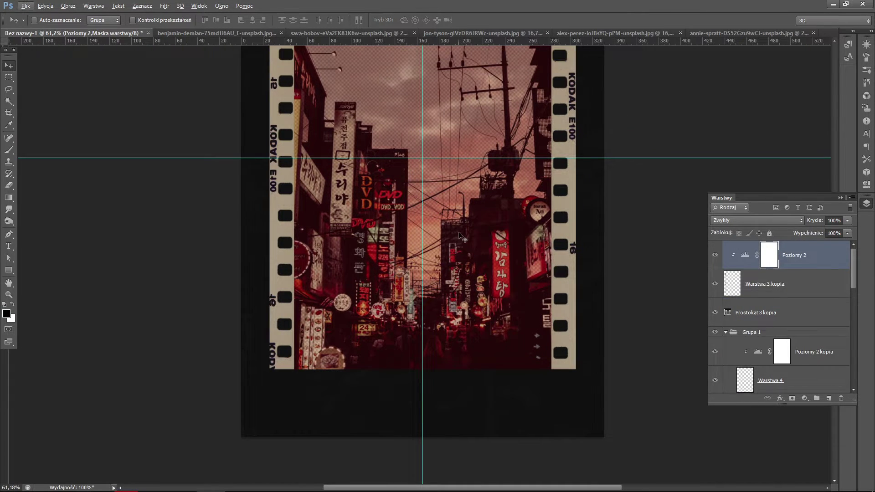
left_click(13, 247)
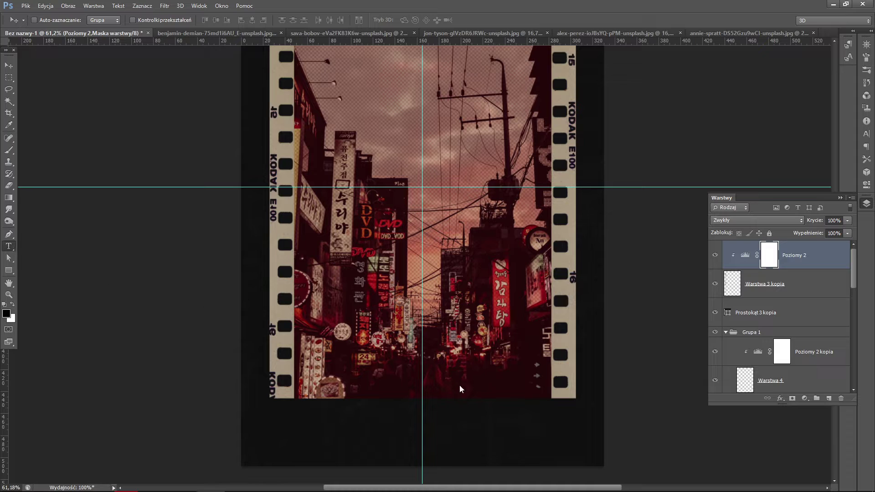
- Type SEOUL at 72 pt in a new text layer near the photo's bottom
left_click(438, 375)
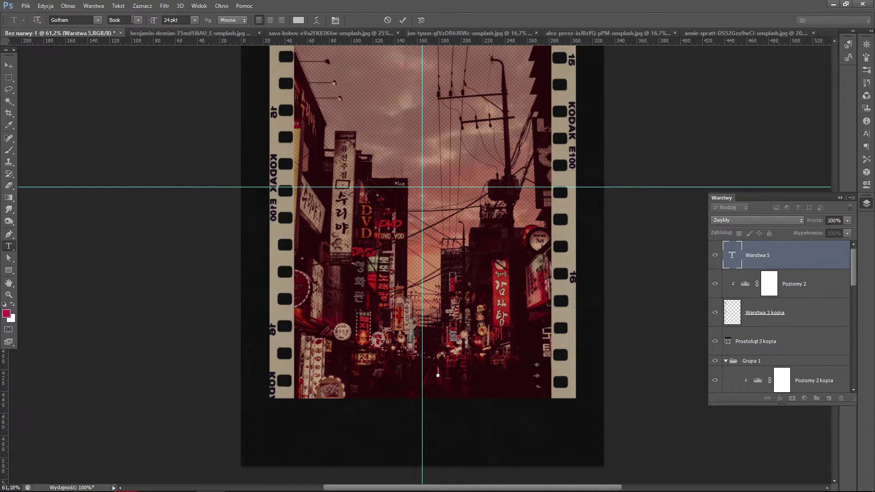
left_click(194, 20)
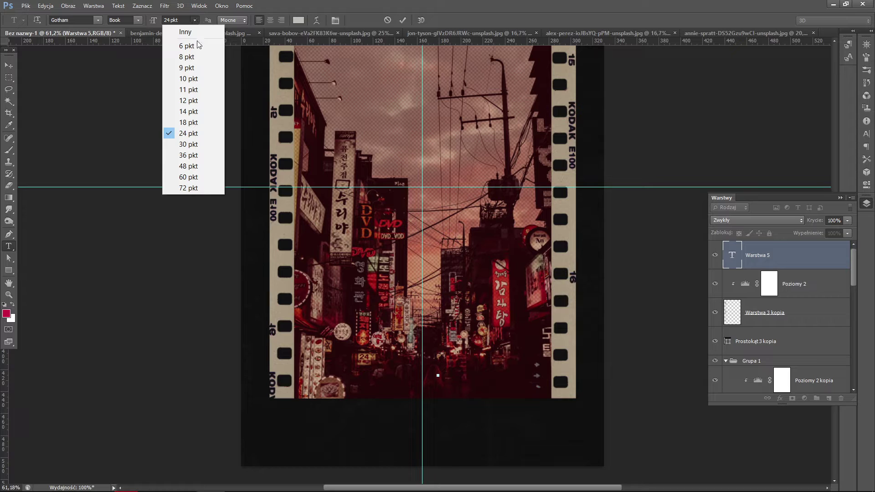
left_click(192, 188)
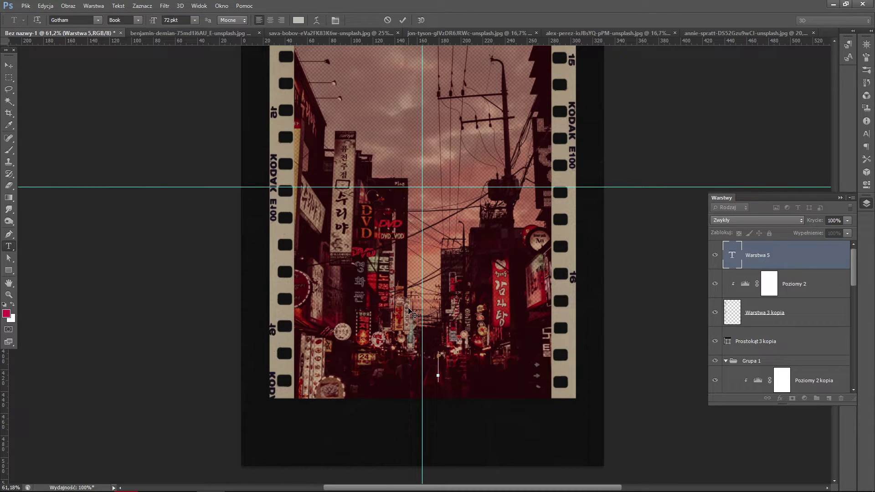
type("SEOU")
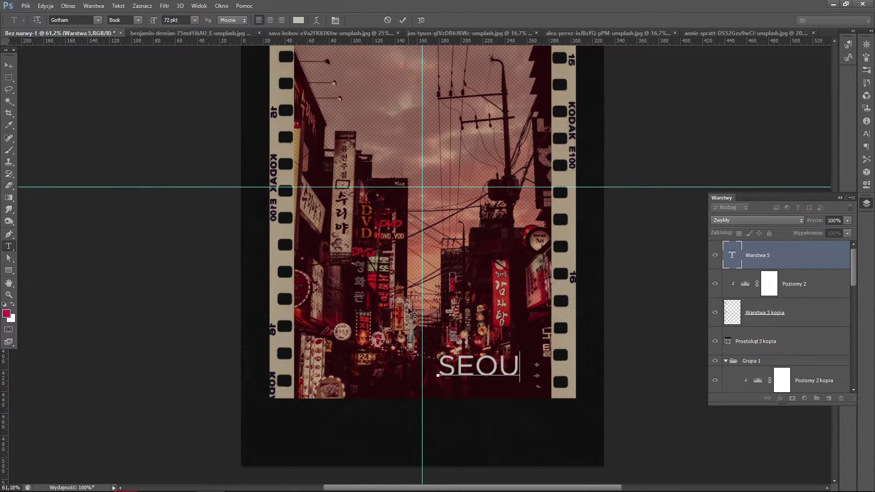
type("L")
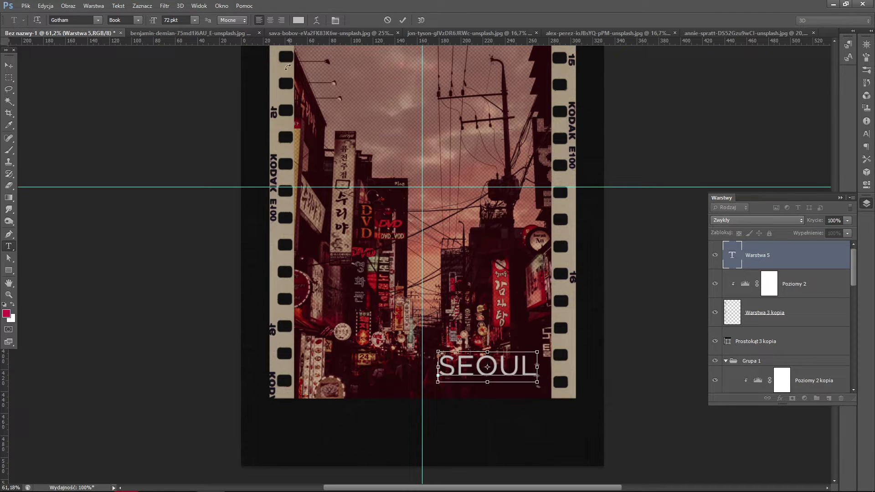
key("ctrl+a")
- Free-transform SEOUL to 138.6% and centre it along the photo's bottom edge
left_click(45, 5)
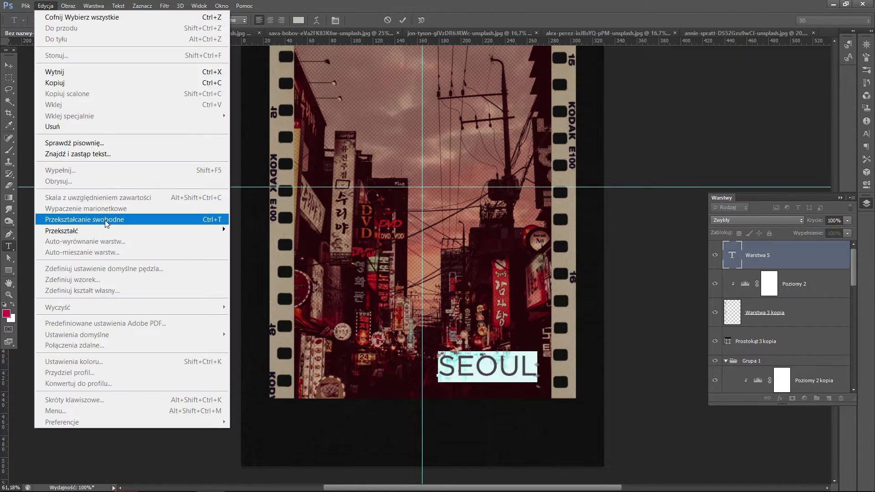
left_click(222, 225)
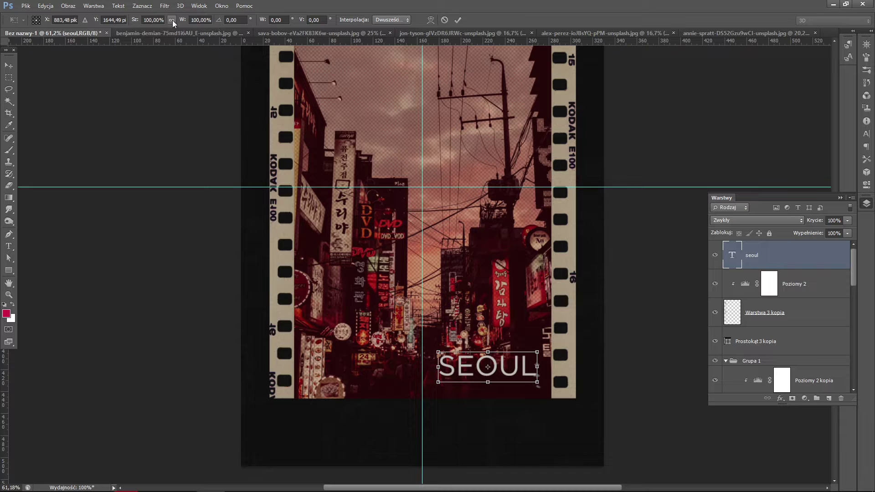
left_click_drag(537, 352, 567, 340)
mouse_move(537, 375)
left_mouse_down()
mouse_move(504, 397)
mouse_move(505, 407)
left_mouse_up()
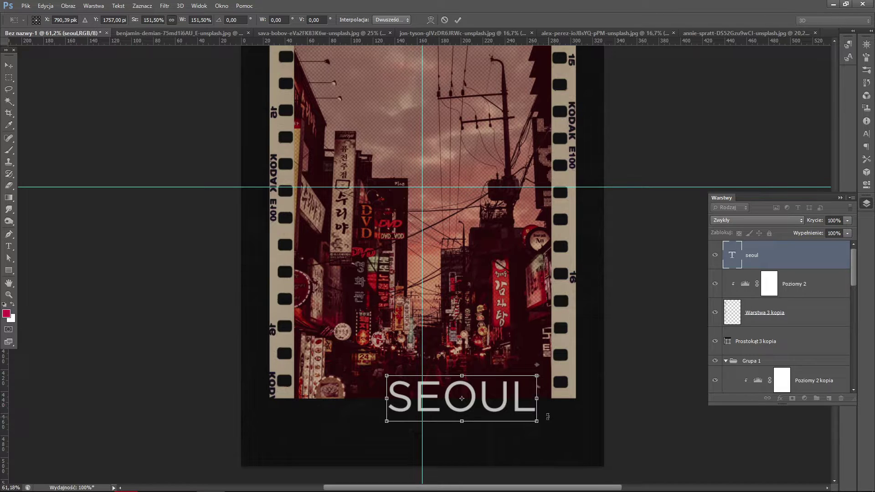
left_click_drag(539, 377, 514, 393)
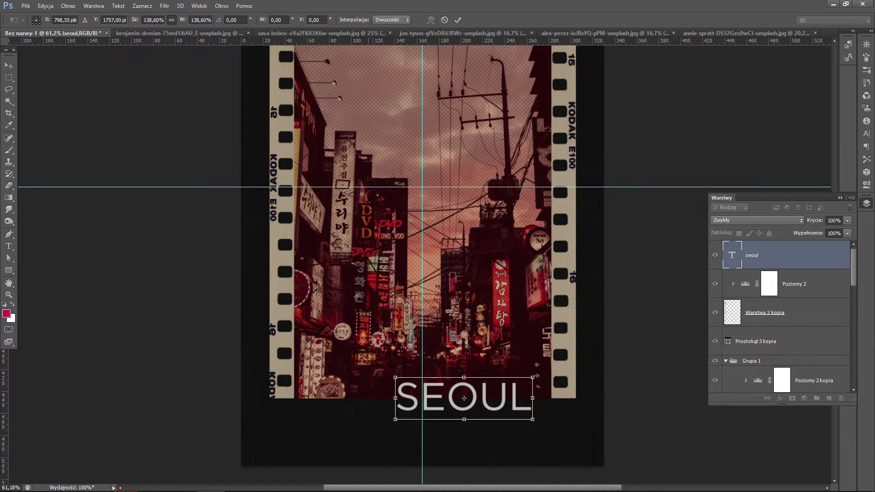
left_click(9, 68)
left_click(403, 188)
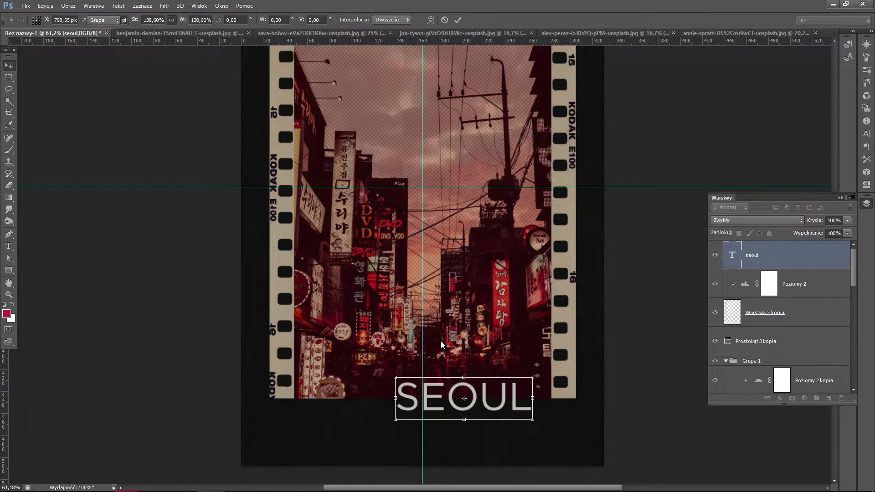
left_click(9, 246)
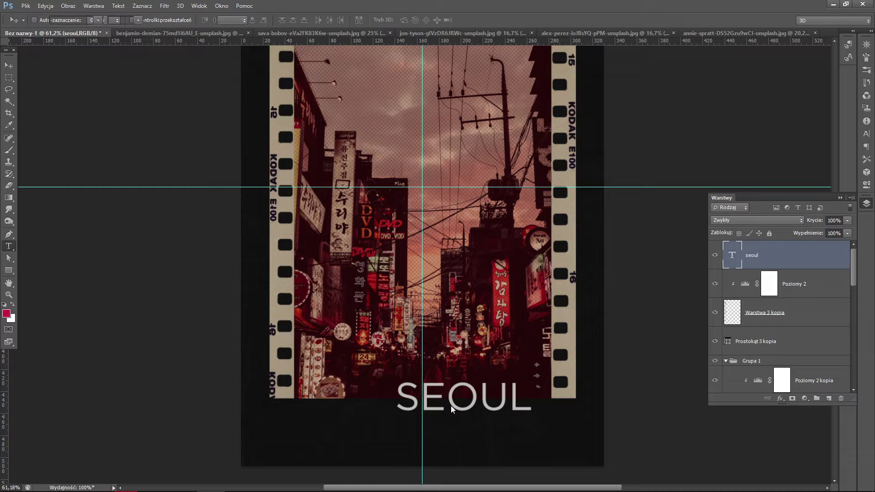
- Set the SEOUL title to the Gotham Light weight
double_click(452, 410)
left_click(138, 20)
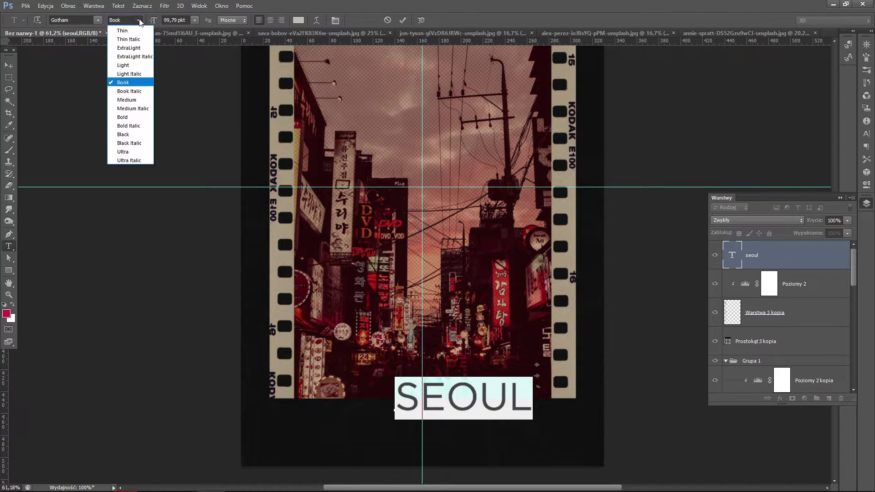
left_click(124, 65)
left_click(8, 65)
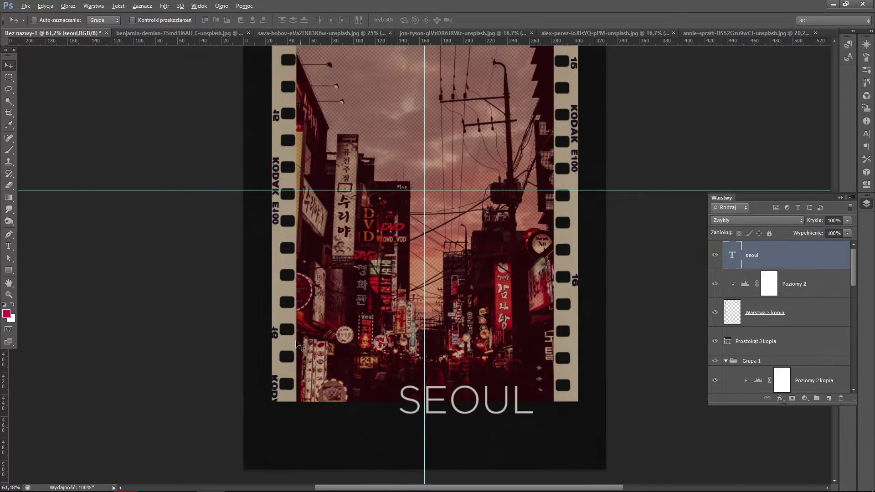
key("t")
- Colour SEOUL beige #ad9d87, sampled from the film border
double_click(480, 396)
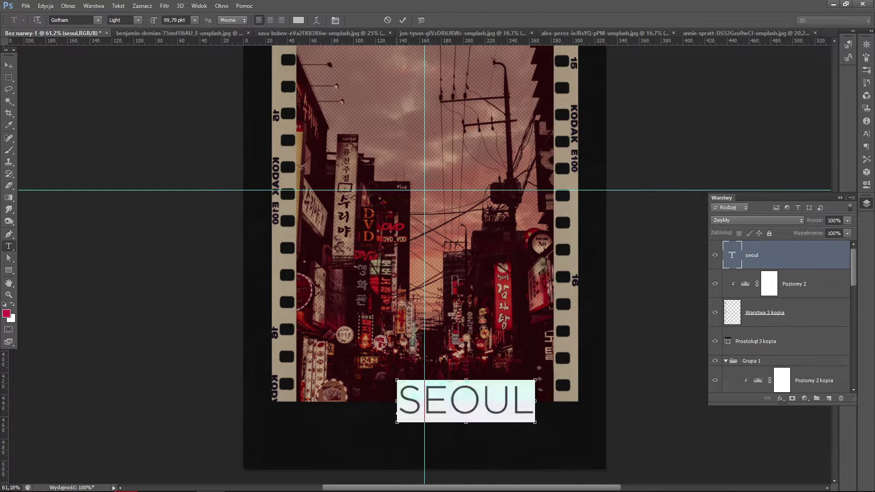
left_click(298, 20)
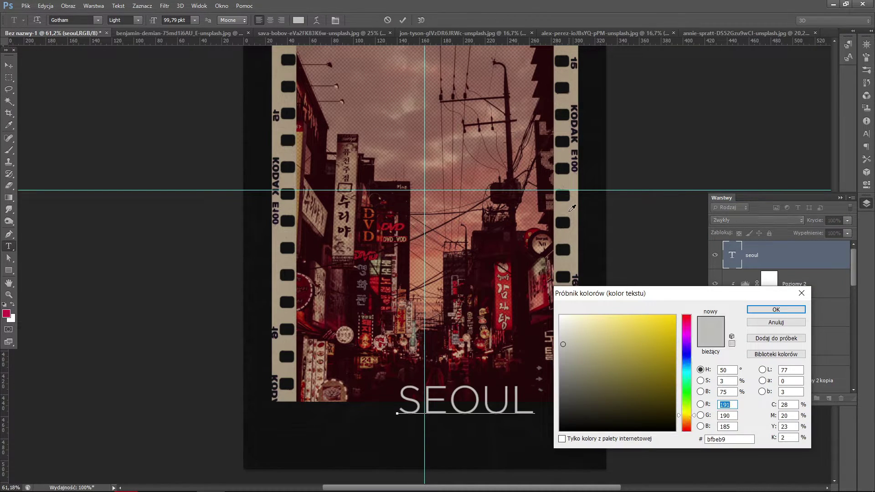
left_click(573, 208)
left_click(579, 212)
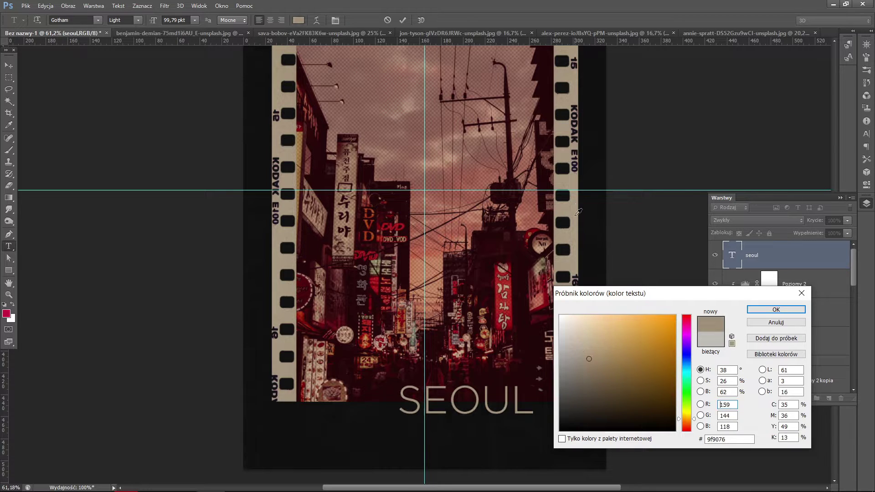
left_click(579, 212)
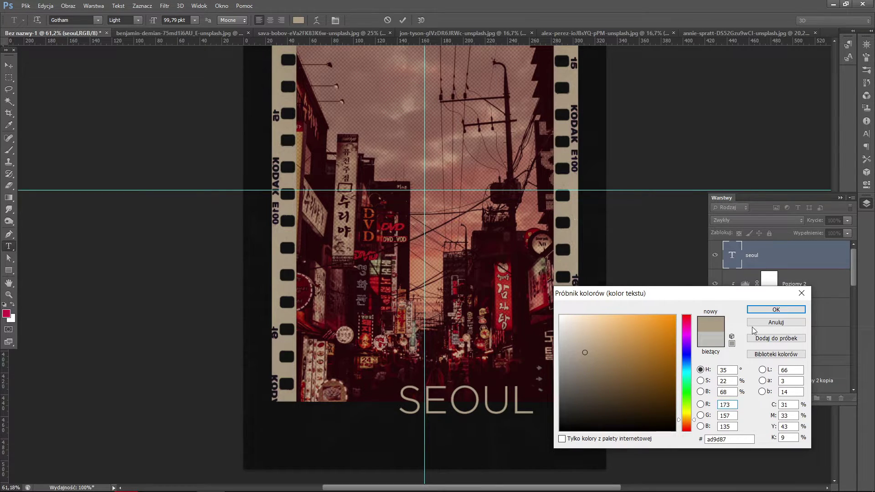
left_click(776, 310)
left_click(9, 65)
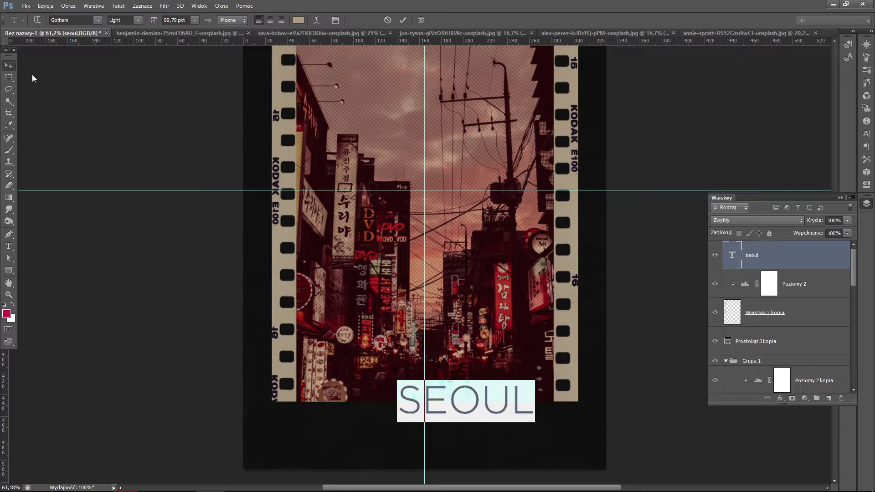
scroll(515, 422, "down", 2)
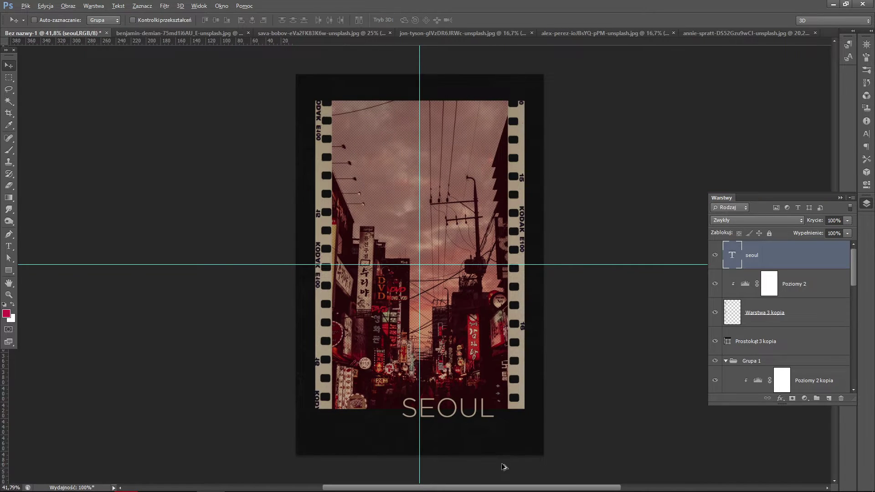
- Switch SEOUL to the Gotham ExtraLight weight
scroll(504, 467, "up", 1)
key("t")
left_click(463, 423)
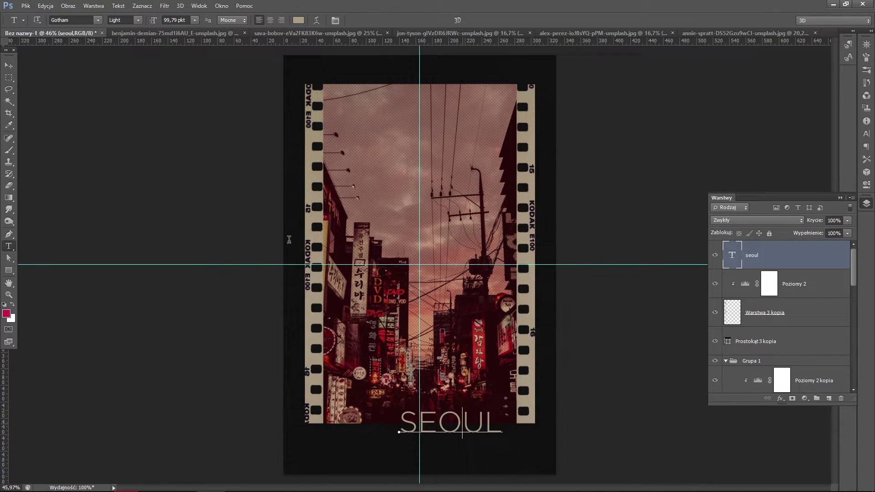
key("ctrl+a")
left_click(137, 21)
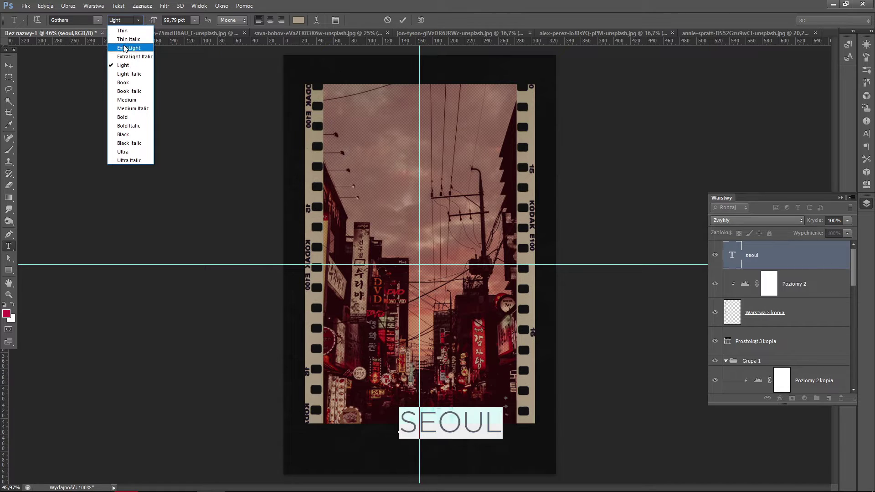
left_click(124, 48)
left_click(9, 66)
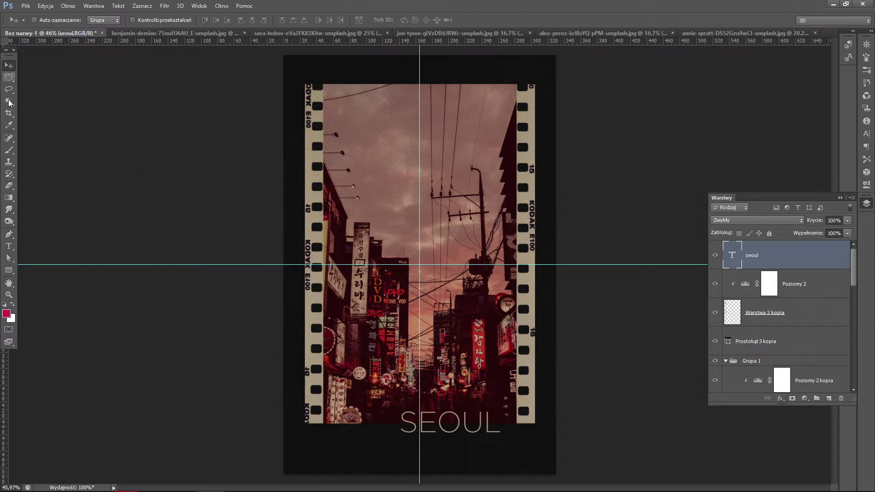
- Set the SEOUL text size to 130 pt
left_click(9, 246)
left_click(457, 424)
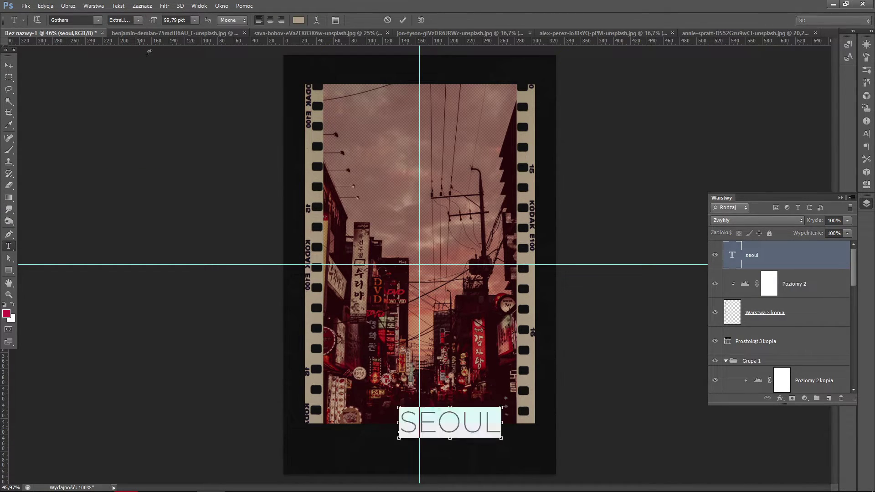
key("ctrl+a")
left_click(170, 21)
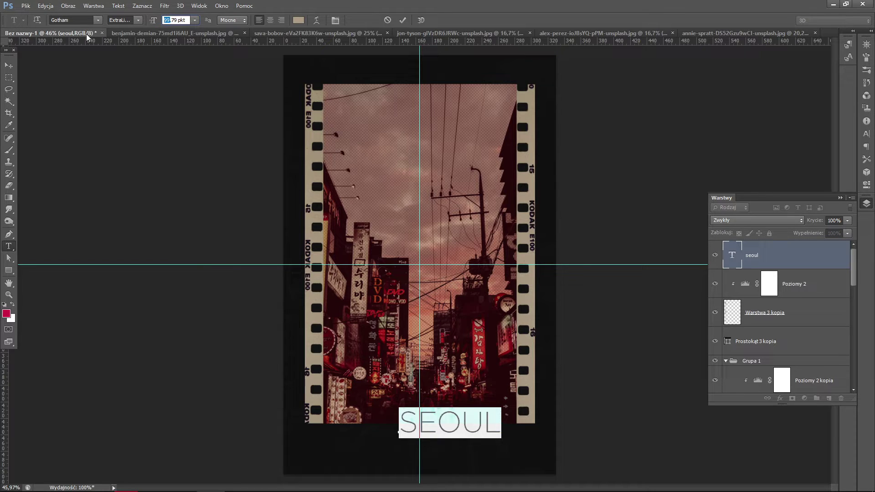
type("12")
key("Return")
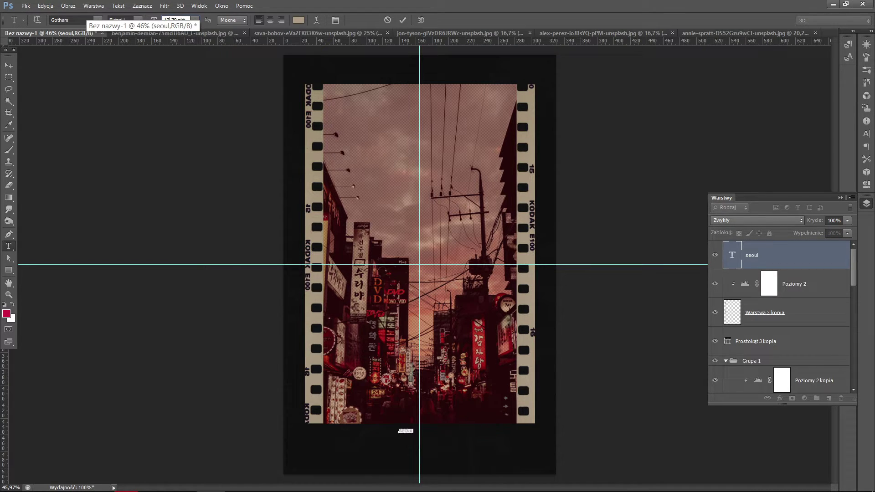
type("130")
key("Return")
left_click(8, 65)
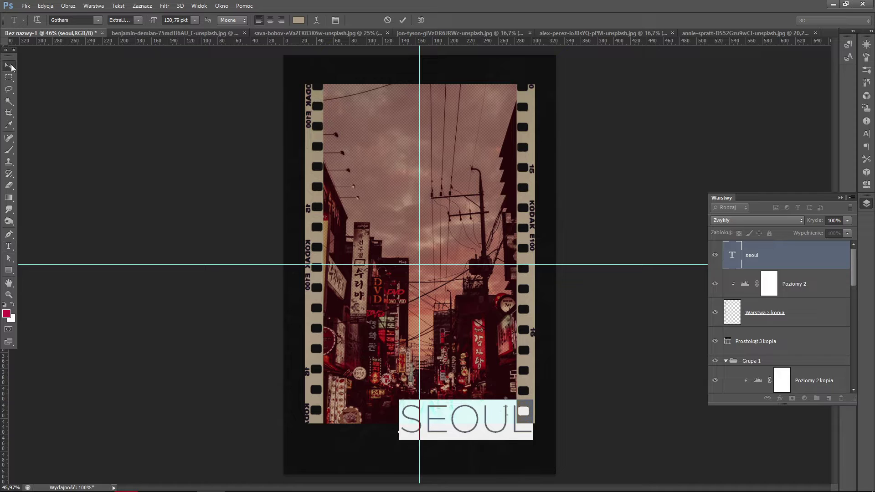
- Move SEOUL below the film strip into the bottom-left margin
mouse_move(519, 319)
left_mouse_down()
mouse_move(484, 328)
mouse_move(486, 375)
mouse_move(482, 351)
left_mouse_up()
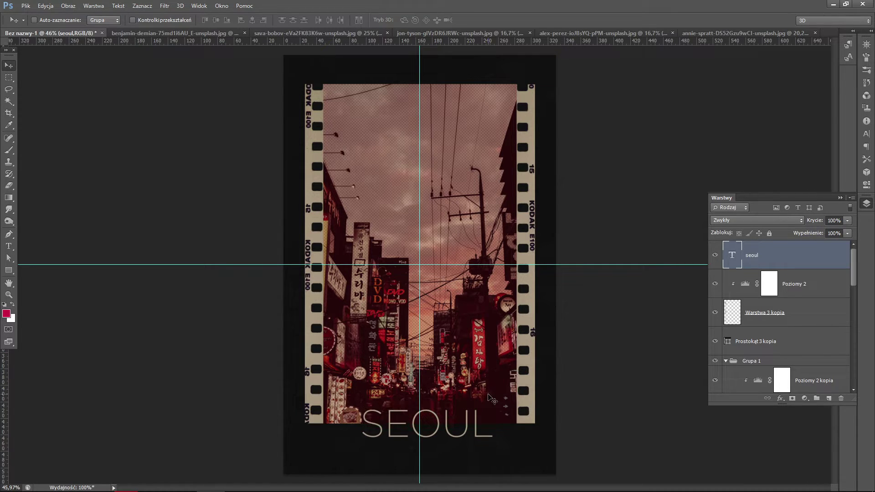
left_click_drag(488, 394, 453, 400)
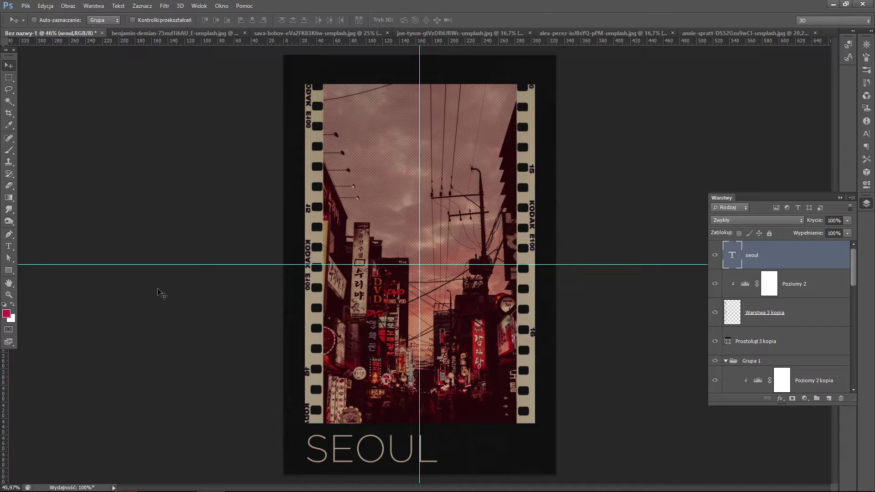
left_click(9, 247)
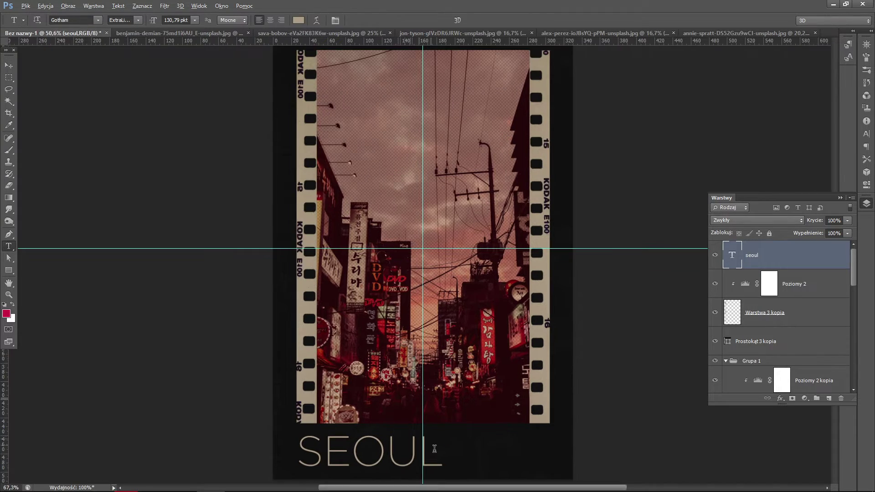
- Add a 48 pt SOUTH KOREA text layer to the right of SEOUL
scroll(428, 438, "up", 3)
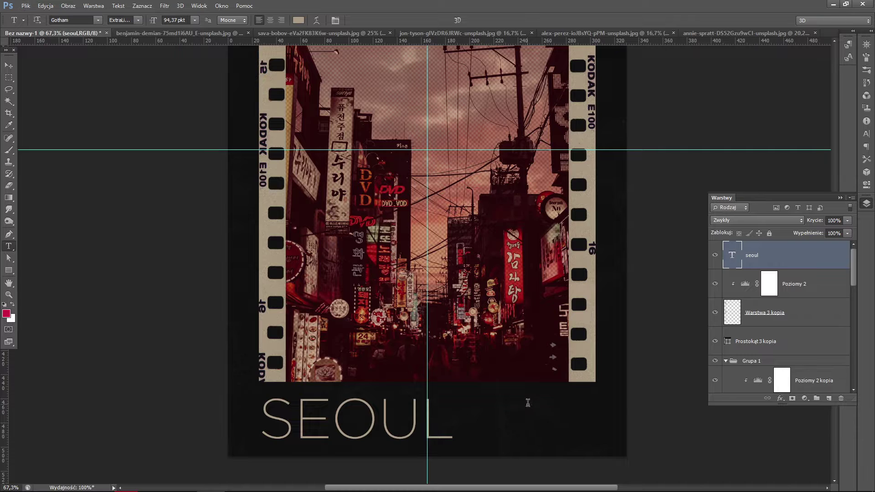
left_click(528, 403)
left_click(195, 20)
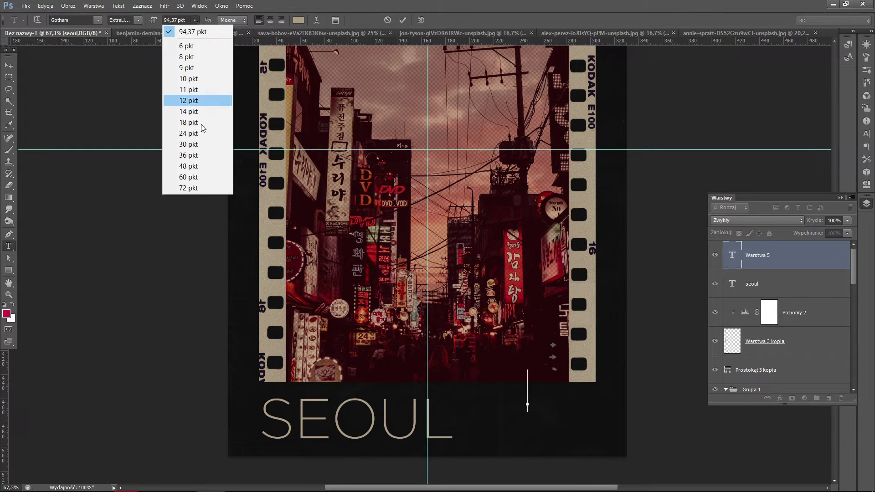
left_click(191, 188)
type("S")
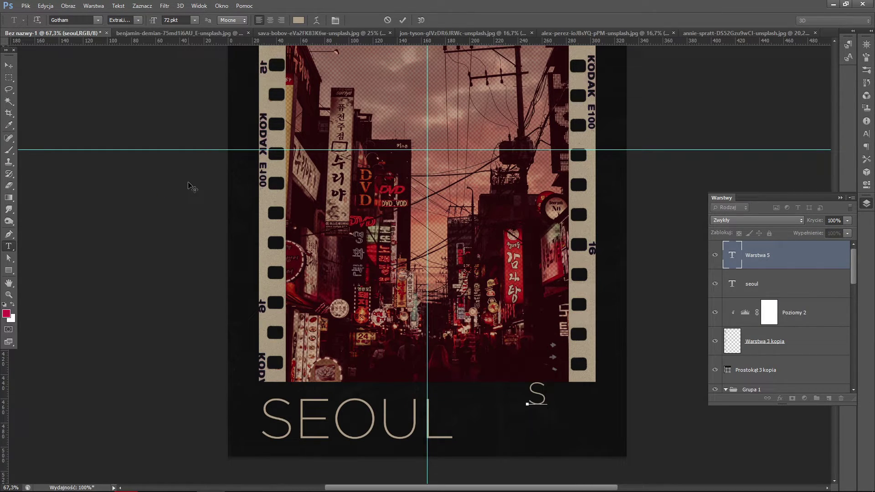
key("ctrl+a")
left_click(195, 20)
left_click(191, 167)
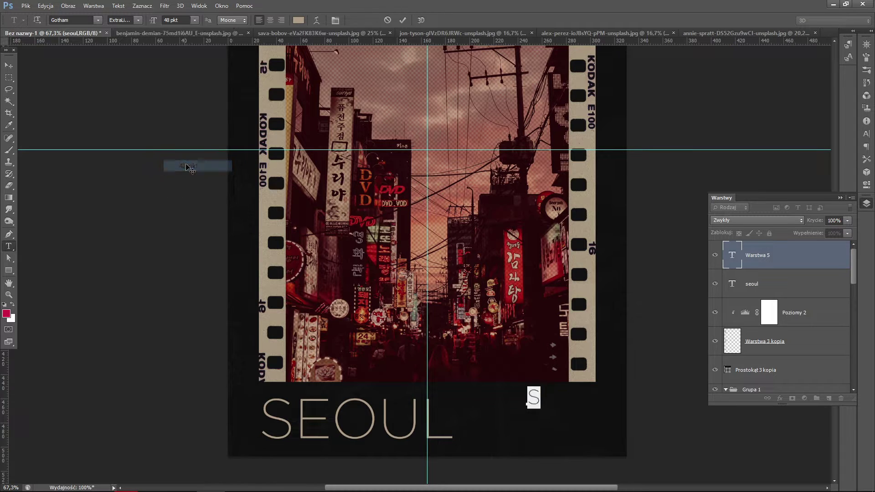
type("SOUTH ")
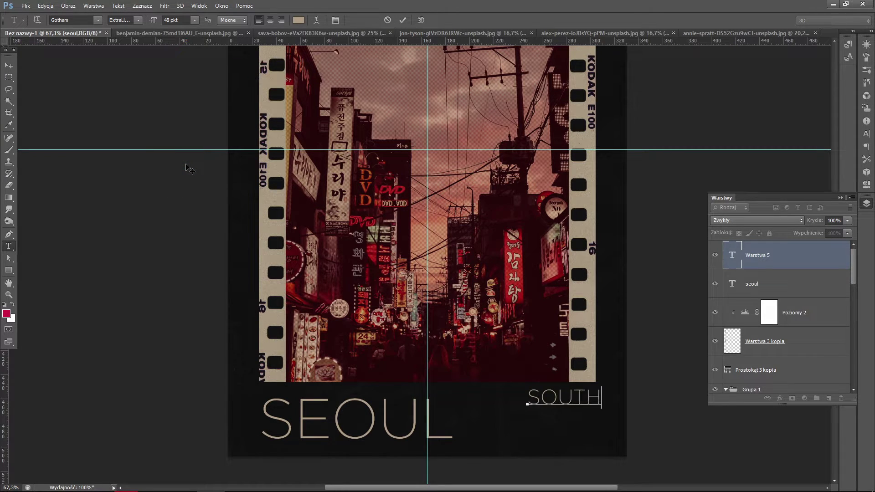
type("KOREA")
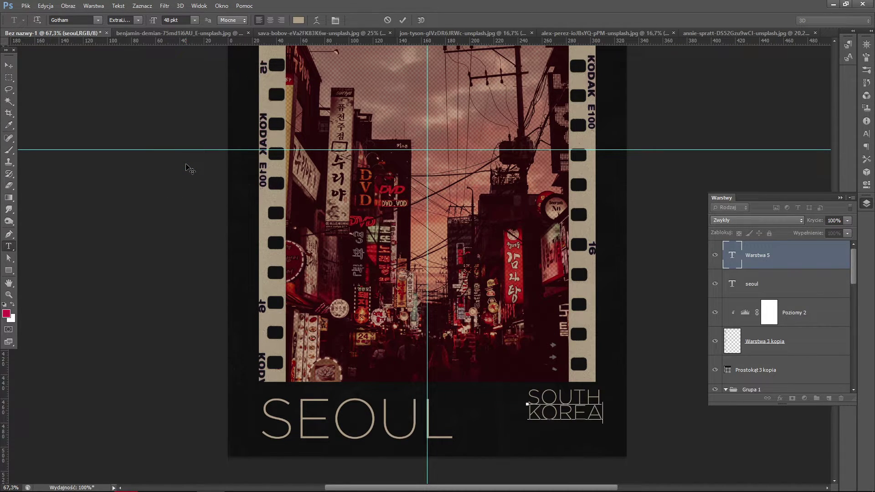
key("ctrl+a")
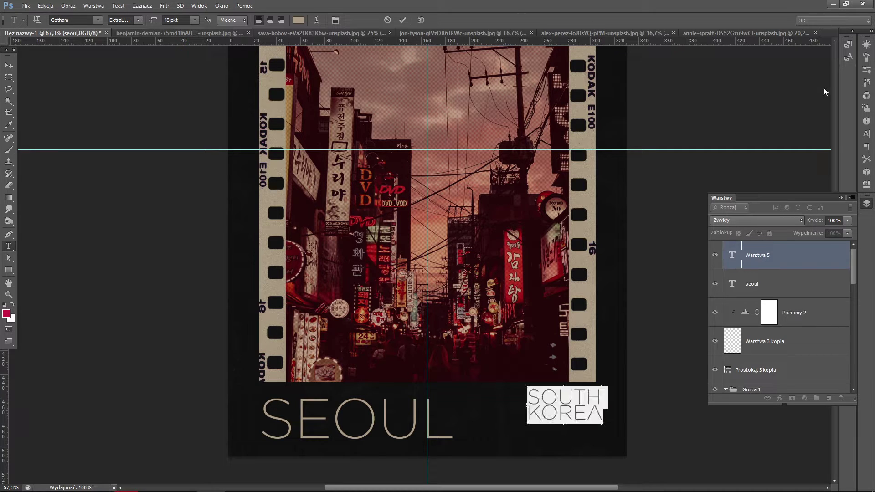
- Give the SOUTH KOREA text 48 pt leading and right alignment
left_click(866, 133)
left_click(846, 63)
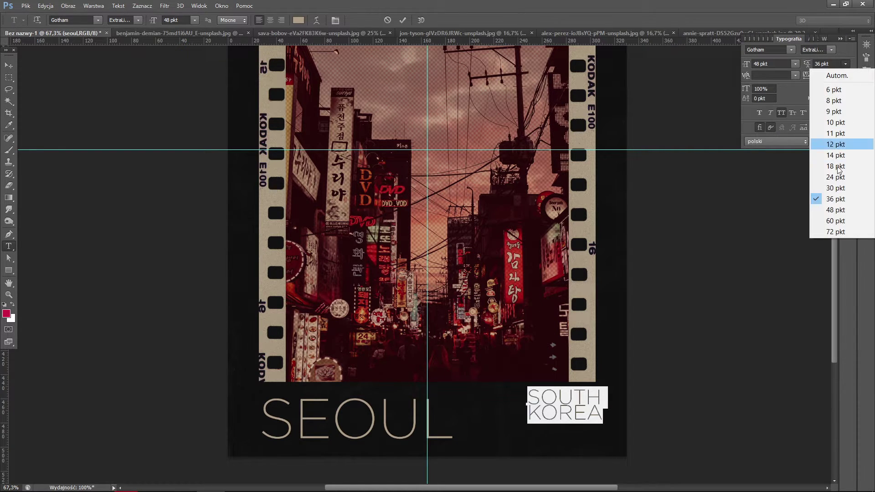
left_click(829, 211)
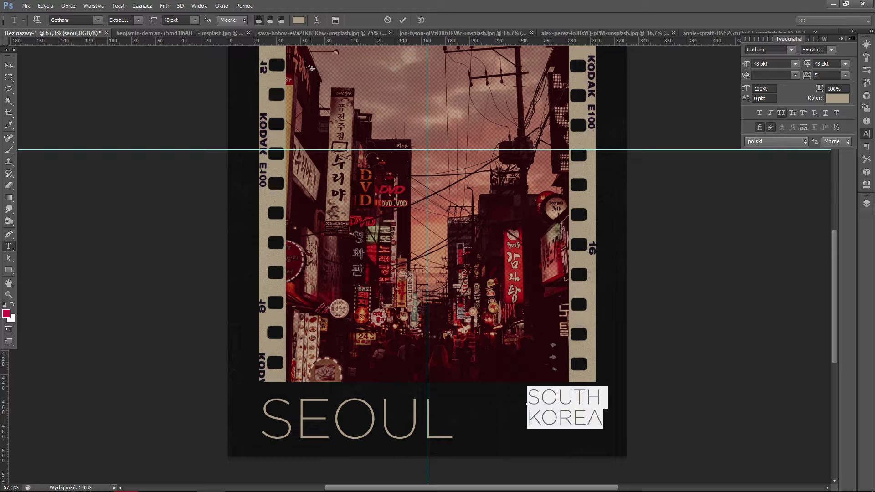
left_click(283, 21)
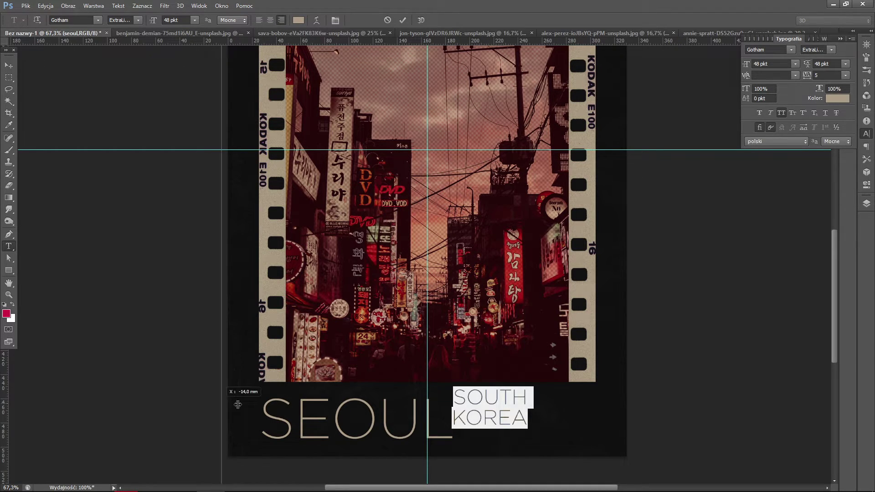
- Add vertical guides at SEOUL's left edge and along the film strip's right edge
left_click_drag(4, 378, 259, 408)
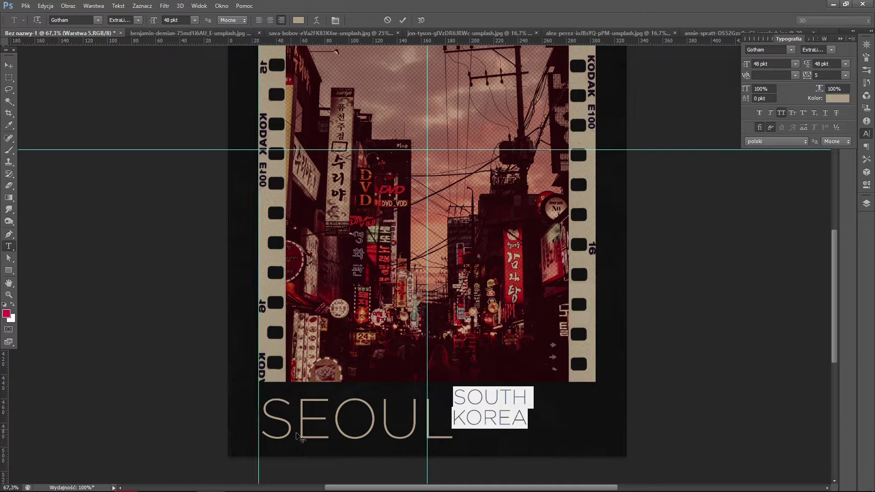
scroll(262, 365, "up", 5)
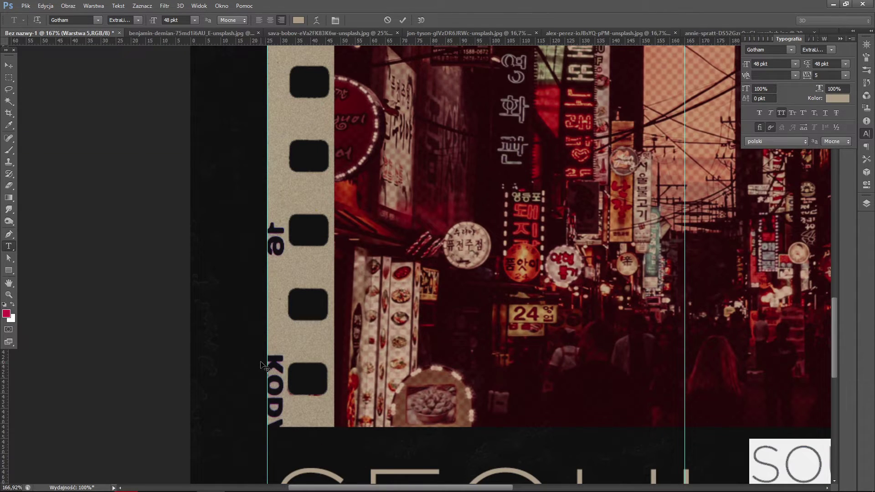
scroll(264, 366, "down", 3)
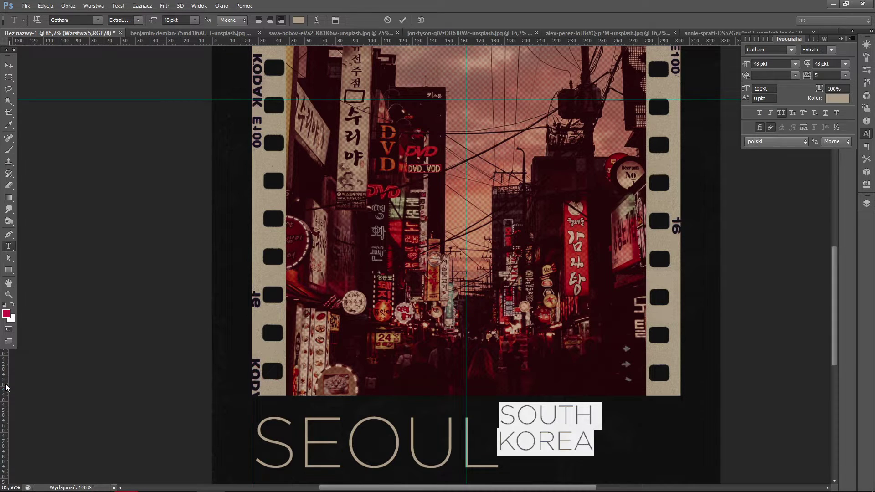
left_click_drag(7, 388, 680, 388)
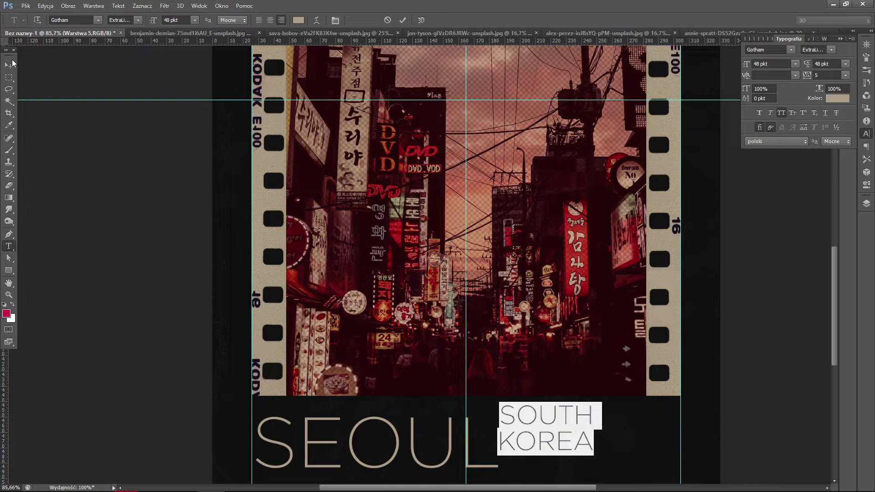
- Right-align all the SOUTH KOREA text against the new guide and commit it
left_click(281, 20)
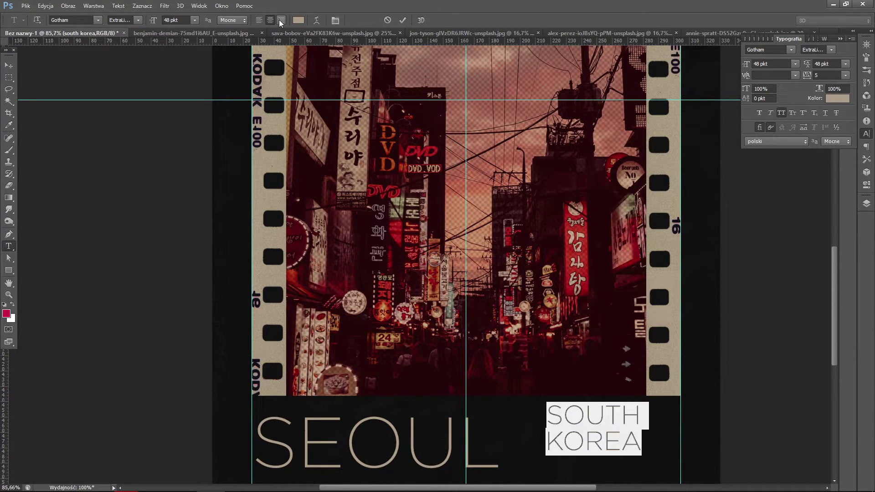
left_click(517, 416)
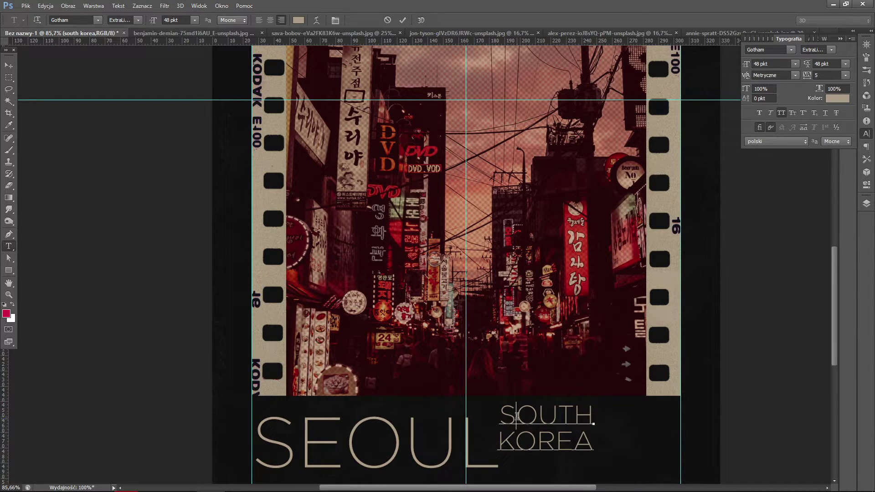
key("ctrl+a")
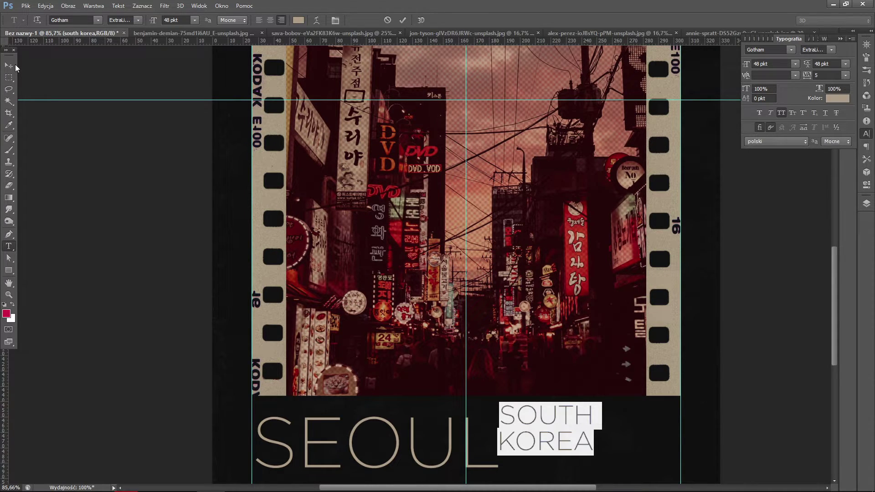
key("ctrl+shift+r")
key("ctrl+Return")
- Set the SOUTH KOREA letter tracking to 0
key("ctrl+a")
key("ctrl+c")
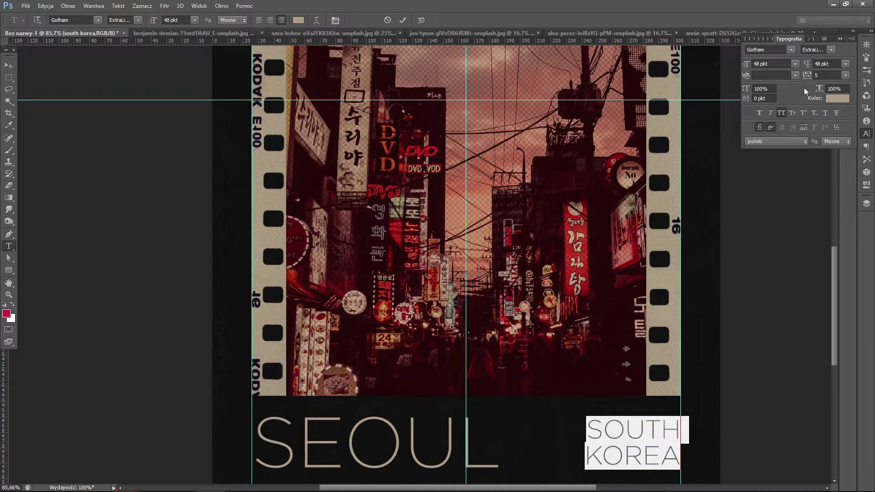
left_click(846, 75)
left_click(831, 155)
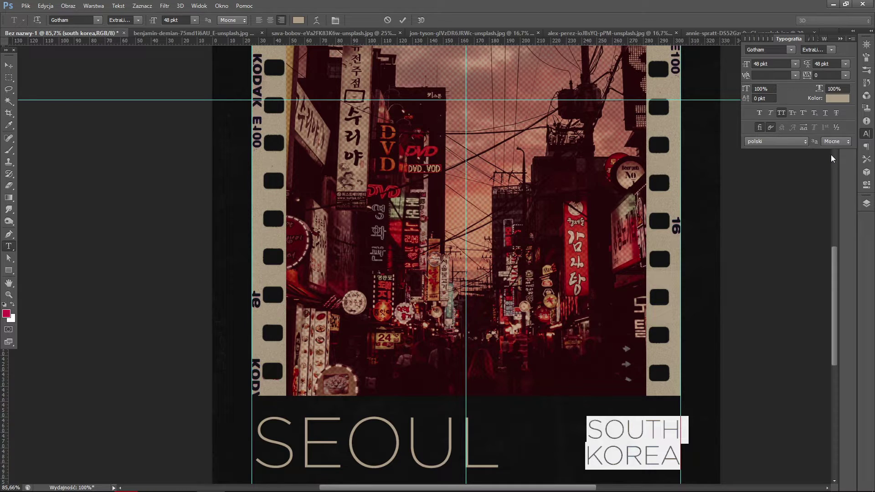
left_click(866, 203)
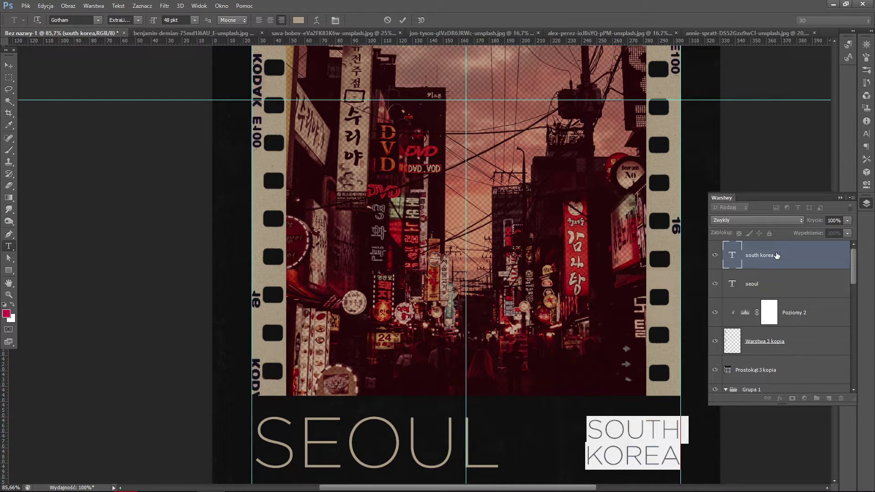
- Delete the old SOUTH KOREA layer and paste SOUTH KOREA into a new text layer
left_click_drag(775, 254, 842, 399)
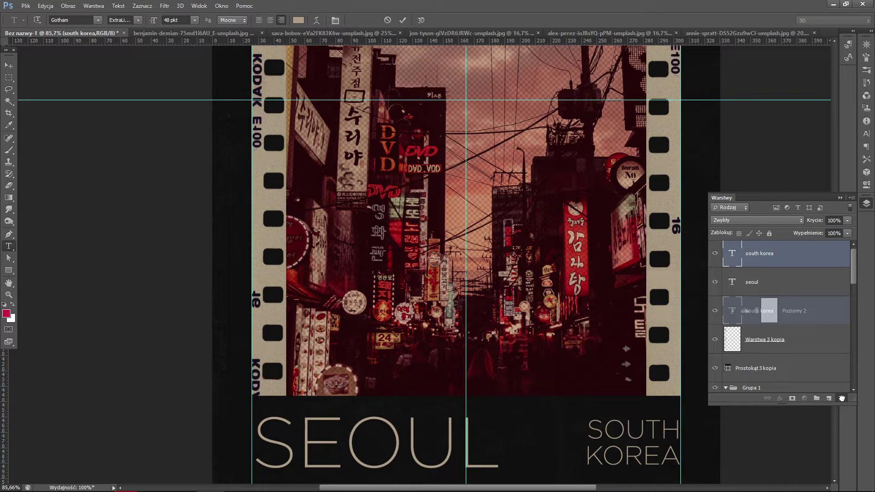
left_click_drag(842, 399, 842, 398)
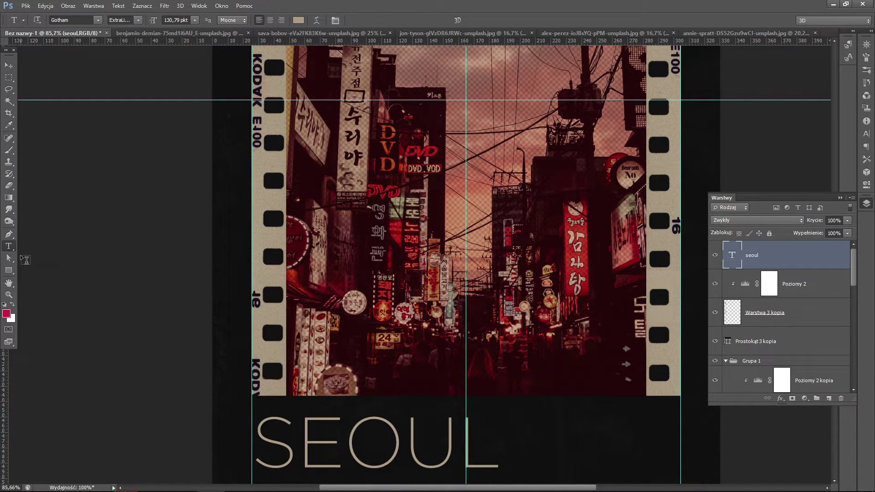
left_click(526, 419)
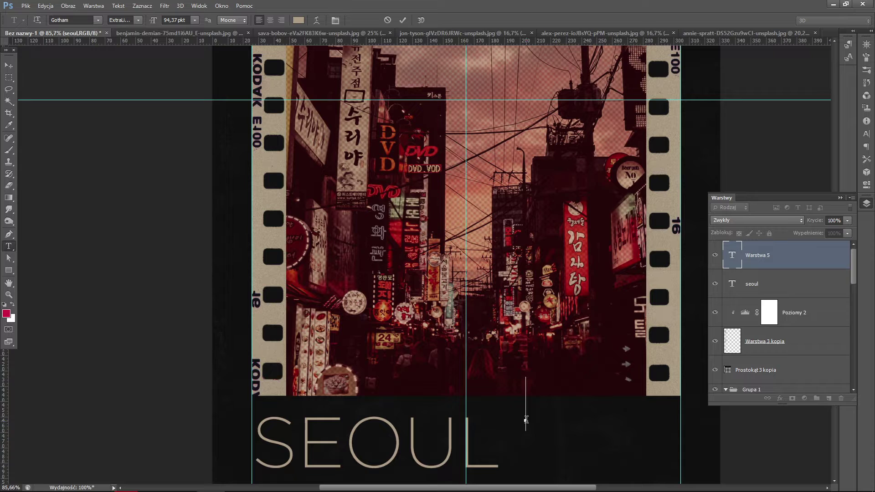
key("ctrl+v")
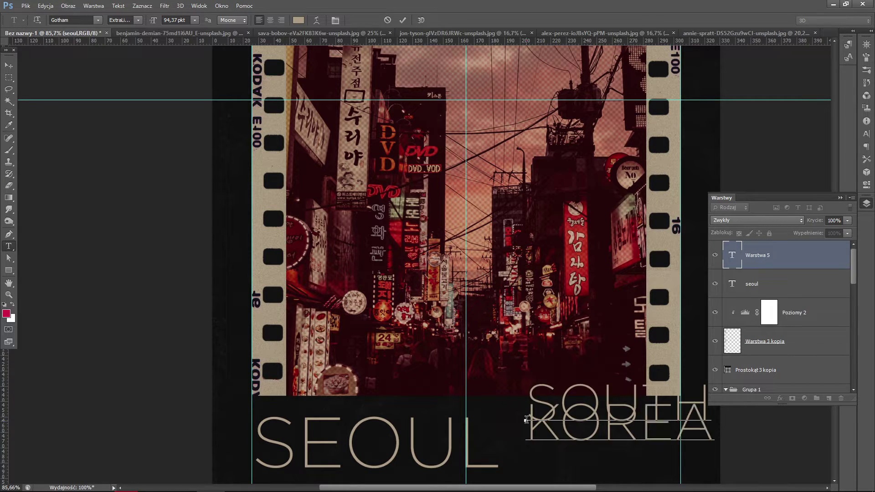
- Make the new SOUTH KOREA text right-aligned at 36 pt
key("ctrl")
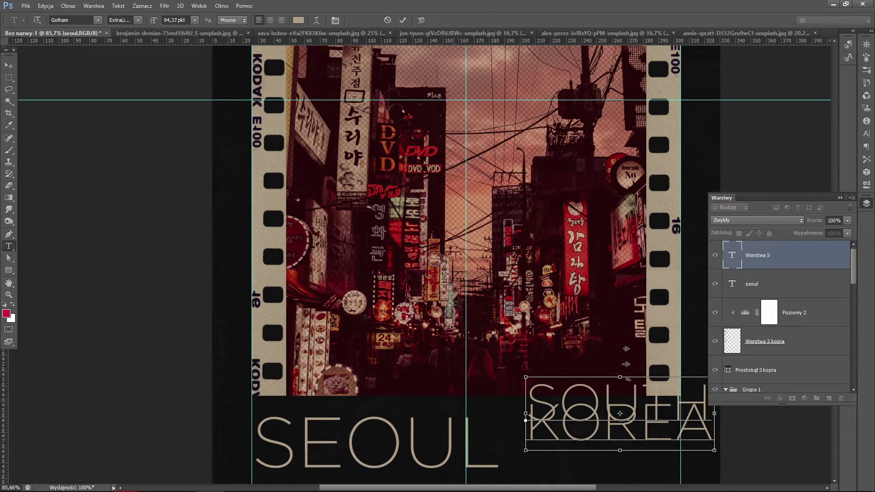
key("ctrl+a")
left_click(282, 20)
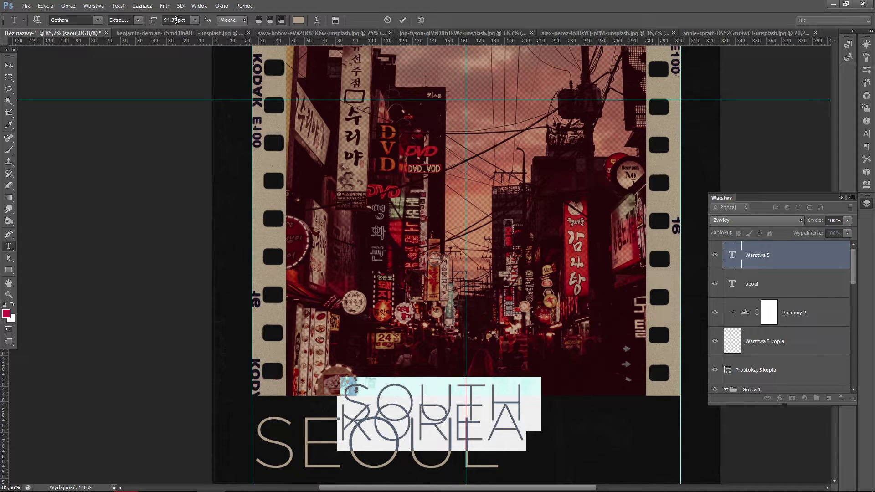
left_click(194, 20)
left_click(182, 156)
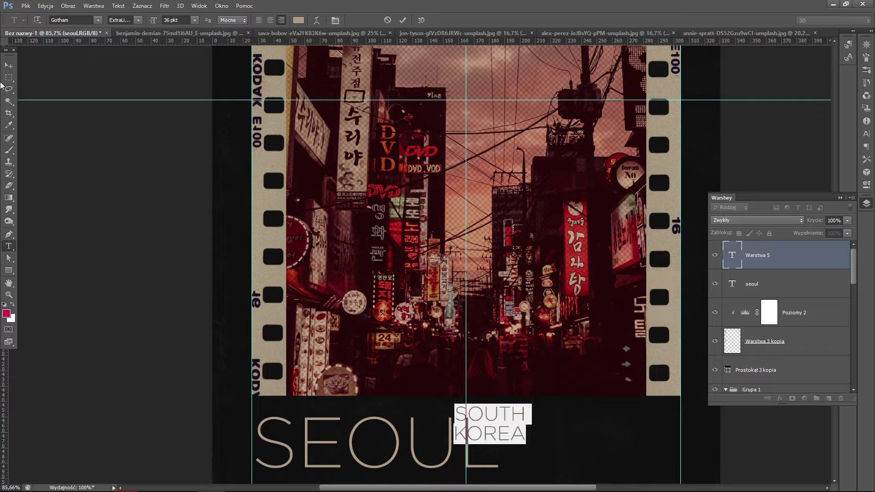
- Move SOUTH KOREA to the lower right, beside SEOUL
left_click(9, 65)
mouse_move(352, 306)
left_mouse_down()
mouse_move(507, 325)
mouse_move(483, 325)
left_mouse_up()
key("t")
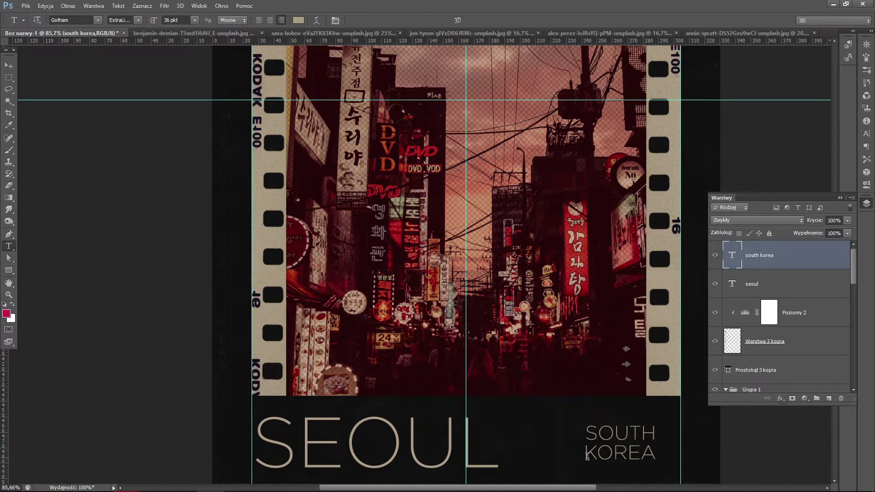
- Centre the lines of the SOUTH KOREA text
left_click(588, 456)
key("ctrl+a")
key("ctrl+shift+c")
left_click(622, 456)
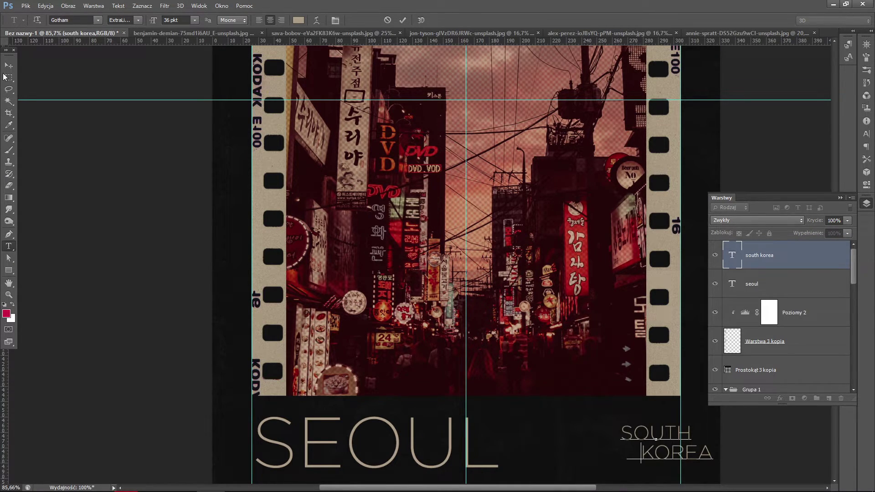
- Set the SOUTH KOREA line spacing to 48 pt and commit the edit
key("ctrl+a")
key("ctrl+t")
left_click(846, 64)
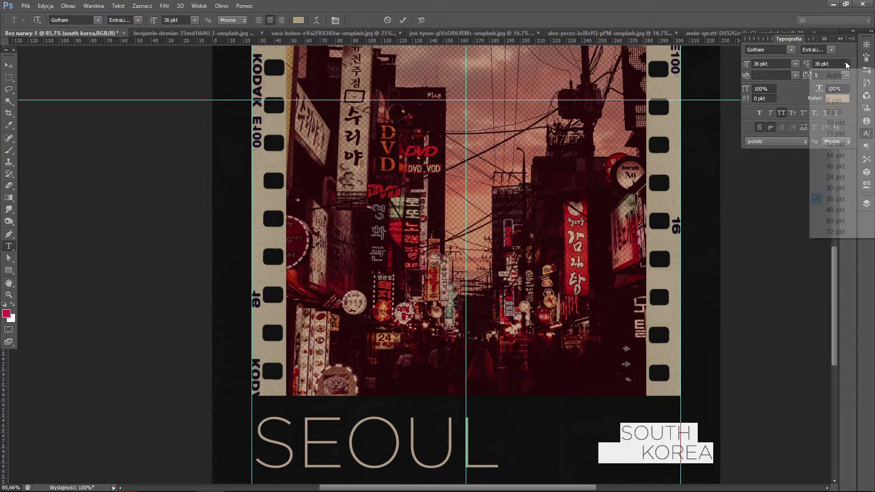
left_click(836, 210)
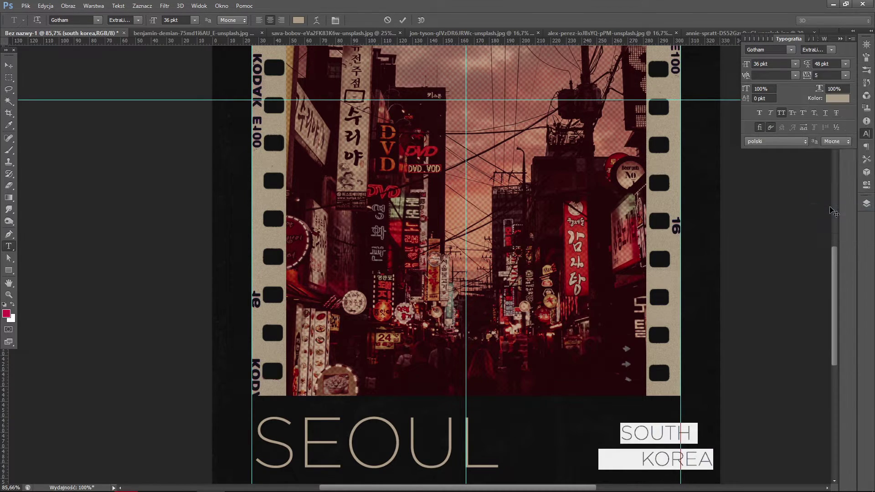
left_click(9, 65)
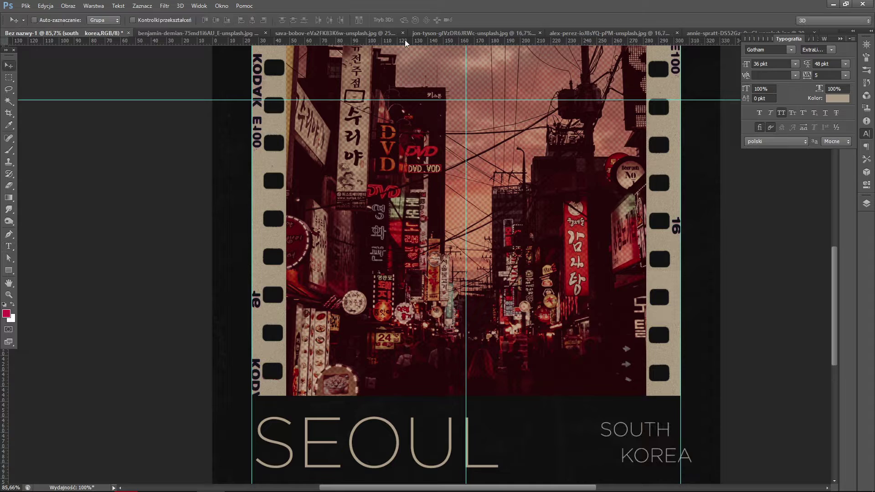
- Add a horizontal guide near the bottom and align SOUTH KOREA with the photo's right edge
mouse_move(395, 42)
left_mouse_down()
mouse_move(439, 391)
mouse_move(644, 441)
left_mouse_up()
right_click(642, 435)
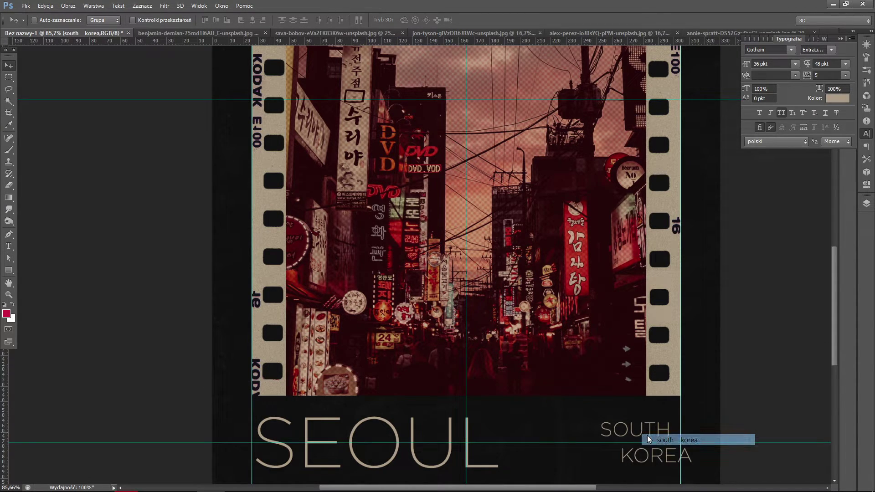
left_click(665, 440)
left_click_drag(655, 428, 644, 429)
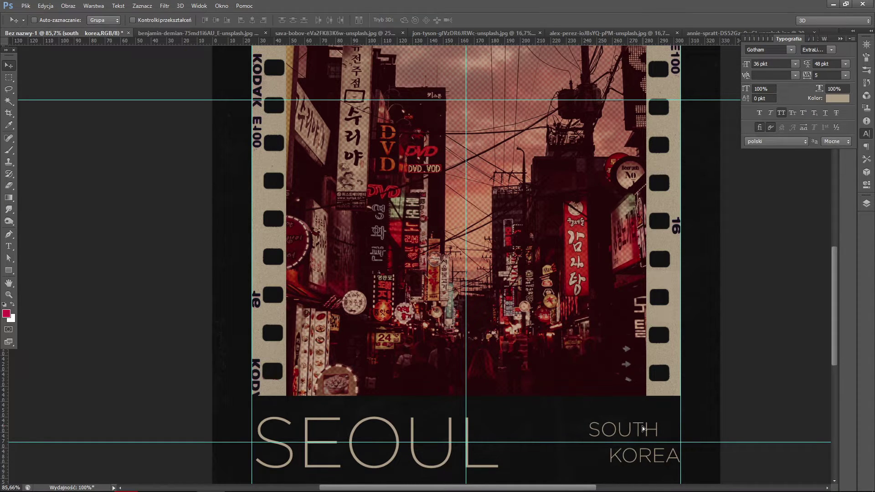
key("shift+Left")
key("shift+Left")
key("shift+Left")
left_click_drag(653, 434, 714, 436)
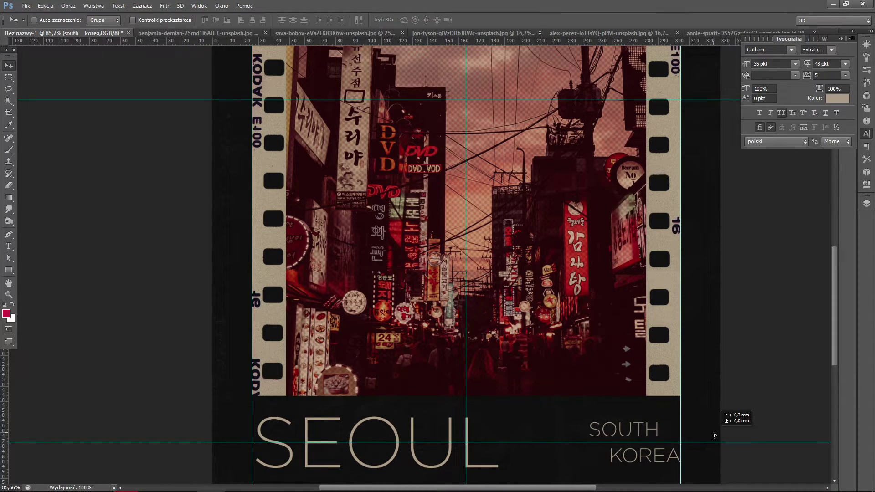
key("ctrl+minus")
key("ctrl+minus")
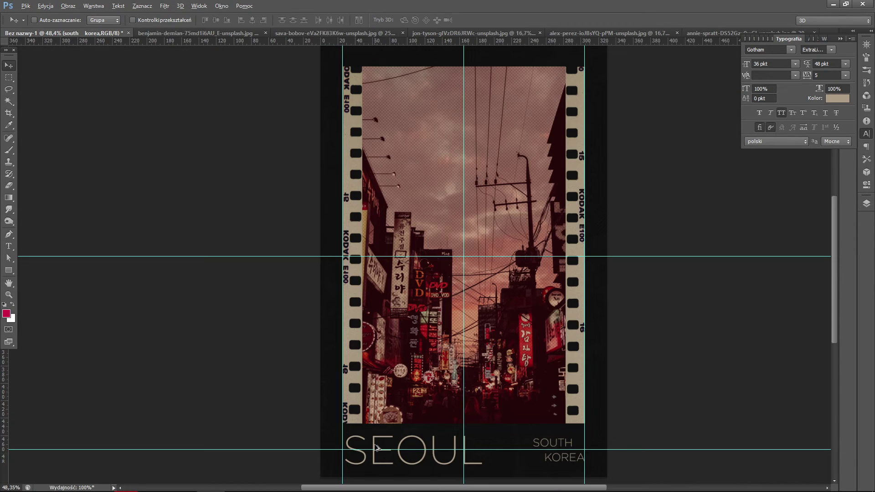
key("ctrl+0")
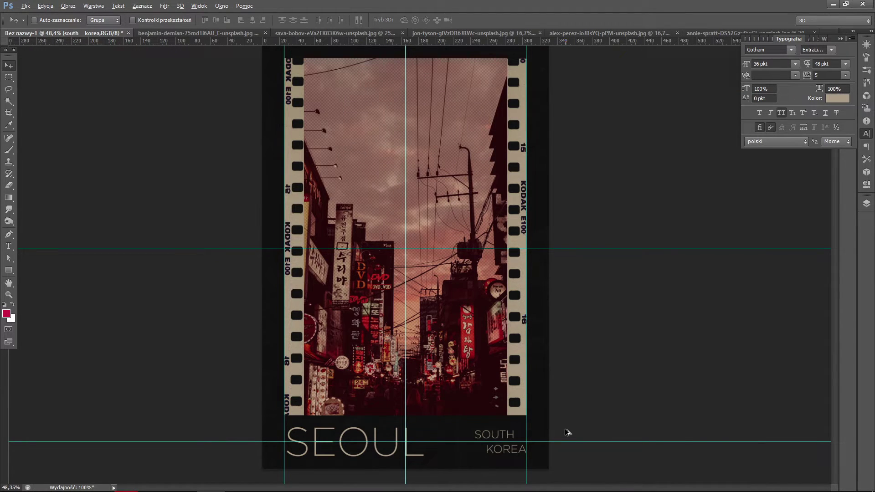
scroll(567, 432, "down", 1)
left_click(869, 208)
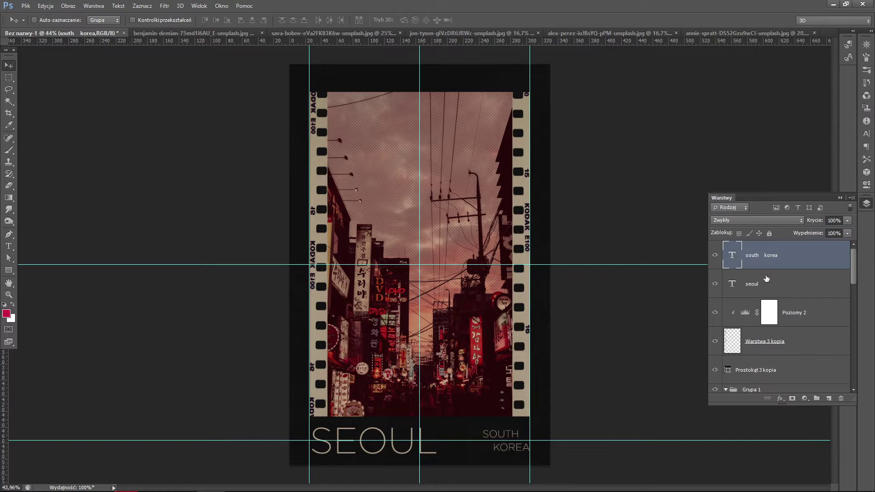
scroll(770, 301, "down", 5)
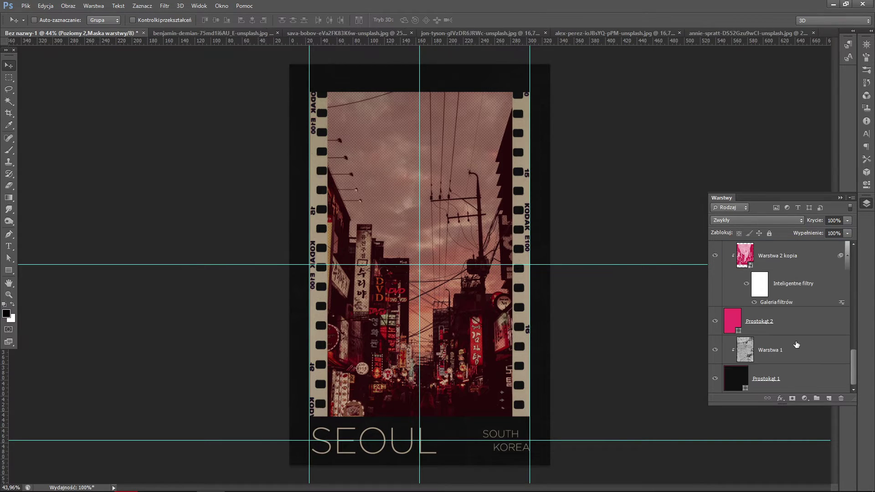
left_click(781, 347, "shift")
left_click(781, 347, "ctrl")
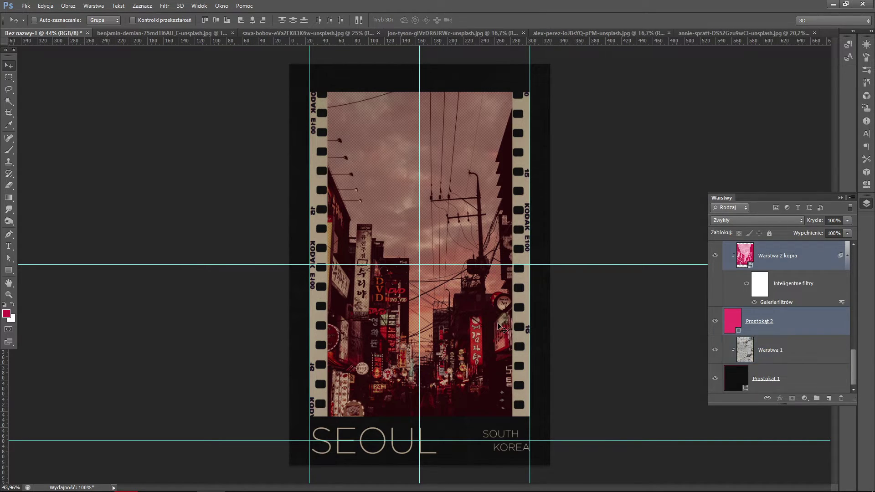
left_click_drag(494, 327, 493, 316)
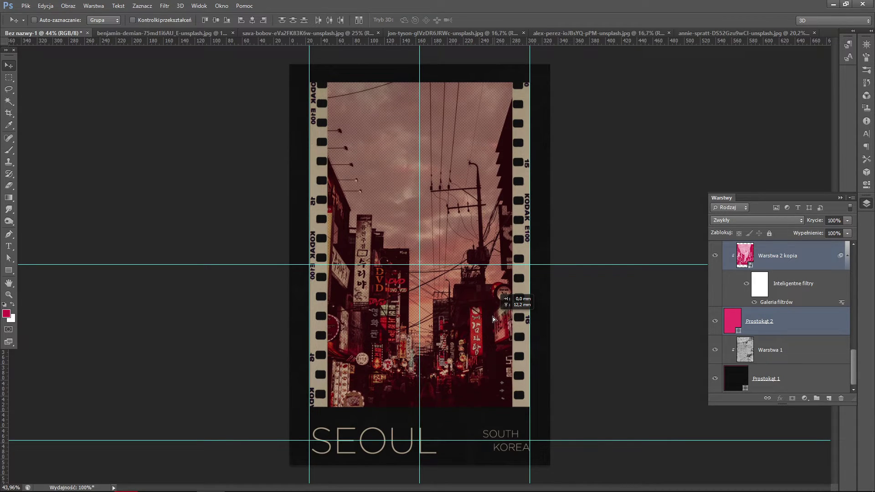
scroll(775, 285, "up", 5)
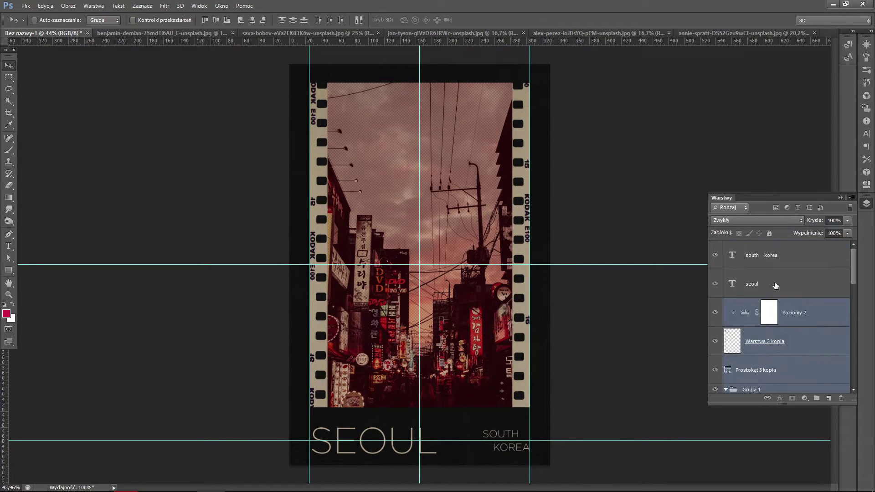
left_click(782, 277, "shift")
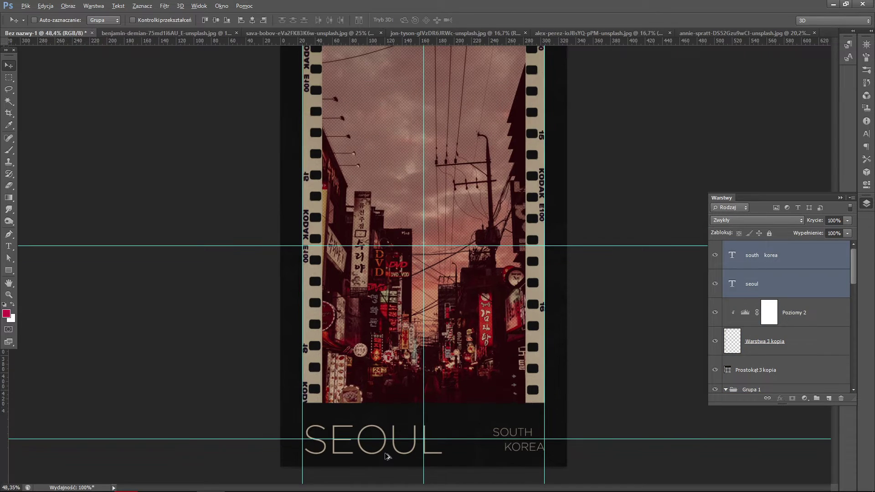
scroll(476, 424, "up", 1)
scroll(465, 441, "up", 2)
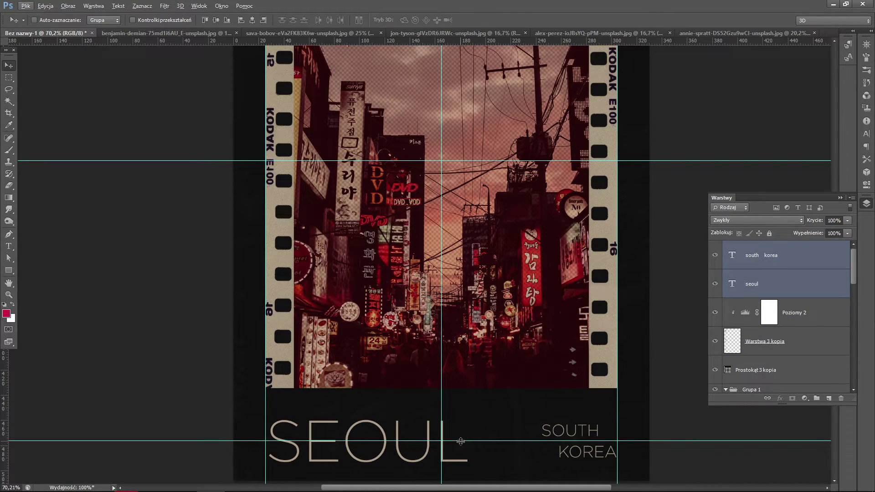
left_click_drag(461, 442, 461, 437)
left_click_drag(494, 469, 494, 456)
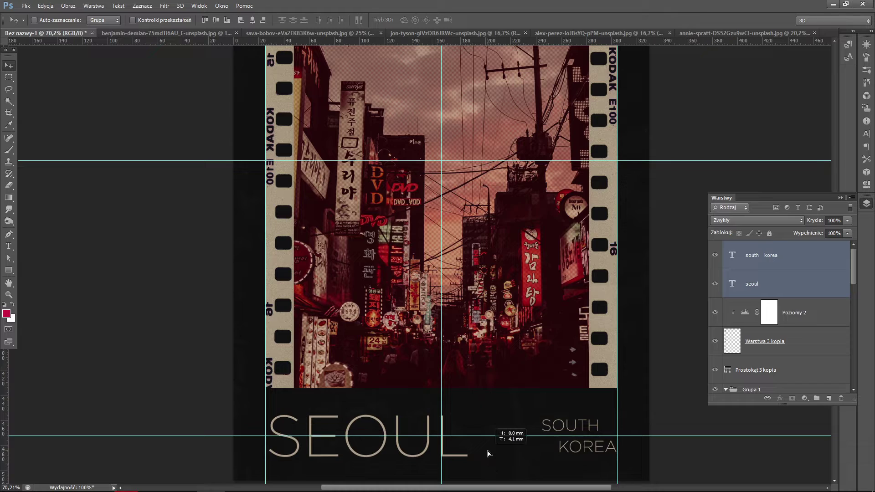
scroll(324, 412, "down", 2)
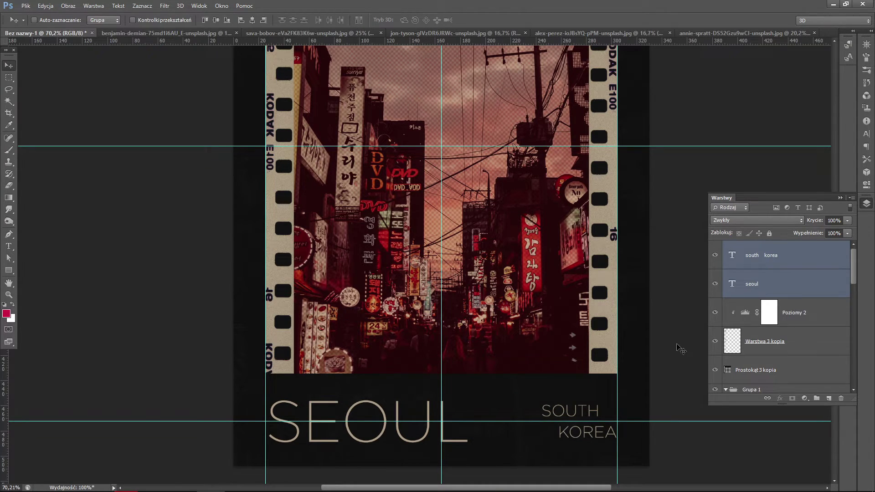
left_click(770, 312)
scroll(445, 449, "down", 1)
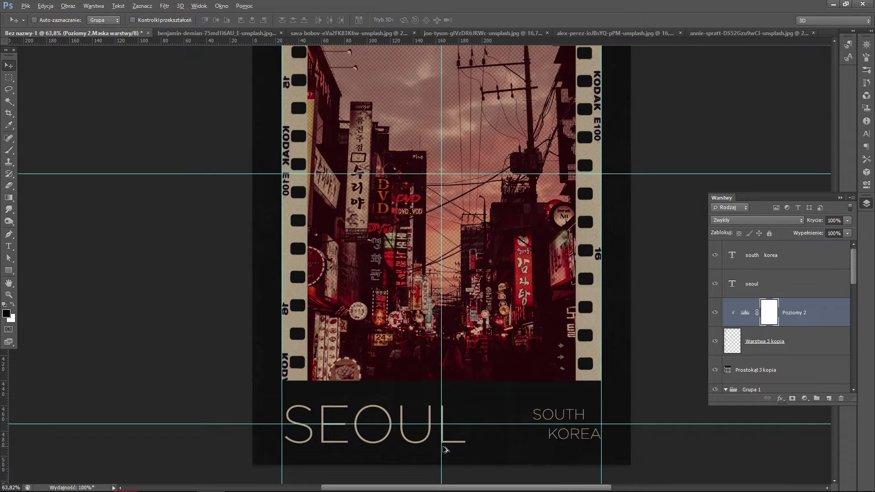
scroll(445, 449, "down", 4)
scroll(392, 292, "up", 1)
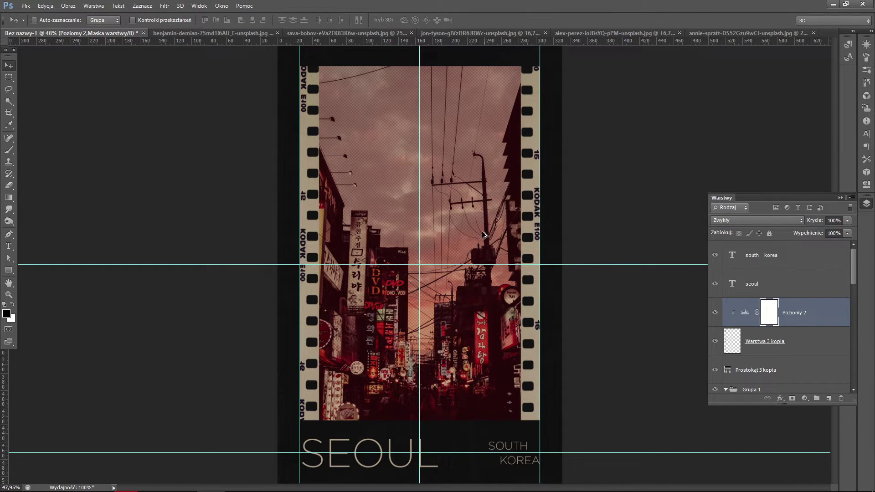
scroll(440, 249, "up", 1)
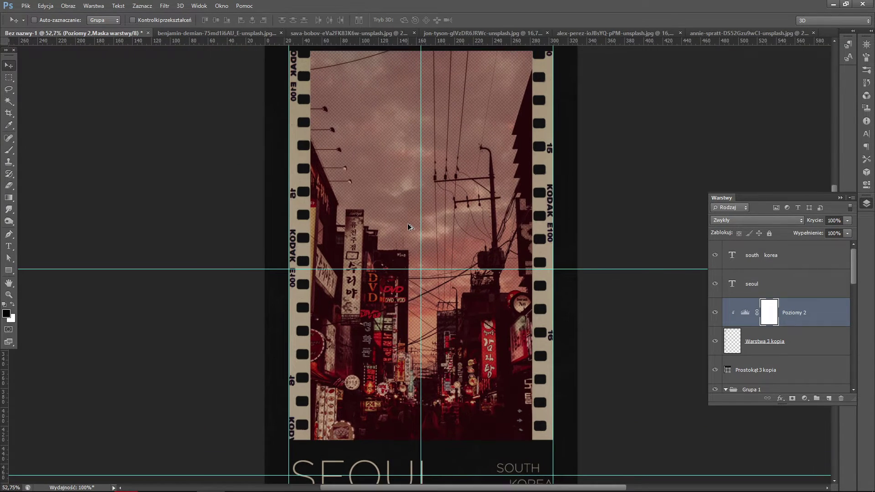
scroll(783, 343, "down", 2)
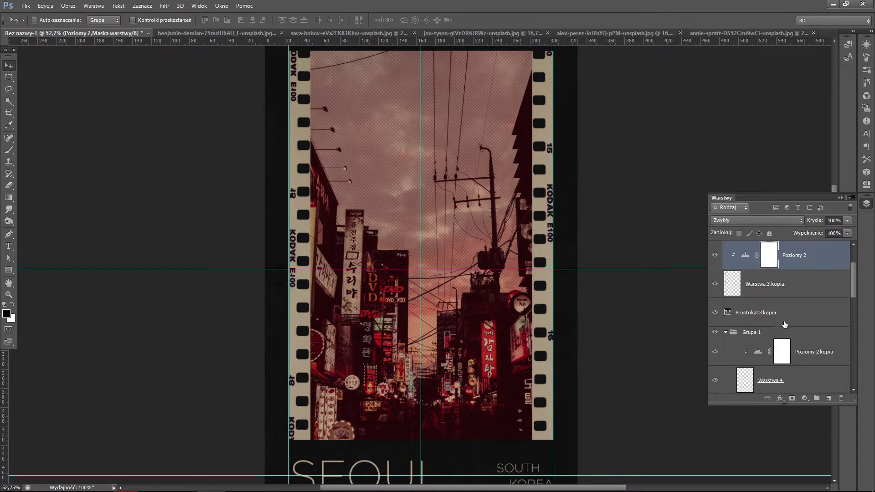
left_click(786, 311)
scroll(717, 314, "down", 1)
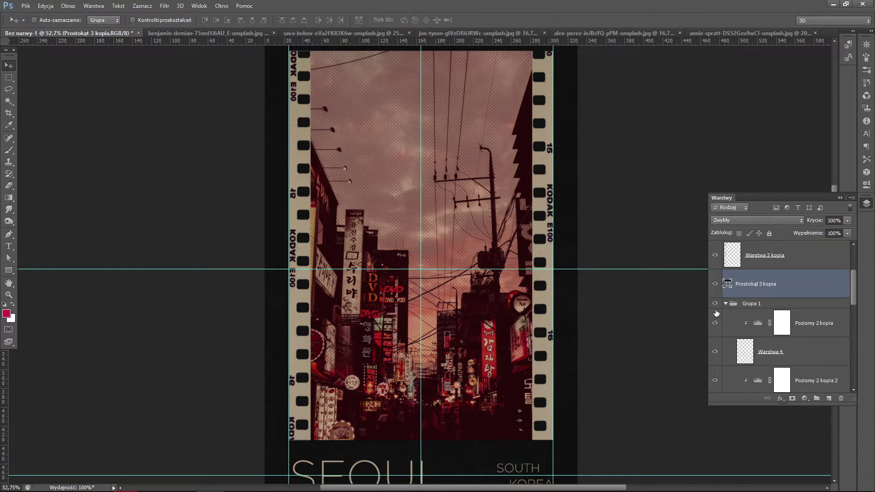
scroll(717, 313, "down", 2)
scroll(729, 328, "down", 2)
left_click(775, 379)
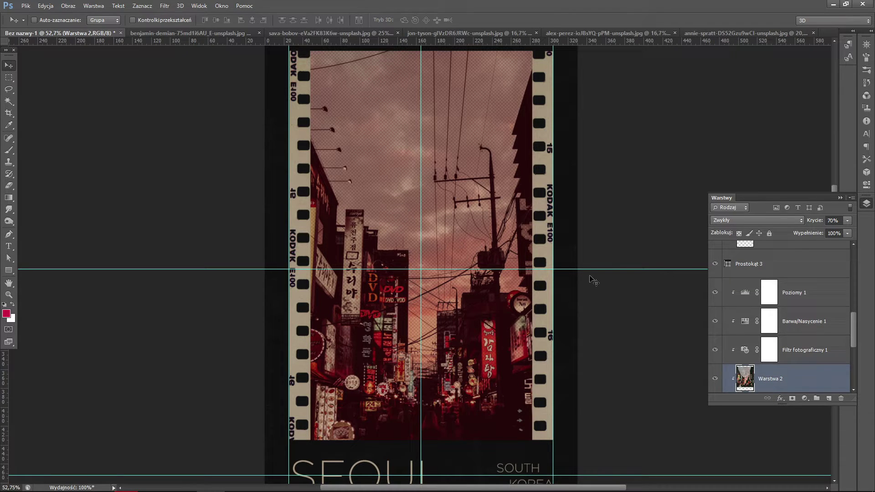
scroll(817, 350, "down", 1)
left_click(715, 349)
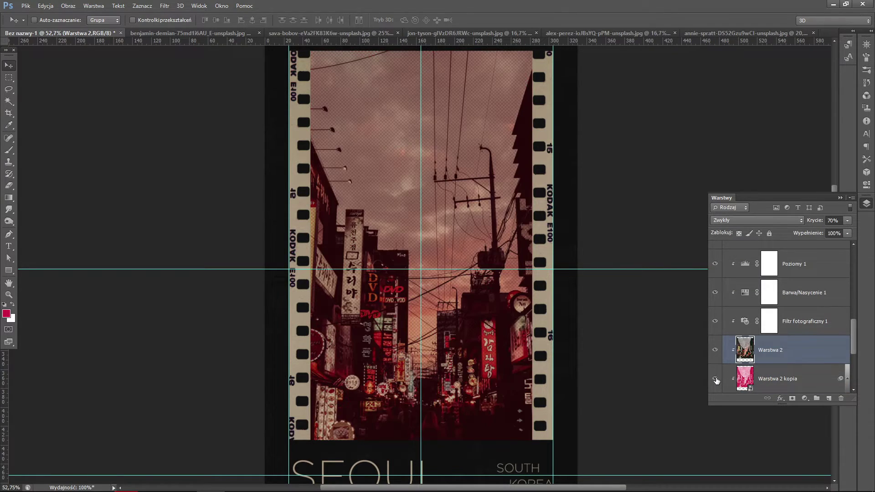
- Duplicate Warstwa 2 and clip the new copy to the layer below
left_click(715, 379)
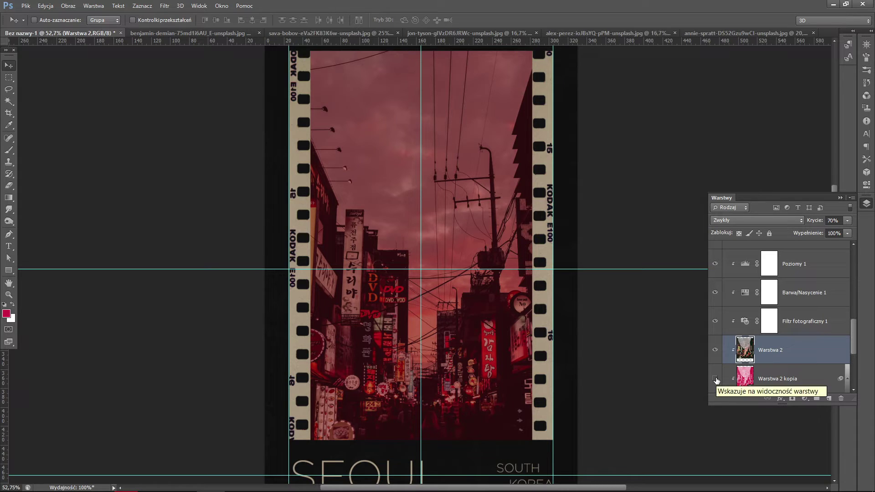
left_click(715, 378)
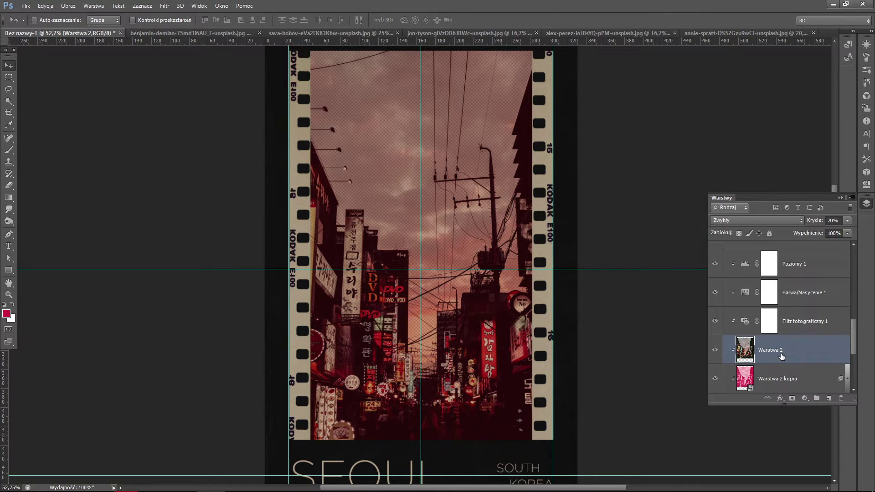
key("ctrl+j")
left_click(715, 379)
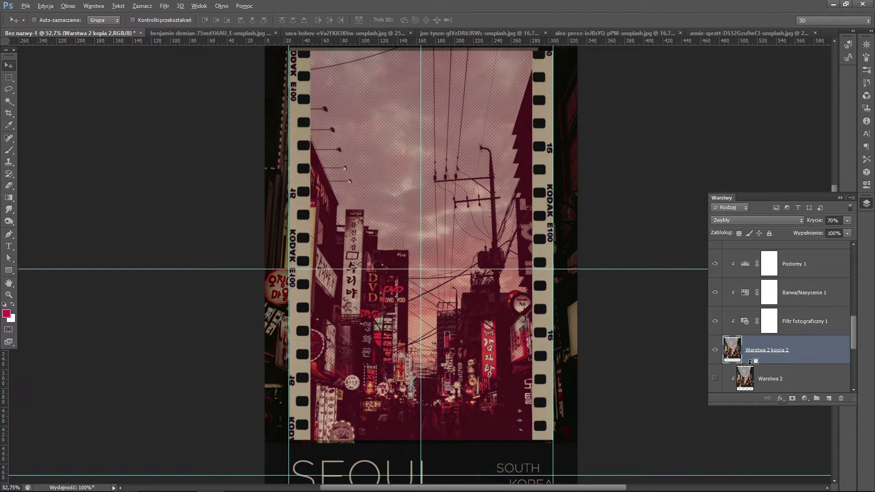
left_click(750, 362, "alt")
- Toggle the photo copies and halftone layer on and off to compare them
scroll(756, 350, "down", 1)
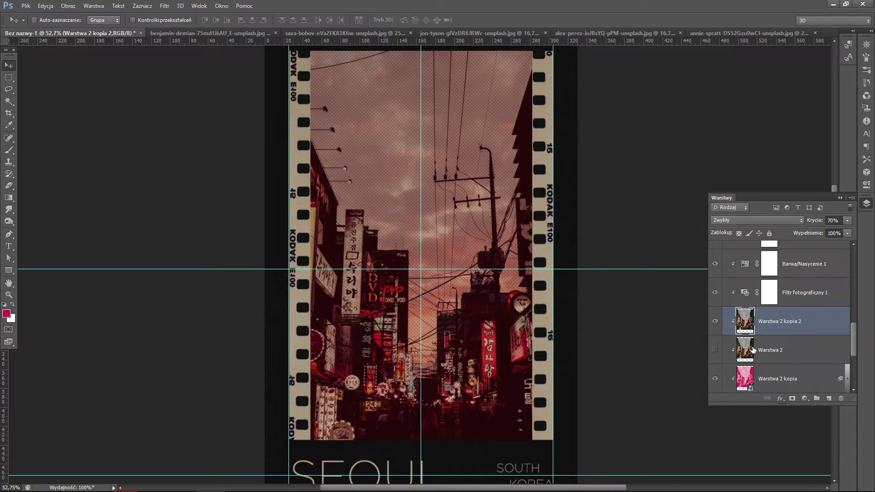
left_click(715, 321)
left_click(715, 322)
left_click(715, 375)
left_click(715, 374)
left_click(716, 321)
left_click(715, 351)
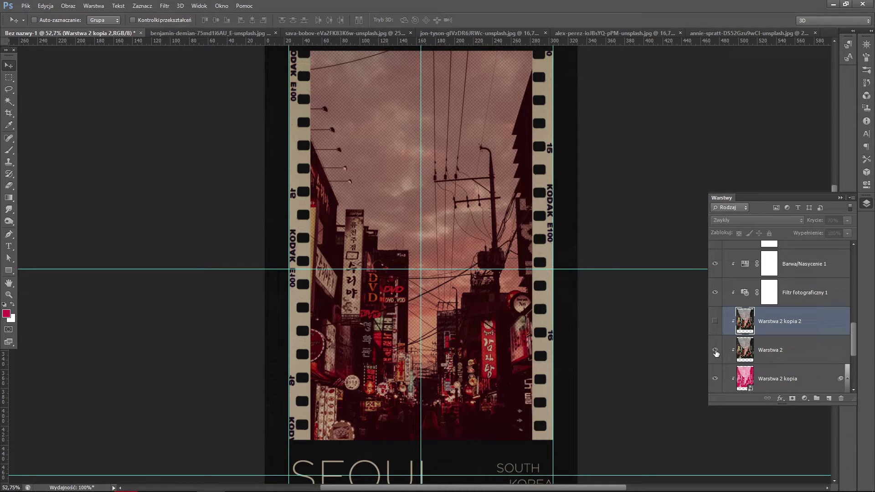
left_click(715, 321)
- Hide the Warstwa 2 kopia halftone layer and select Warstwa 2 kopia 2
left_click(715, 350)
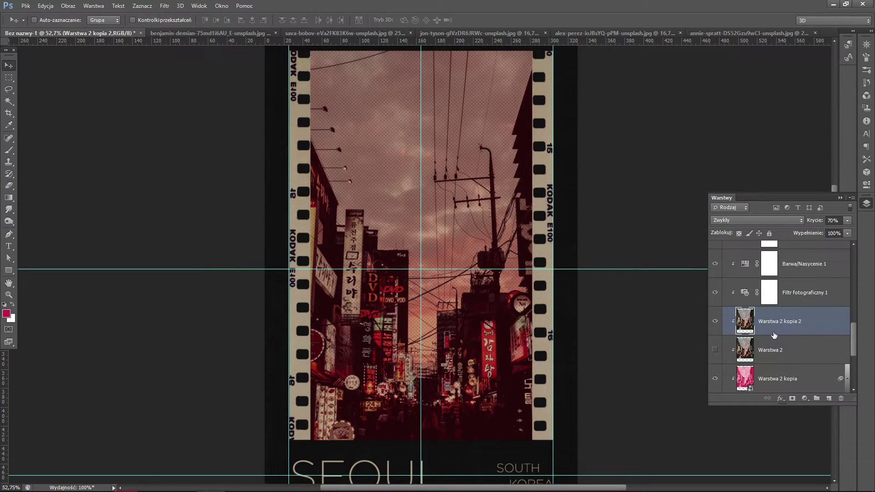
left_click(715, 350)
left_click(716, 379)
left_click(794, 357)
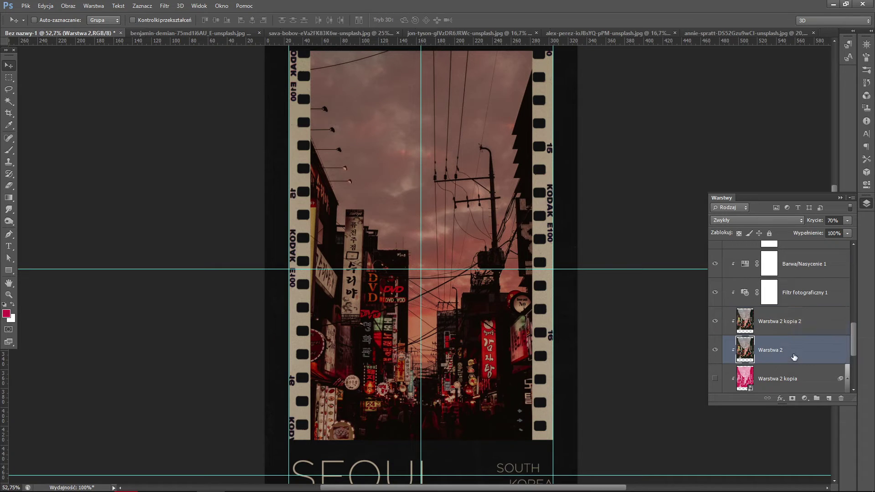
left_click(765, 325)
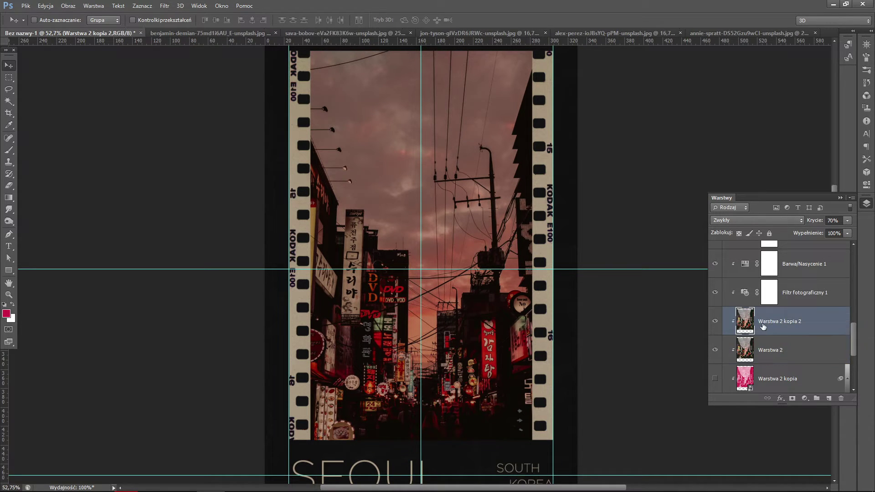
- Open the Filter Gallery from the Filter menu and cancel it unchanged
left_click(164, 5)
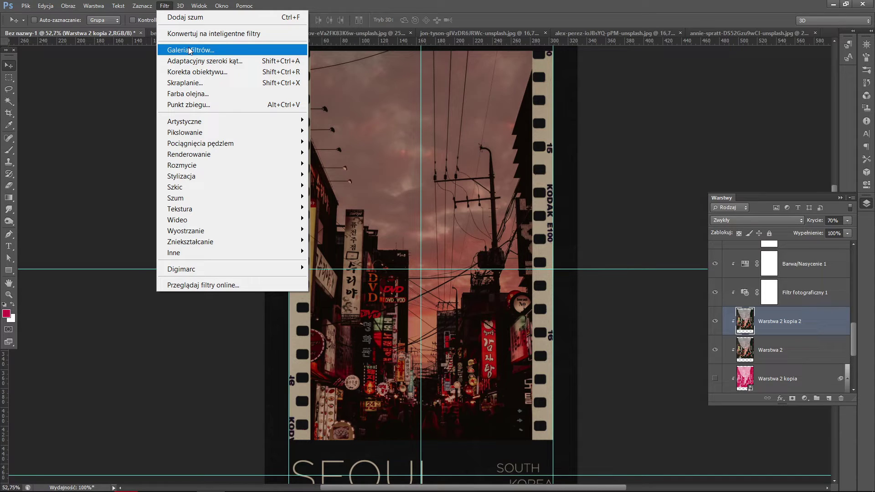
left_click(477, 223)
left_click(165, 5)
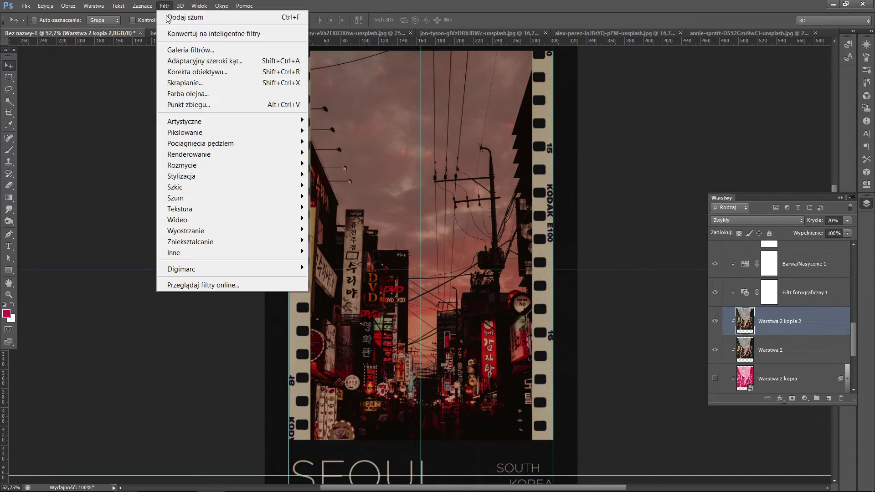
left_click(564, 254)
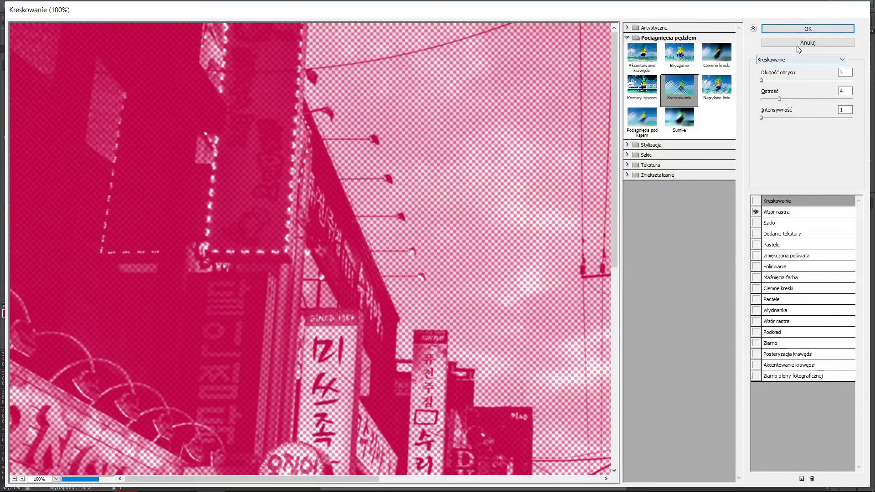
left_click(797, 45)
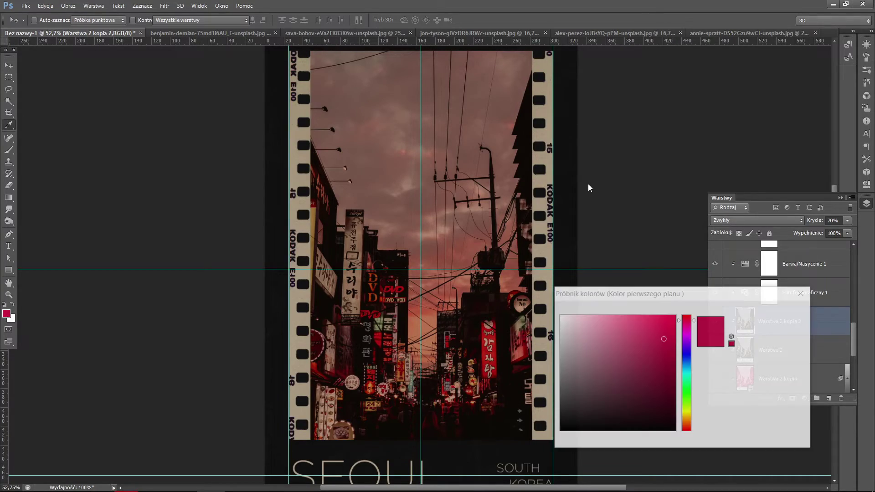
- Set the foreground colour to #ae1212 (R174 G18 B18) and the background to black
left_click(663, 352)
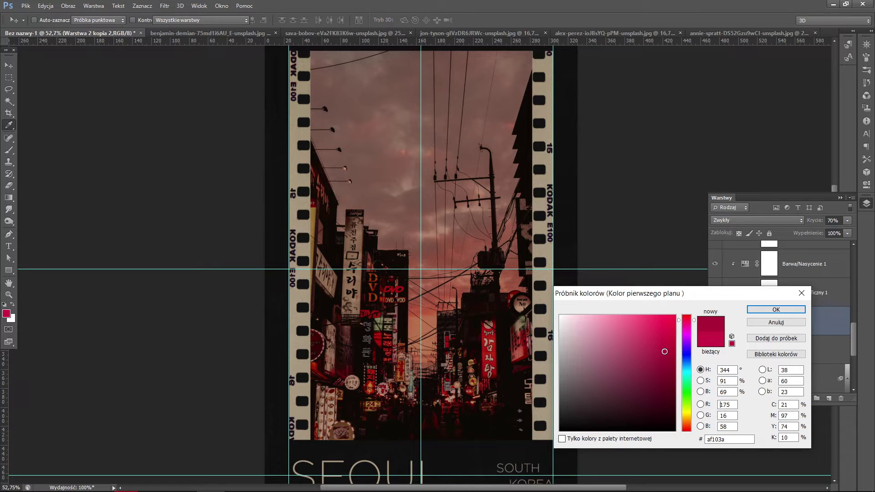
type("174")
key("Tab")
type("18")
key("Tab")
type("18")
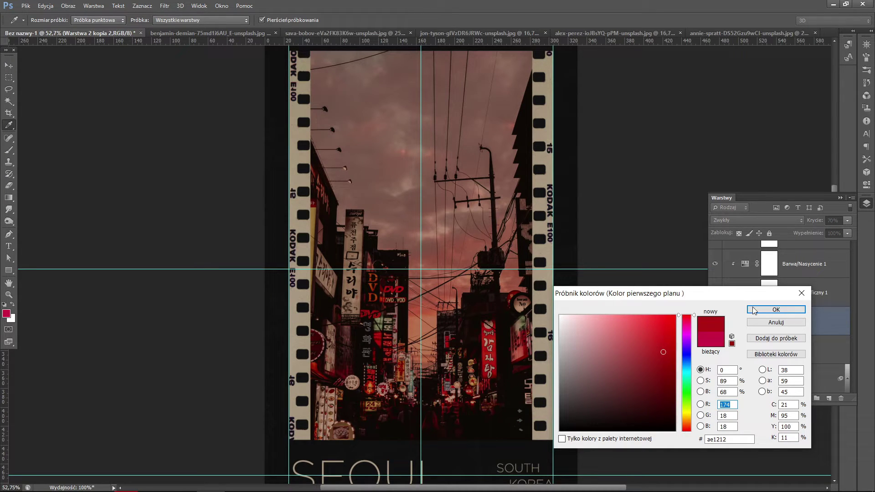
left_click(753, 310)
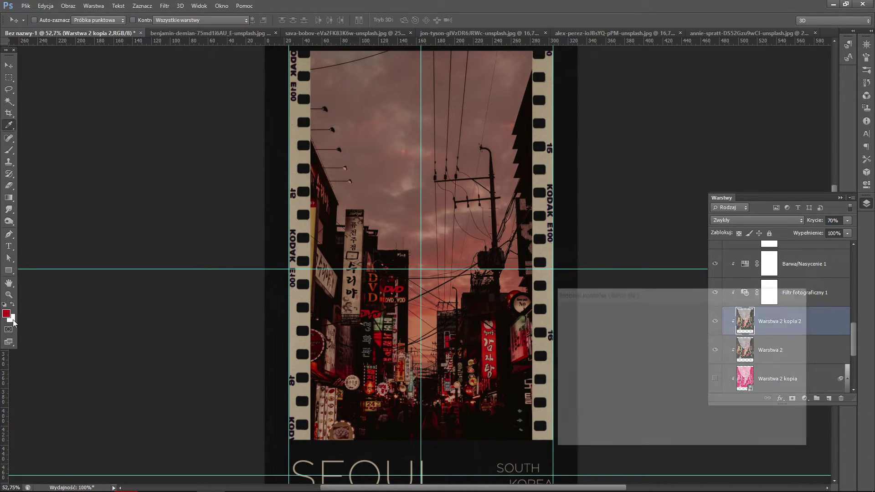
left_click_drag(682, 428, 678, 433)
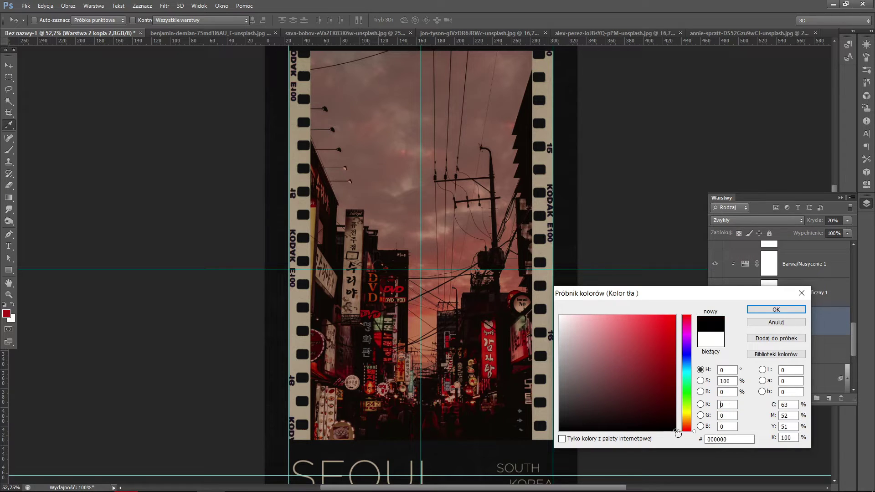
left_click(776, 310)
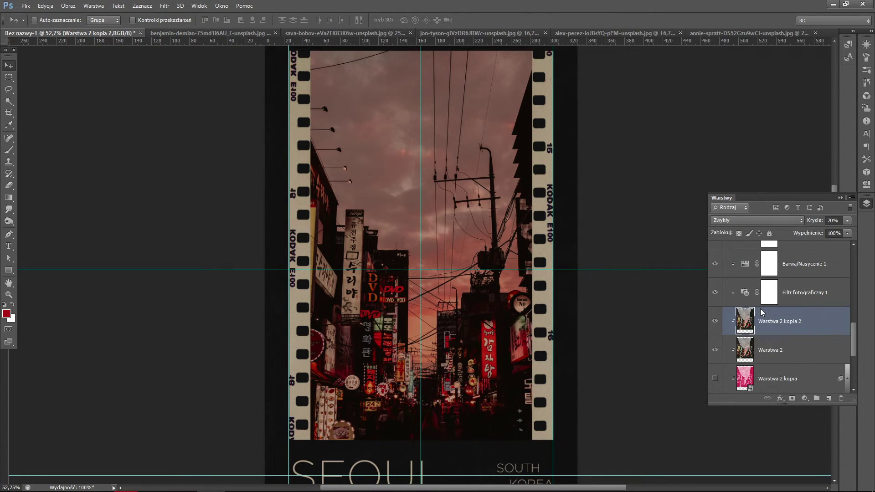
- Apply the Filter Gallery's Wzór rastra halftone pattern at size 2 to Warstwa 2 kopia 2
left_click(164, 6)
left_click(164, 55)
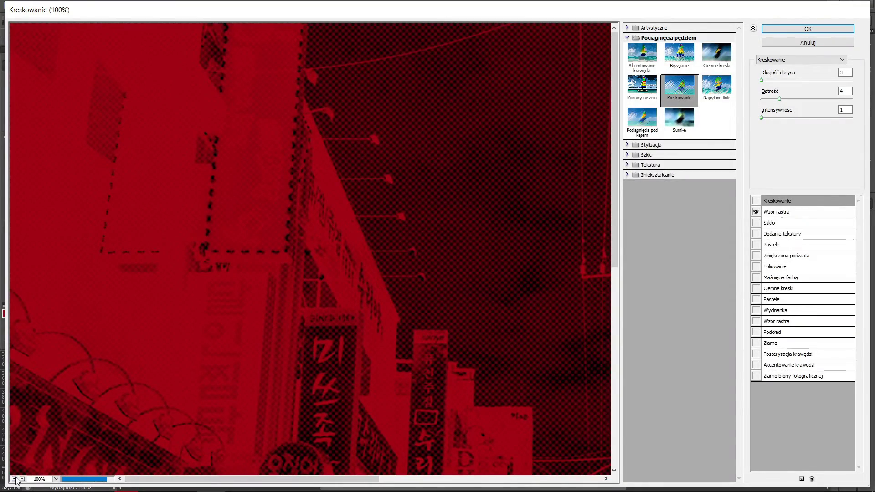
left_click(14, 479)
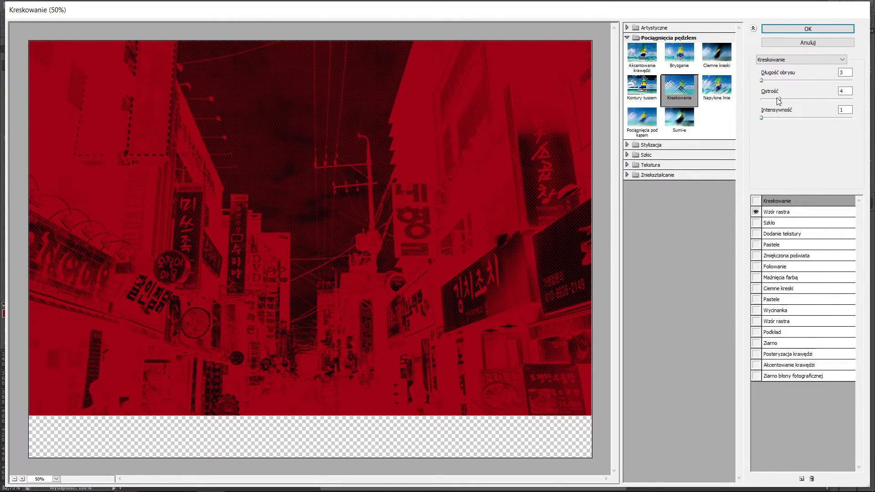
left_click(776, 212)
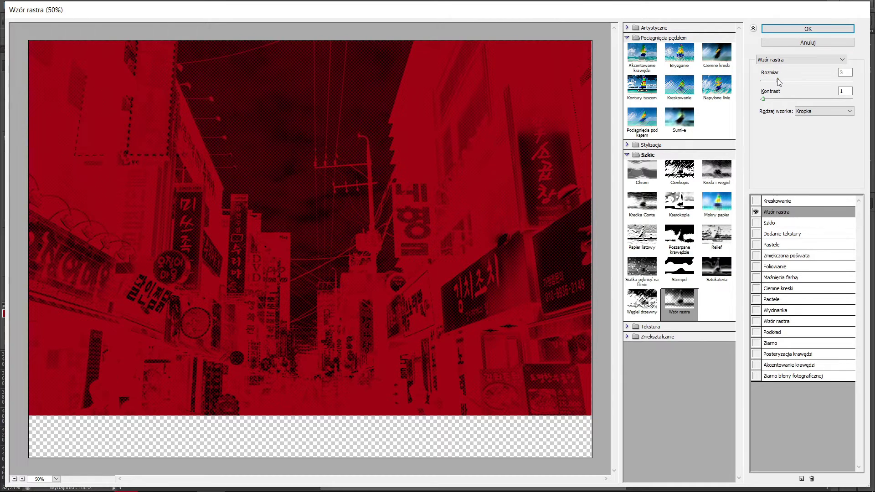
left_click_drag(778, 81, 771, 99)
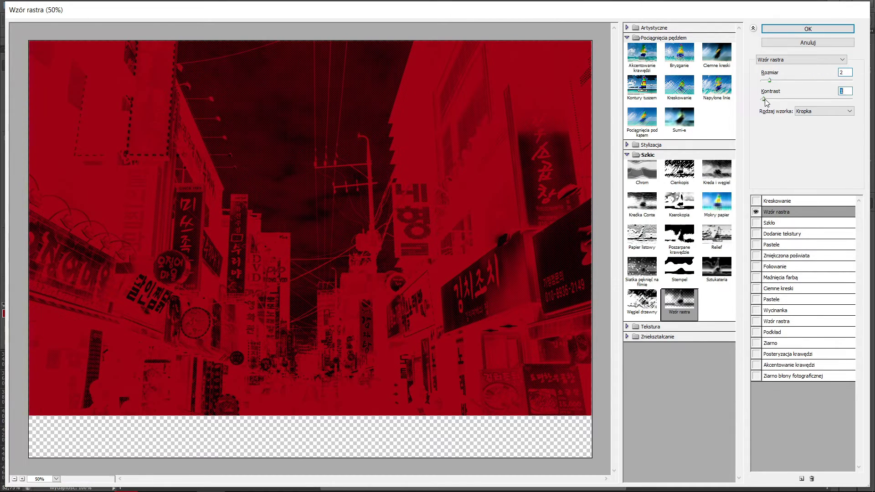
left_click(808, 28)
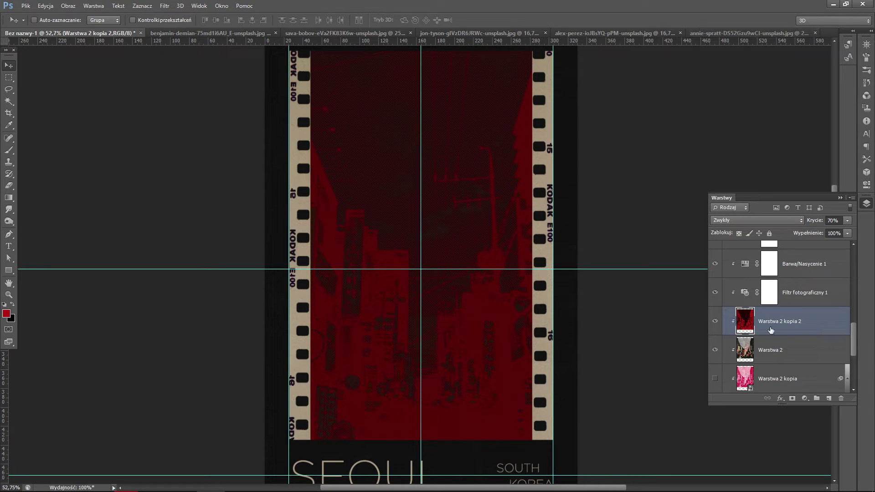
- Place the halftone copy beneath Warstwa 2 and set the street photo's opacity to 90%
left_click_drag(748, 323, 748, 350)
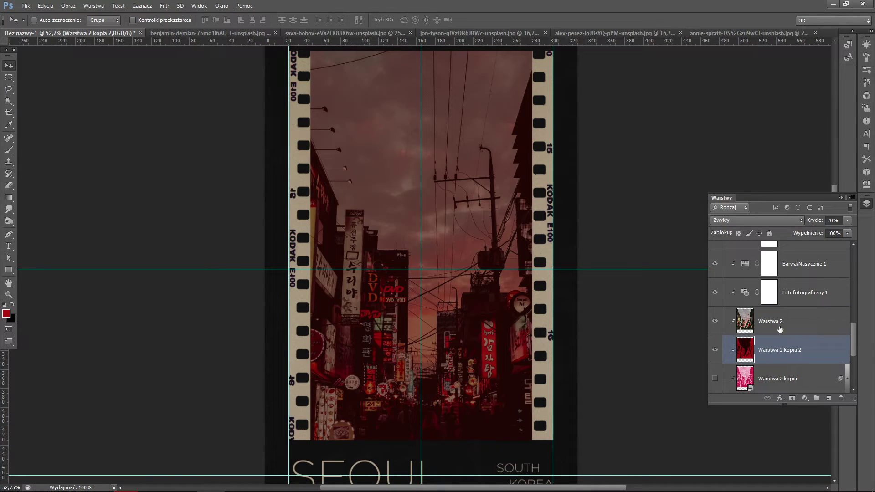
key("ctrl+z")
key("ctrl+z")
left_click_drag(812, 225, 861, 226)
left_click(780, 322)
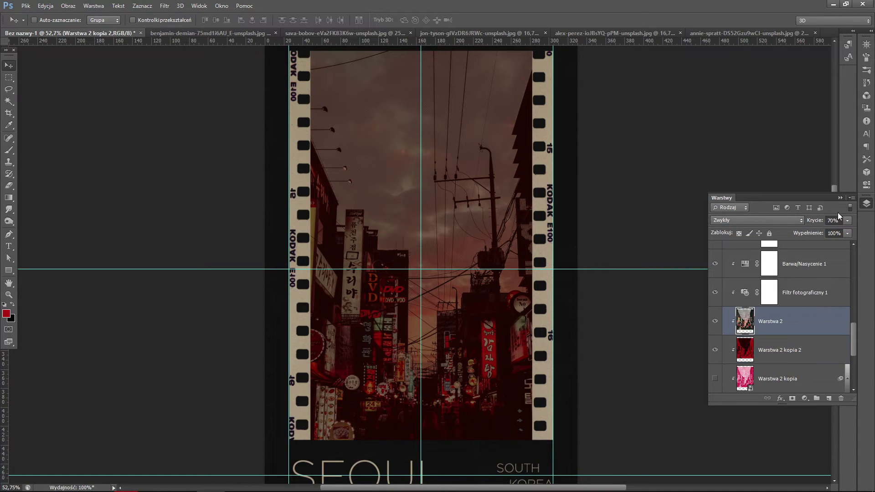
left_click(831, 221)
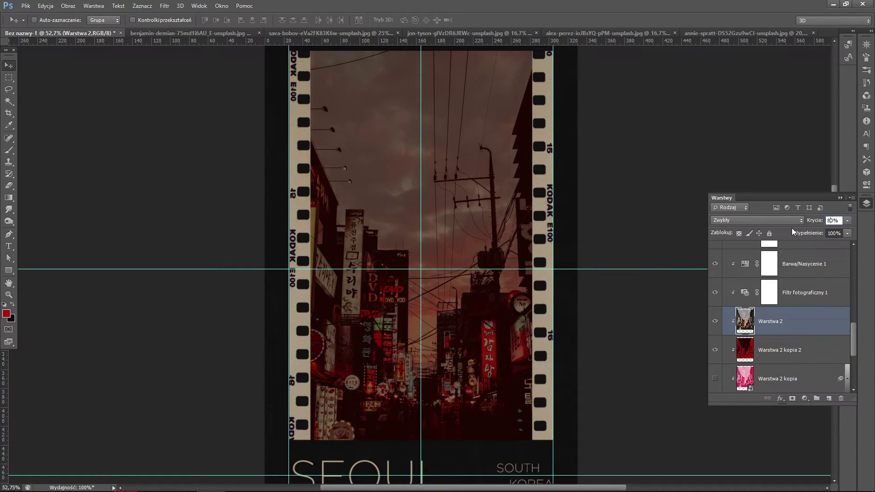
key("Return")
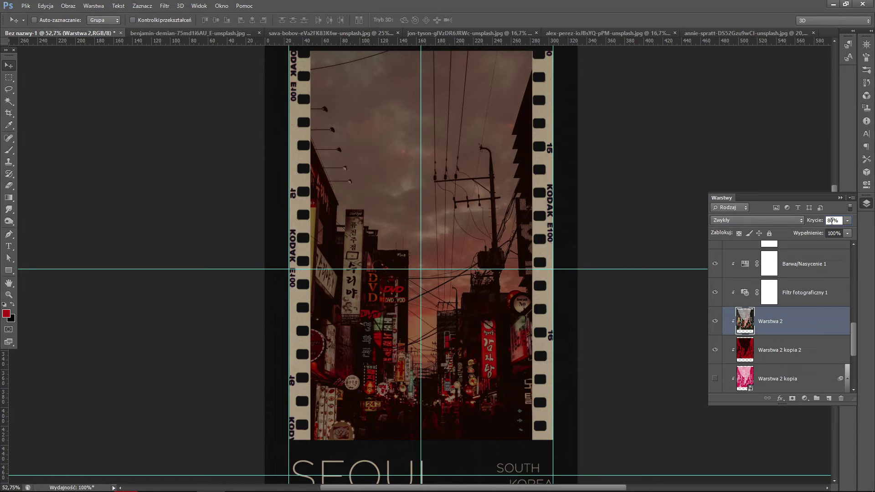
type("90")
key("Return")
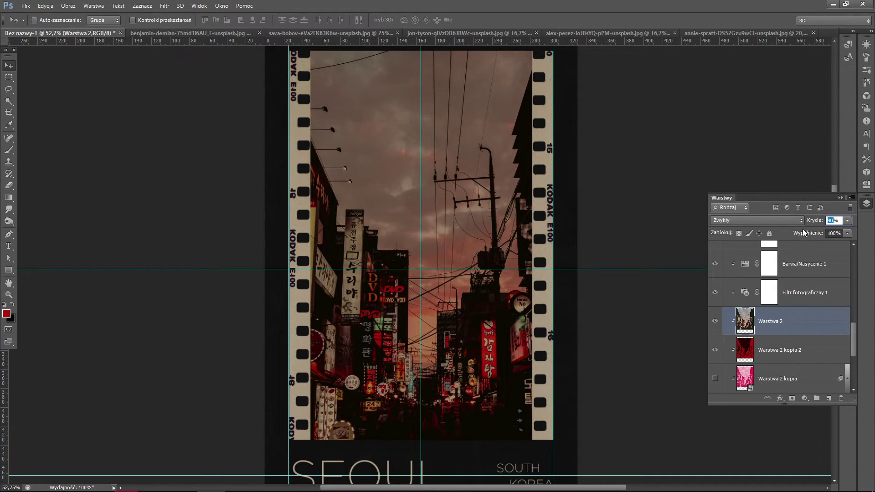
- Toggle the Photo Filter, Hue/Saturation and Levels adjustments to compare their effect
left_click(798, 296)
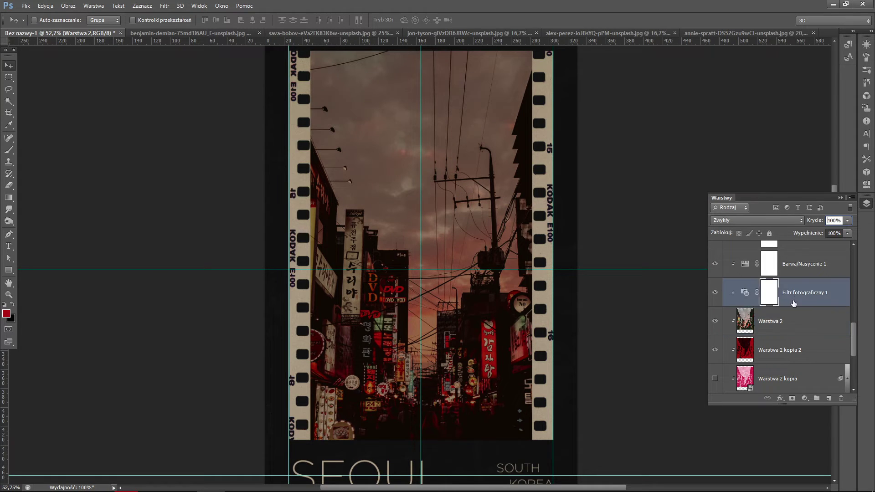
left_click(715, 293)
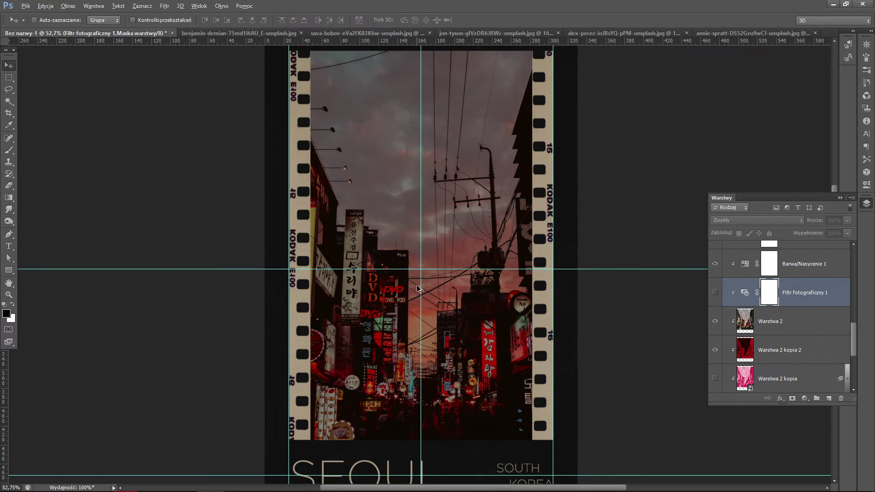
scroll(417, 286, "up", 1)
scroll(417, 286, "up", 1)
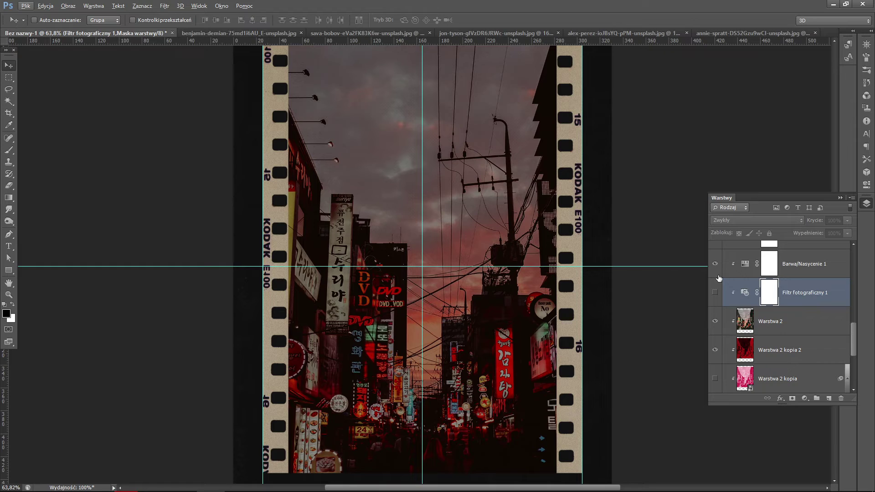
left_click(715, 293)
left_click(714, 264)
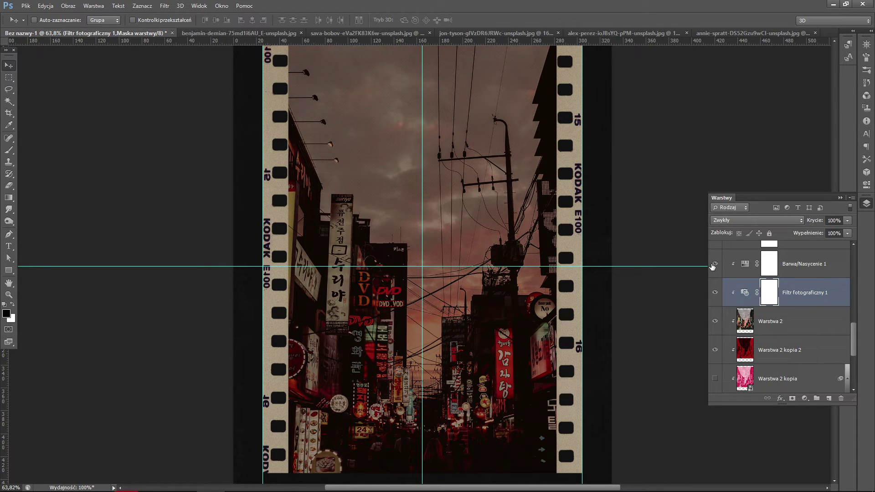
scroll(713, 266, "up", 2)
left_click(715, 293)
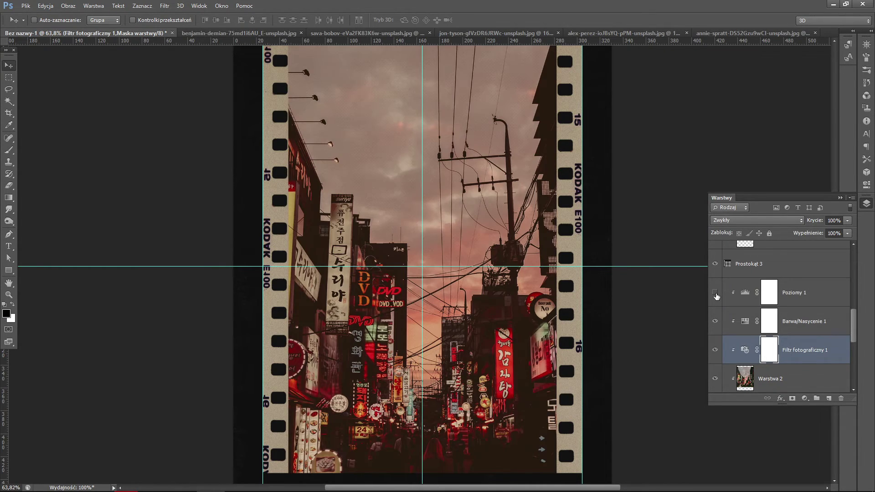
left_click(715, 293)
- Revisit Warstwa 2's opacity and toggle the photo filter again to compare
left_click(775, 380)
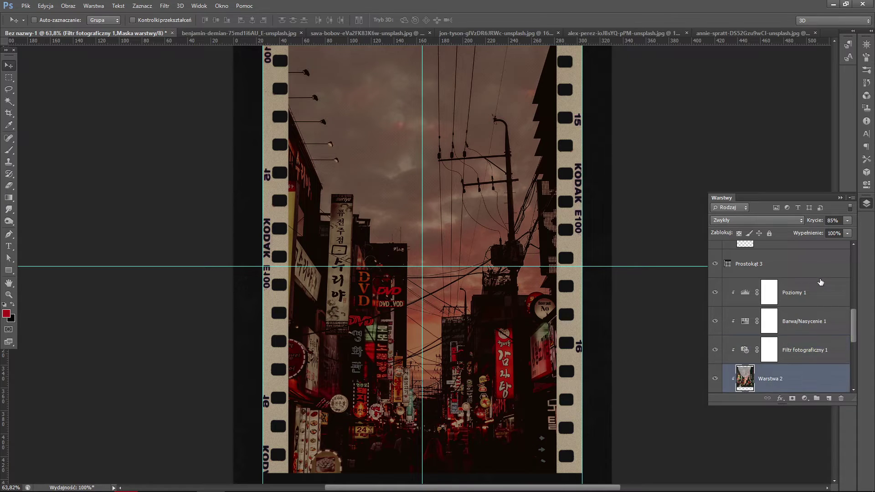
left_click(833, 220)
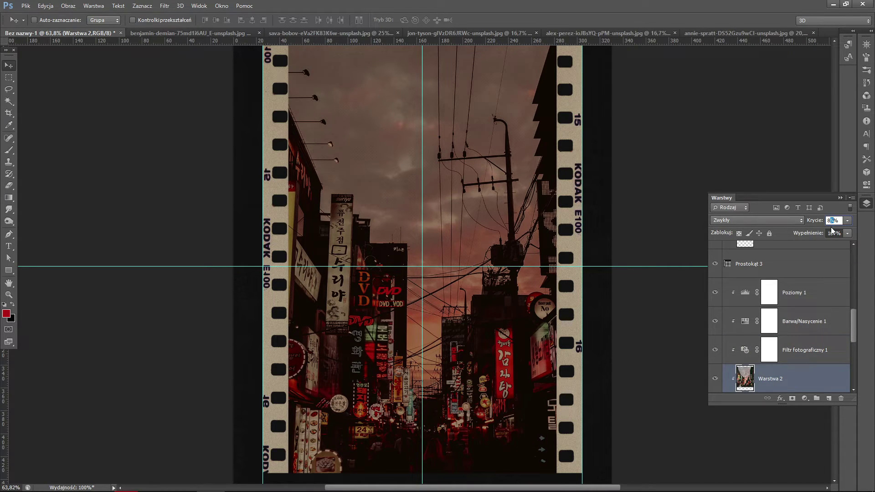
type("80")
left_click(815, 356)
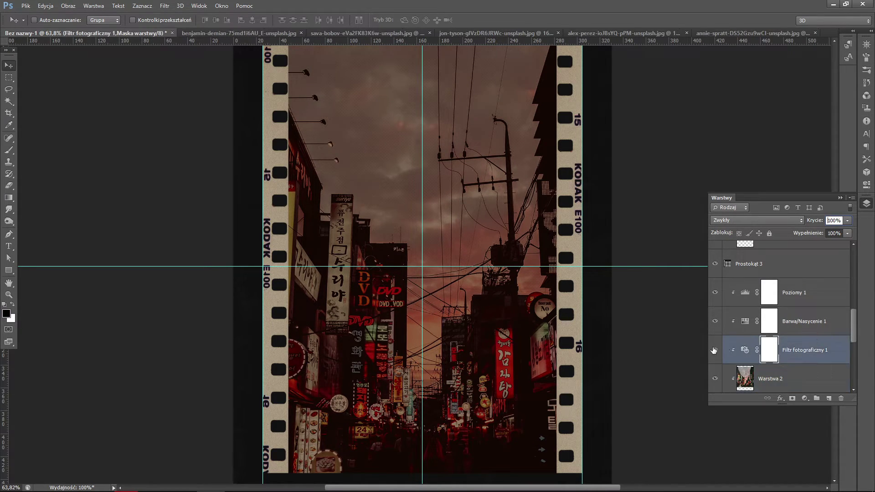
left_click(714, 350)
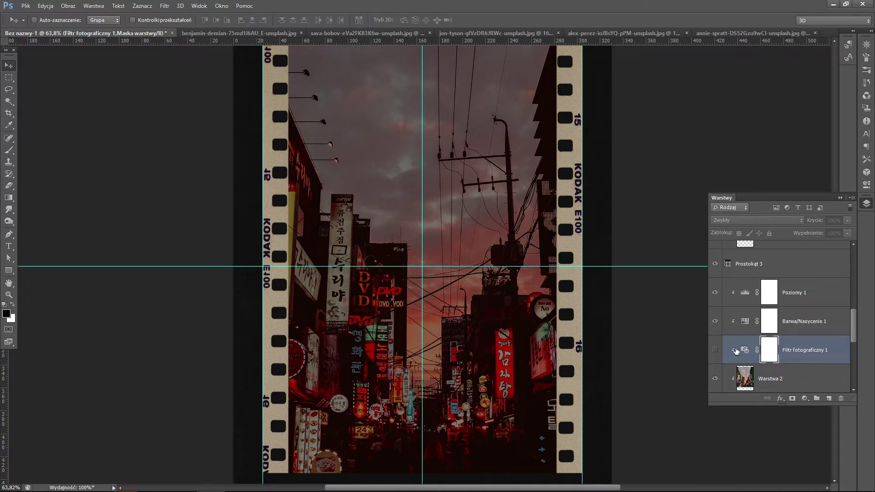
left_click(714, 350)
- Lower the sepia Photo Filter's density slightly, keeping the filter visible
double_click(745, 350)
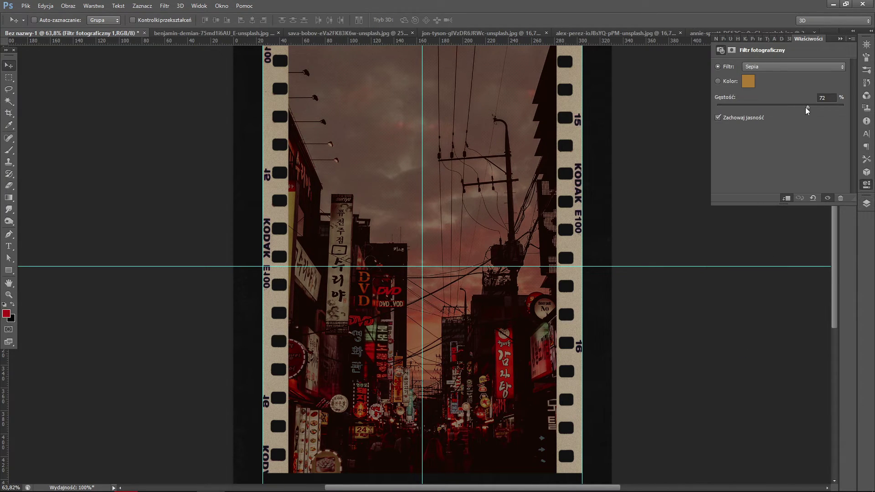
left_click_drag(748, 109, 743, 109)
left_click(867, 204)
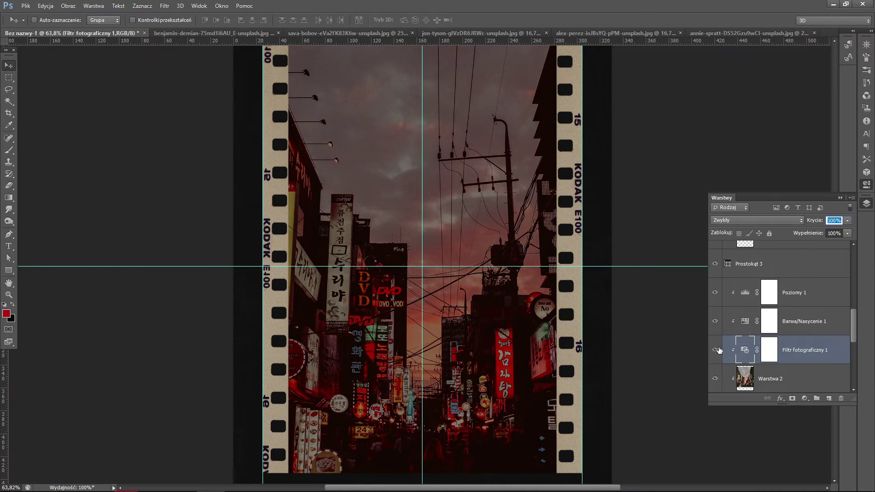
double_click(744, 350)
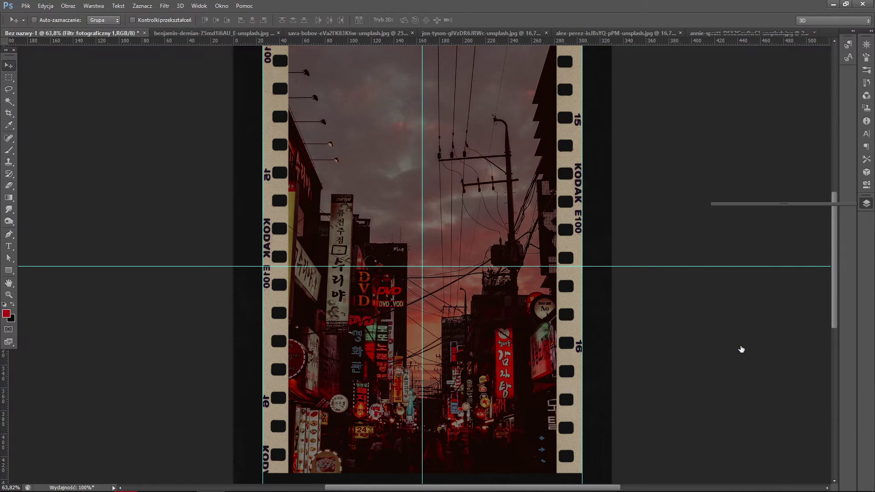
left_click(867, 203)
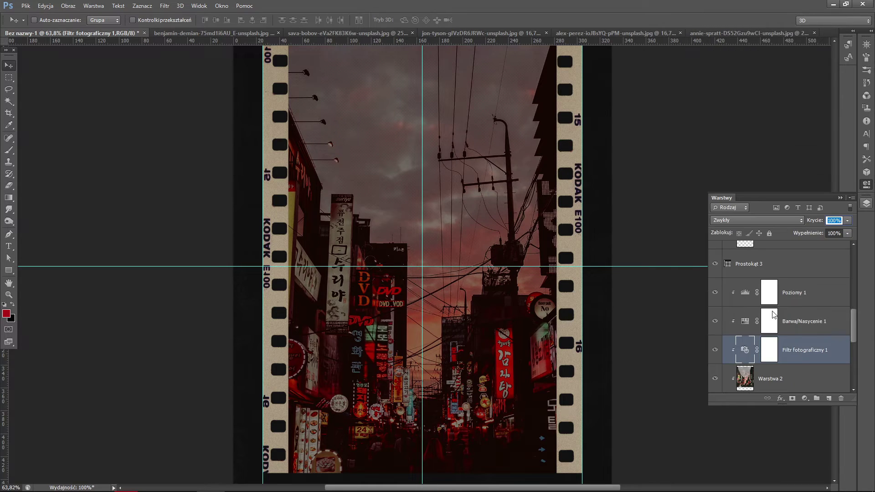
left_click(716, 350)
left_click(716, 350)
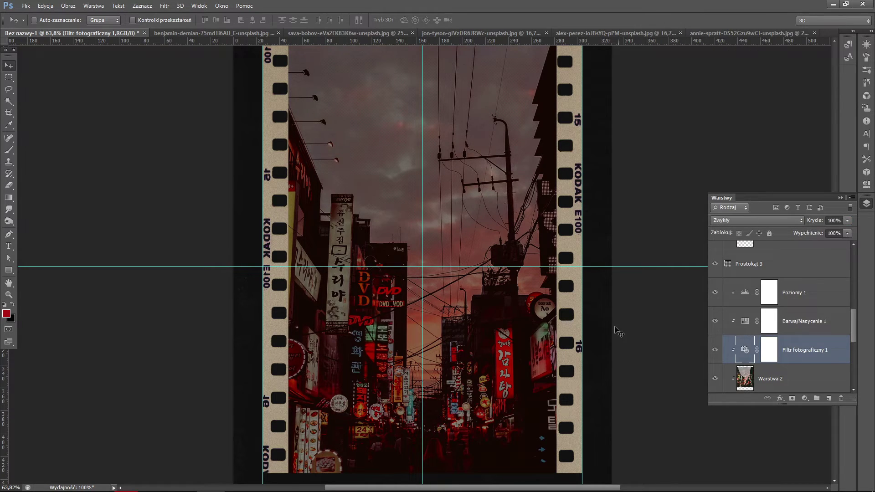
- Scroll down the Layers panel to the Warstwa 1 texture layer
scroll(456, 358, "down", 1)
scroll(438, 337, "down", 1)
scroll(438, 335, "down", 1)
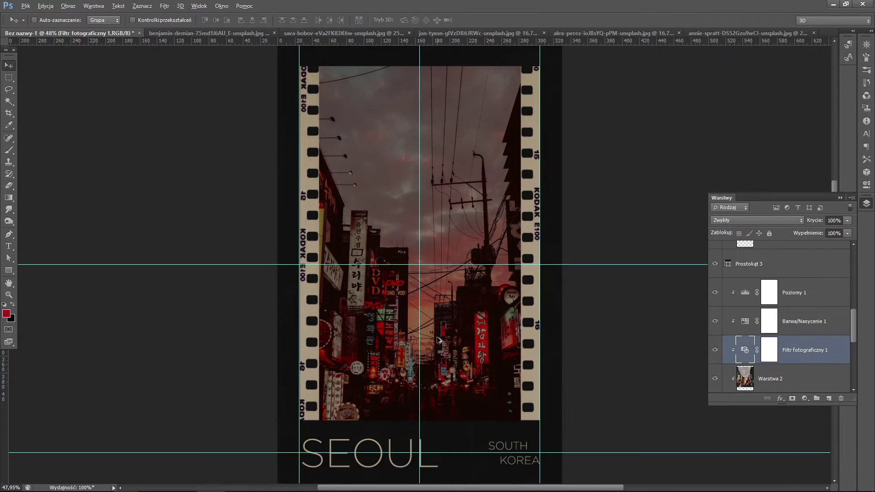
scroll(444, 336, "up", 1)
scroll(451, 336, "down", 1)
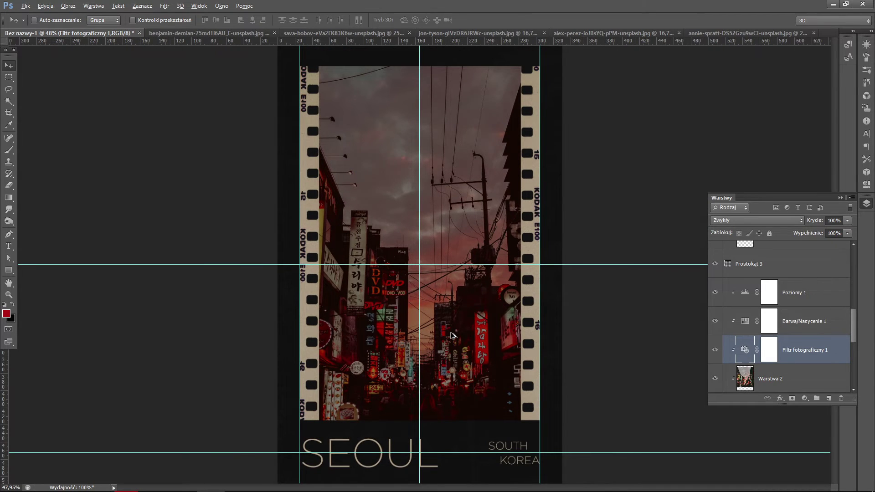
scroll(452, 336, "down", 1)
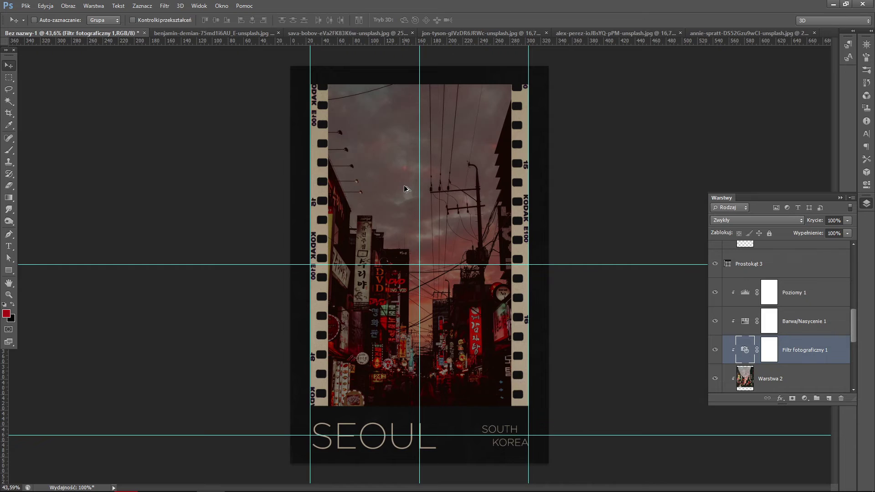
scroll(787, 360, "down", 3)
scroll(787, 360, "down", 2)
- Try Warstwa 1 texture layer opacities of 7%, 8% and 10%
left_click(792, 352)
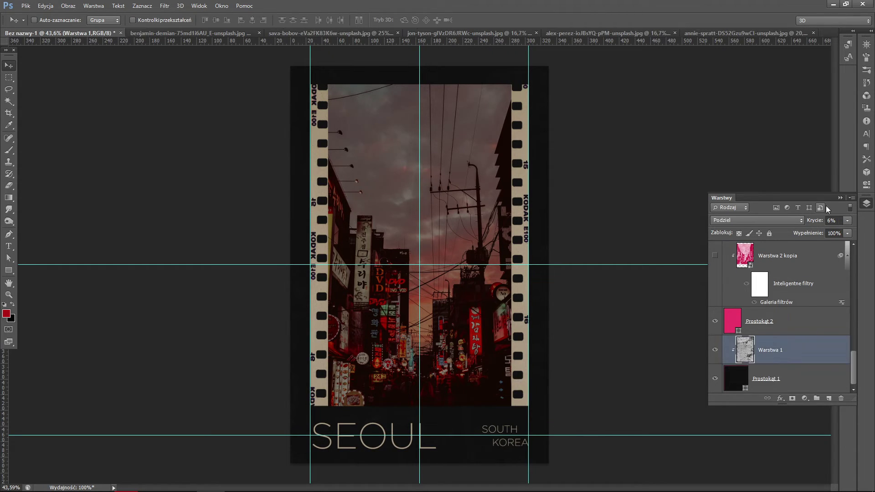
left_click(832, 221)
key("alt")
type("7")
key("Return")
left_click(831, 220)
key("Return")
key("Up")
key("Return")
- Apply a Gaussian Blur with a 2-pixel radius to the texture layer
left_click(165, 6)
mouse_move(182, 165)
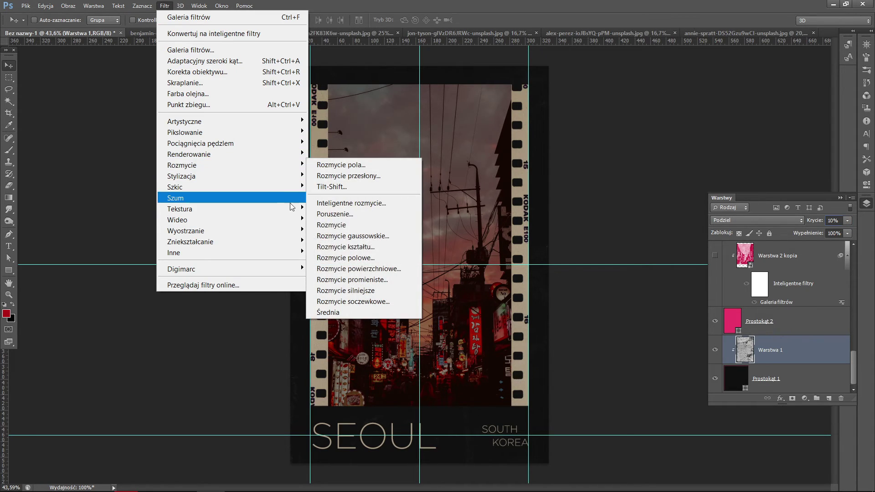
left_click(362, 236)
type("1")
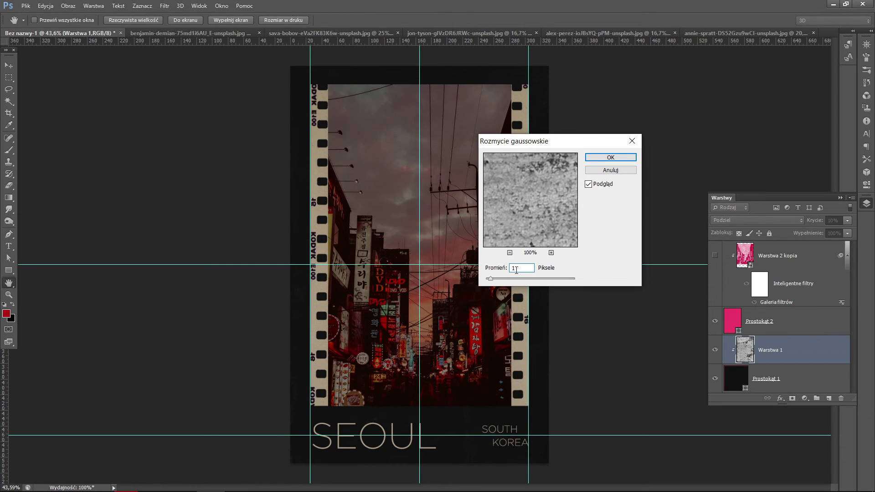
key("BackSpace")
type("2")
left_click(604, 158)
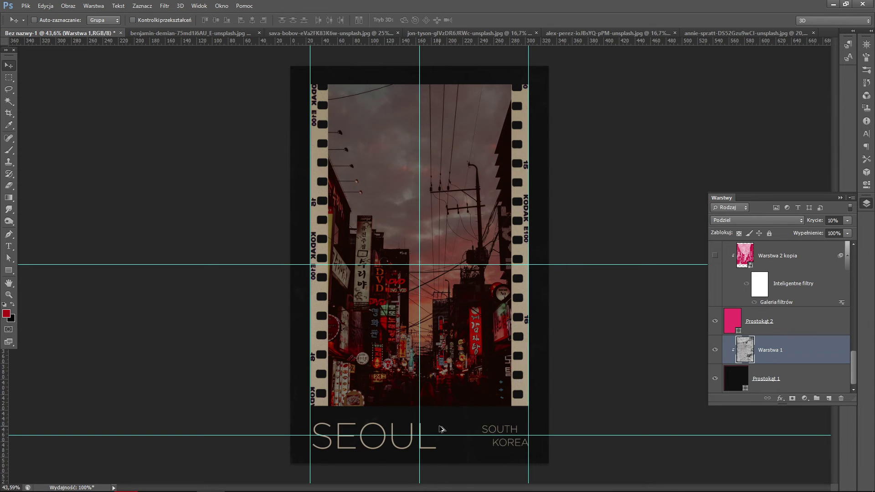
- Try texture opacities of 22%, 5% and 10%, then select the value to retype it
scroll(441, 430, "up", 2)
scroll(441, 437, "up", 2)
scroll(443, 444, "up", 2)
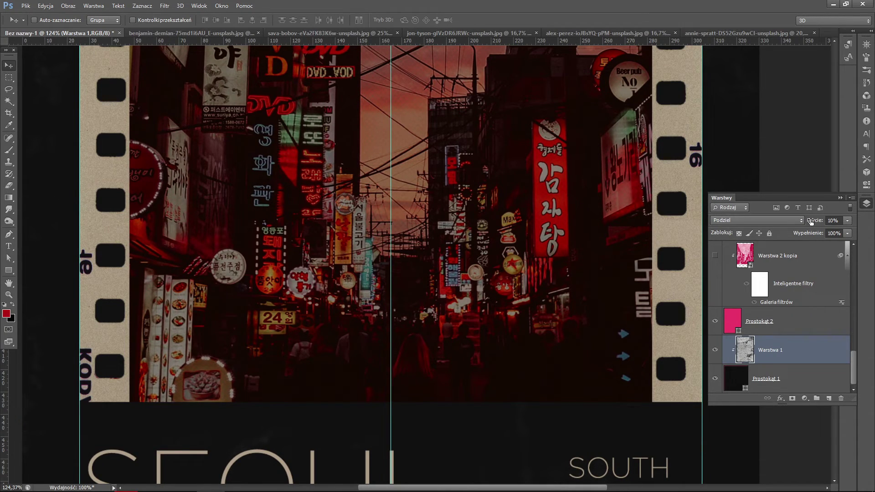
left_click_drag(811, 222, 816, 222)
left_click(834, 221)
type("5")
scroll(401, 440, "down", 1)
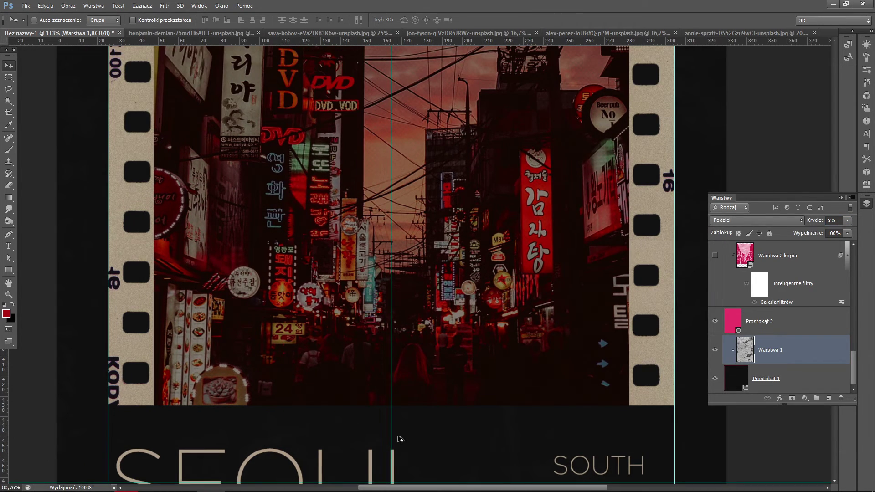
scroll(429, 450, "down", 3)
scroll(429, 450, "down", 1)
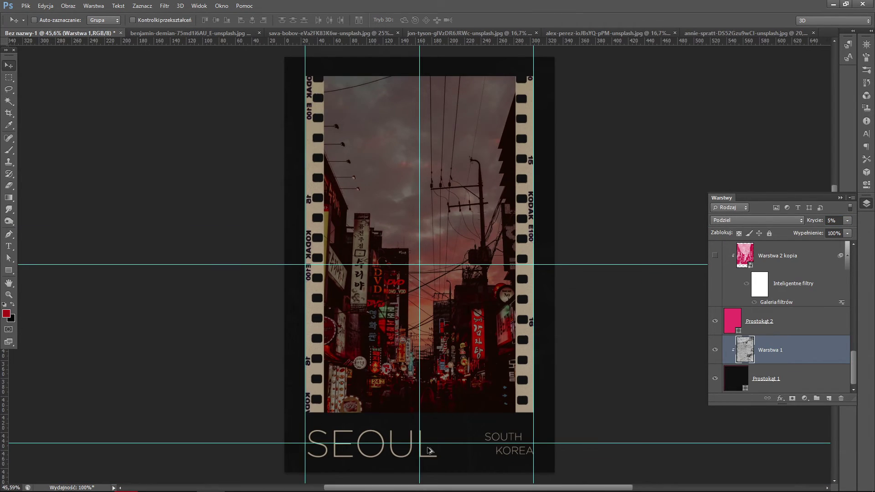
key("1")
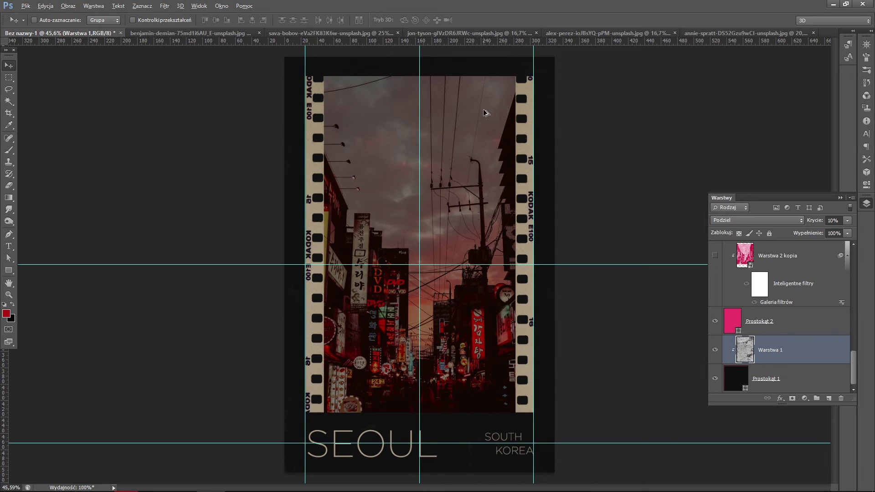
left_click(837, 222)
- Settle the texture opacity at 5%, then select the Prostokąt 2 and Warstwa 2 kopia layers
type("5")
left_click(775, 322)
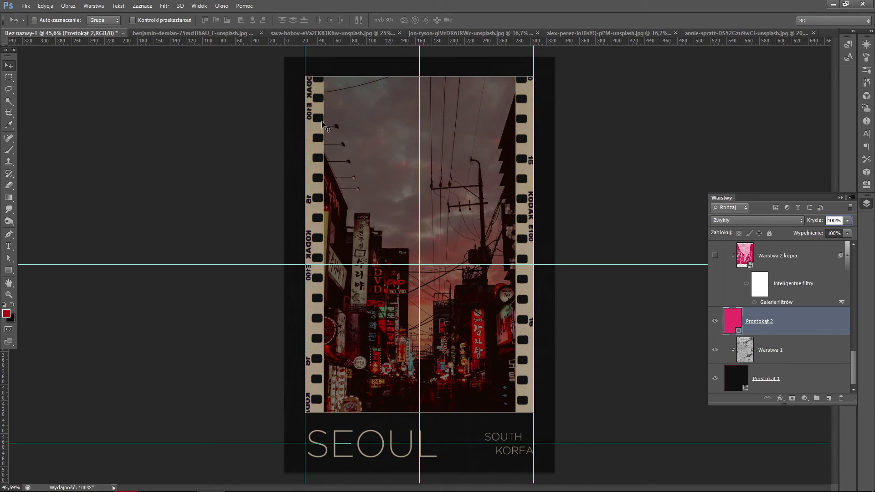
left_click(792, 285)
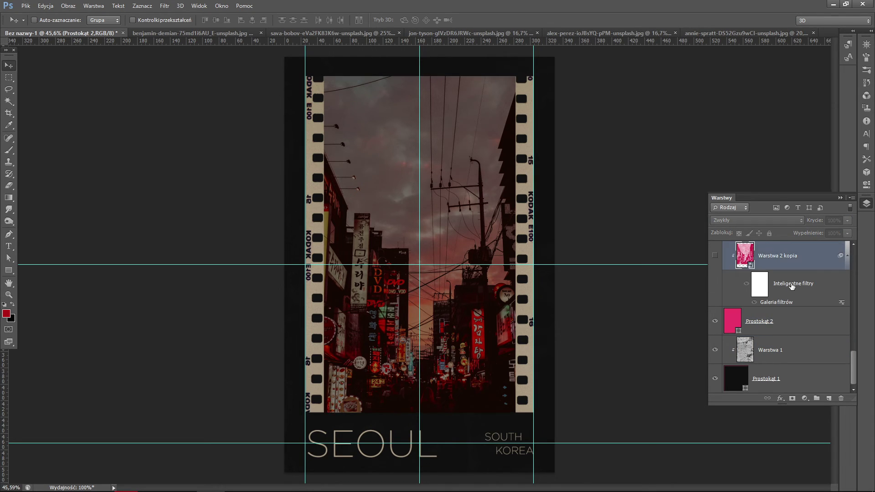
scroll(403, 100, "up", 2)
scroll(490, 170, "down", 1)
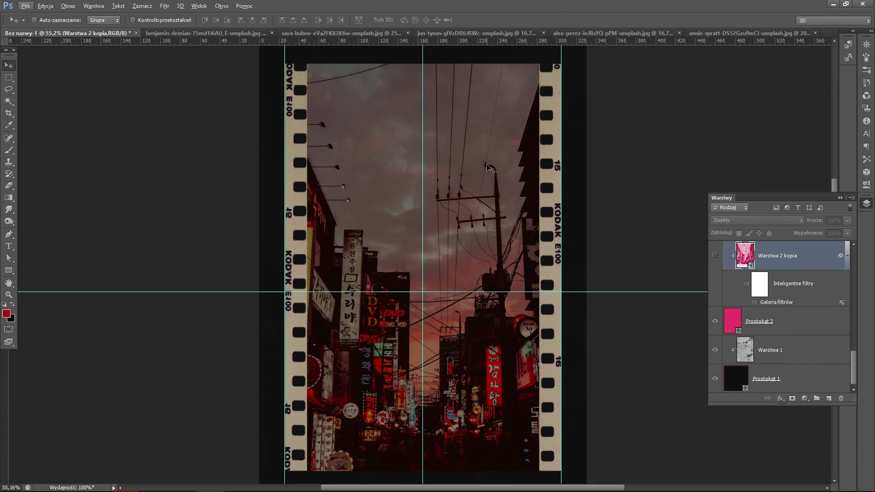
scroll(490, 169, "down", 1)
scroll(388, 219, "down", 1)
scroll(284, 269, "down", 1)
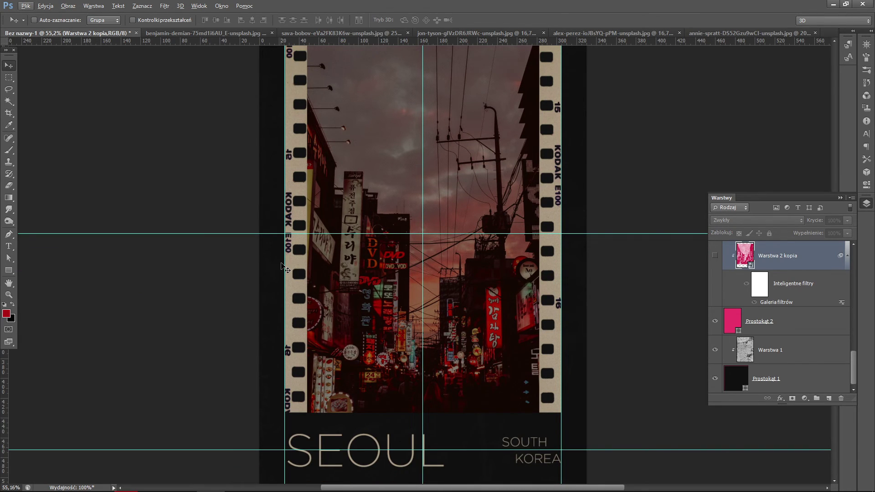
- Remove the centre vertical guide and the horizontal guide crossing the photo
left_click_drag(256, 269, 4, 378)
left_click_drag(424, 234, 418, 39)
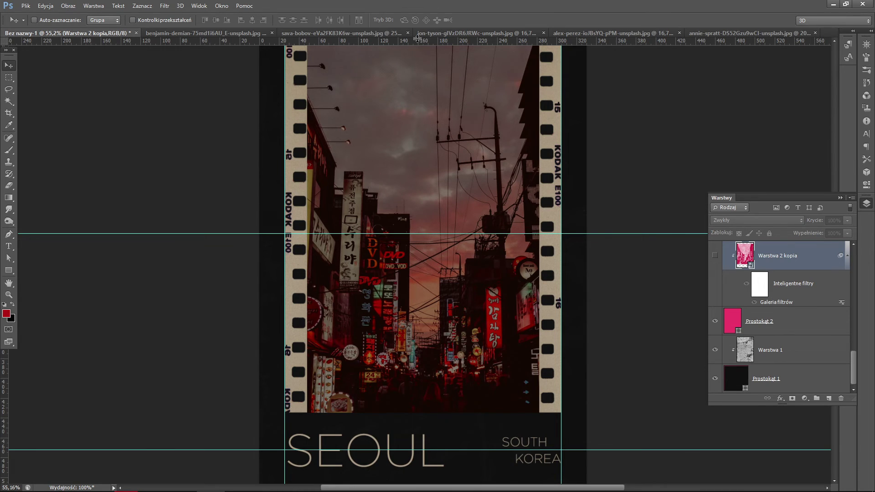
scroll(501, 228, "down", 1)
scroll(573, 398, "down", 1)
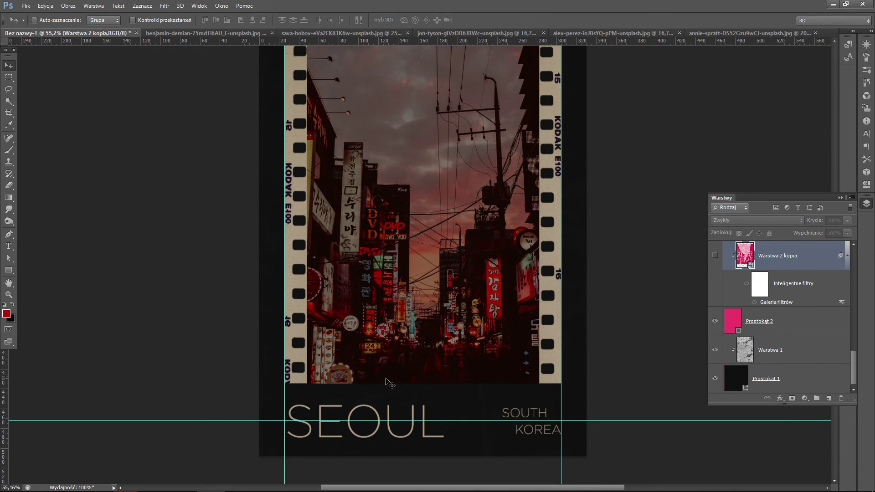
scroll(790, 318, "up", 3)
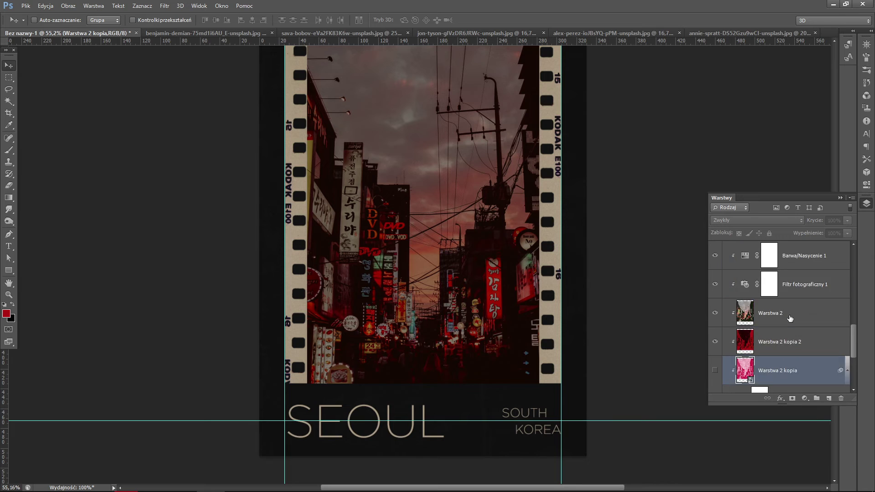
scroll(790, 318, "up", 5)
- Nudge the SEOUL title slightly left and zoom in to check its alignment
left_click_drag(772, 254, 729, 325)
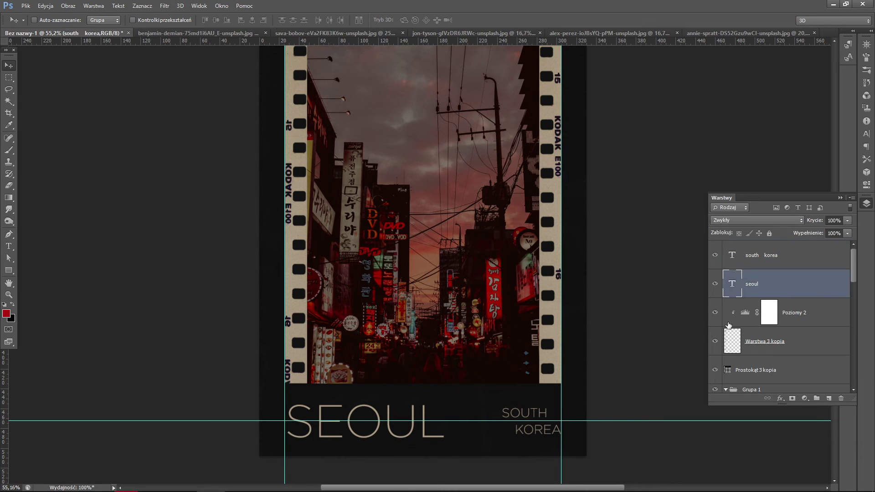
left_click_drag(423, 386, 420, 385)
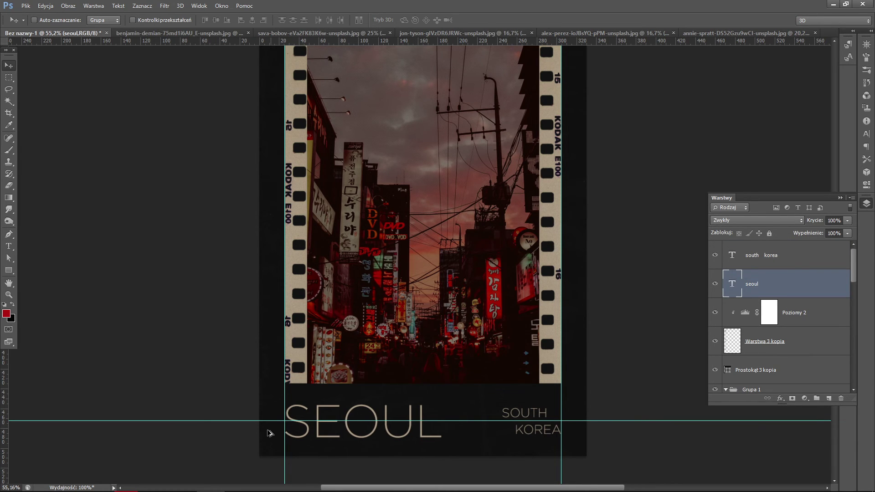
scroll(270, 433, "up", 5)
left_click(335, 394)
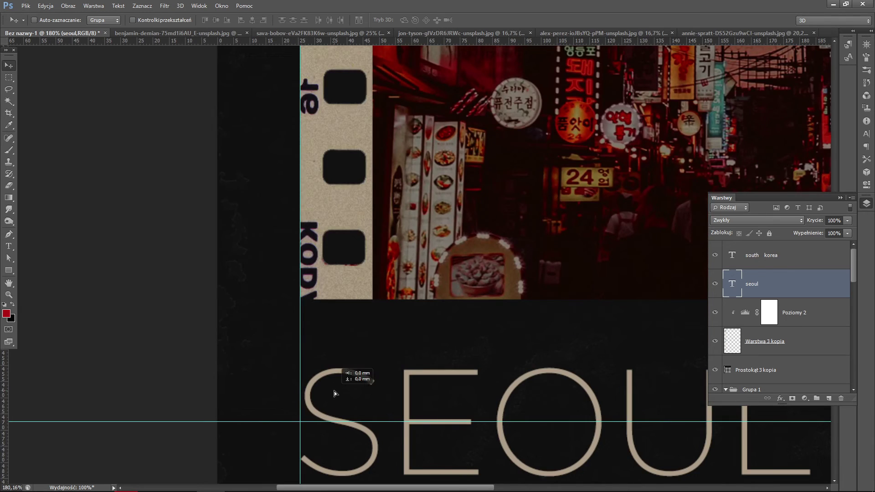
scroll(160, 395, "down", 1)
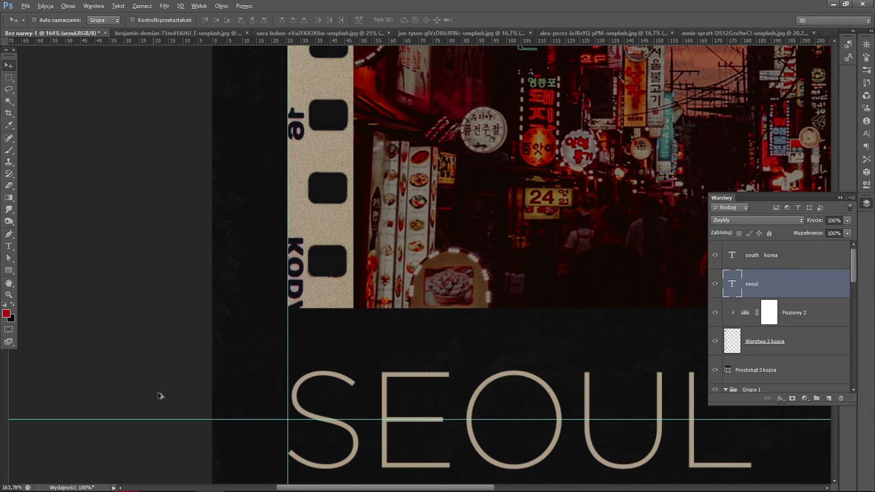
scroll(617, 434, "down", 5)
scroll(635, 434, "up", 2)
scroll(655, 448, "up", 1)
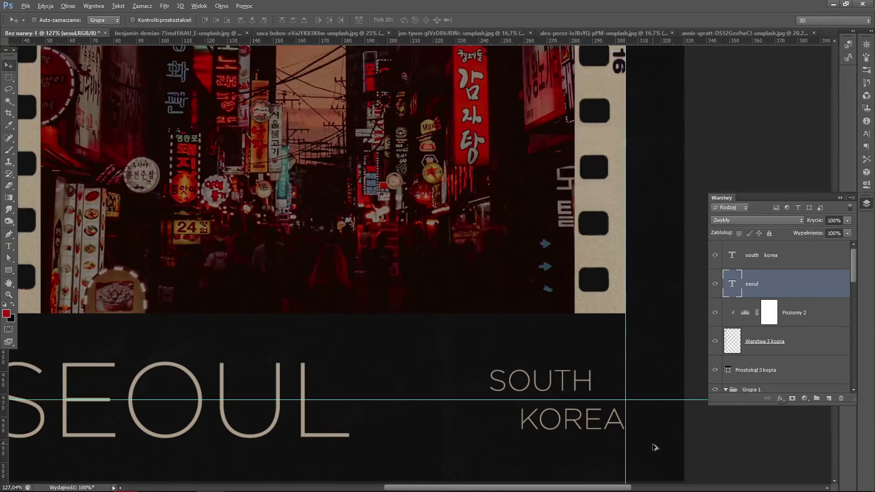
scroll(551, 449, "down", 8)
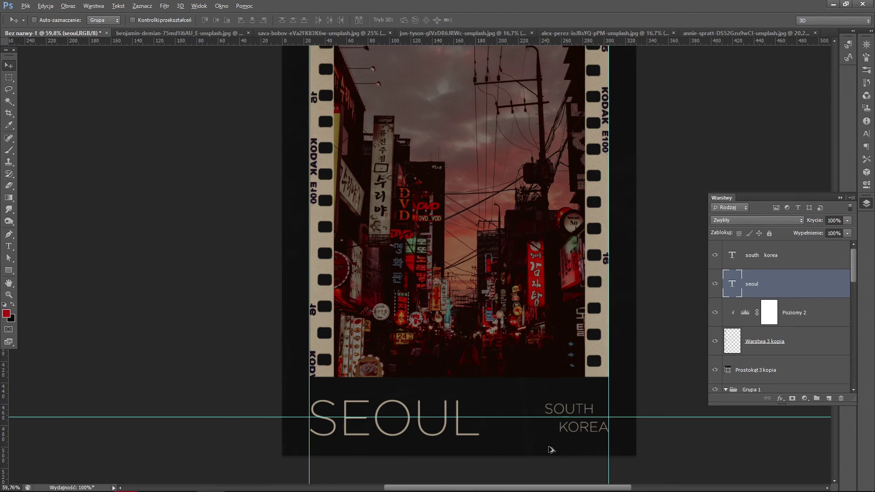
- Remove the remaining horizontal guide and the left vertical guide
left_click_drag(524, 41, 498, 79)
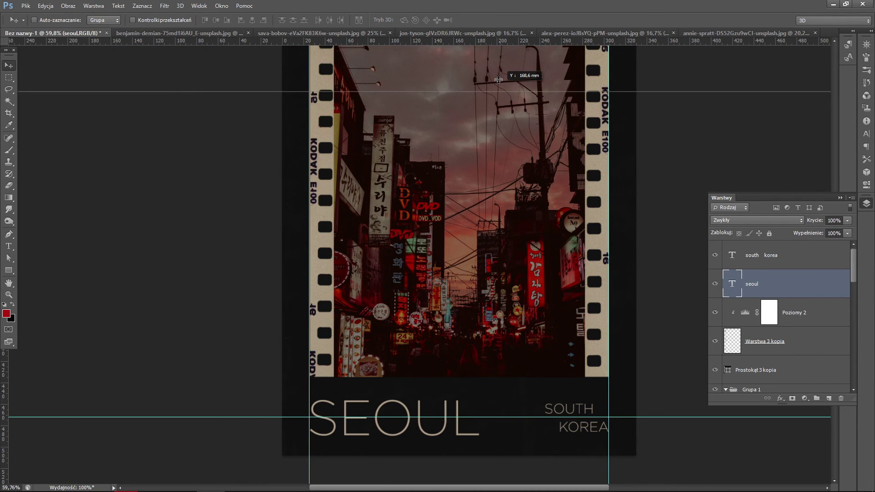
left_click_drag(4, 282, 248, 285)
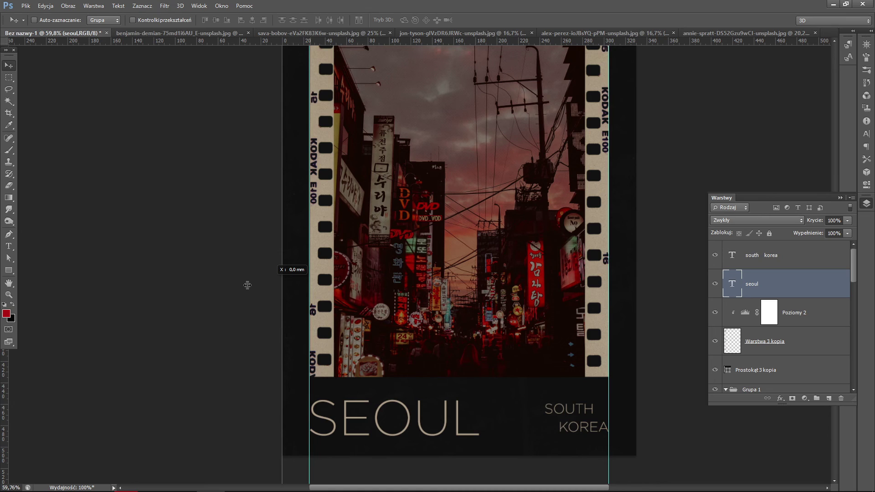
key("Escape")
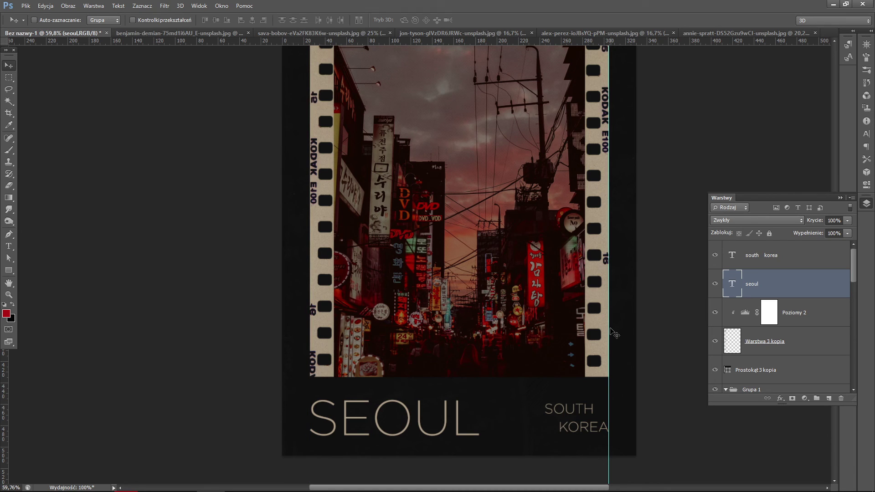
scroll(256, 462, "down", 2)
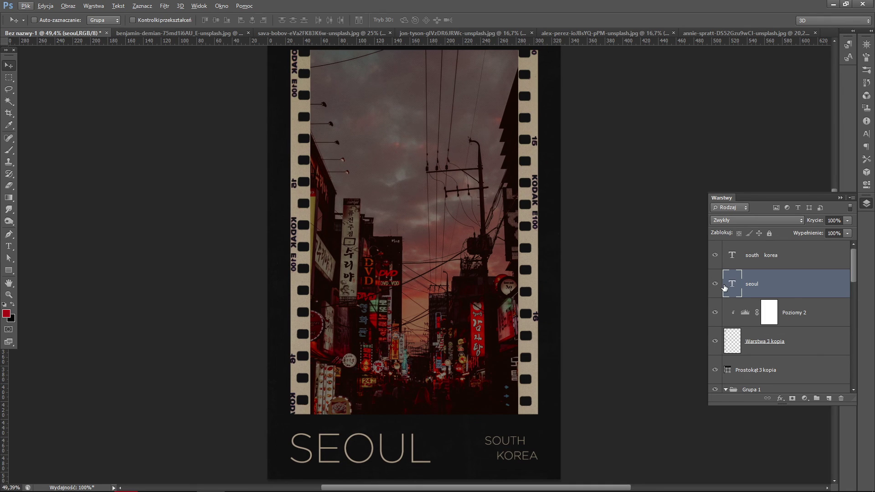
- Move SEOUL slightly right and SOUTH KOREA slightly left, undoing a stray SOUTH KOREA move
left_click_drag(369, 423, 379, 423)
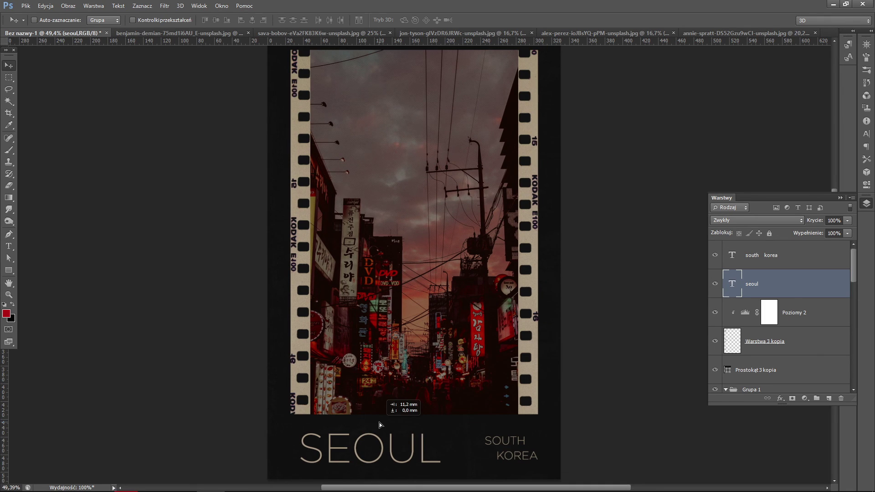
key("alt+bracketright")
left_click_drag(550, 367, 543, 367)
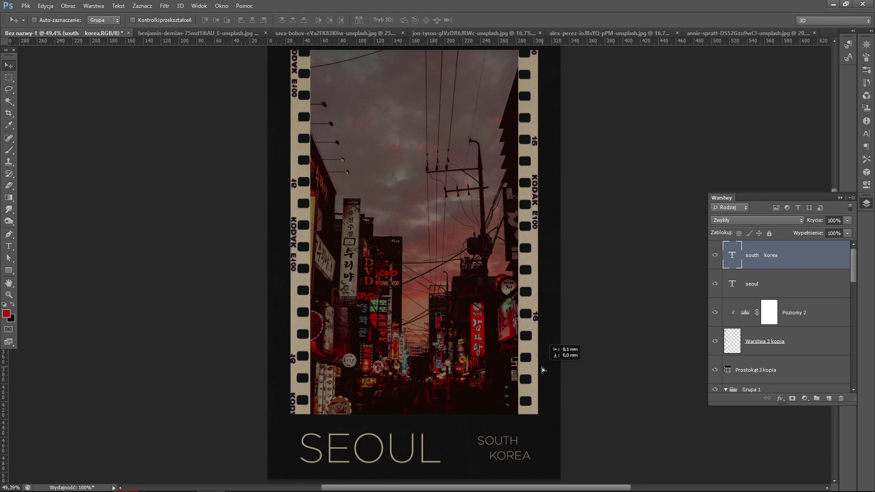
scroll(543, 367, "down", 2)
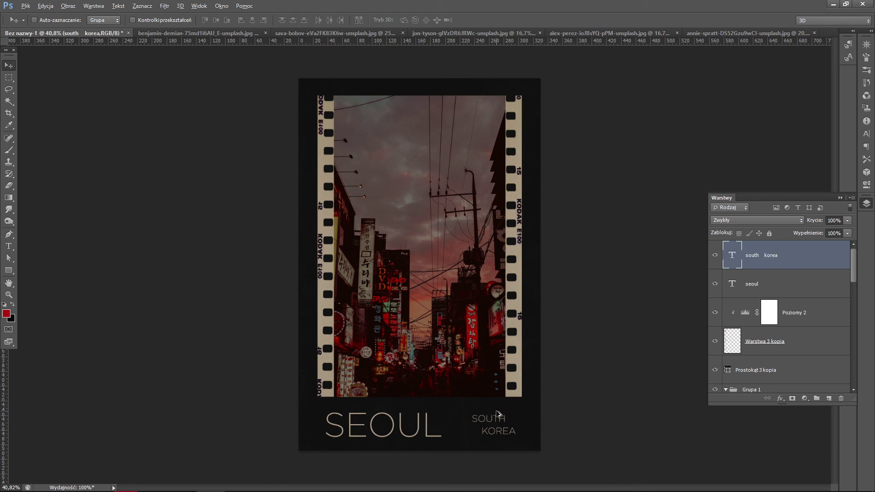
scroll(427, 434, "up", 1)
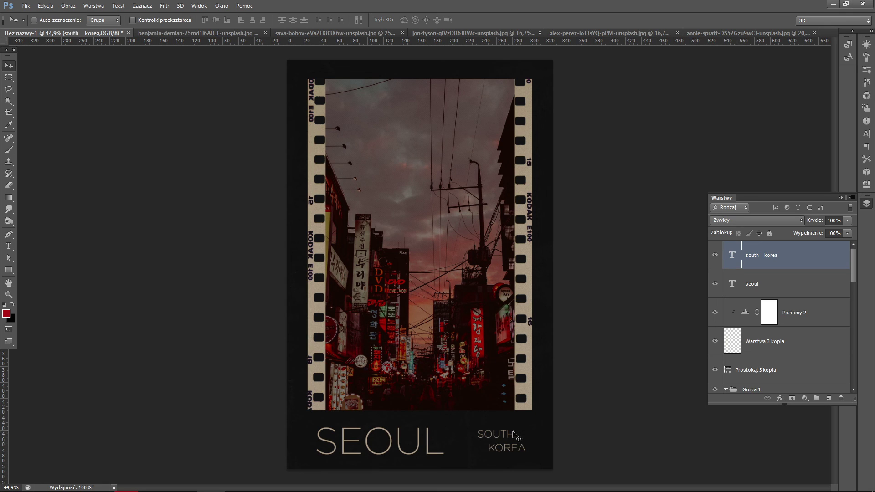
mouse_move(524, 441)
left_mouse_down()
mouse_move(489, 428)
mouse_move(504, 428)
left_mouse_up()
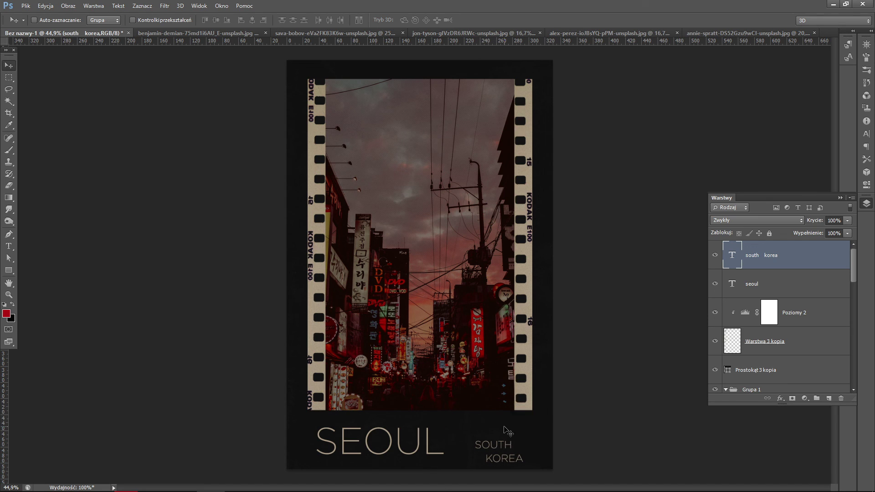
key("ctrl+z")
- Shift the SEOUL title back left to line up along the bottom
left_click_drag(505, 429, 496, 429)
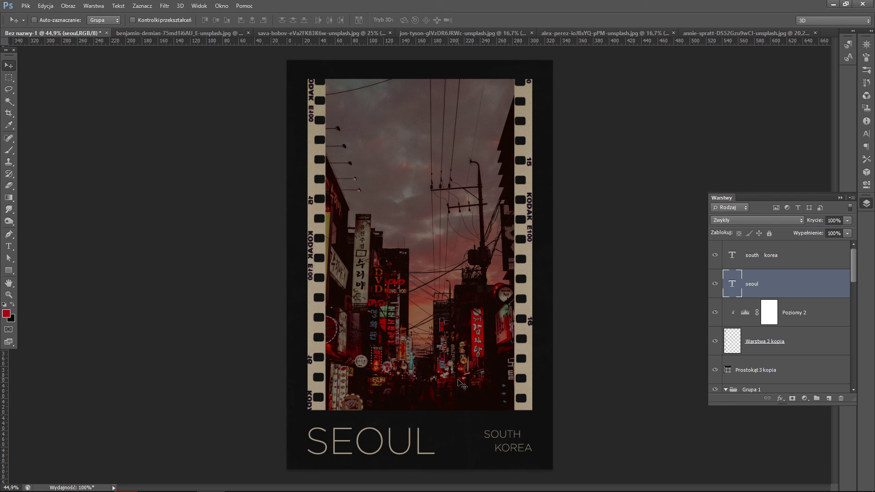
scroll(484, 442, "up", 1)
scroll(538, 479, "down", 1)
scroll(235, 158, "up", 1)
scroll(538, 169, "down", 1)
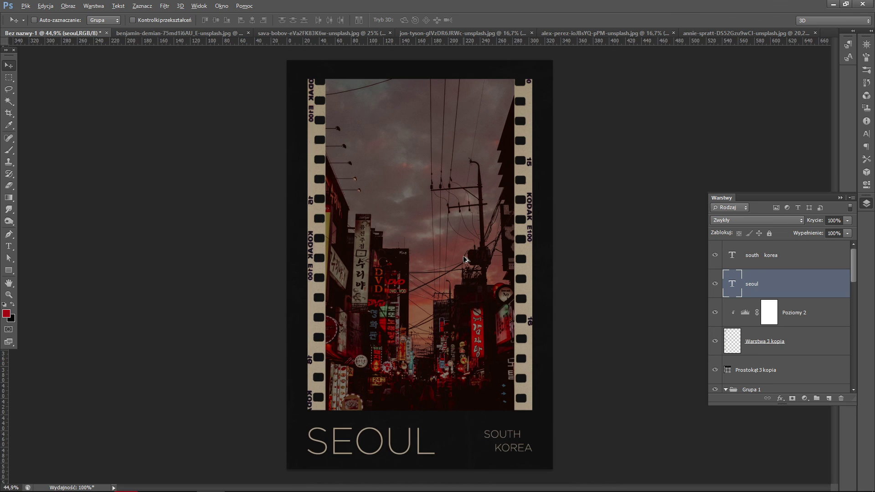